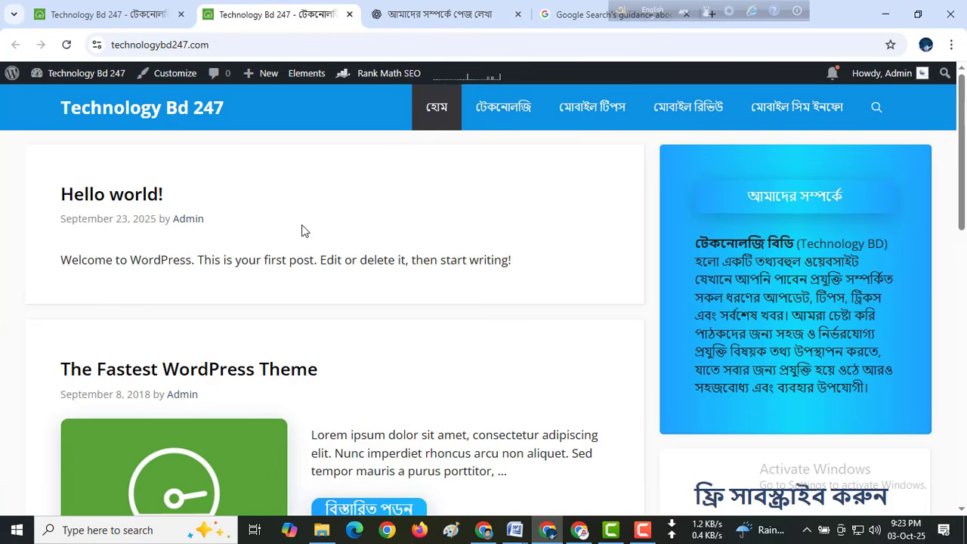
Look through the posts and sidebar sections on the technologybd247.com homepage
scroll(301, 230, down, 2)
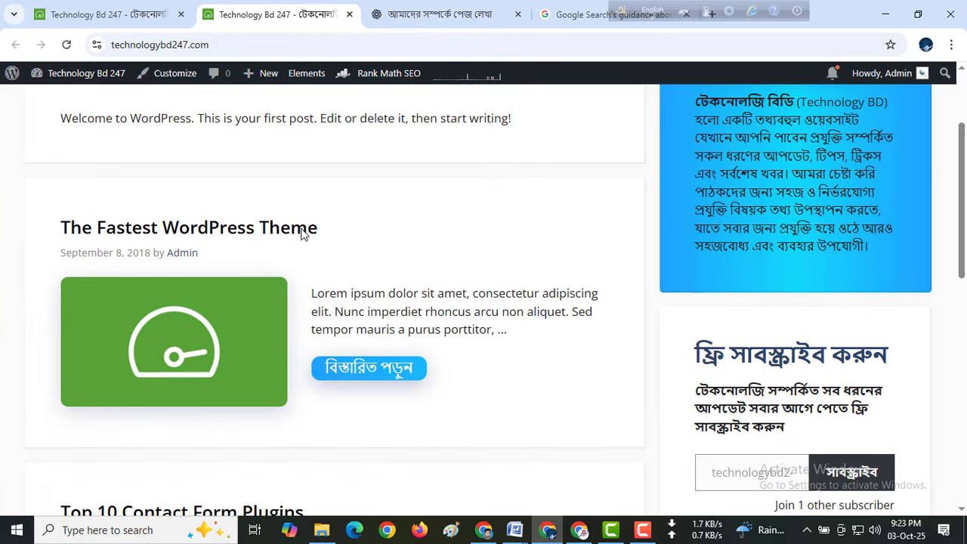
scroll(301, 236, down, 1)
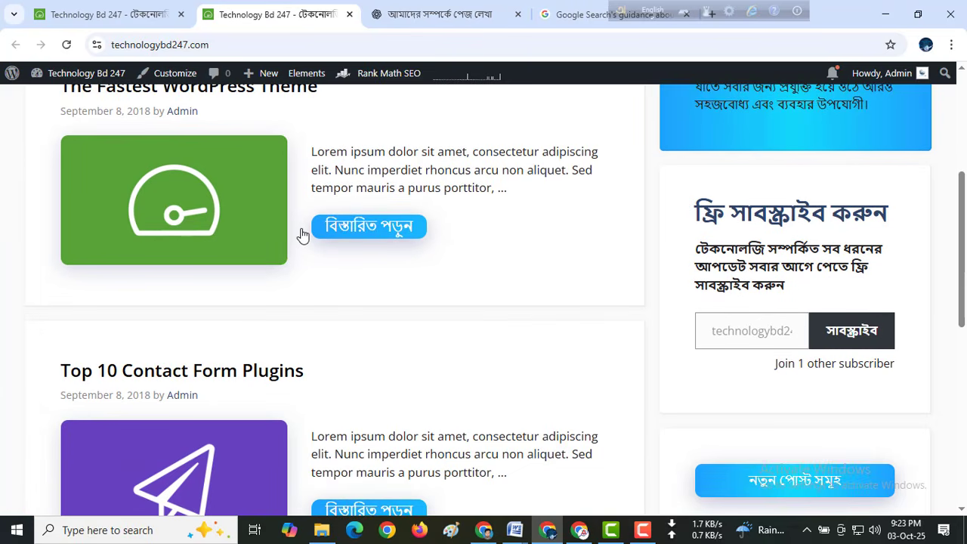
scroll(302, 234, down, 2)
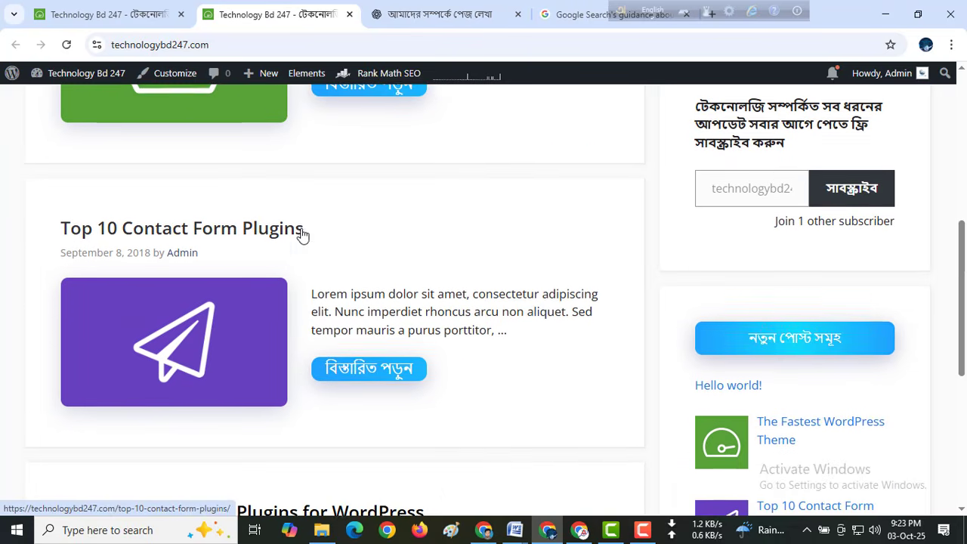
scroll(301, 234, down, 3)
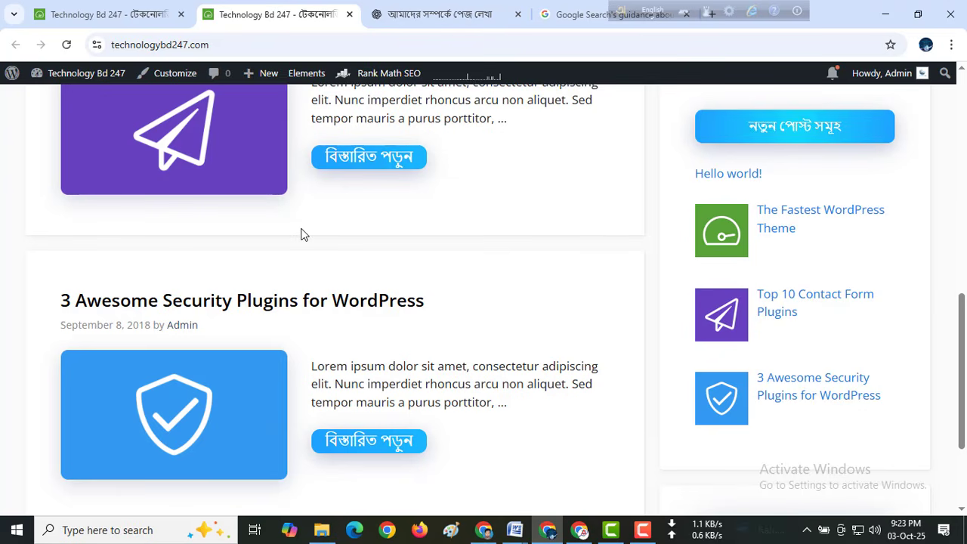
scroll(301, 234, up, 5)
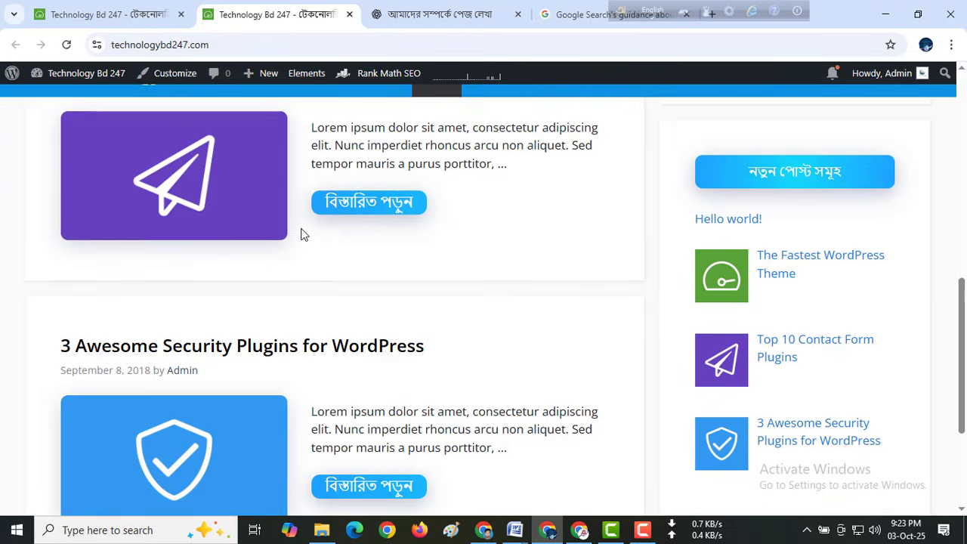
scroll(301, 234, up, 2)
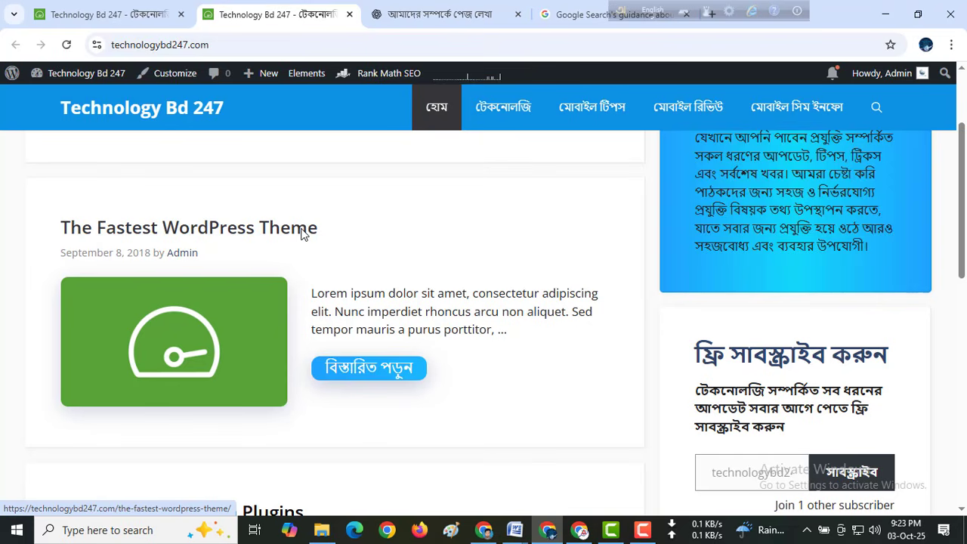
Switch to the Word document and review the focus keyword, main keyword, sub-keywords and related searches
key(alt+Tab)
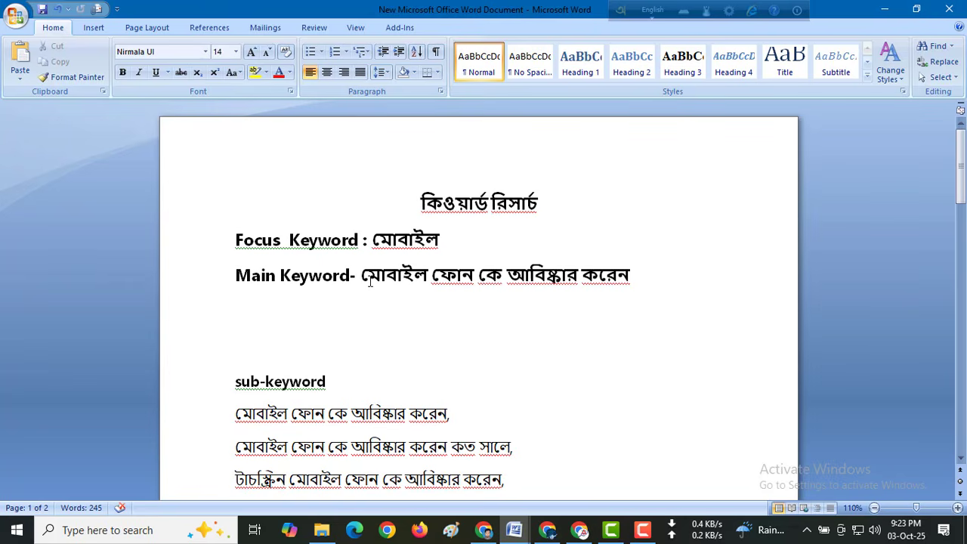
scroll(370, 281, down, 8)
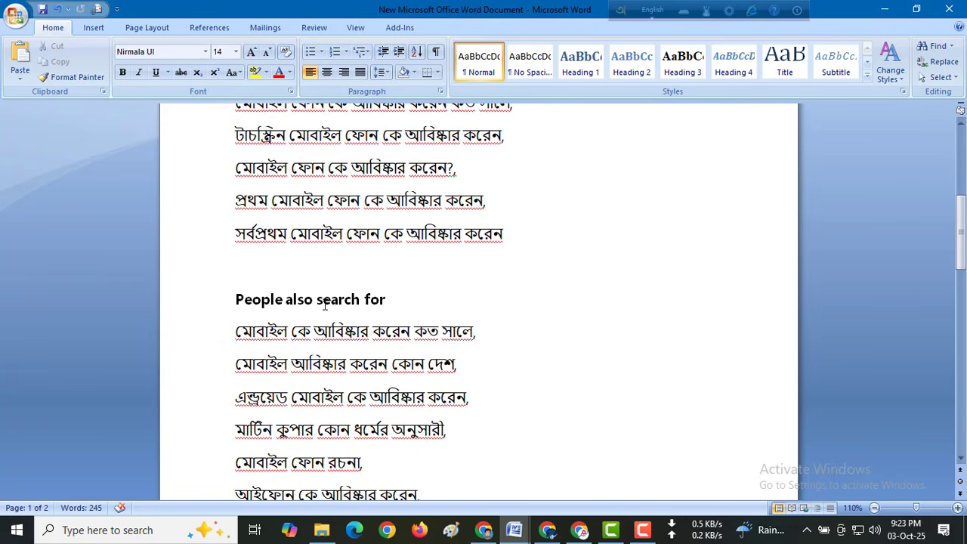
scroll(325, 300, up, 8)
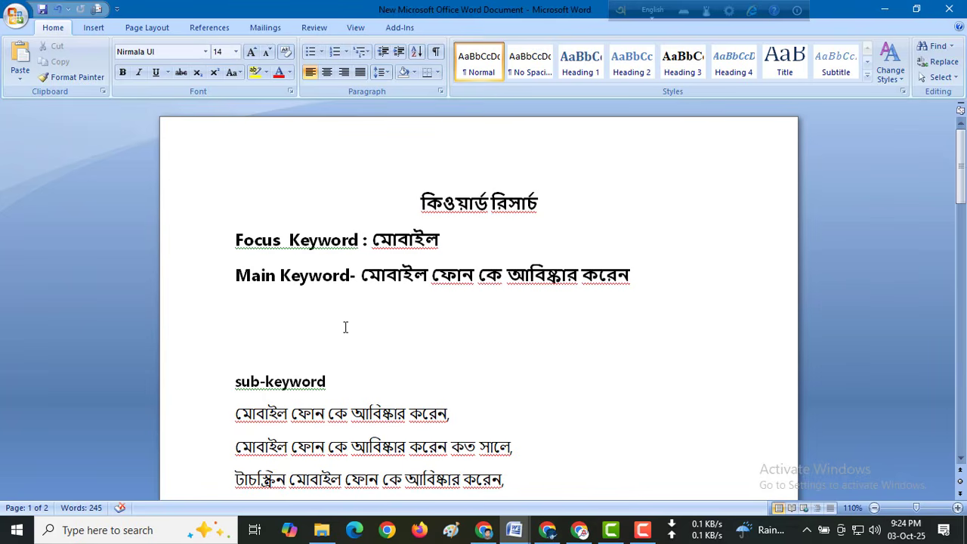
In a new ChatGPT chat, send the Bangla prompt requesting 1000–1500-word SEO-friendly, copyright-free blog content with title, meta description, permalink, tags, Q&A and conclusion
key(alt+Tab)
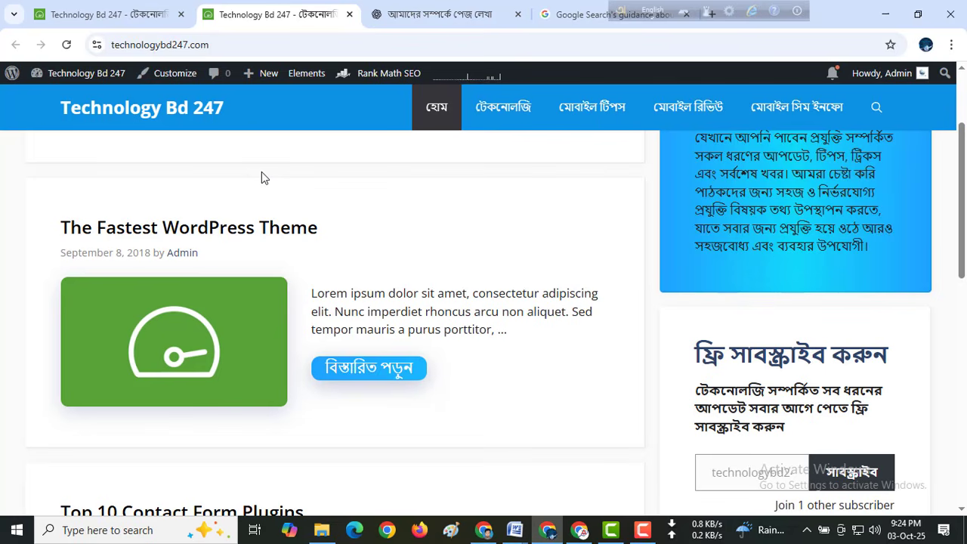
click(396, 13)
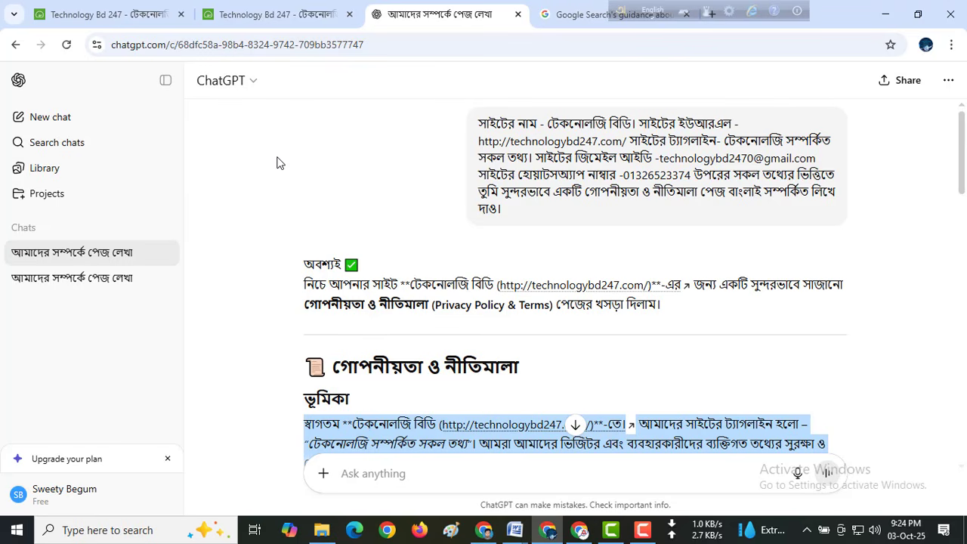
click(43, 119)
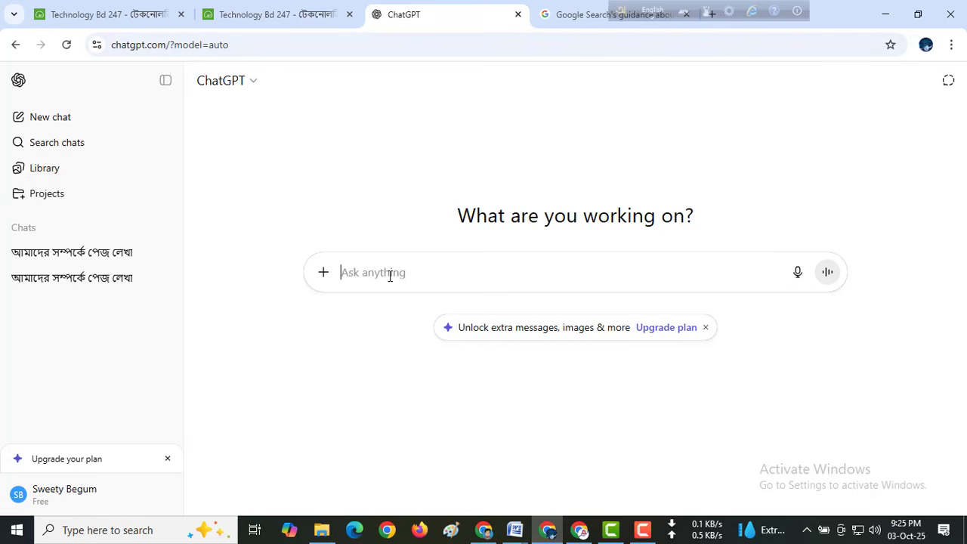
key(ctrl+v)
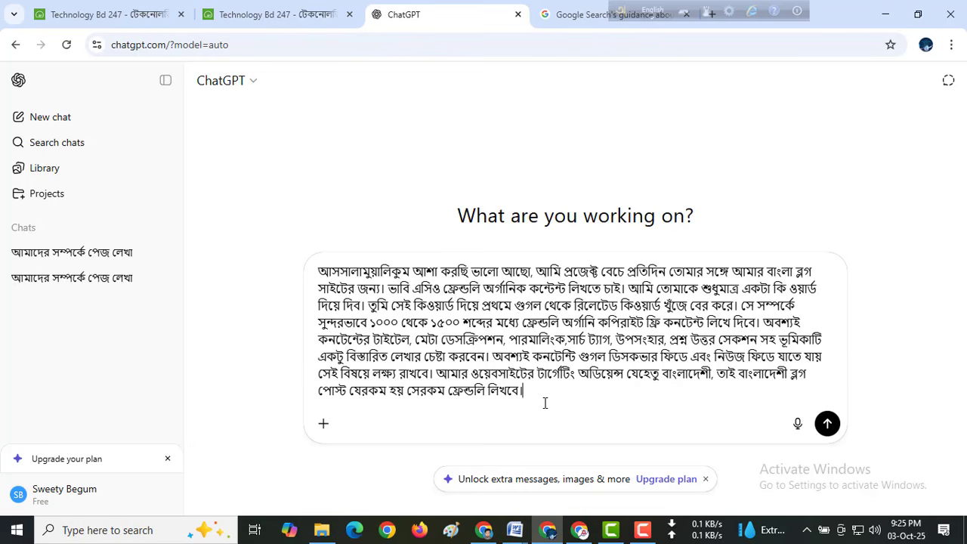
click(827, 423)
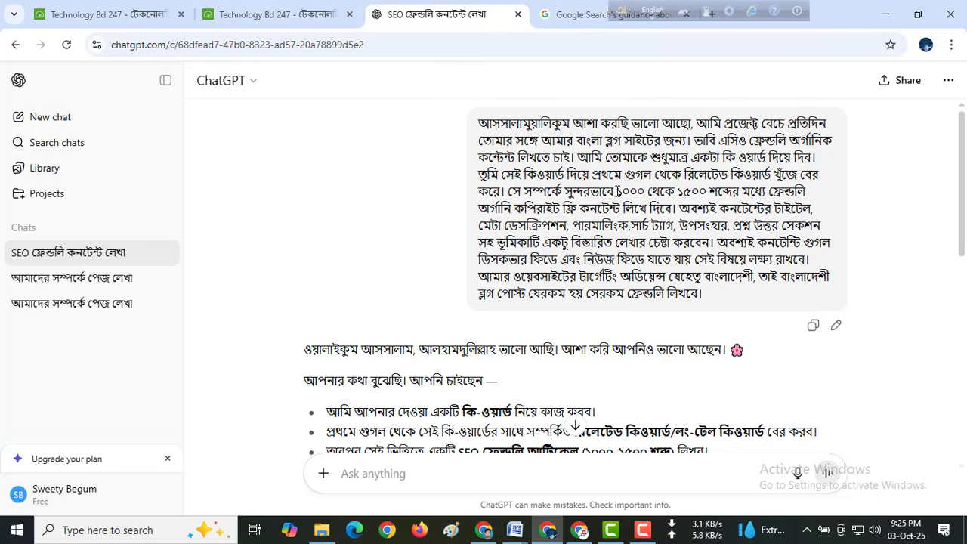
Examine the prompt's word range and ChatGPT's reply, including the planned article sections and the closing request for a keyword
drag(618, 191, 710, 191)
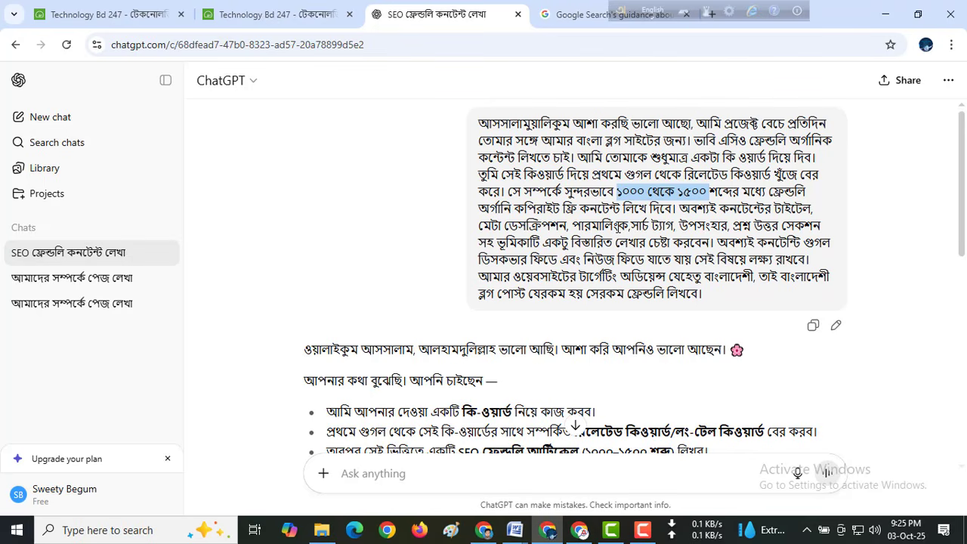
scroll(434, 259, down, 3)
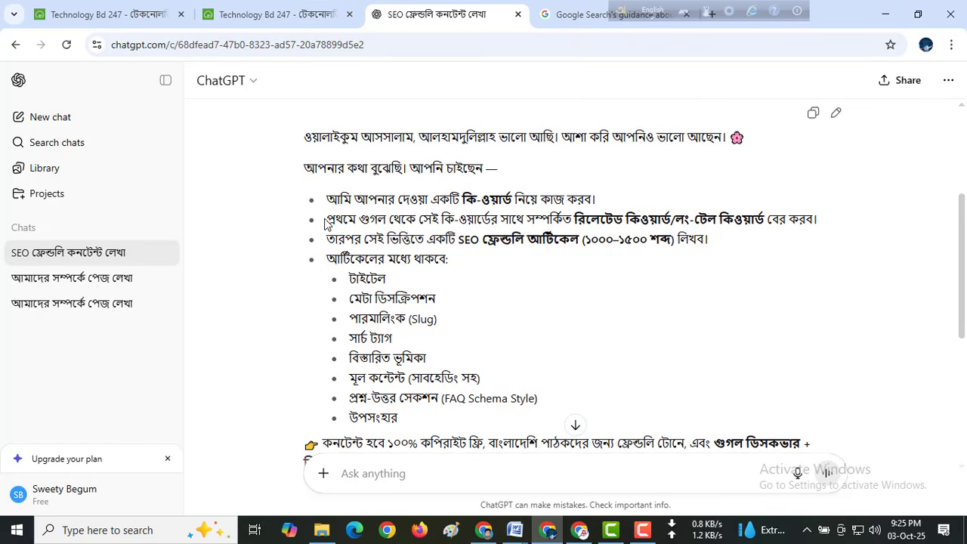
scroll(441, 272, down, 1)
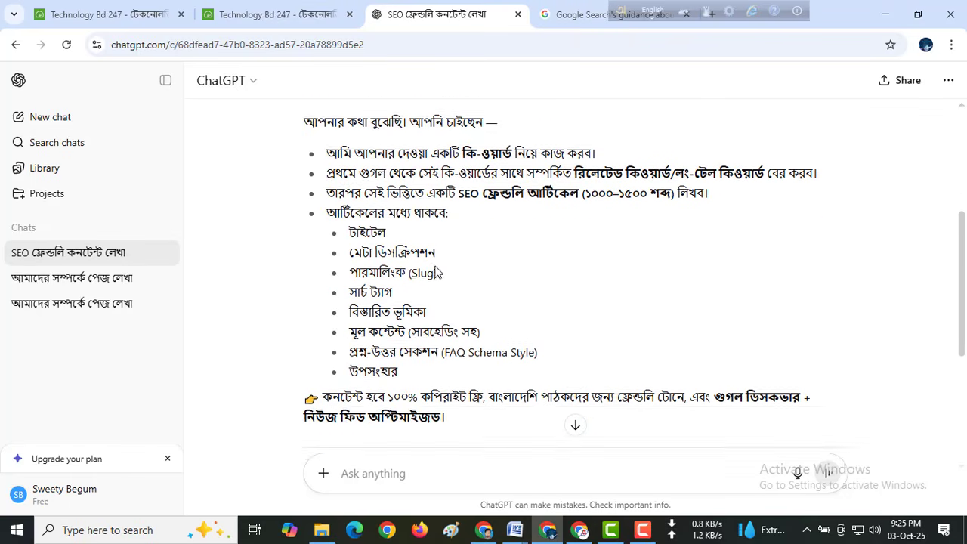
scroll(436, 271, down, 1)
drag(348, 208, 436, 228)
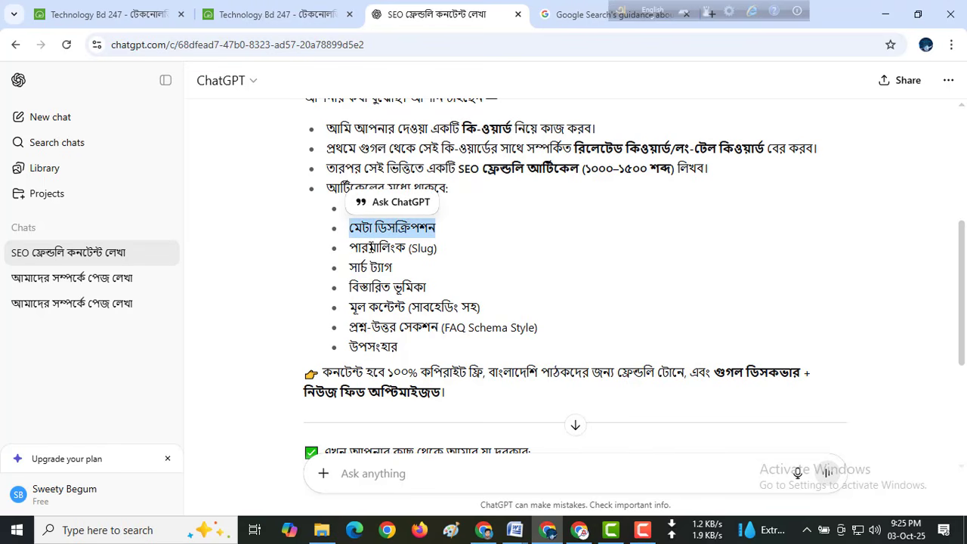
drag(361, 249, 405, 249)
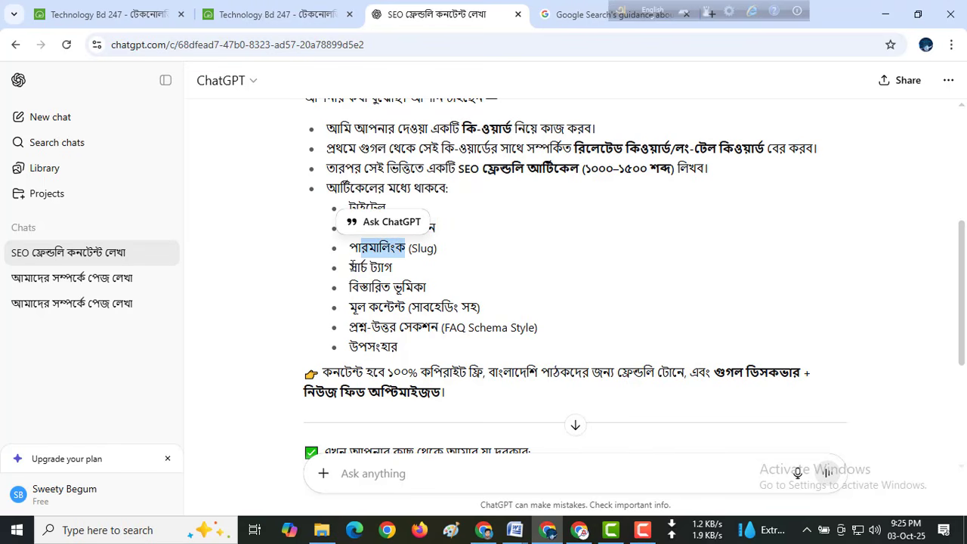
drag(352, 267, 427, 285)
drag(358, 307, 419, 305)
drag(358, 327, 435, 328)
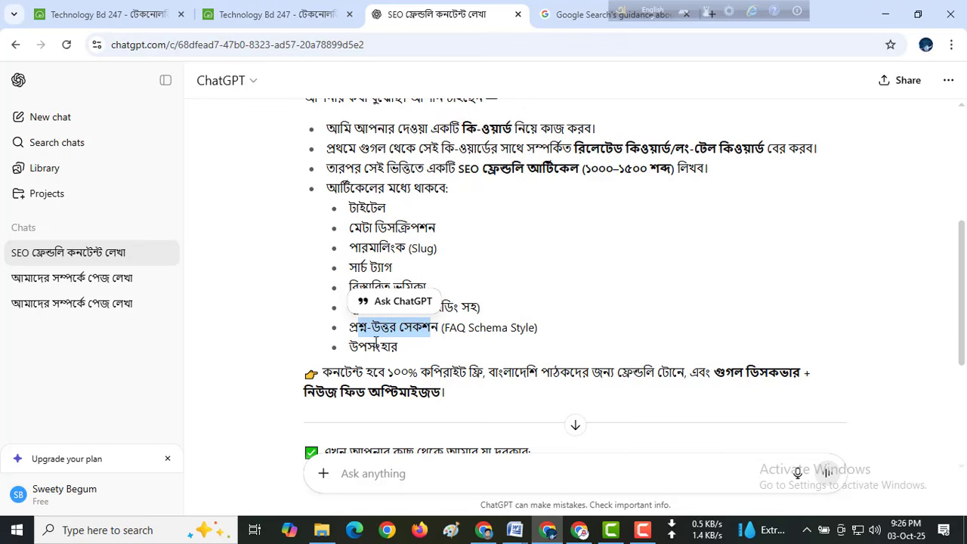
drag(358, 347, 342, 251)
drag(314, 190, 481, 307)
click(298, 245)
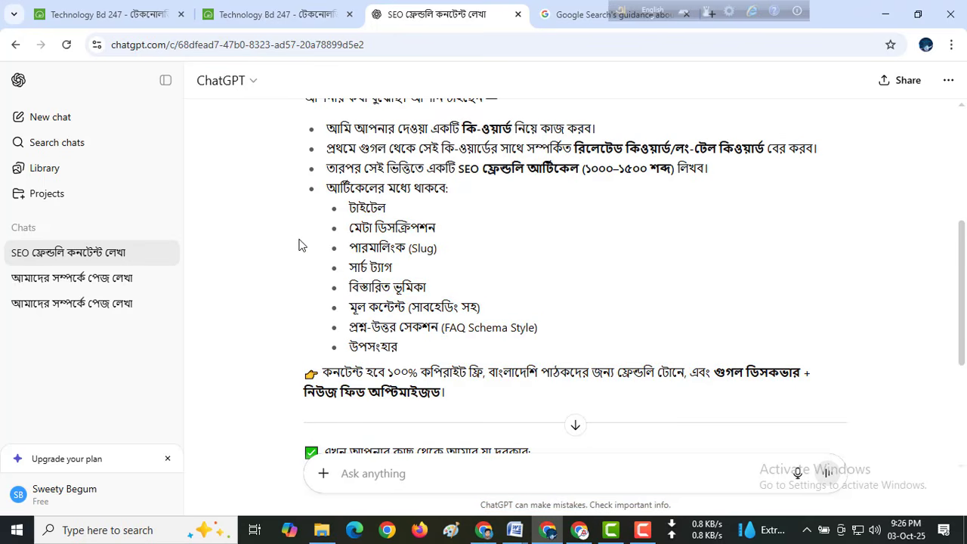
scroll(302, 244, down, 1)
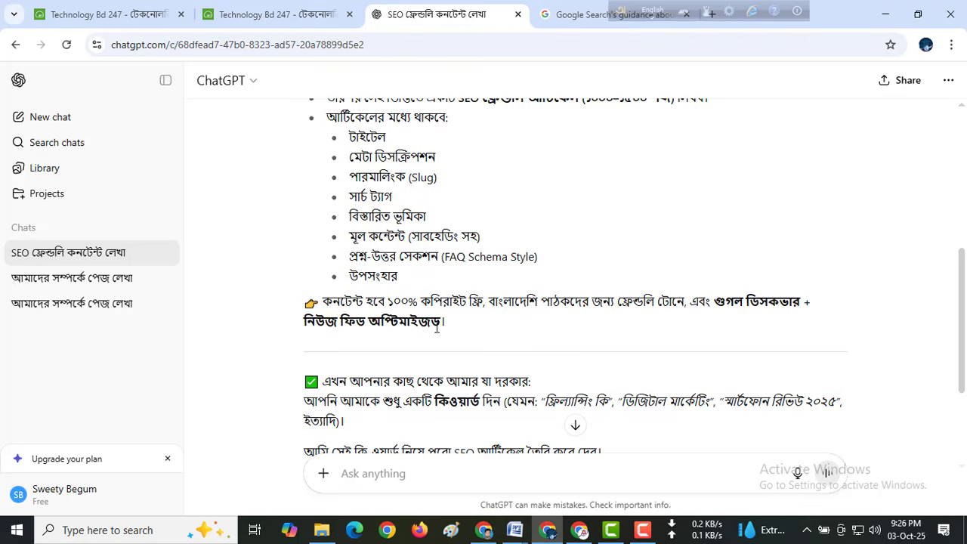
scroll(436, 327, down, 2)
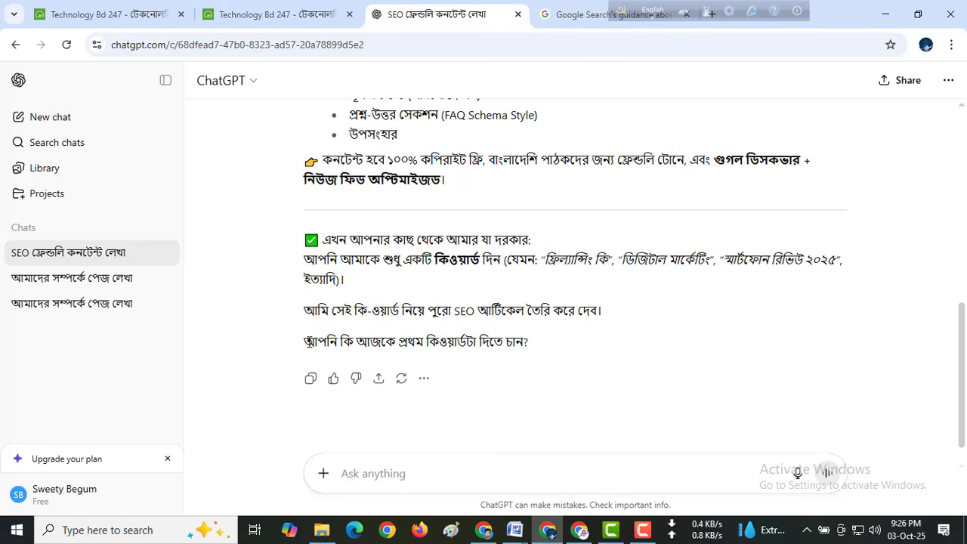
drag(306, 341, 532, 342)
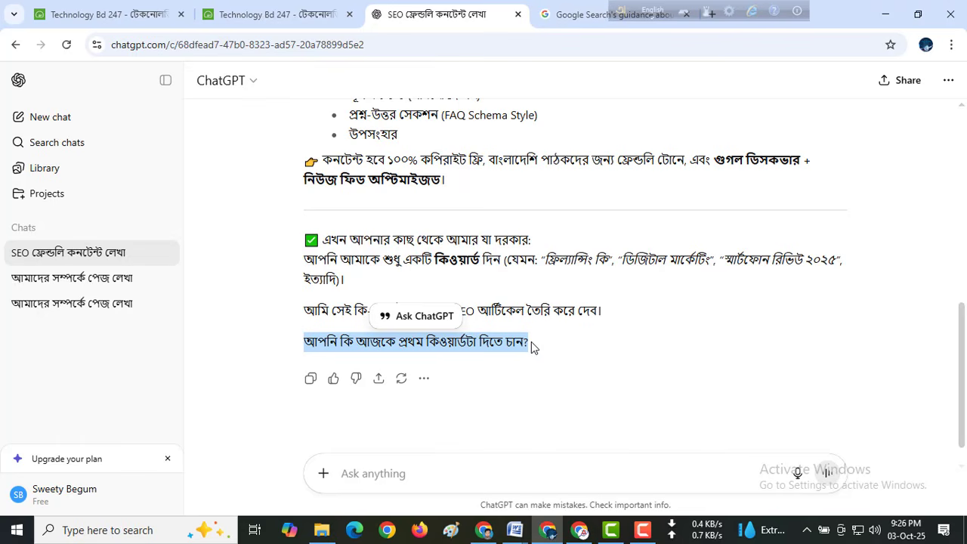
Switch to the Word document and copy the main keyword "মোবাইল ফোন কে আবিষ্কার করেন"
mouse_move(514, 530)
click(607, 488)
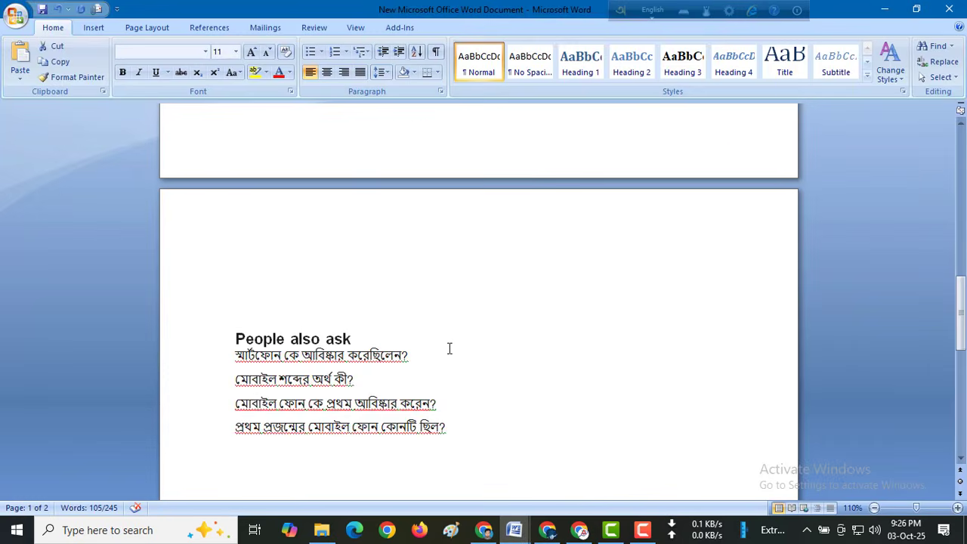
scroll(450, 348, up, 15)
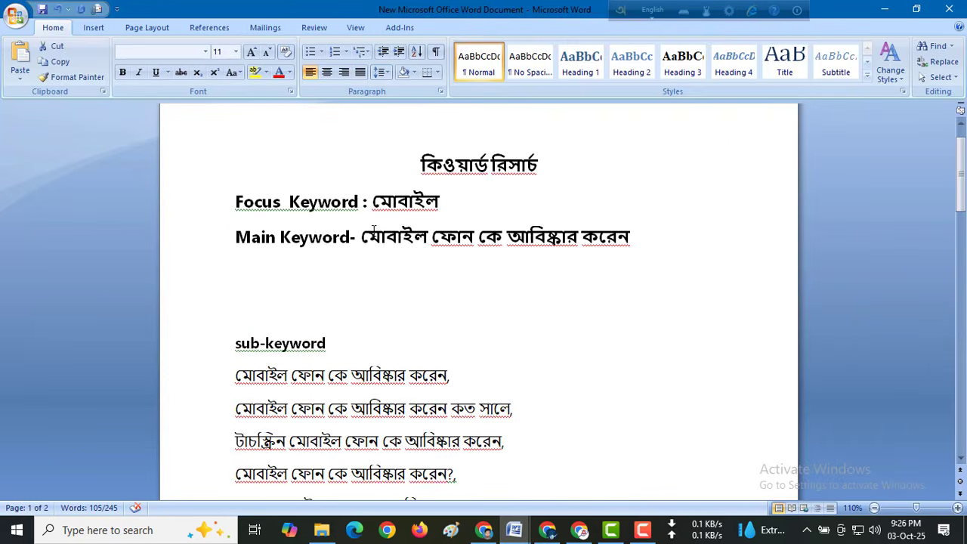
drag(361, 235, 642, 234)
key(ctrl+c)
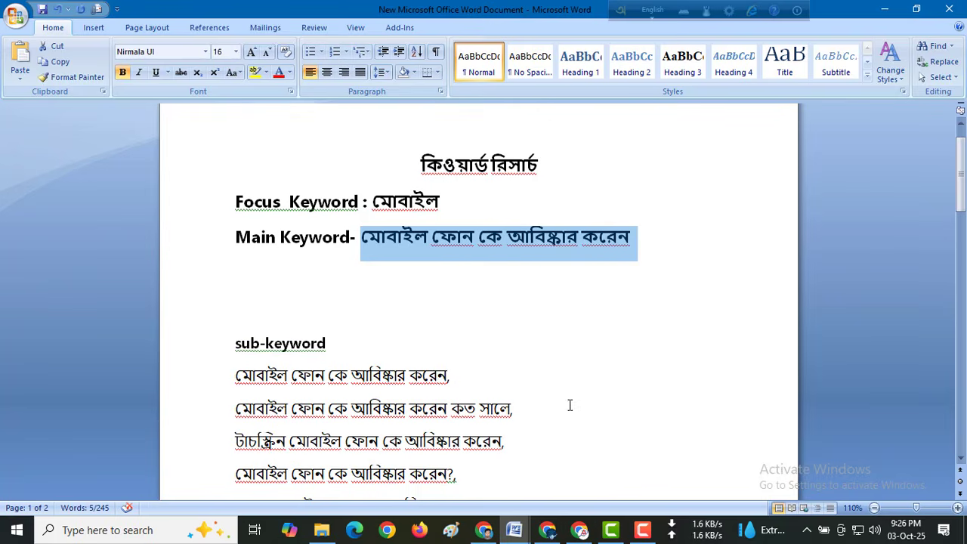
Return to the ChatGPT chat in the browser and send the keyword "মোবাইল ফোন কে আবিষ্কার করেন"
click(547, 530)
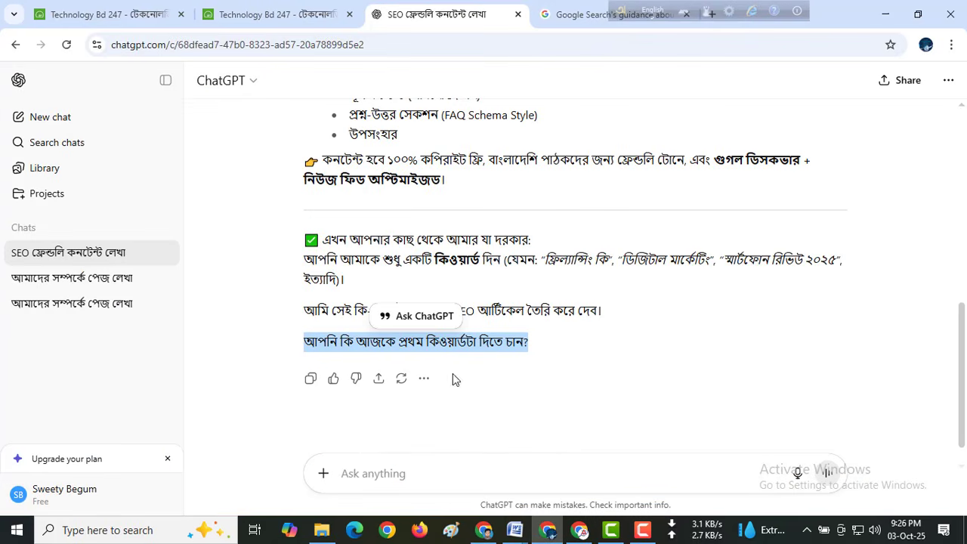
click(366, 475)
key(ctrl+v)
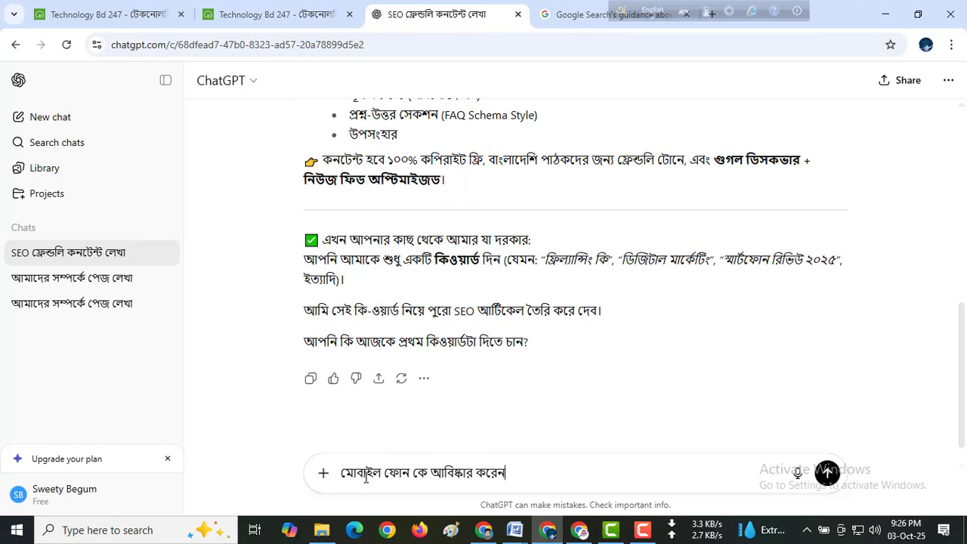
click(827, 473)
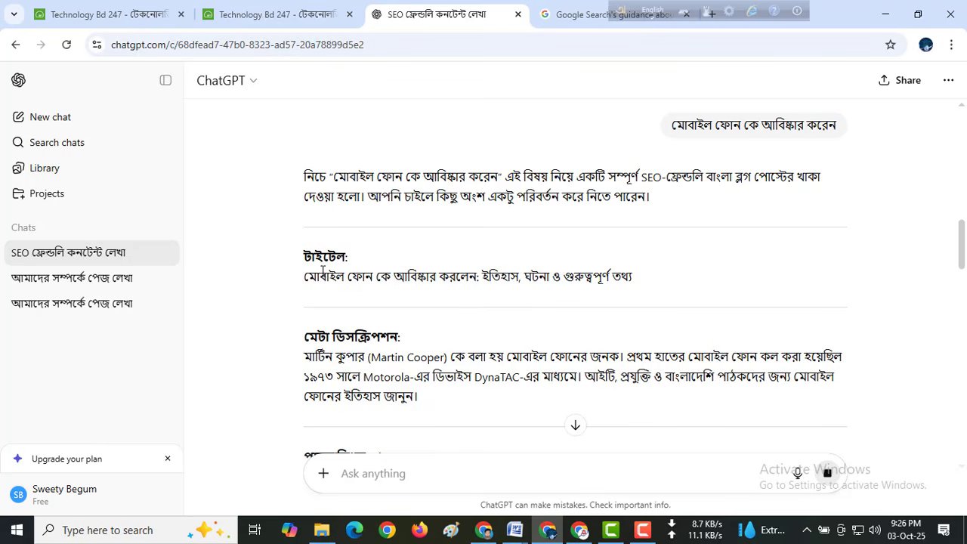
Examine the generated article's title, meta description, permalink slug, search tags, introduction and list of related long-tail keywords
drag(306, 276, 631, 282)
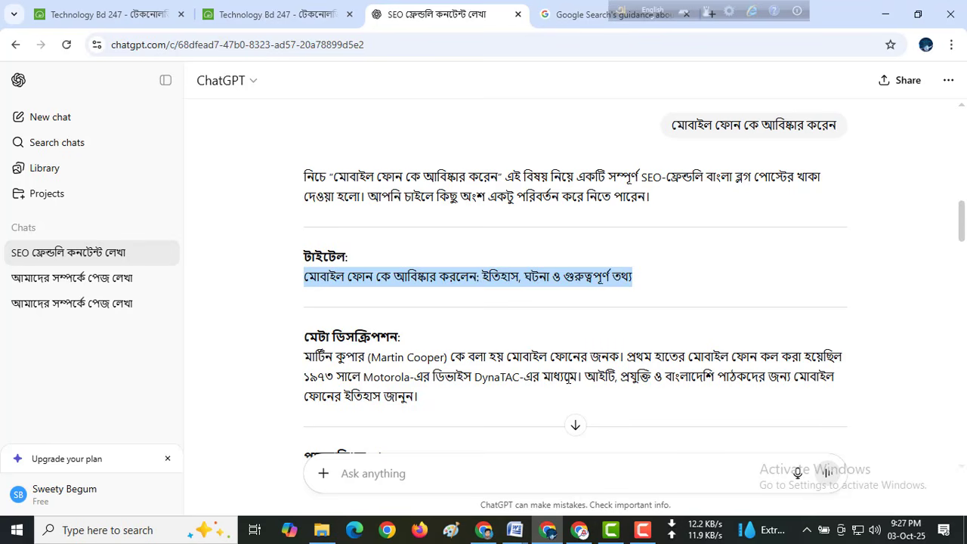
click(557, 320)
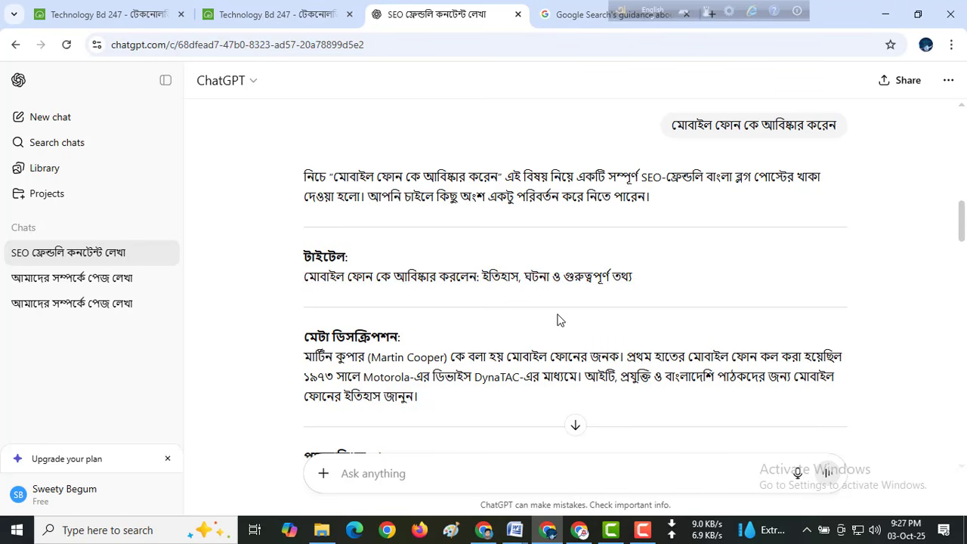
scroll(556, 320, down, 1)
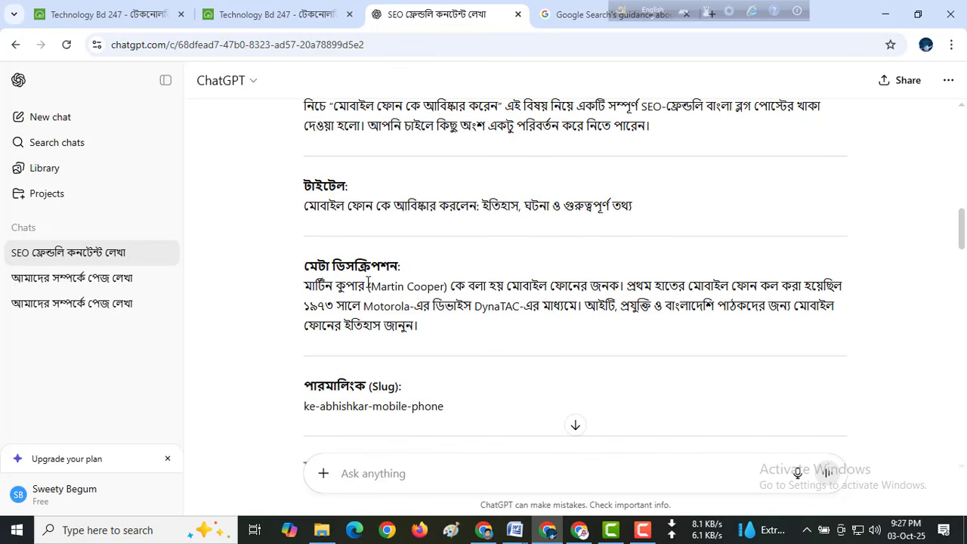
scroll(383, 269, down, 4)
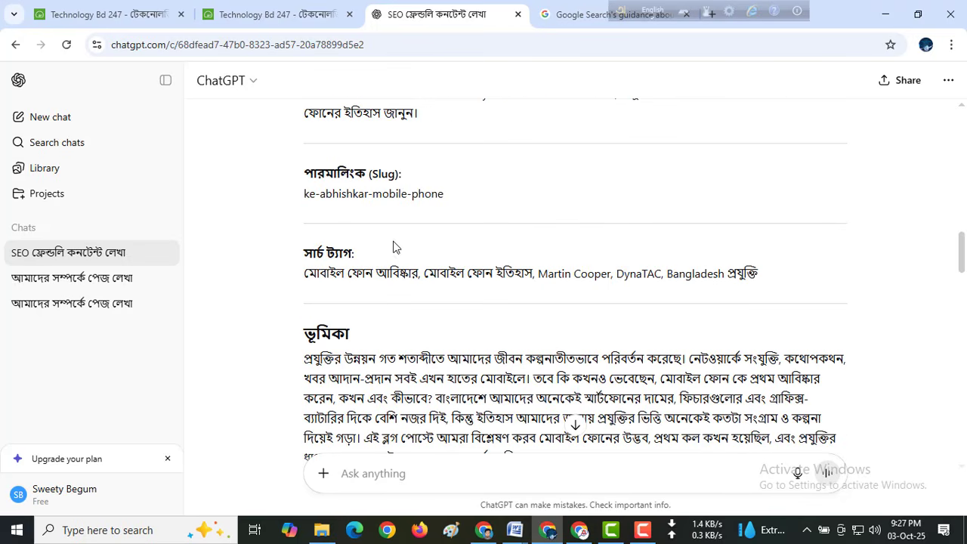
scroll(432, 281, down, 4)
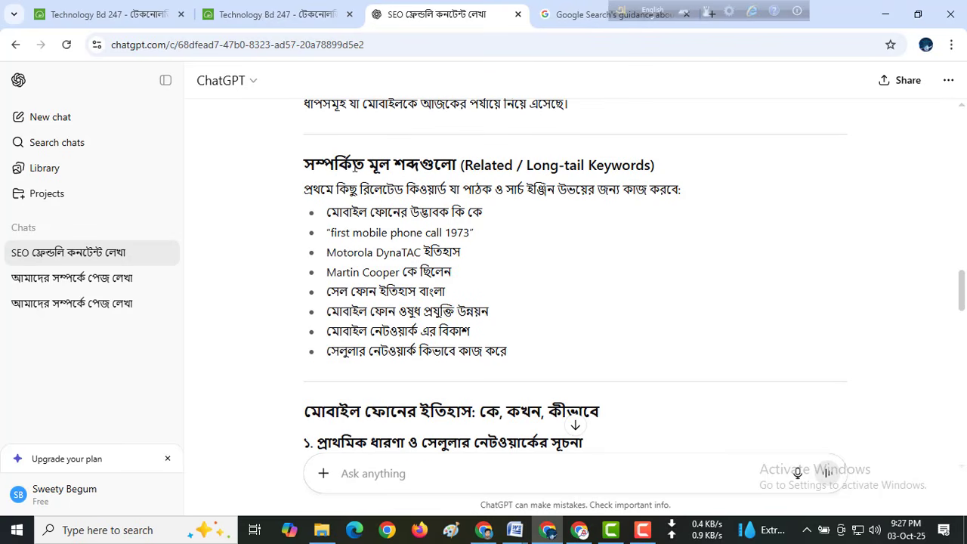
scroll(447, 252, down, 1)
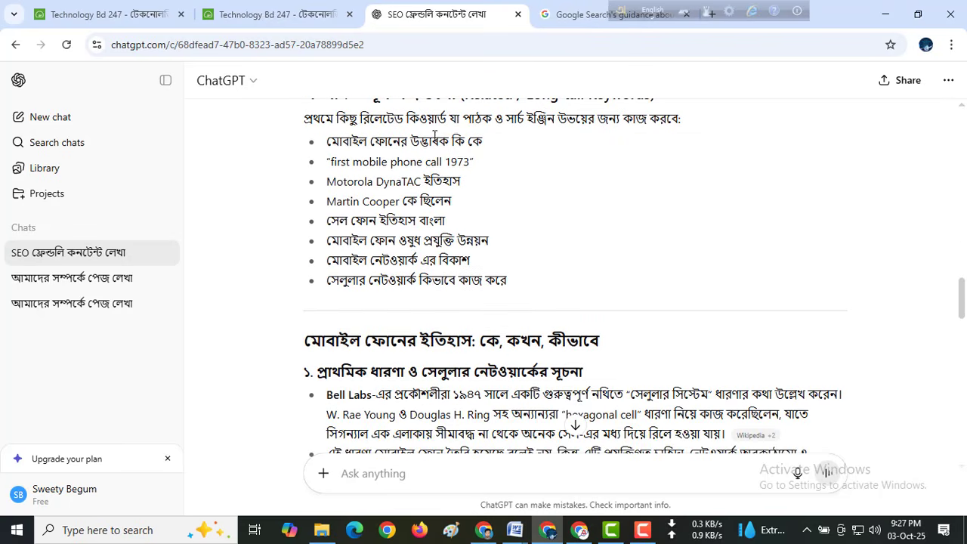
scroll(416, 279, up, 1)
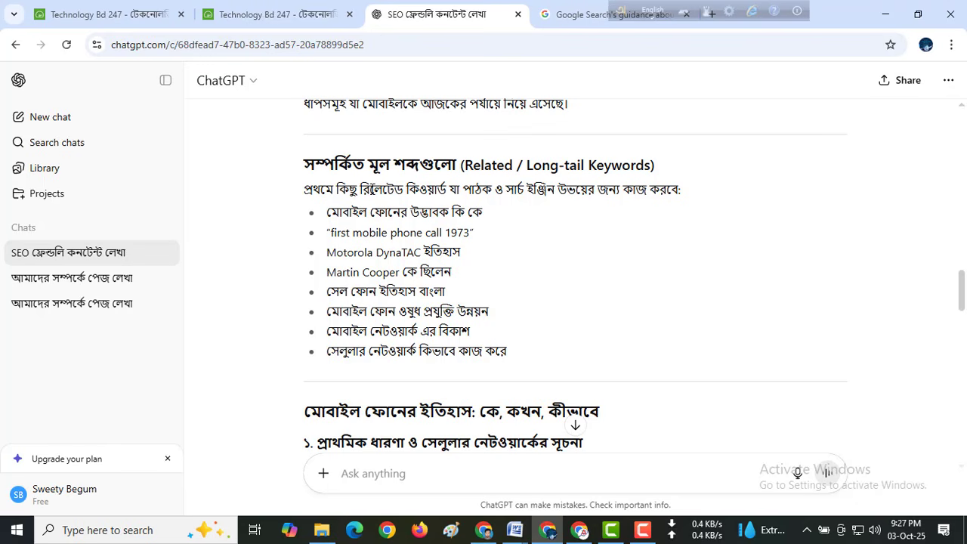
scroll(313, 225, up, 1)
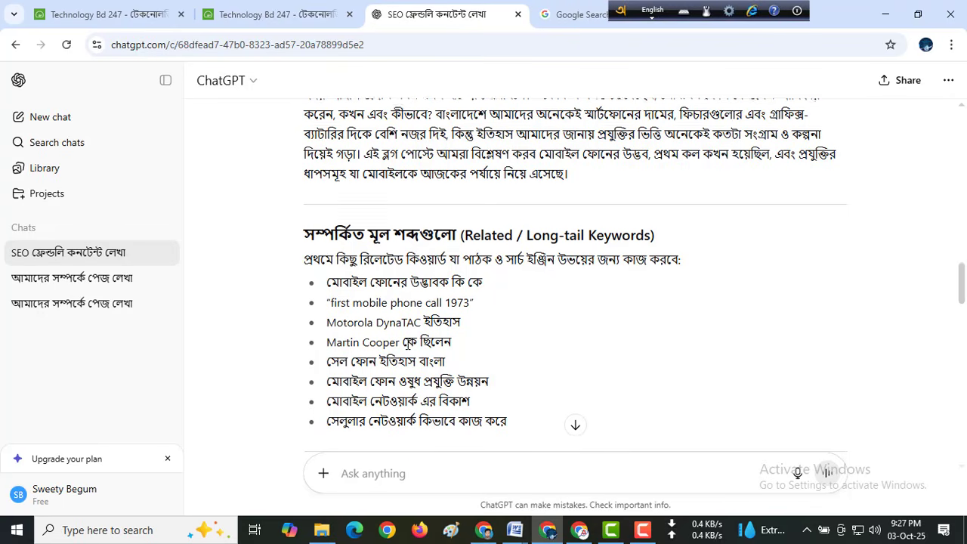
Review the article's history sections, inline source links, FAQ table, conclusion and ChatGPT's closing suggestion
scroll(411, 345, down, 4)
scroll(415, 263, down, 10)
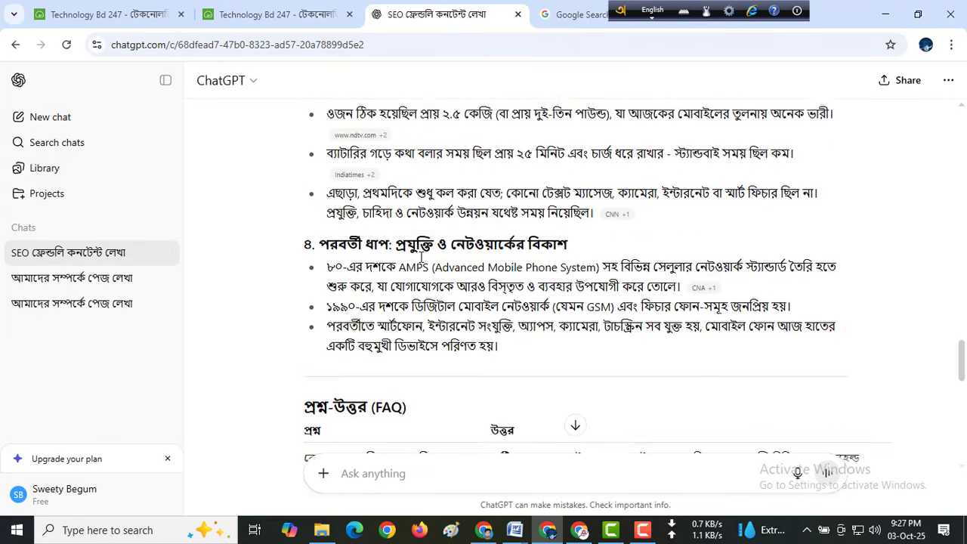
scroll(416, 264, up, 4)
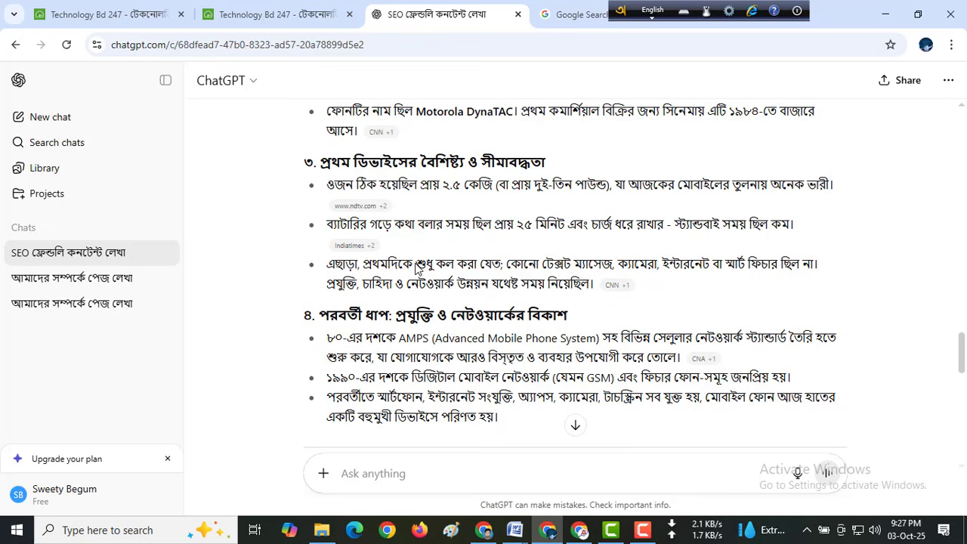
scroll(415, 268, down, 1)
scroll(417, 264, up, 1)
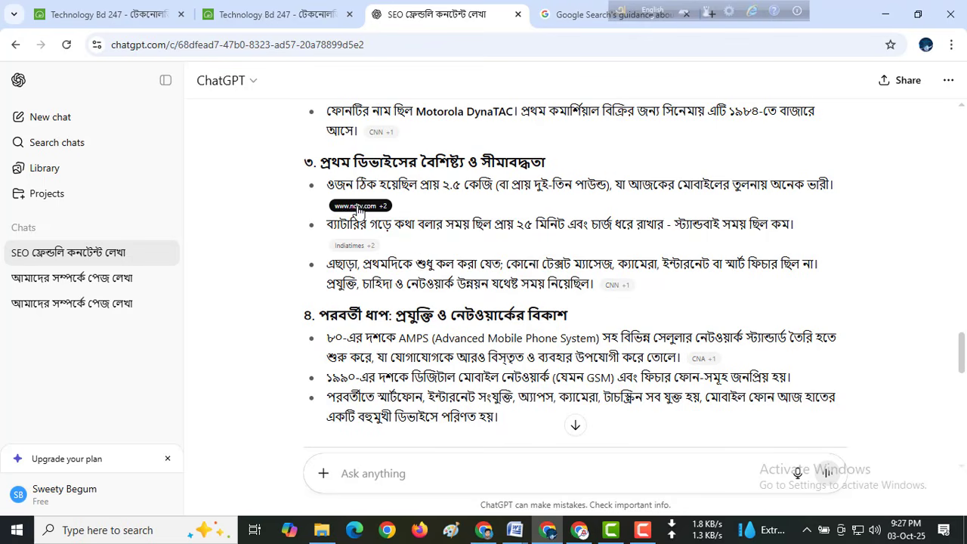
mouse_move(380, 132)
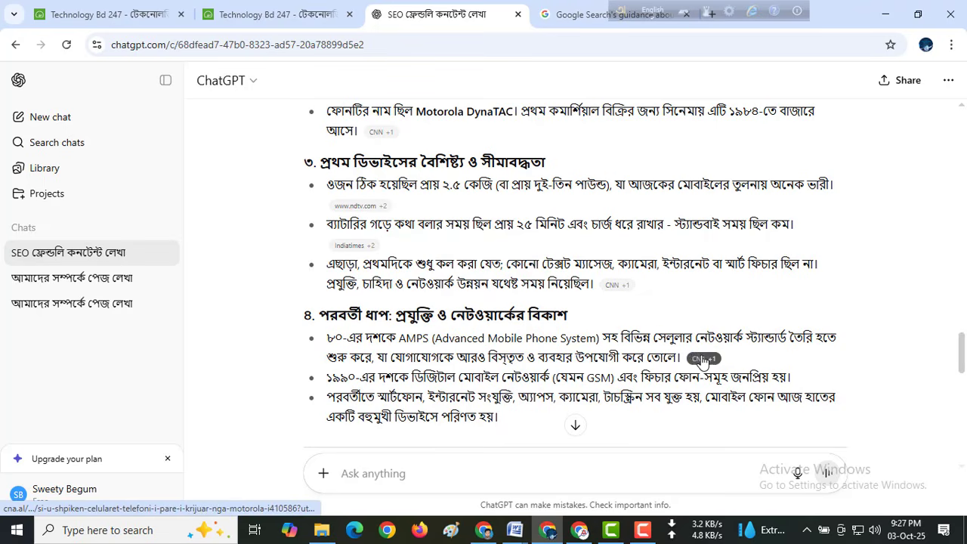
scroll(454, 385, down, 4)
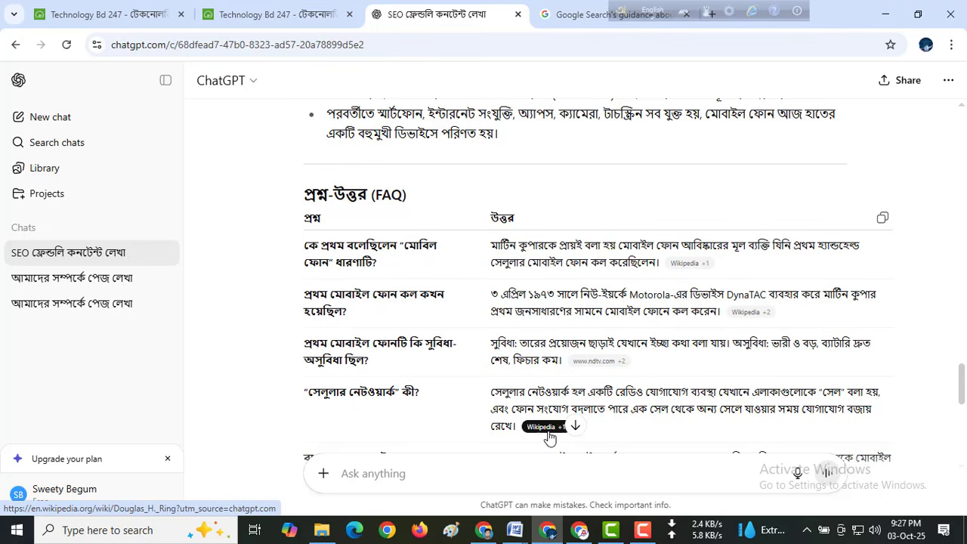
scroll(433, 390, down, 4)
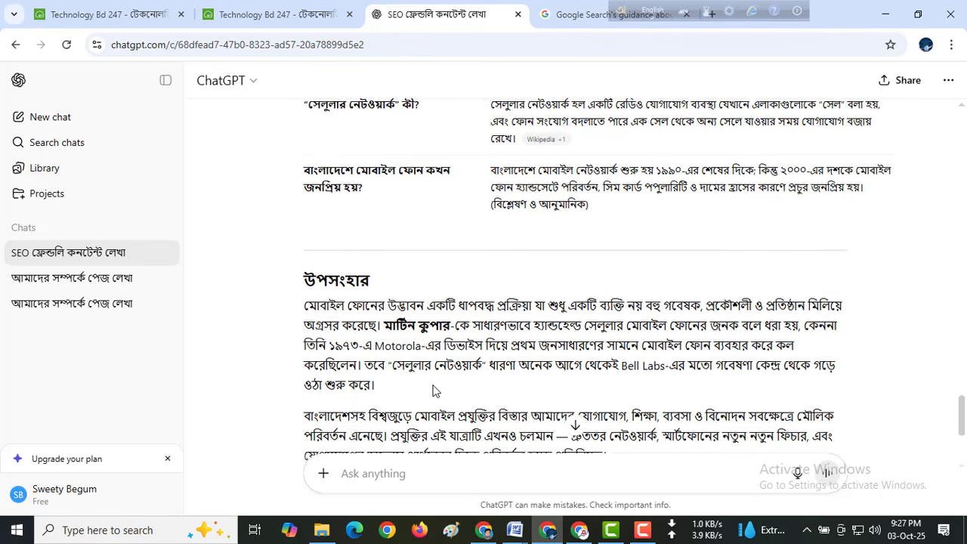
scroll(432, 390, down, 1)
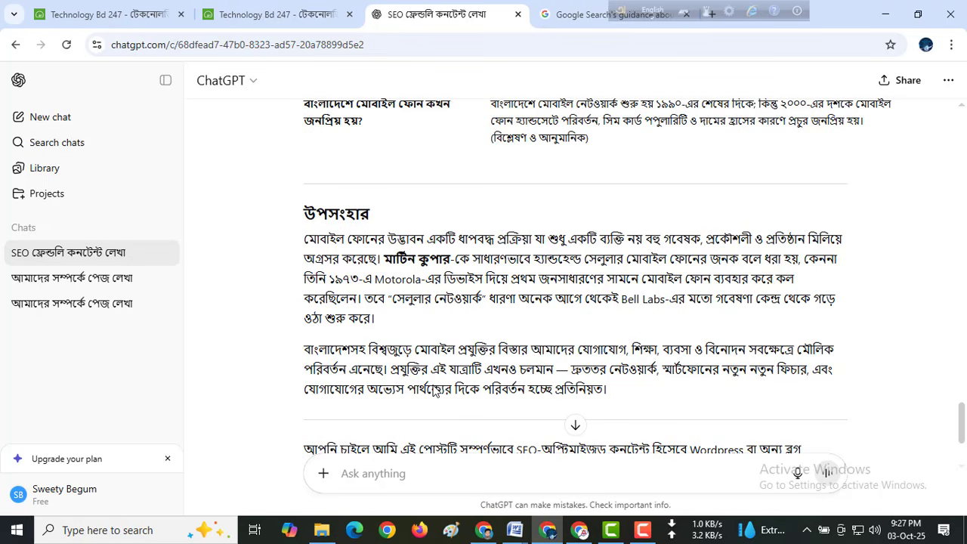
scroll(433, 390, down, 2)
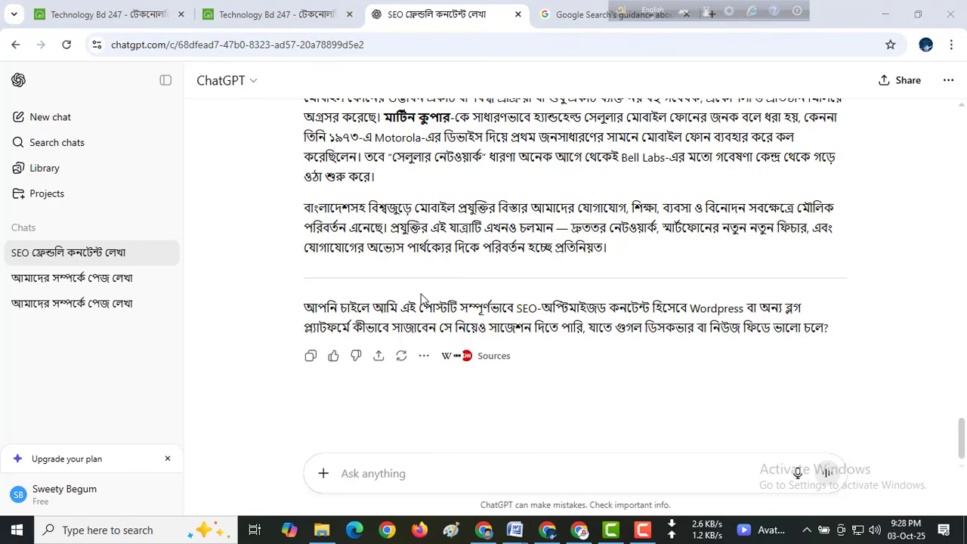
Send ChatGPT the follow-up "তুমি খুব সুন্দর লিখেছ তুমি পুনরায় এই সোর্স লিংকগুলি বাদ দিয়ে খুব সুন্দর ভাবে আরো বিস্তারিত আকর্ষণীয় করে লিখে দাও।"
click(361, 478)
text(তুমি খুব সুন্দর লিখেছ তুমি পুনরায় এই সোর্স লিংকগুলি বাদ দিয়ে খুব সুন্দর ভাবে আরো বিস্তারিত আকর্ষণীয় করে লিখে দাও।)
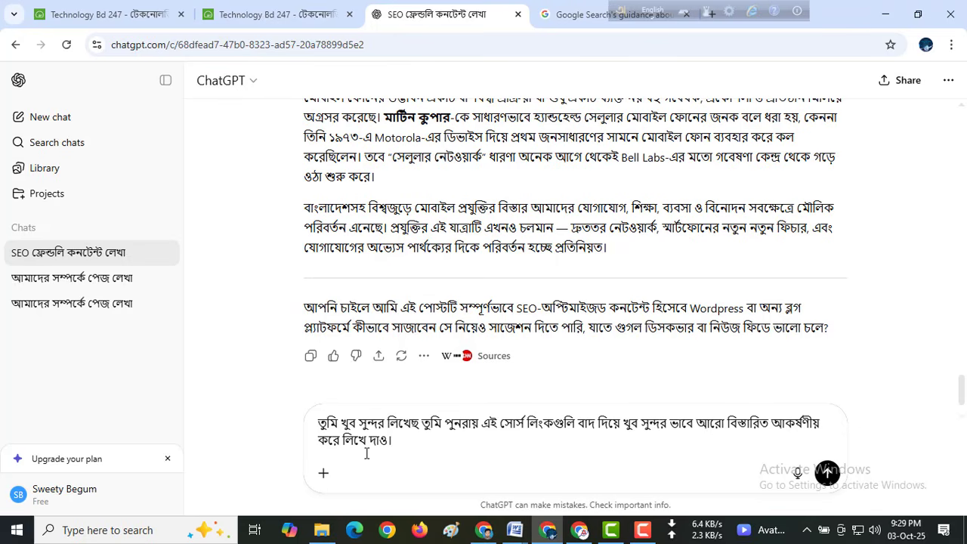
click(826, 476)
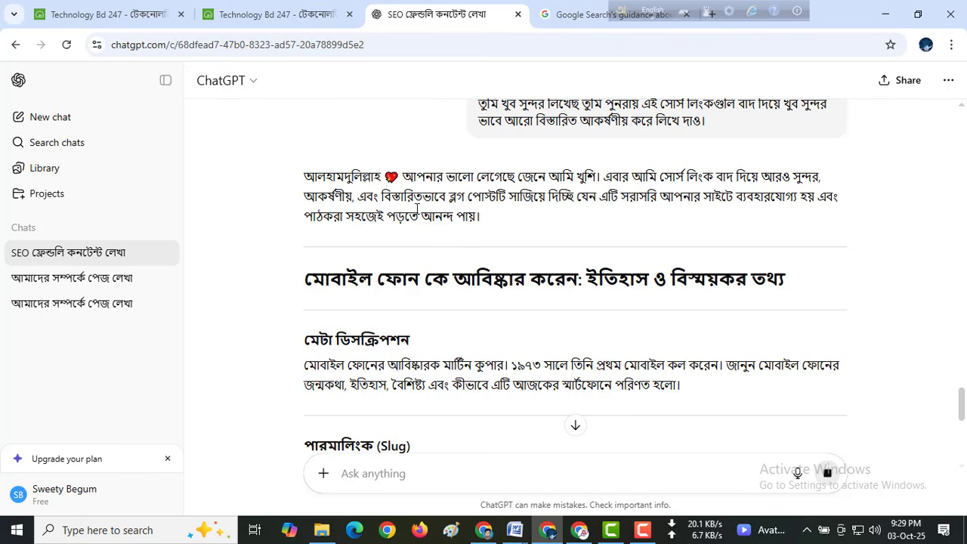
Look through the rewritten article's sections while it is generated, returning to its title, meta description and slug
scroll(390, 181, down, 2)
scroll(394, 226, down, 7)
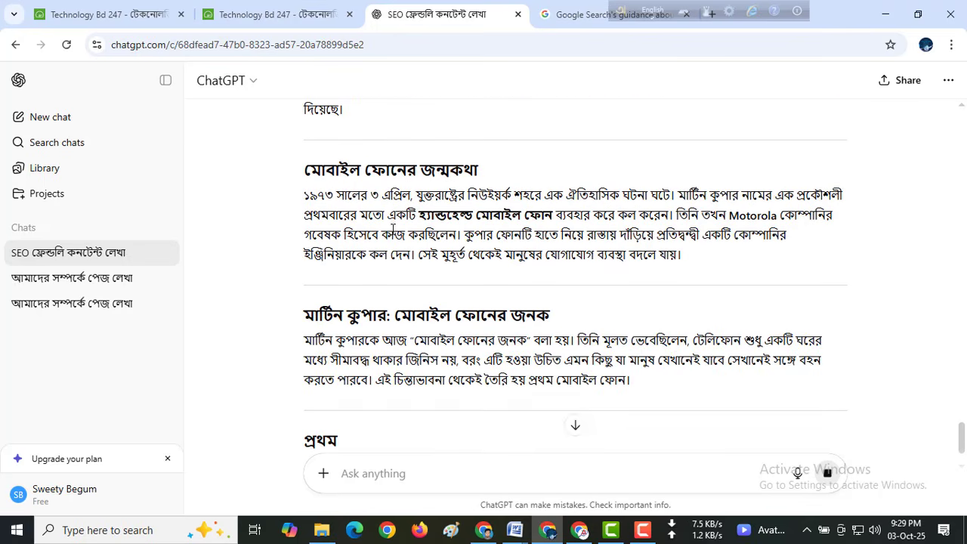
scroll(393, 229, down, 1)
scroll(392, 231, down, 2)
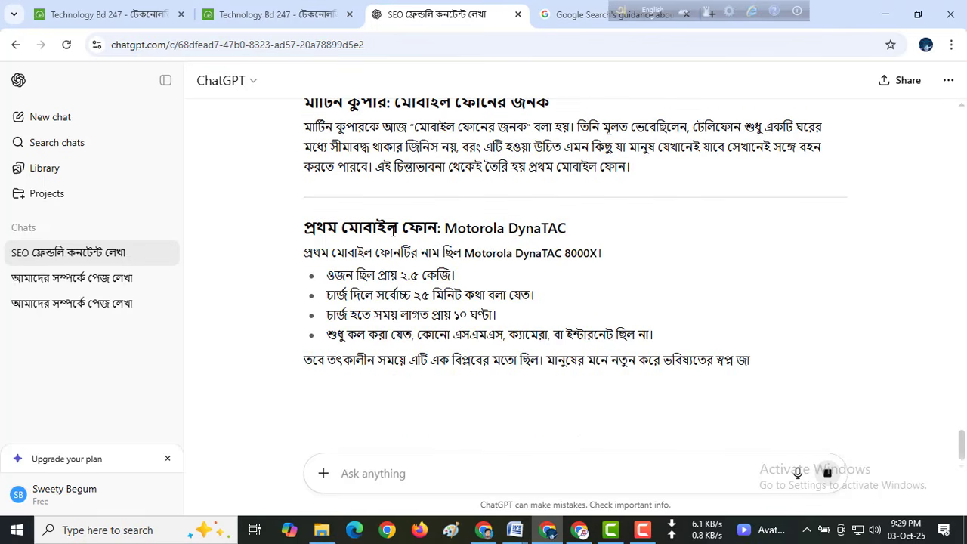
scroll(390, 229, up, 7)
scroll(387, 228, up, 4)
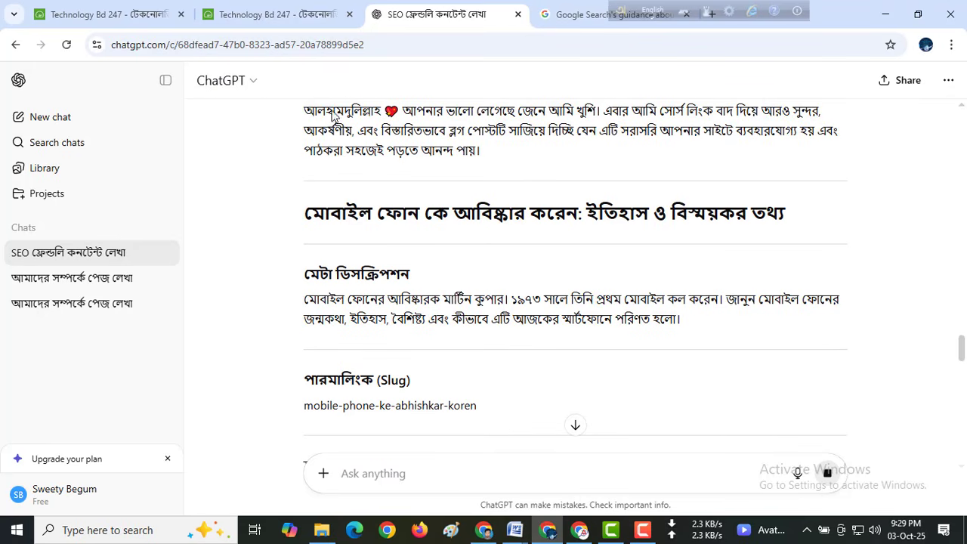
Switch to the technologybd247.com site, open its WordPress dashboard and start a new post
click(98, 16)
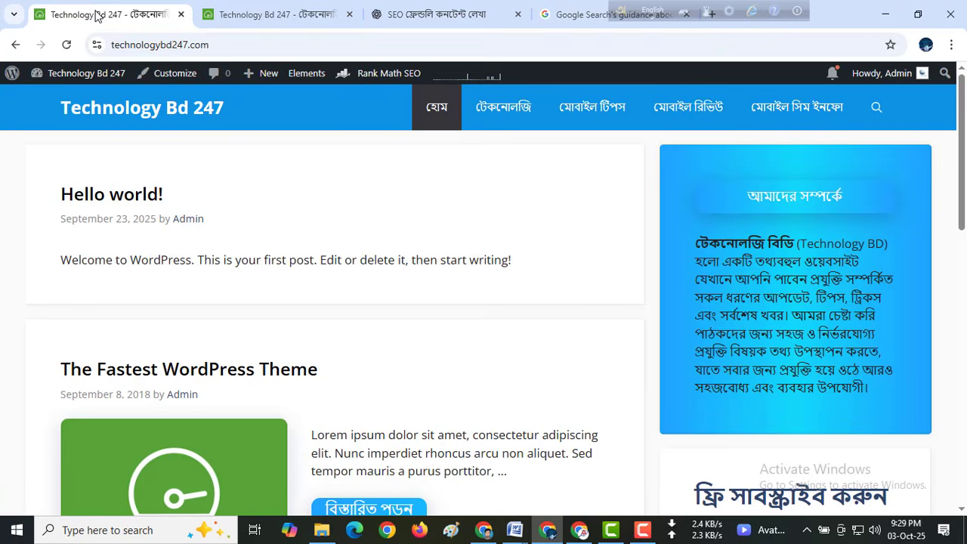
mouse_move(76, 73)
click(59, 101)
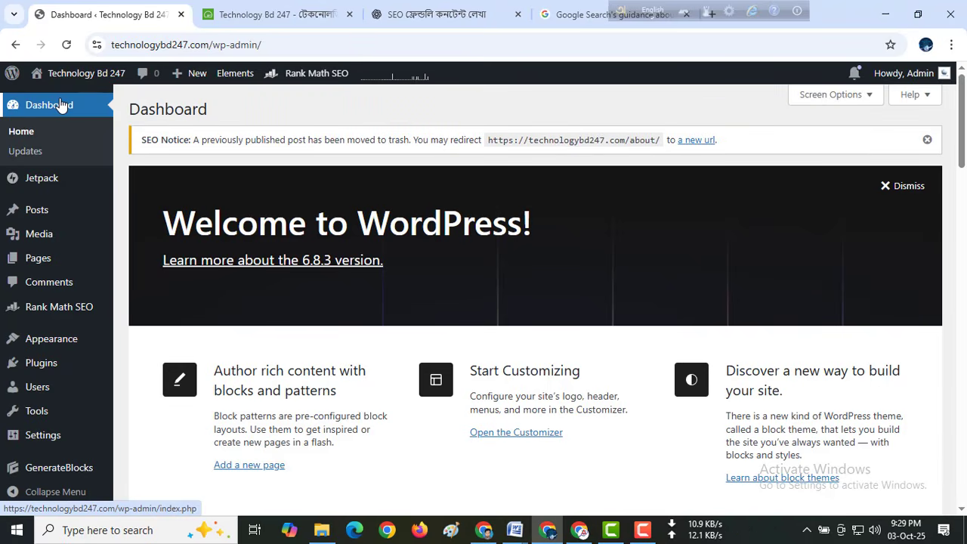
mouse_move(39, 217)
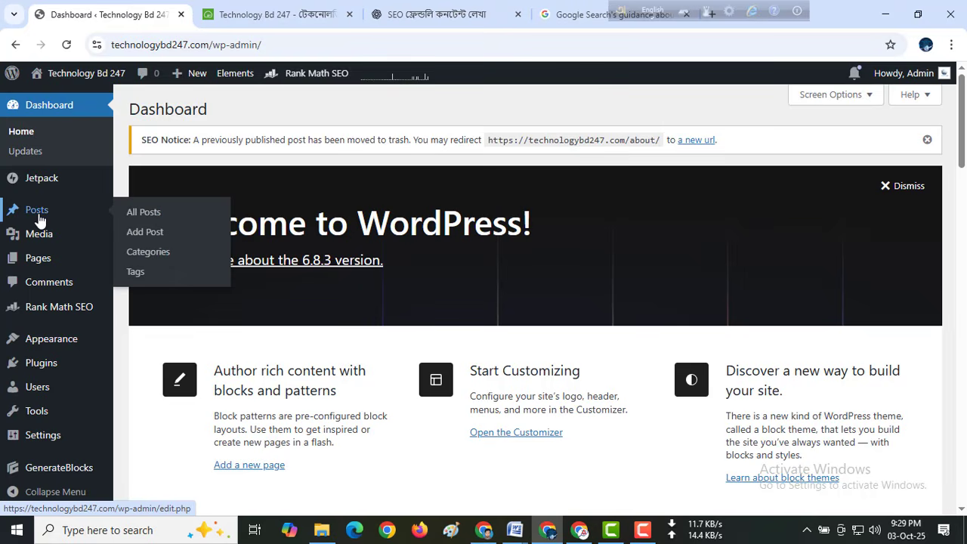
click(151, 240)
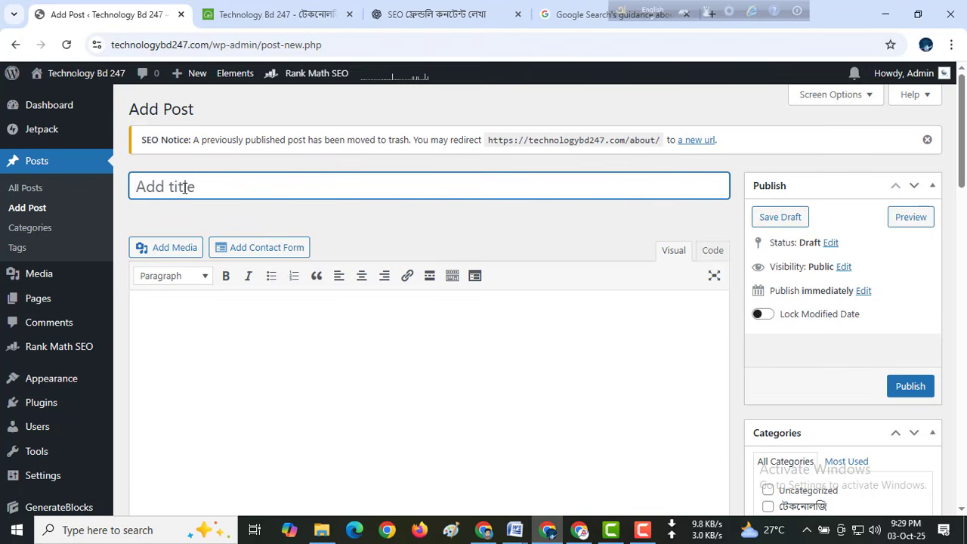
Copy the title "মোবাইল ফোন কে আবিষ্কার করেন: ইতিহাস ও বিস্ময়কর তথ্য" from the ChatGPT article into the new WordPress post's title
click(435, 14)
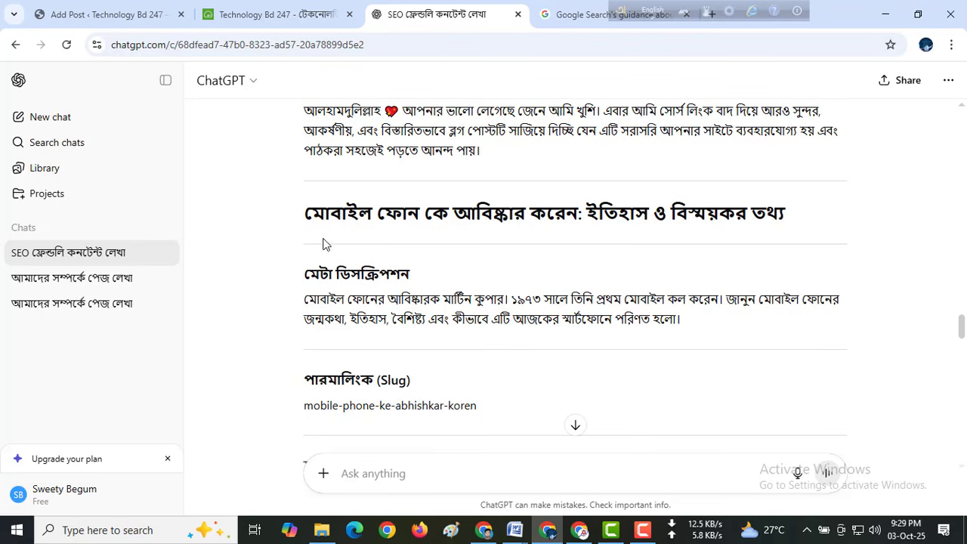
drag(306, 213, 797, 216)
key(ctrl+c)
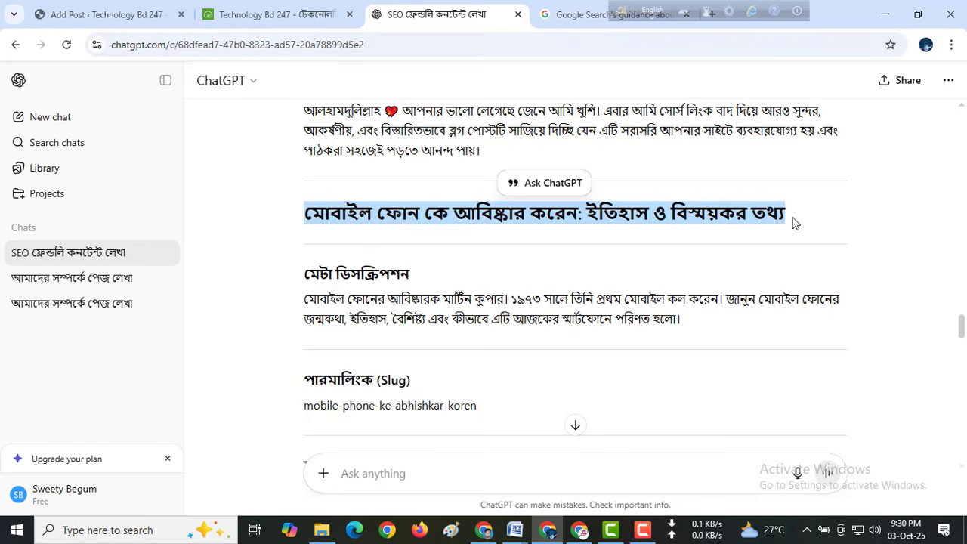
click(124, 12)
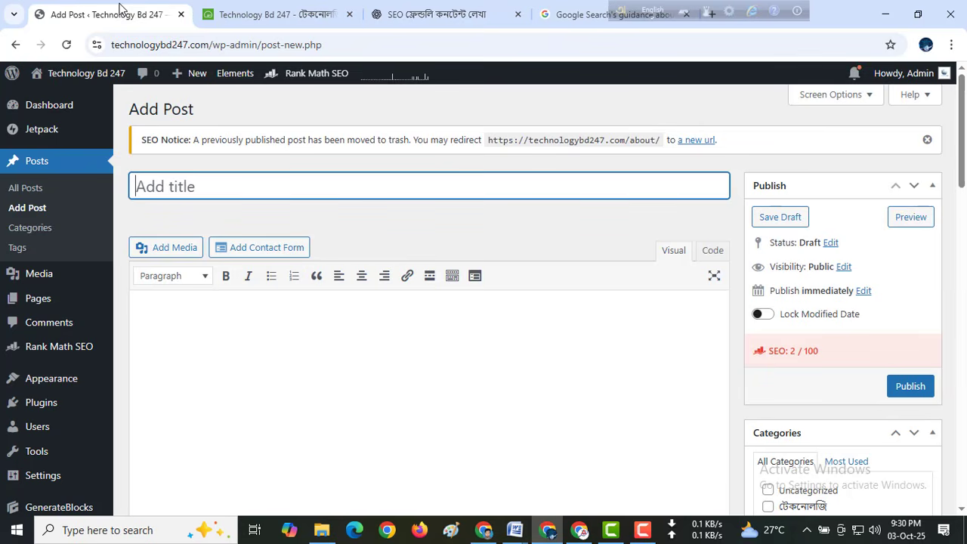
click(192, 186)
key(ctrl+v)
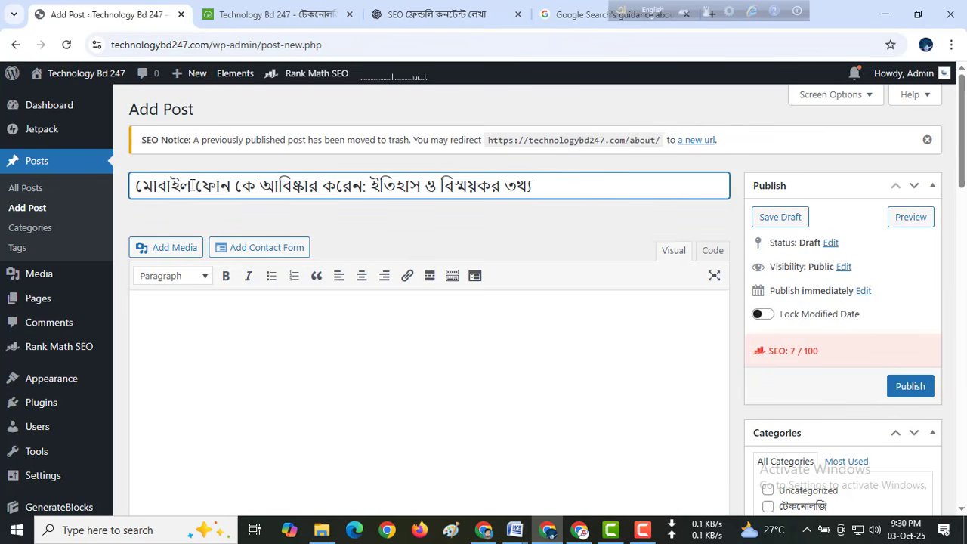
Open the Rank Math snippet editor for the new post and bring up its permalink and description fields
click(259, 319)
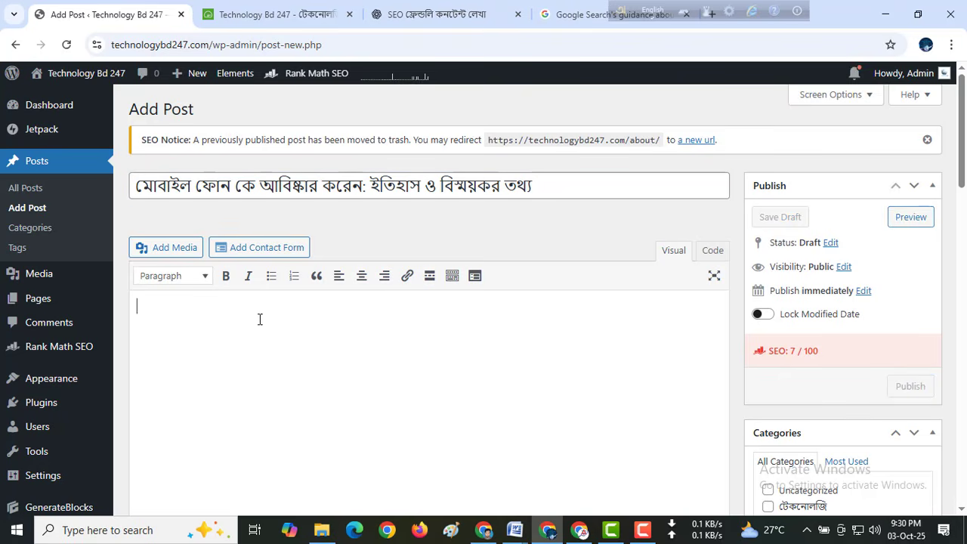
scroll(284, 352, down, 4)
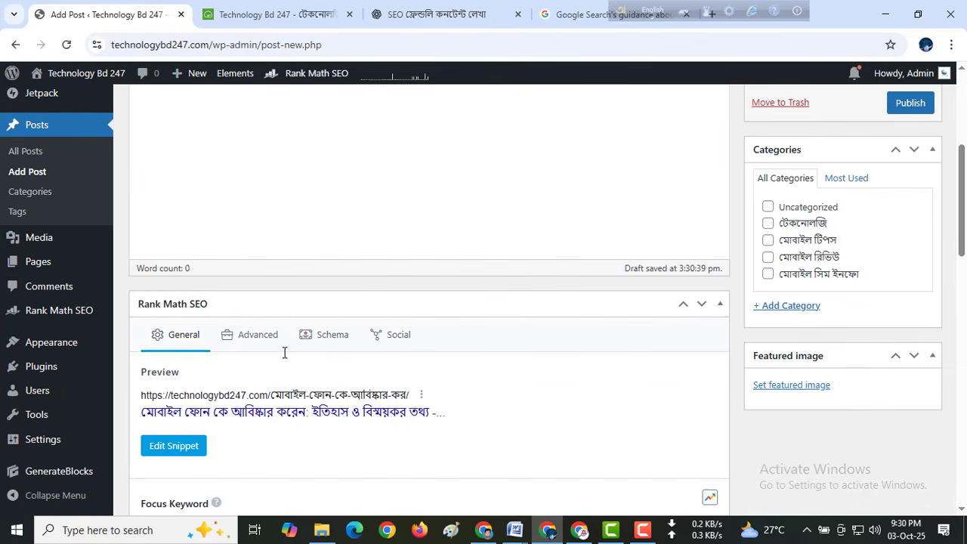
scroll(284, 352, up, 5)
scroll(284, 352, down, 3)
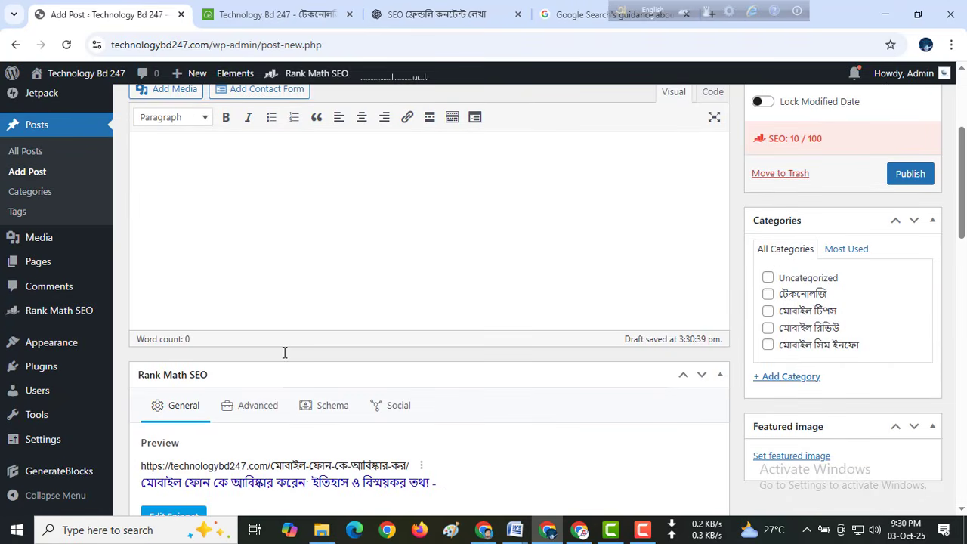
scroll(301, 313, down, 2)
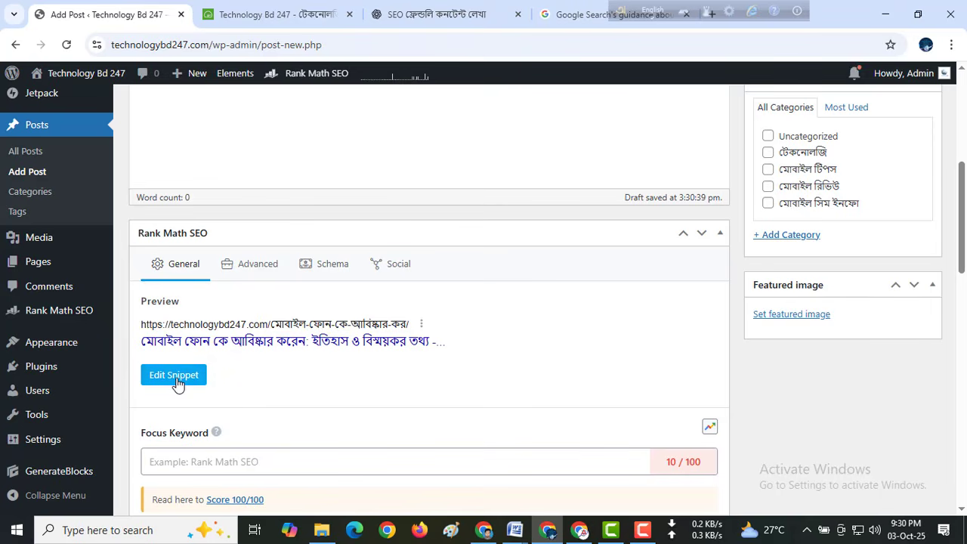
click(178, 377)
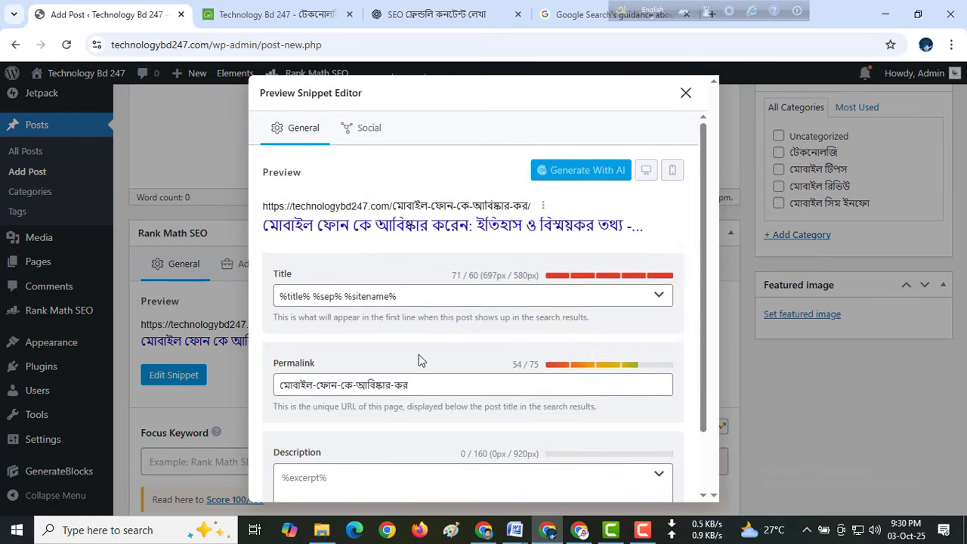
scroll(421, 360, down, 1)
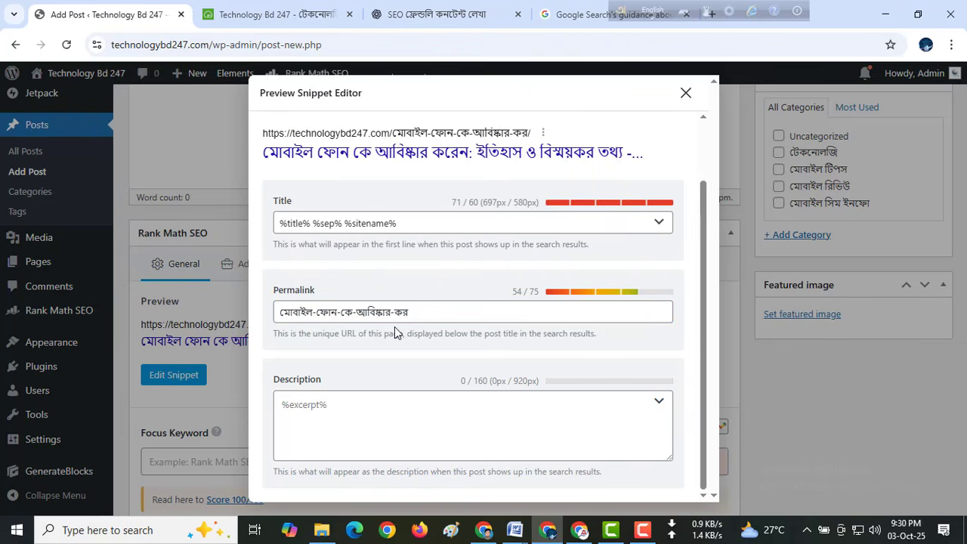
Copy the slug "mobile-phone-ke-abhishkar-koren" from the ChatGPT article and replace the post's permalink with it in the snippet editor
click(442, 14)
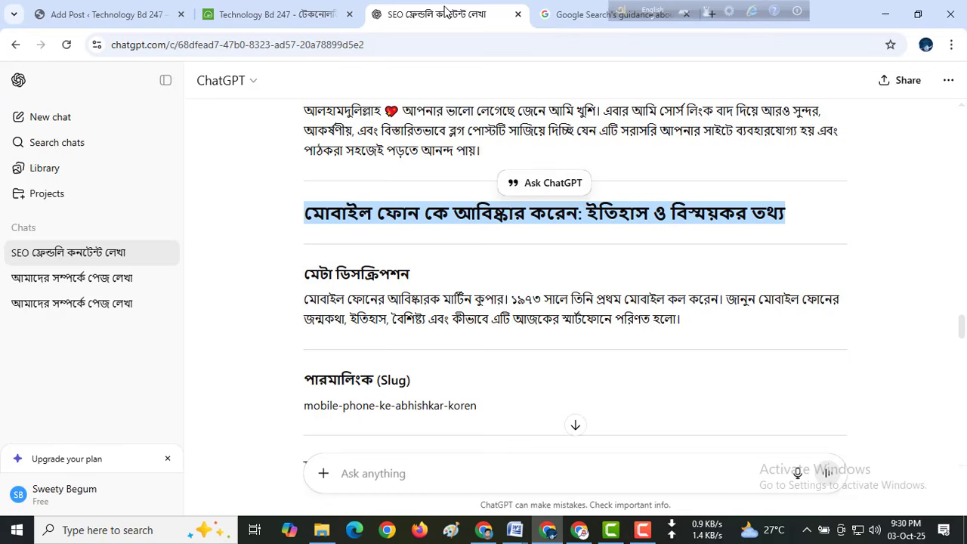
scroll(439, 318, down, 2)
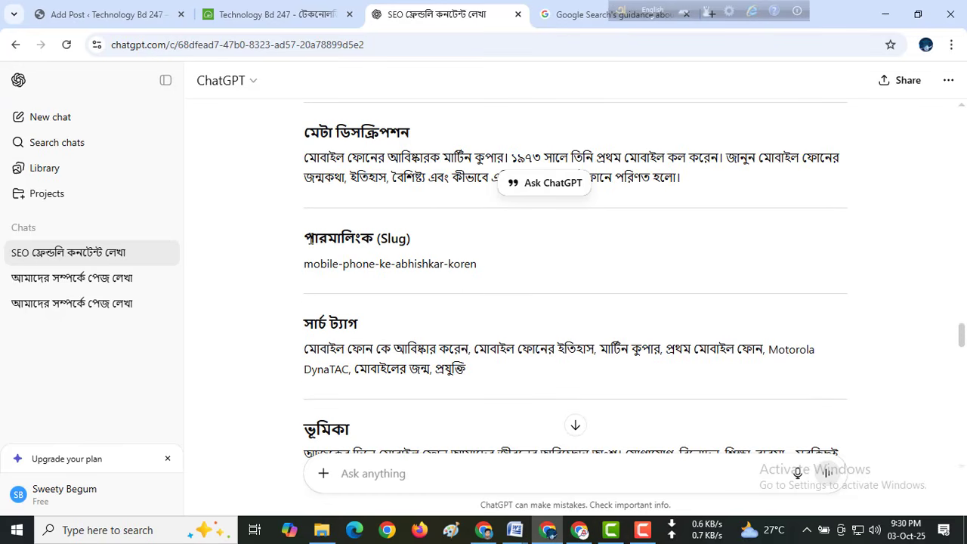
drag(305, 239, 362, 239)
drag(484, 269, 304, 266)
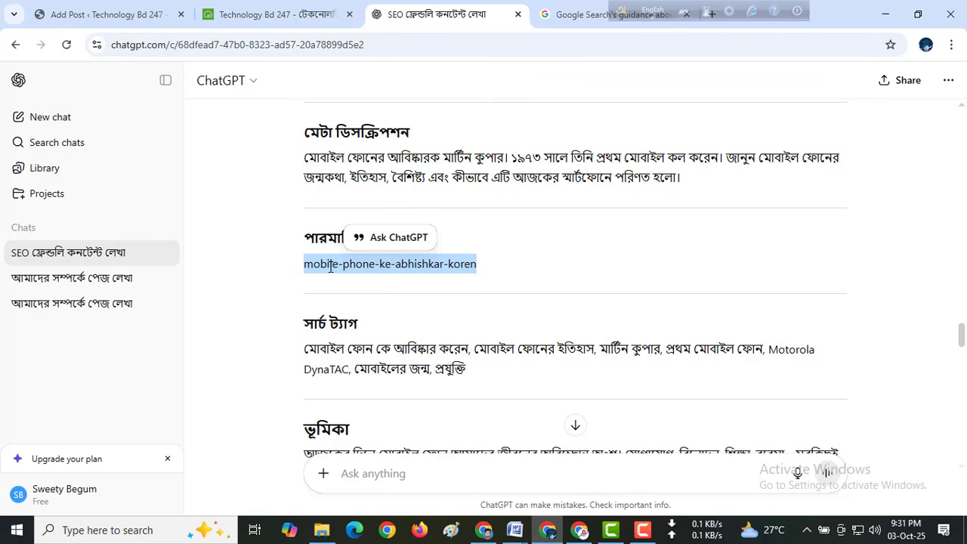
right_click(330, 268)
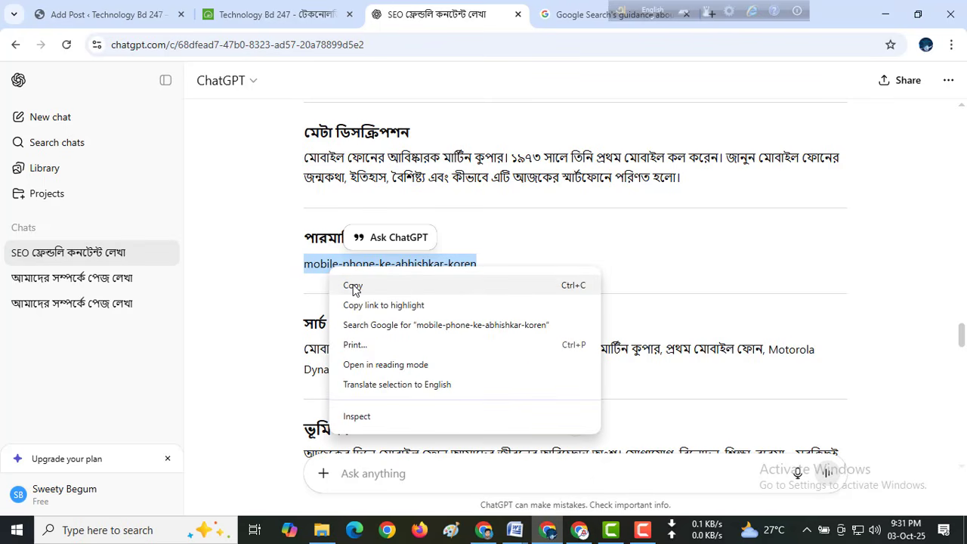
click(355, 287)
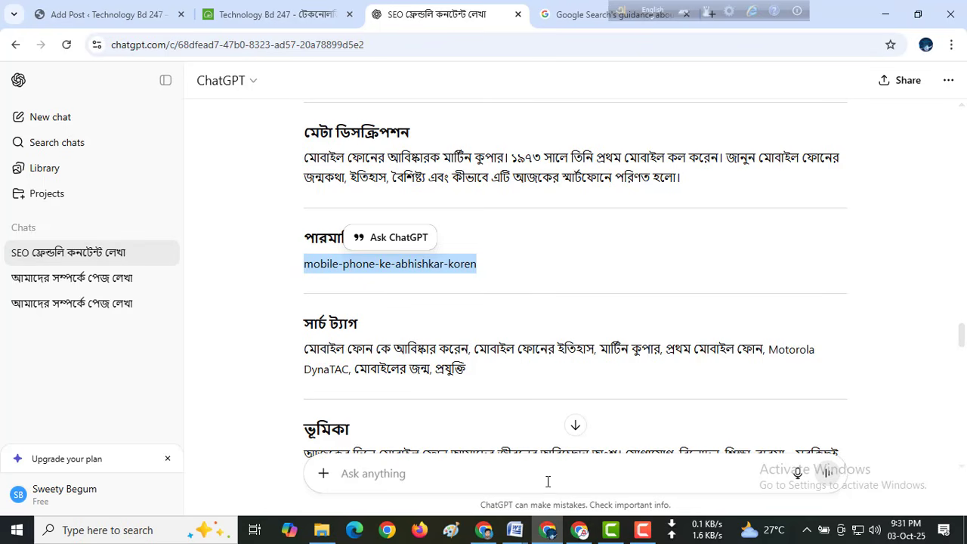
click(127, 15)
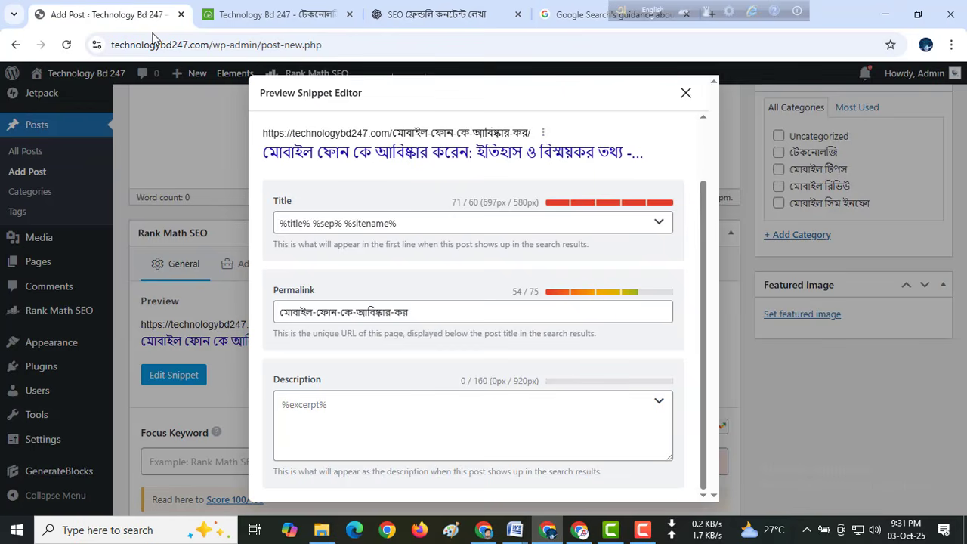
click(414, 312)
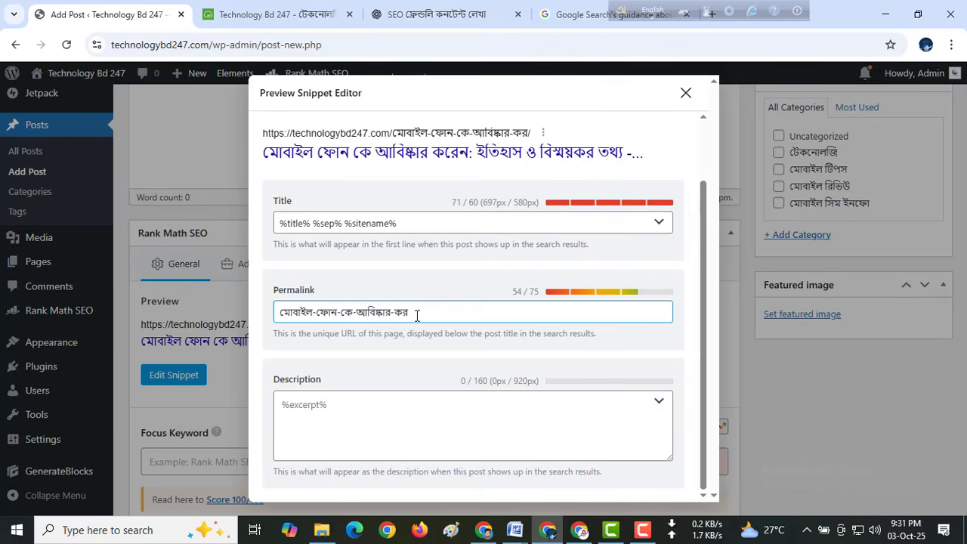
drag(421, 312, 281, 311)
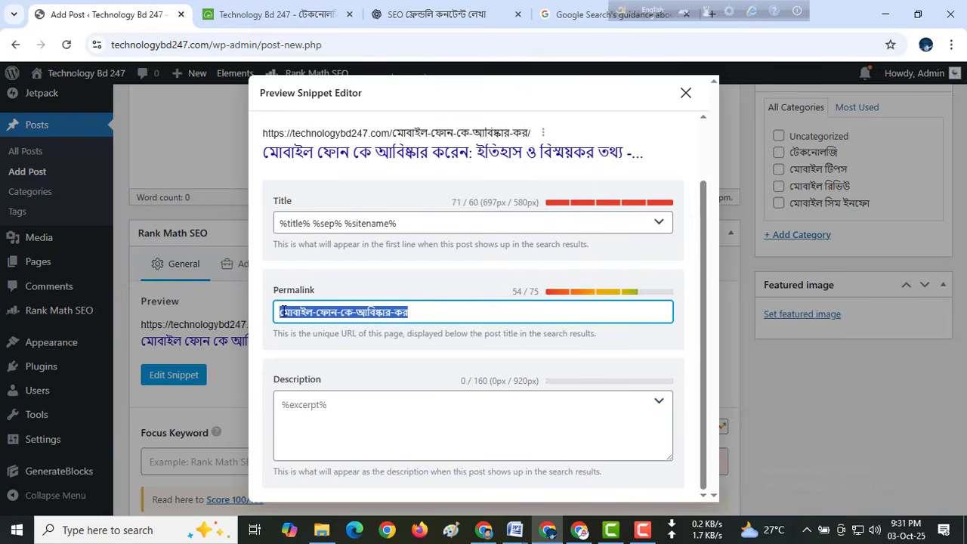
key(ctrl+v)
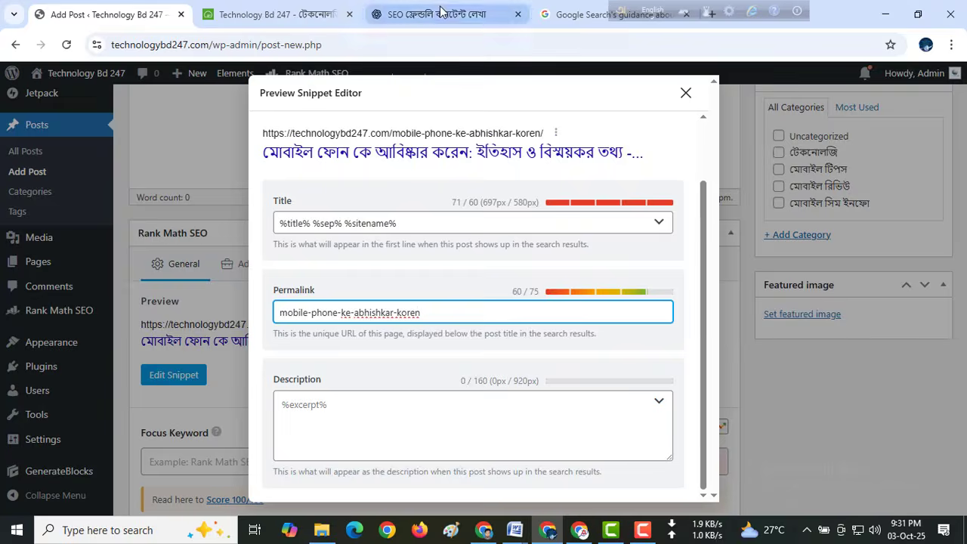
Copy the meta description (মেটা ডিসক্রিপশন) text from the ChatGPT article into the snippet description, and close the snippet editor
click(438, 15)
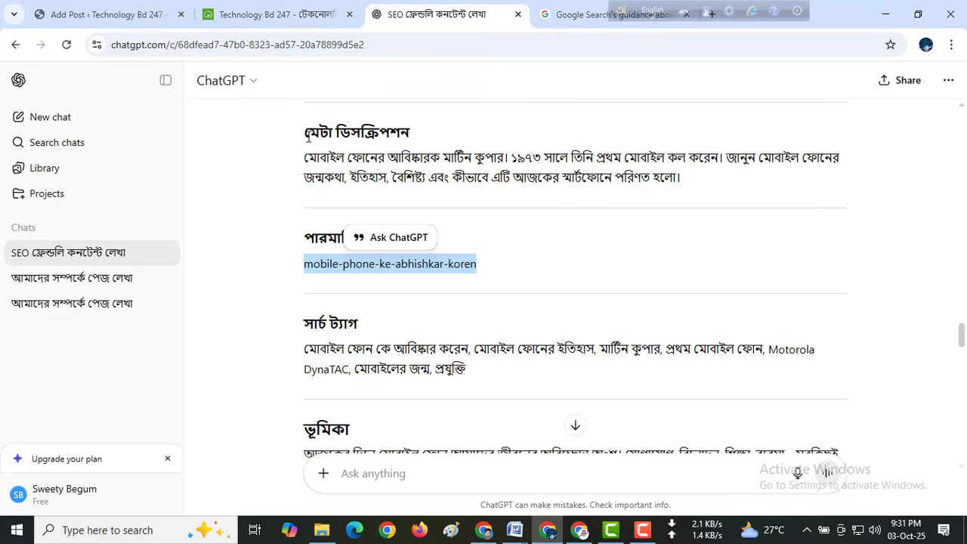
drag(304, 157, 684, 178)
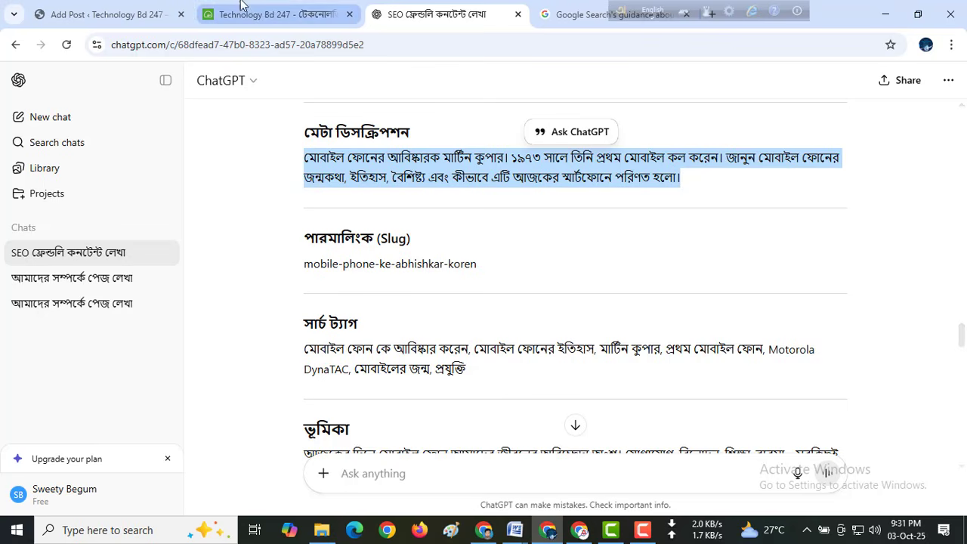
click(106, 14)
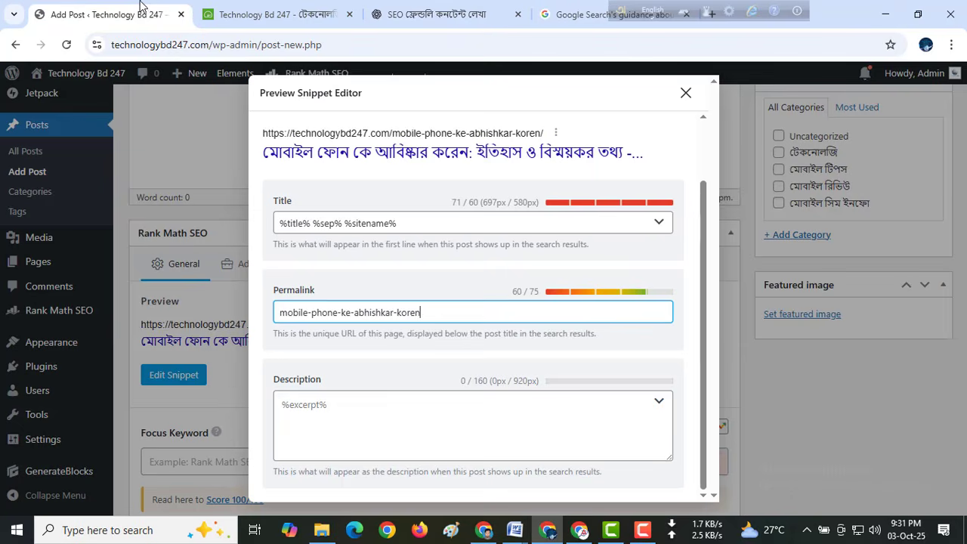
click(340, 412)
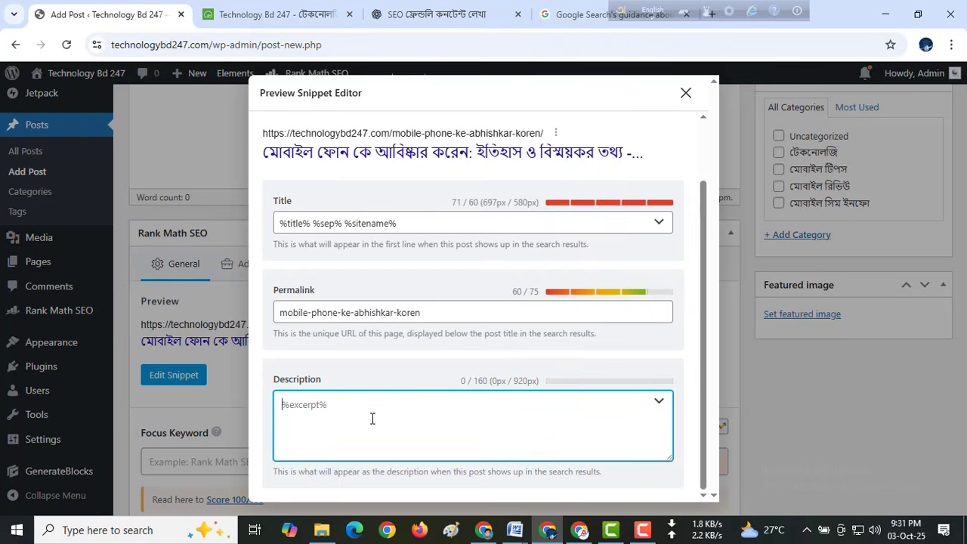
key(ctrl+v)
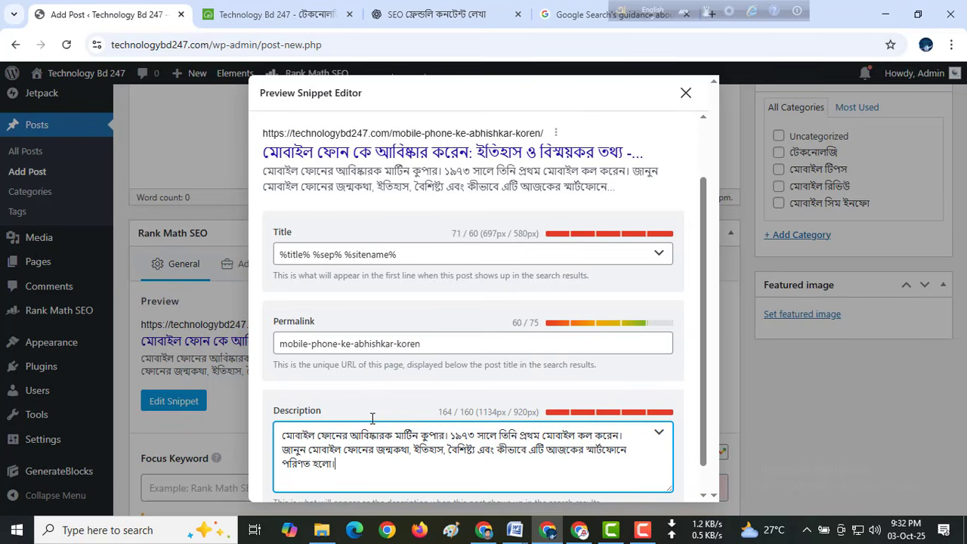
scroll(372, 417, up, 3)
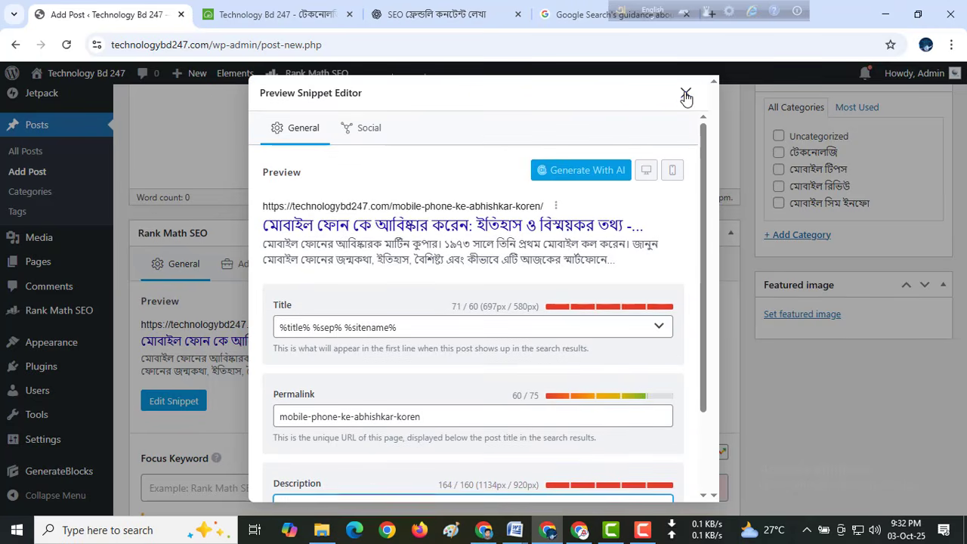
click(685, 93)
Copy the article text from the introduction paragraph through the end of the উপসংহার section in ChatGPT into the WordPress post's body
scroll(391, 310, up, 5)
scroll(366, 272, down, 2)
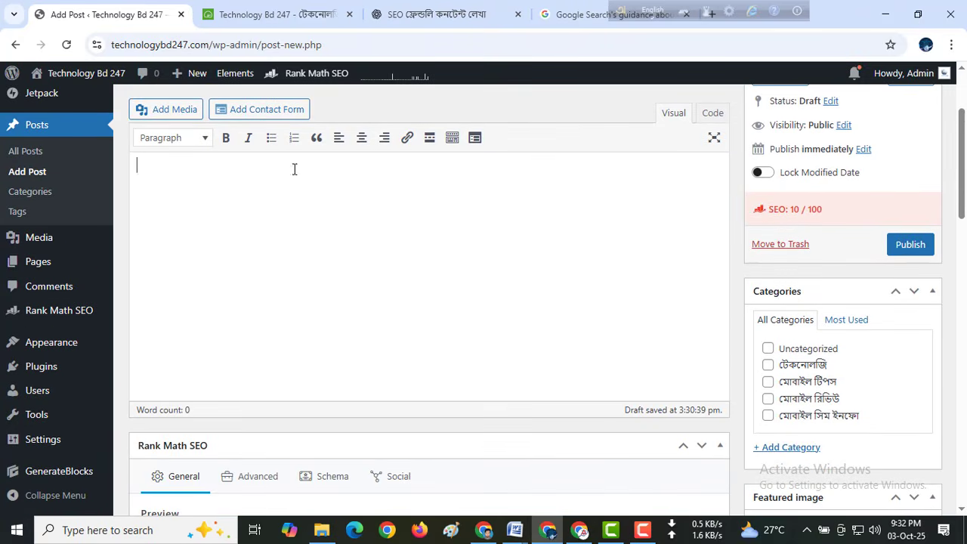
click(430, 15)
scroll(407, 317, down, 3)
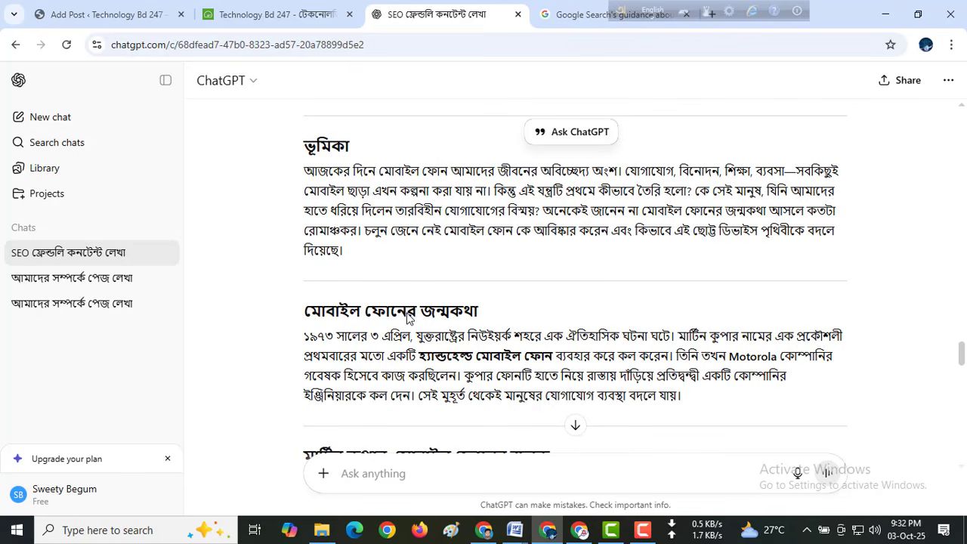
scroll(408, 309, up, 1)
scroll(306, 168, down, 1)
drag(305, 170, 527, 245)
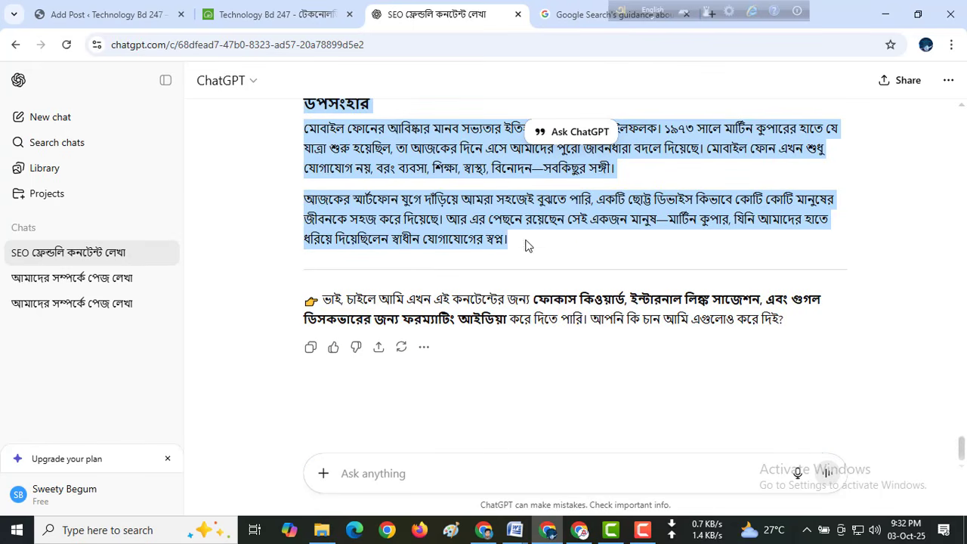
scroll(324, 169, up, 4)
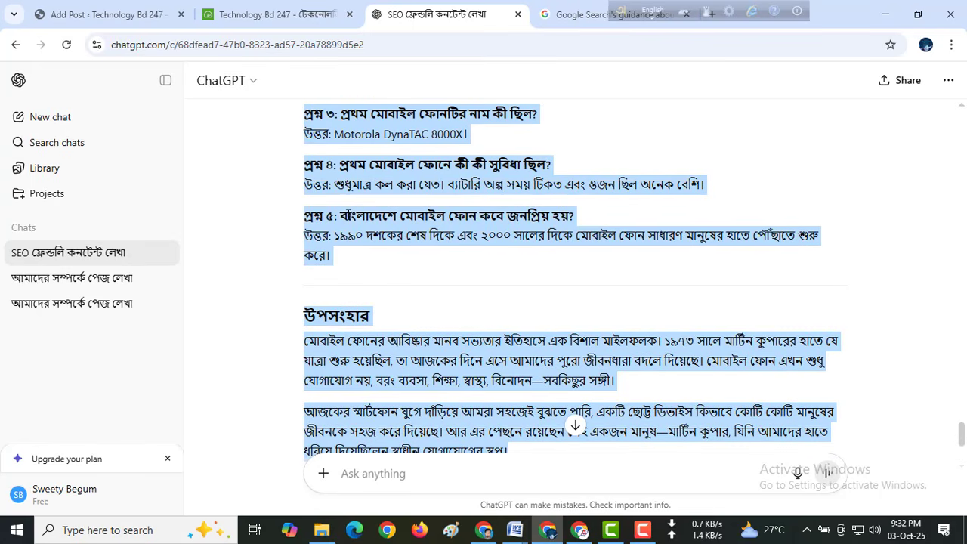
right_click(377, 228)
click(382, 232)
click(102, 14)
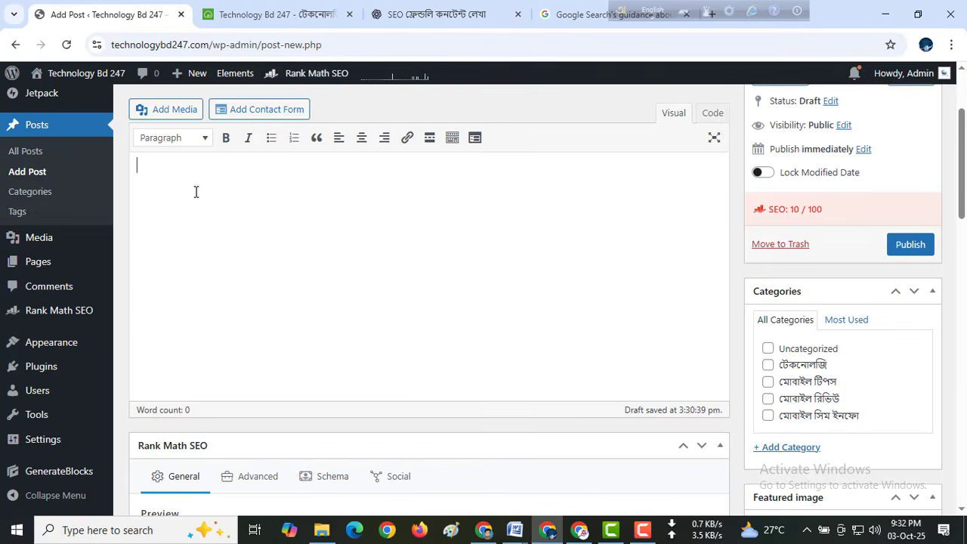
scroll(257, 268, up, 2)
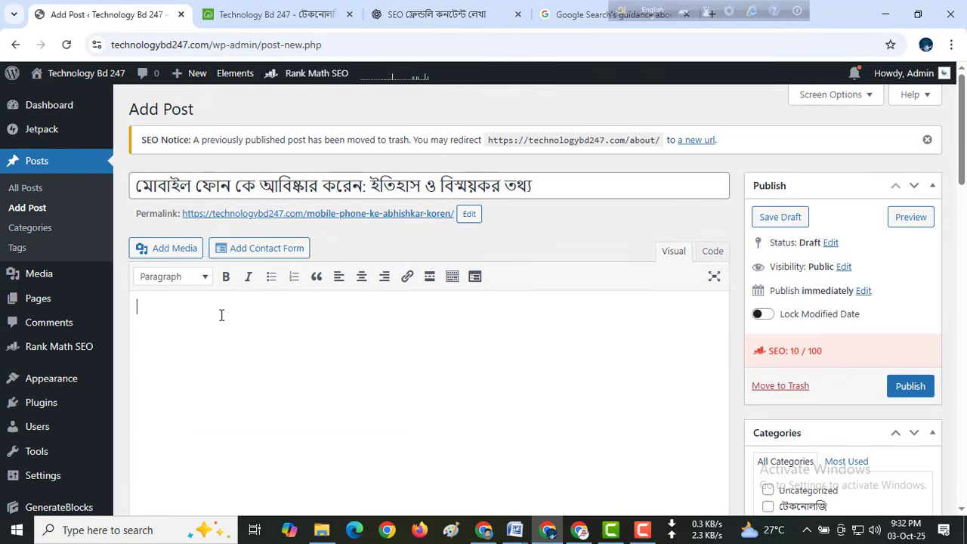
key(ctrl+v)
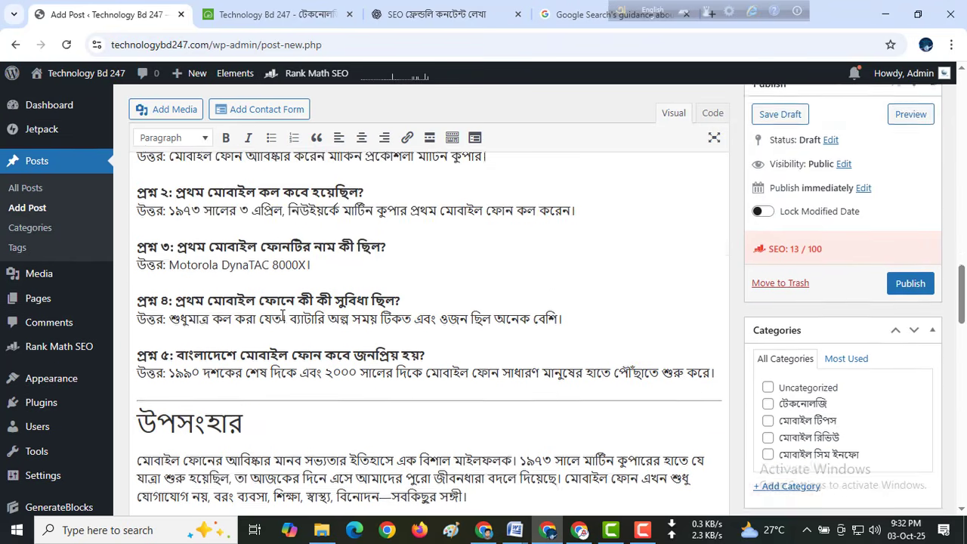
Change the উপসংহার heading in the post body to Heading 4 and remove the divider line above it
scroll(283, 316, up, 10)
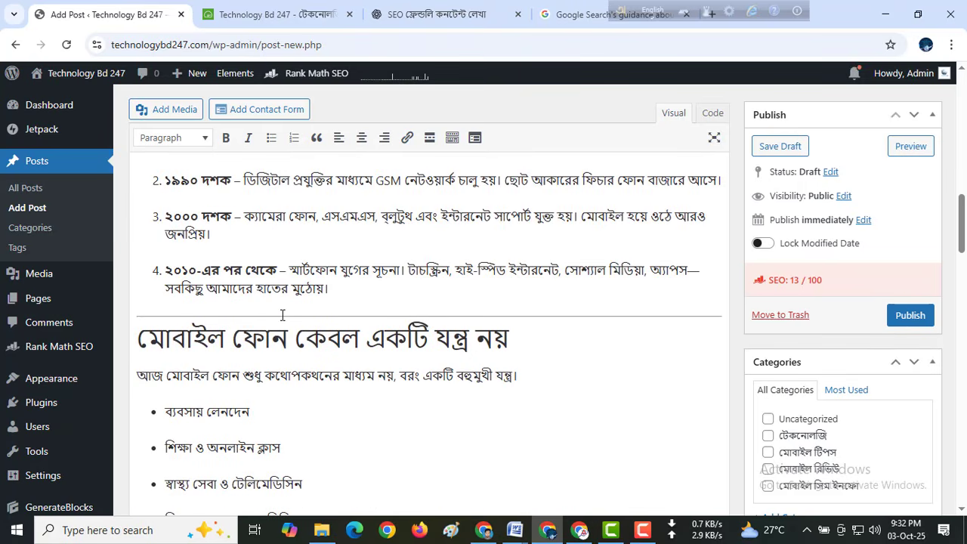
scroll(283, 316, down, 10)
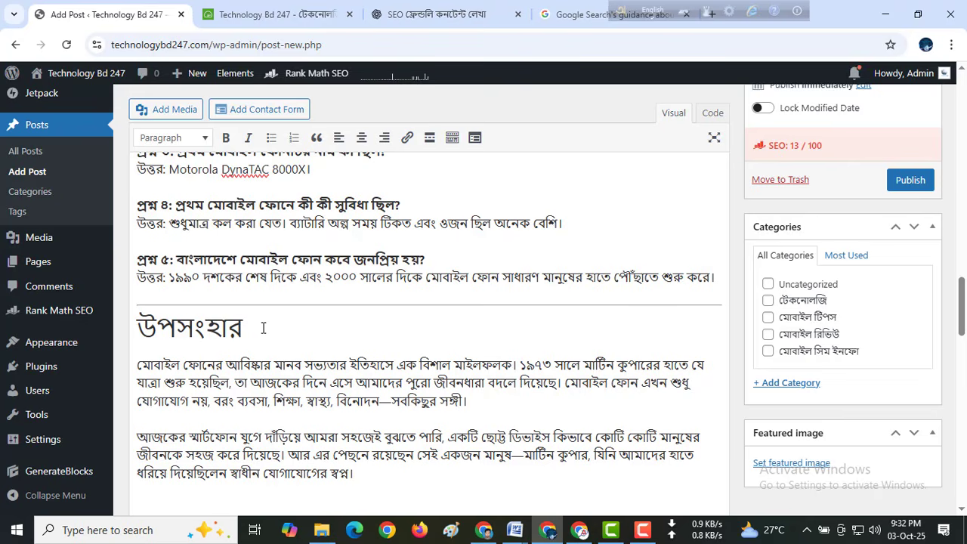
drag(263, 327, 125, 327)
click(172, 144)
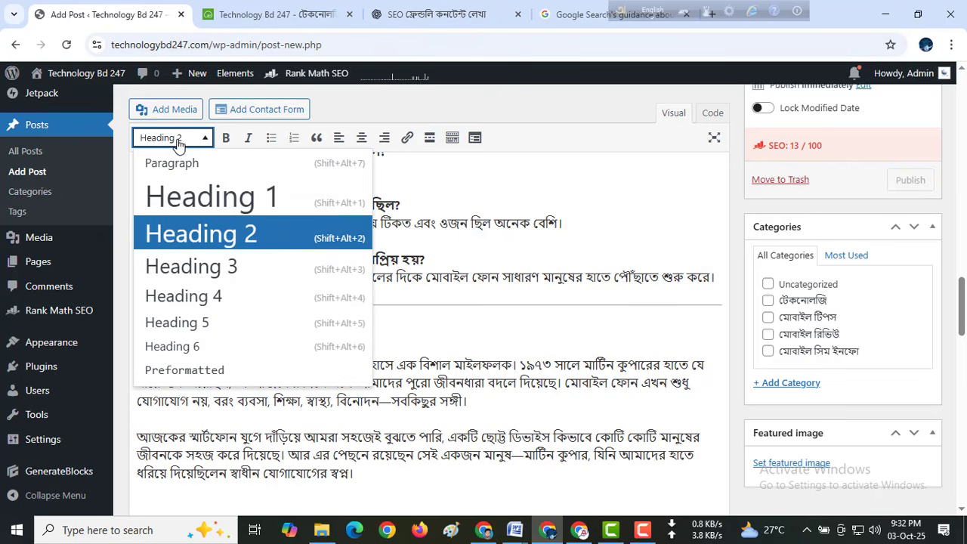
click(218, 298)
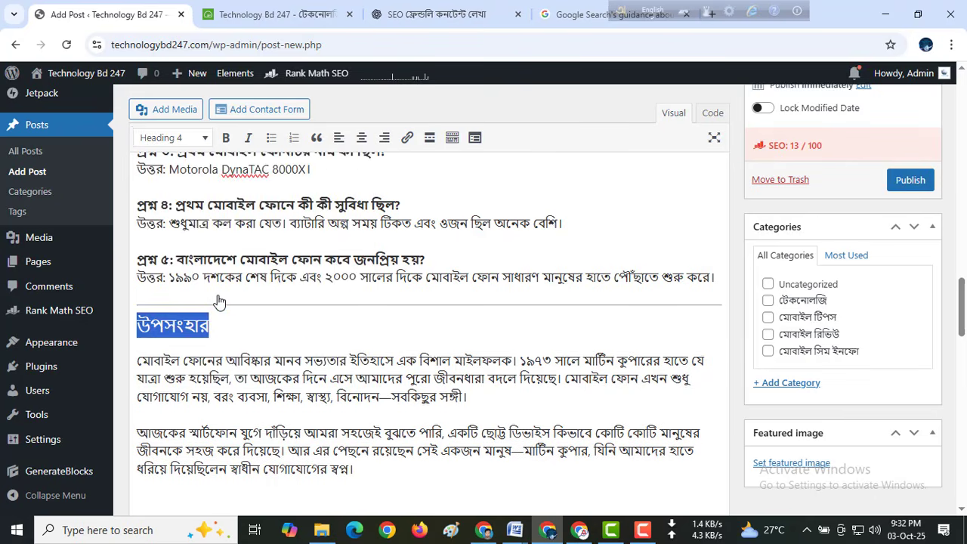
click(250, 305)
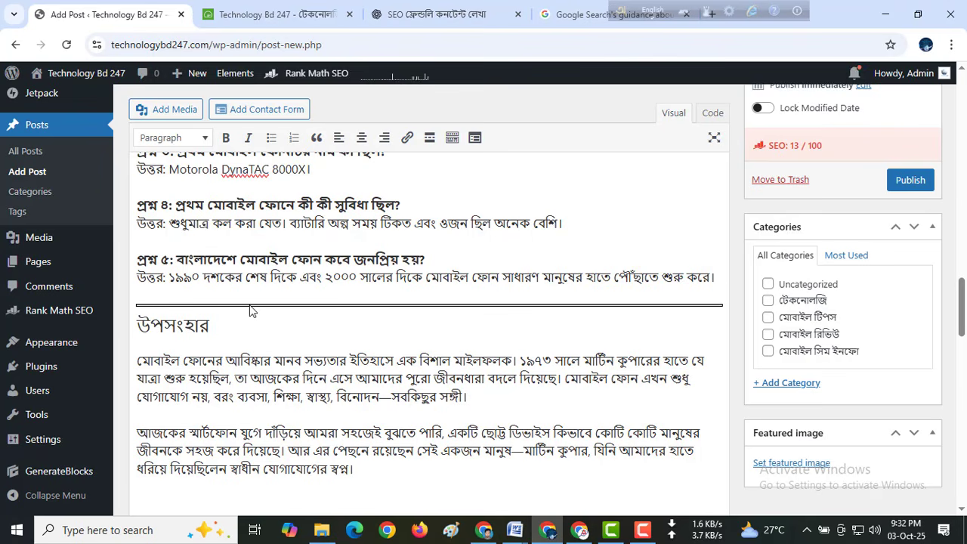
click(251, 310)
Shorten the FAQ section's heading to "প্রশ্নোত্তর" by deleting "(FAQ)" and "সাধারণ কিছু"
scroll(249, 304, up, 5)
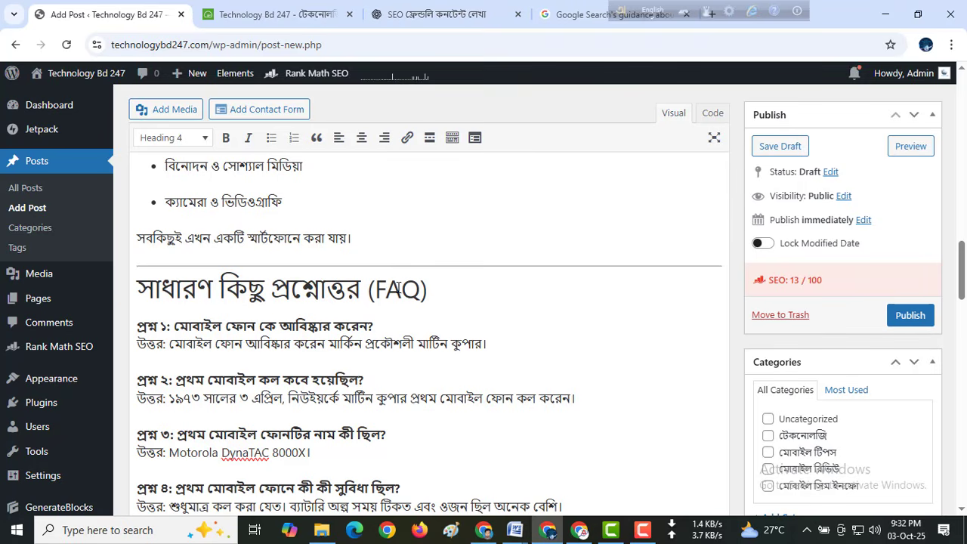
drag(440, 288, 361, 290)
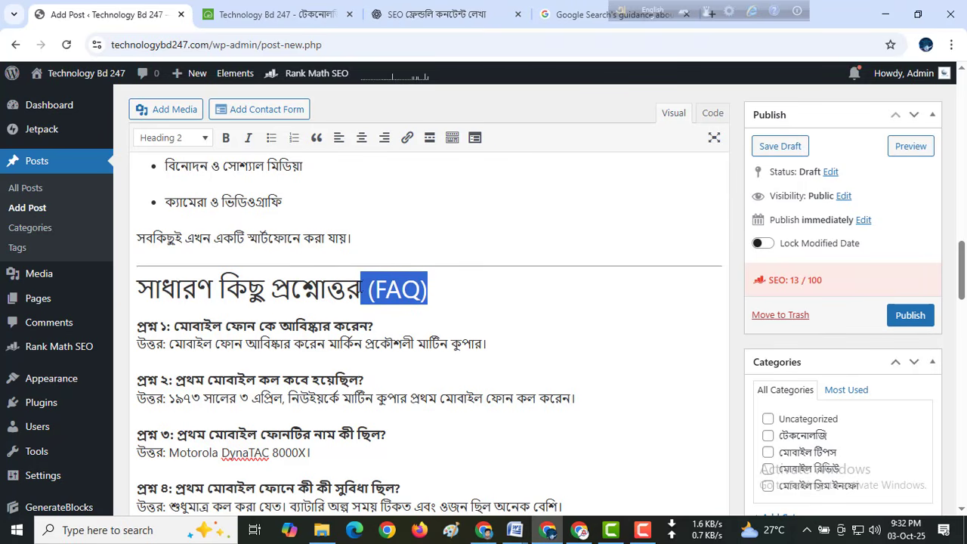
key(BackSpace)
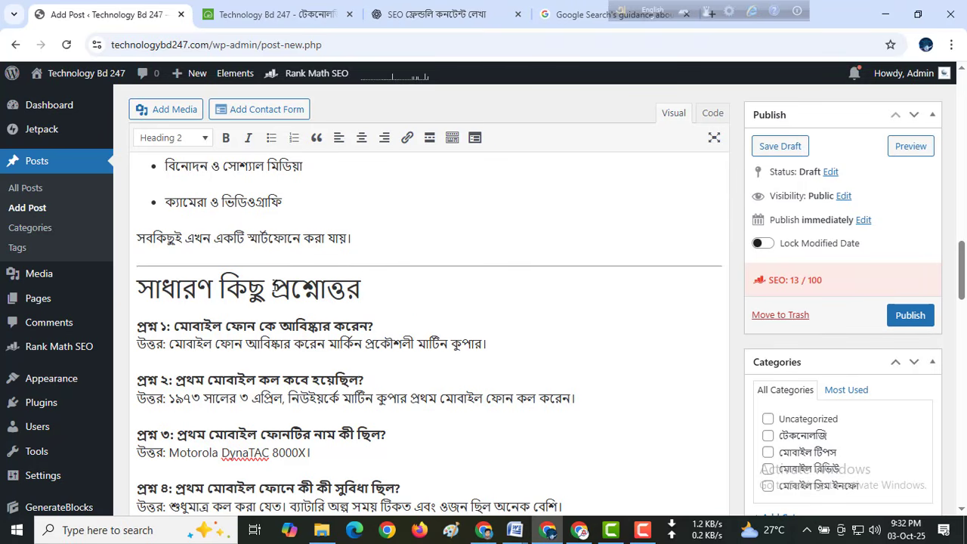
drag(271, 289, 136, 294)
key(BackSpace)
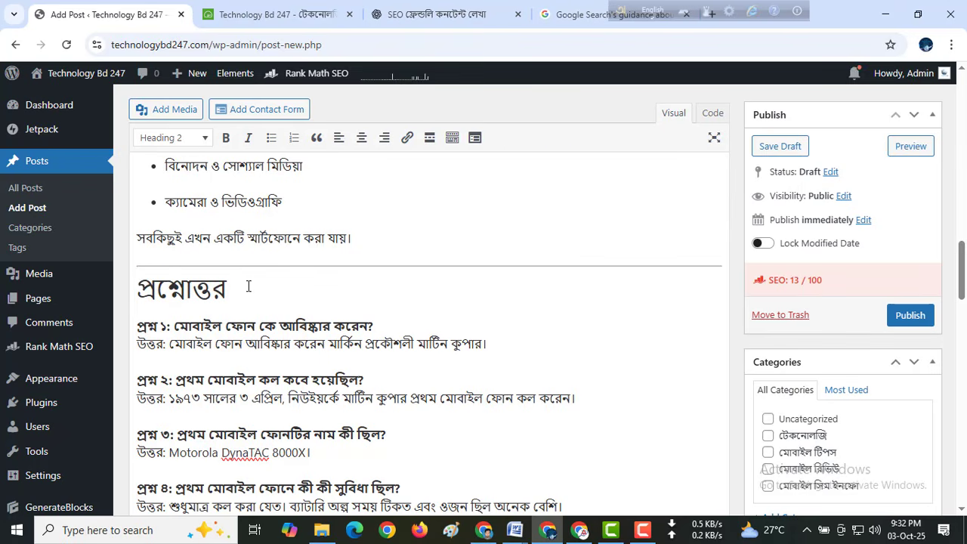
Change the প্রশ্নোত্তর heading to Heading 4 and delete the divider line above it
drag(248, 287, 108, 297)
click(173, 142)
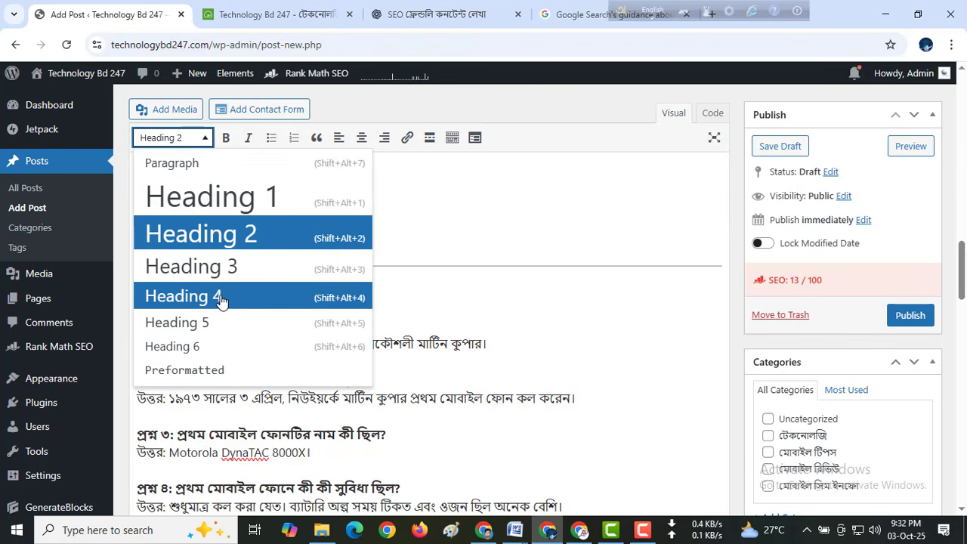
click(216, 295)
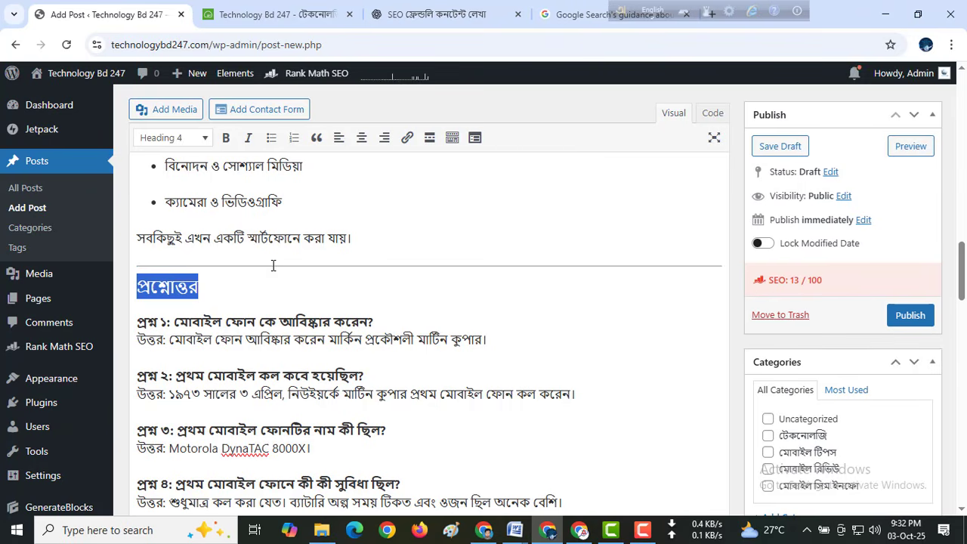
click(272, 266)
key(BackSpace)
Change the "মোবাইল ফোন কেবল একটি যন্ত্র নয়" heading to bold Heading 4 and delete the divider line above it
scroll(317, 293, up, 4)
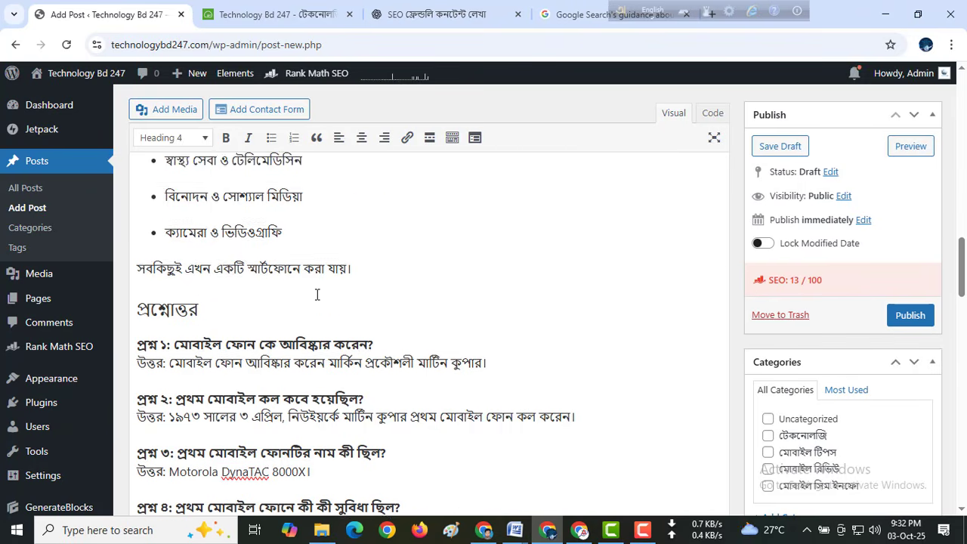
drag(511, 268, 138, 268)
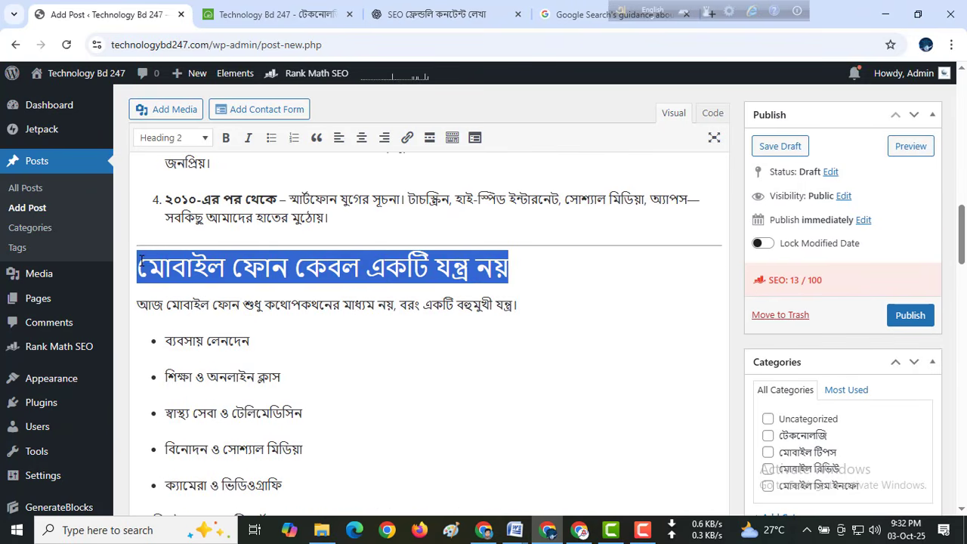
click(183, 142)
click(222, 293)
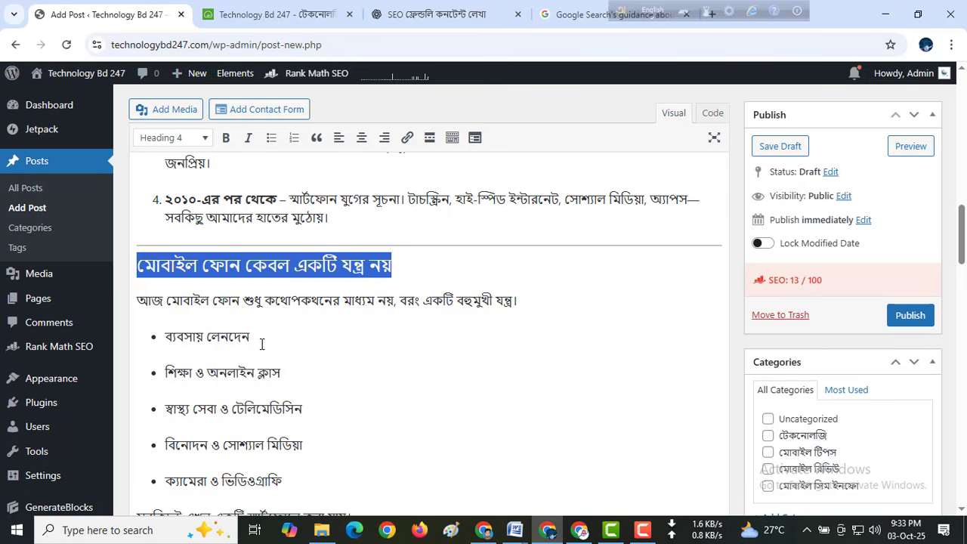
click(225, 136)
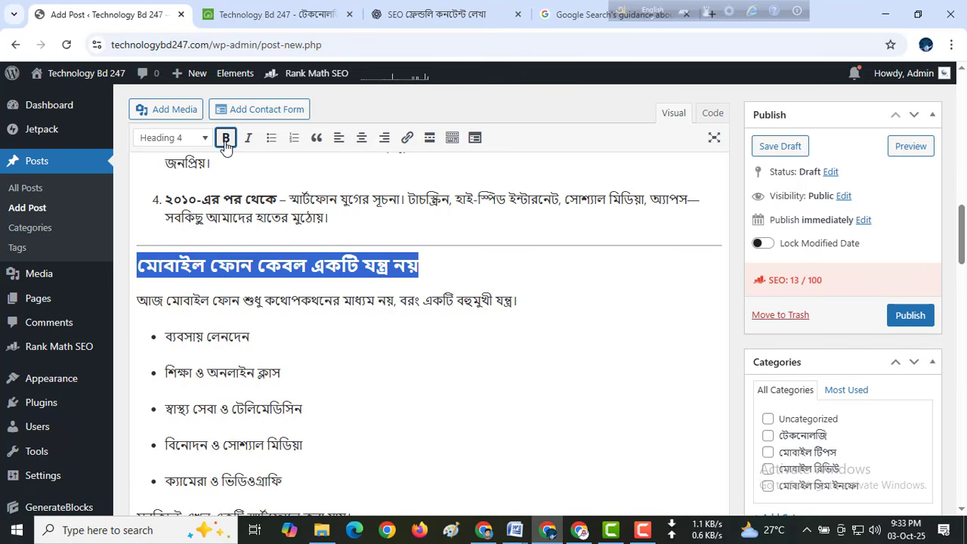
click(293, 246)
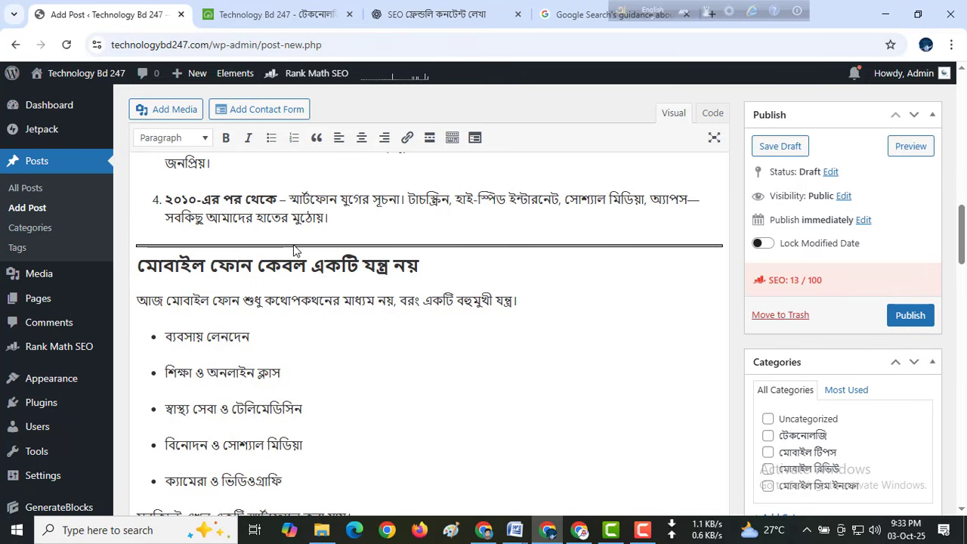
click(294, 263)
Change the "মোবাইল প্রযুক্তির উন্নতির ধাপ" heading to bold Heading 4 and delete the divider line above it
scroll(426, 276, up, 4)
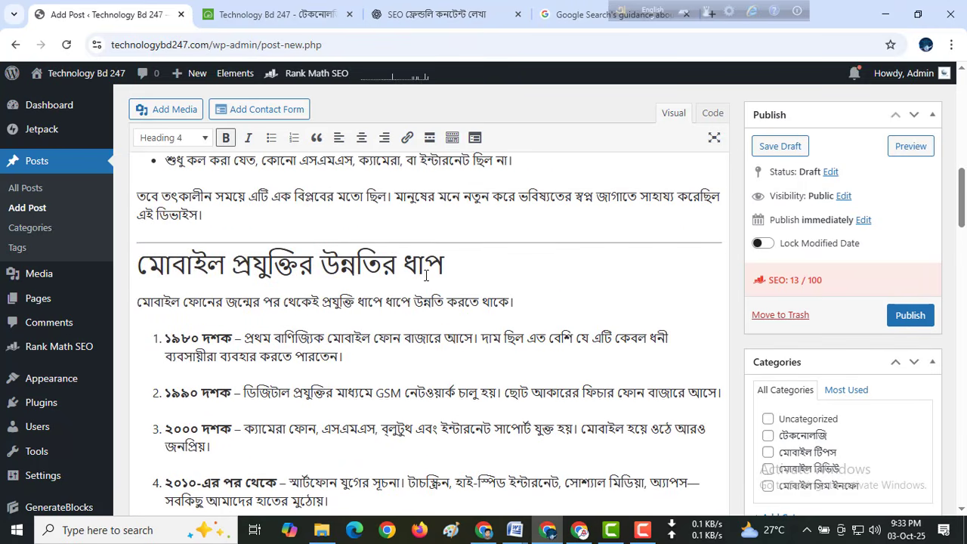
drag(447, 264, 138, 264)
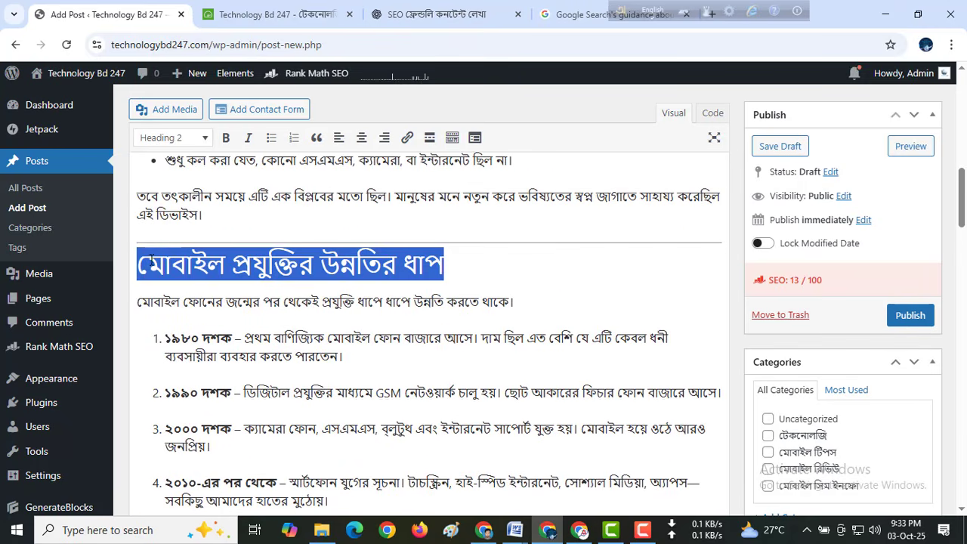
click(195, 140)
click(219, 294)
click(225, 137)
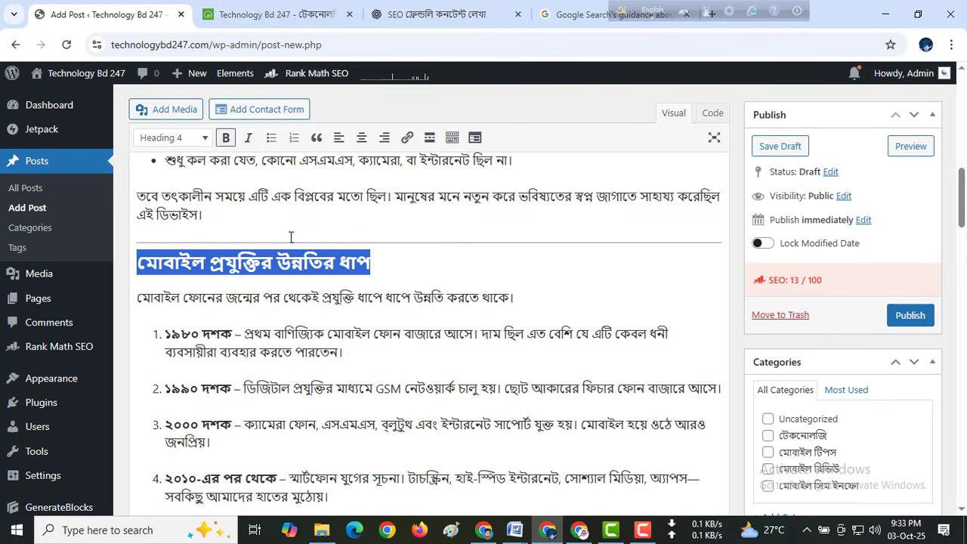
click(286, 244)
key(Delete)
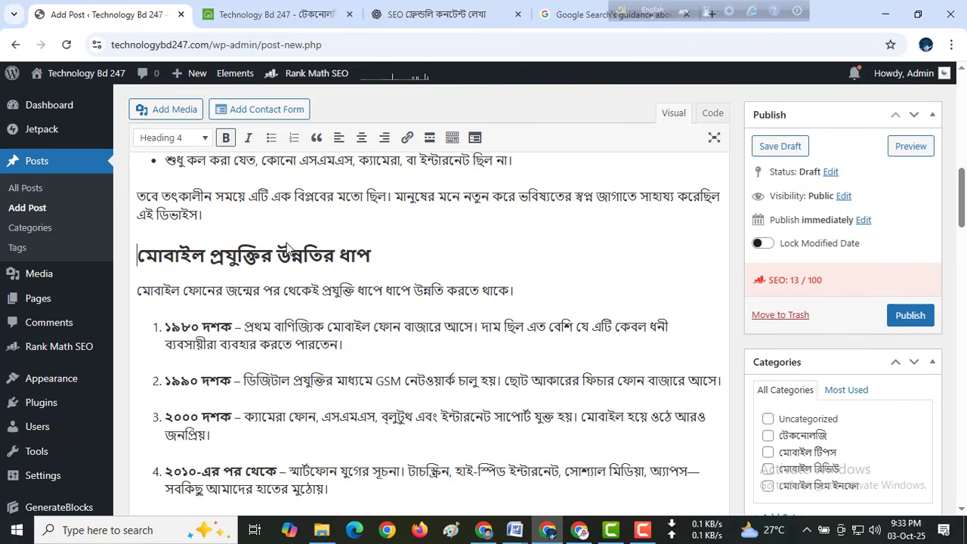
Change the "প্রথম মোবাইল ফোন: Motorola DynaTAC" heading to bold Heading 4 and delete the divider line above it
scroll(318, 276, up, 2)
scroll(318, 276, up, 2)
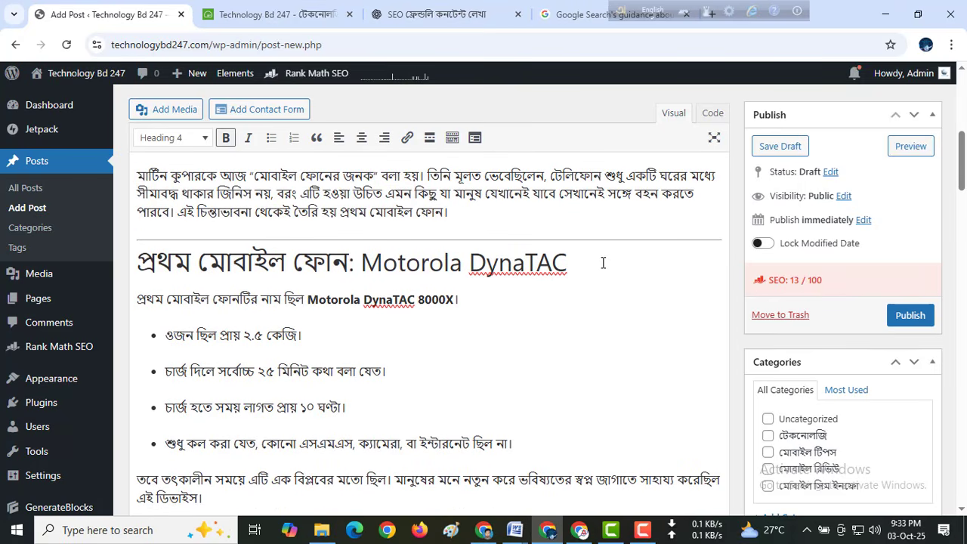
drag(603, 262, 135, 263)
click(174, 138)
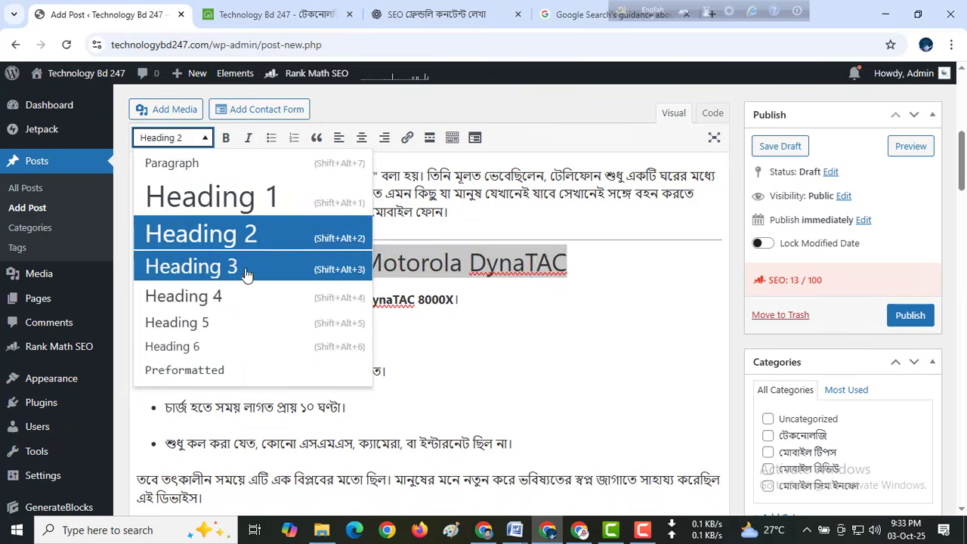
click(216, 295)
click(225, 137)
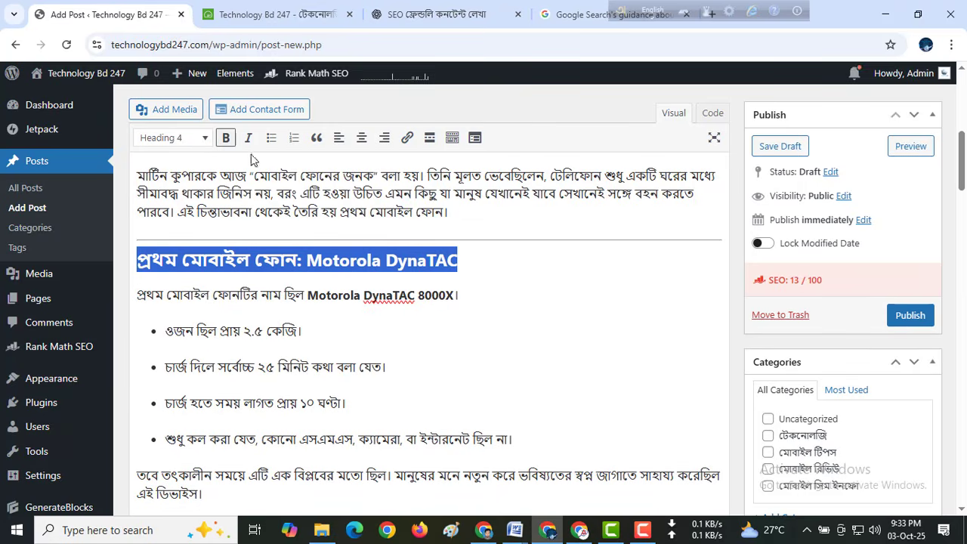
click(343, 241)
key(Down)
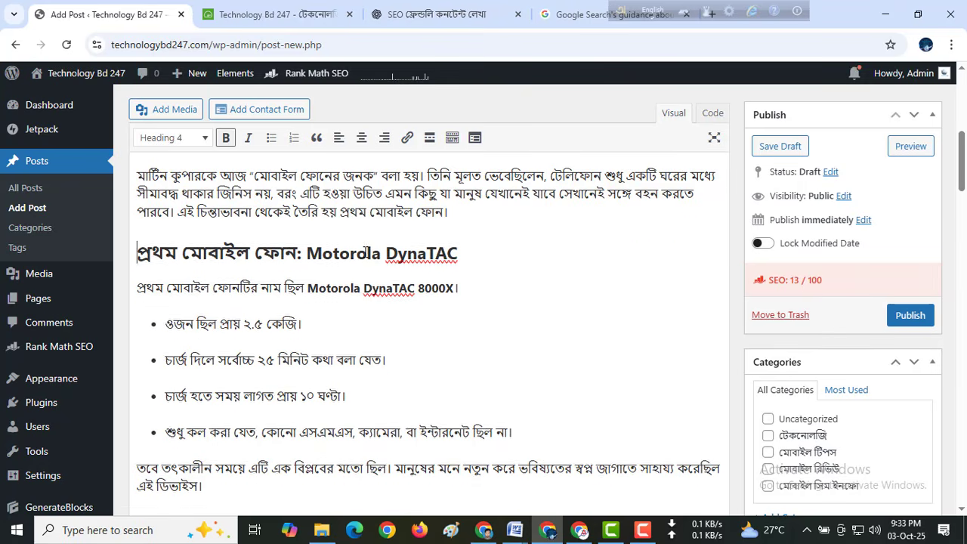
Delete the divider line above the "মার্টিন কুপার: মোবাইল ফোনের জনক" heading and change that heading to bold Heading 3
scroll(365, 253, up, 3)
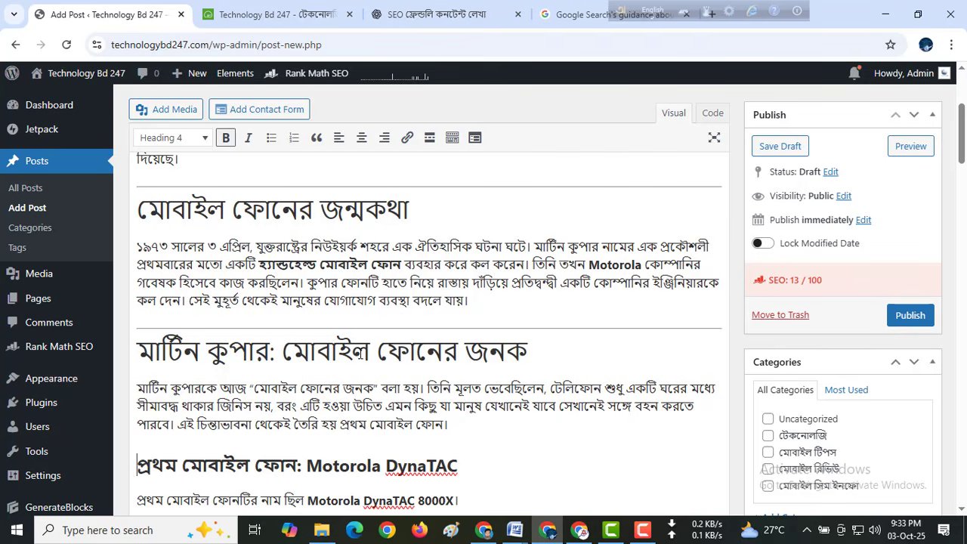
click(507, 332)
click(486, 330)
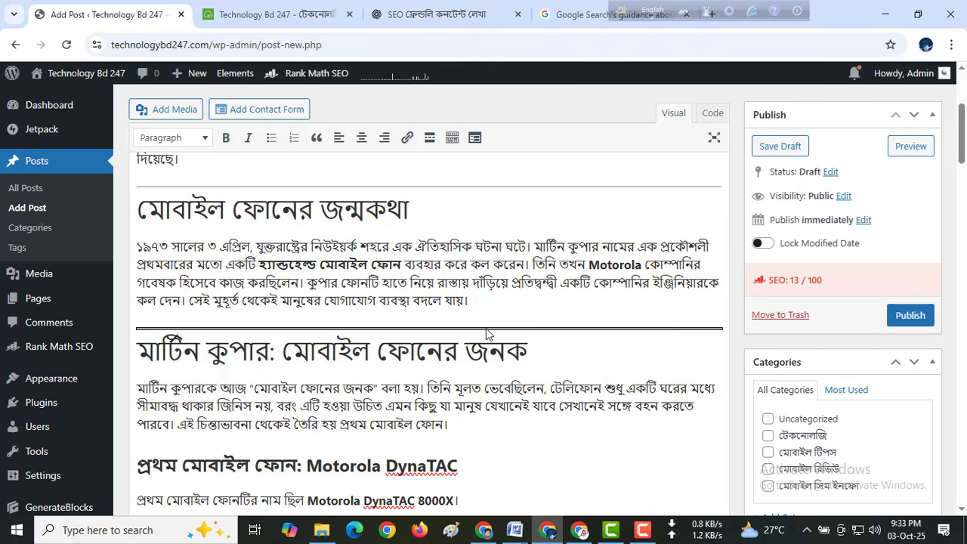
key(Delete)
drag(529, 339, 128, 335)
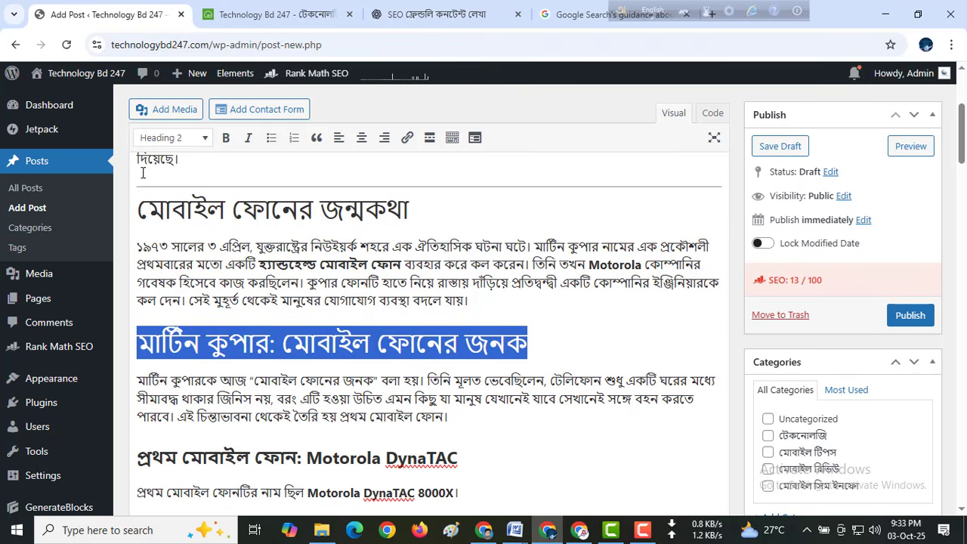
click(168, 141)
click(185, 263)
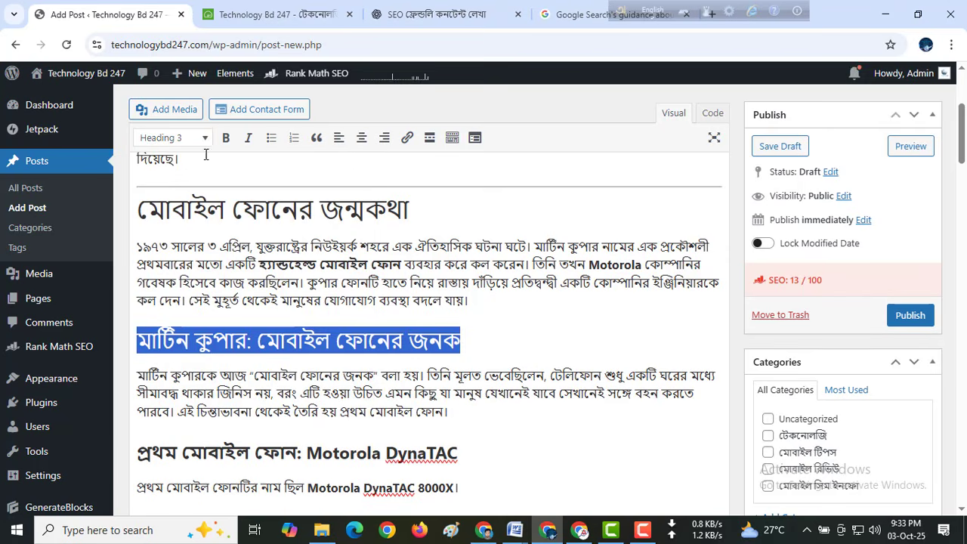
click(225, 139)
Make the "মোবাইল ফোনের জন্মকথা" heading a bold Heading 2 and delete the divider line above it
drag(428, 210, 118, 207)
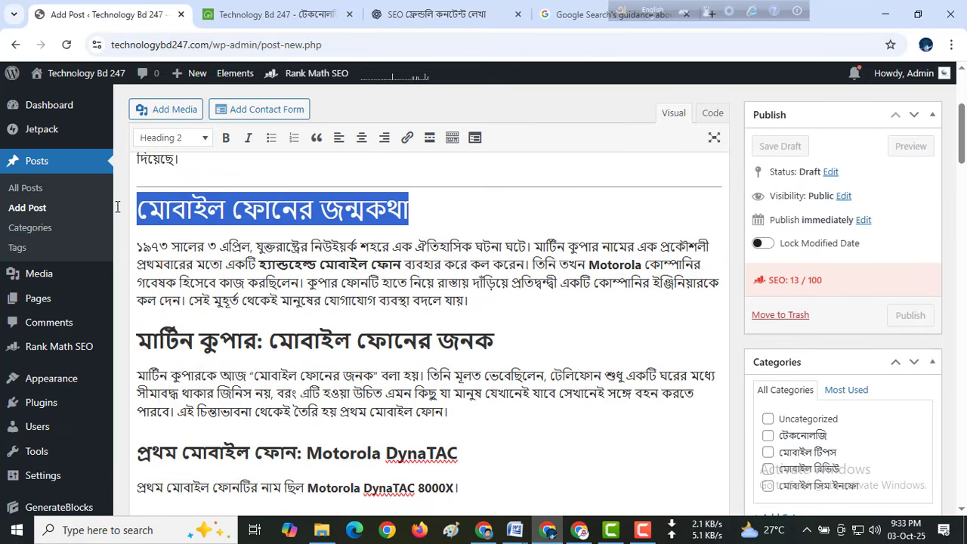
click(180, 137)
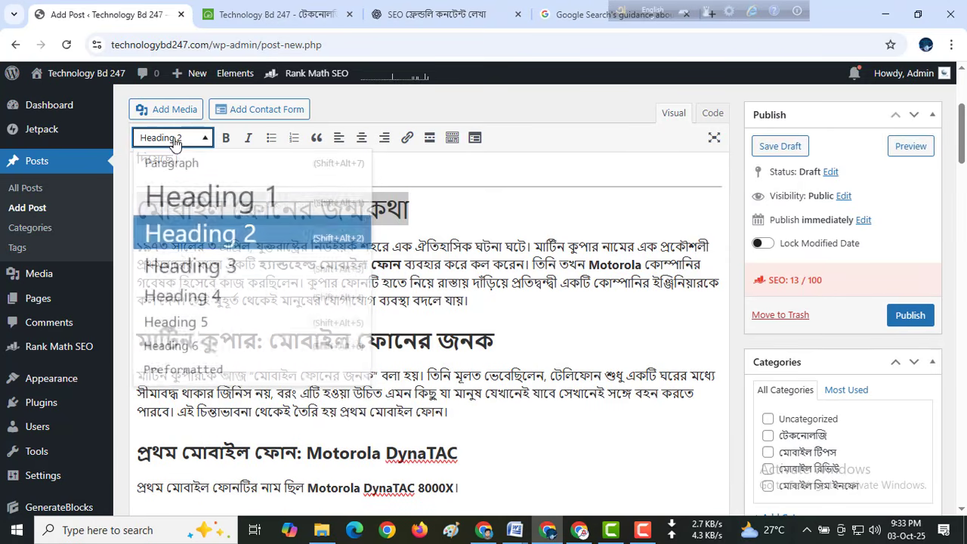
click(200, 233)
click(225, 138)
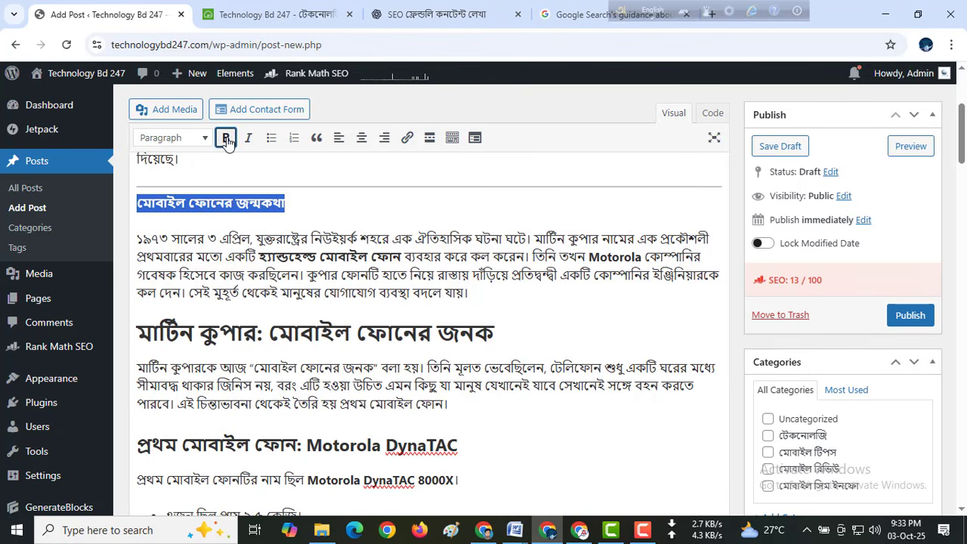
click(188, 138)
click(227, 234)
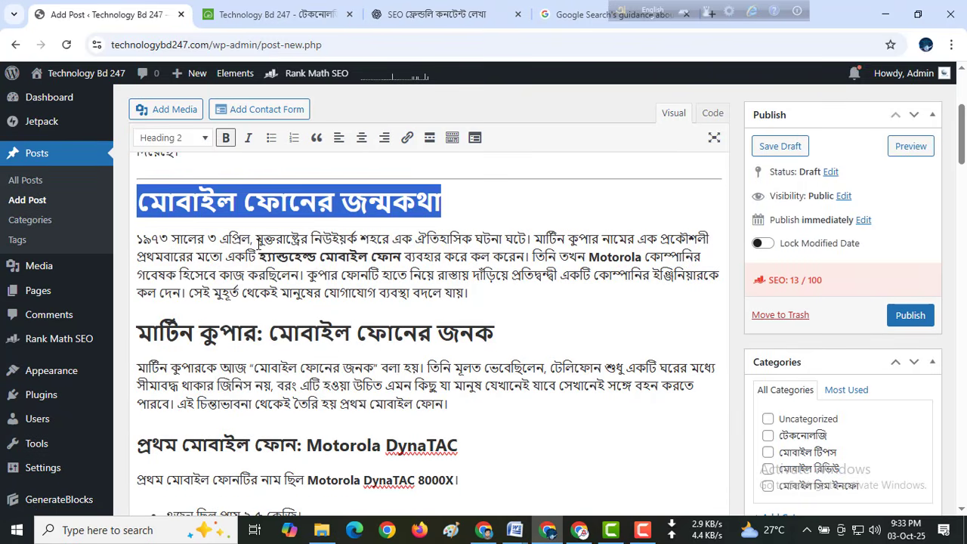
click(457, 181)
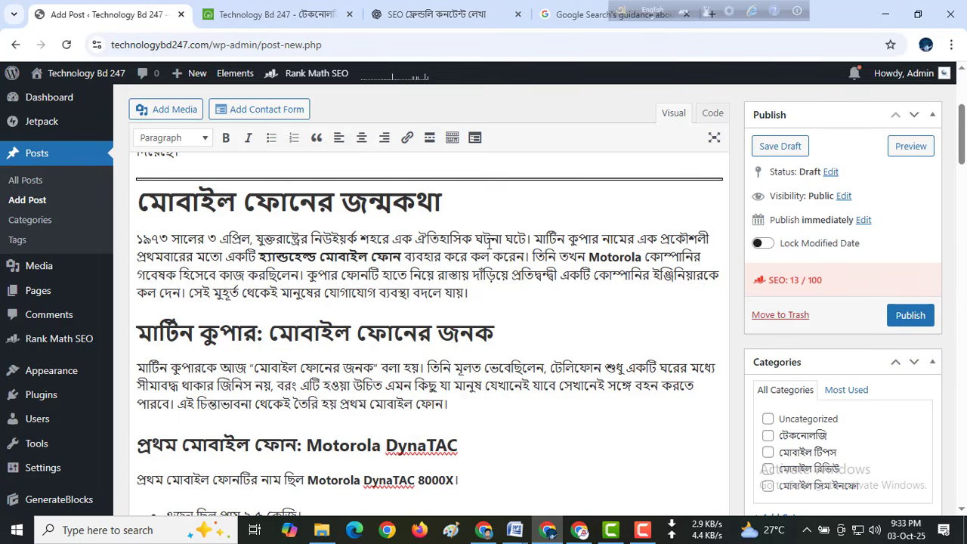
scroll(489, 243, up, 2)
key(BackSpace)
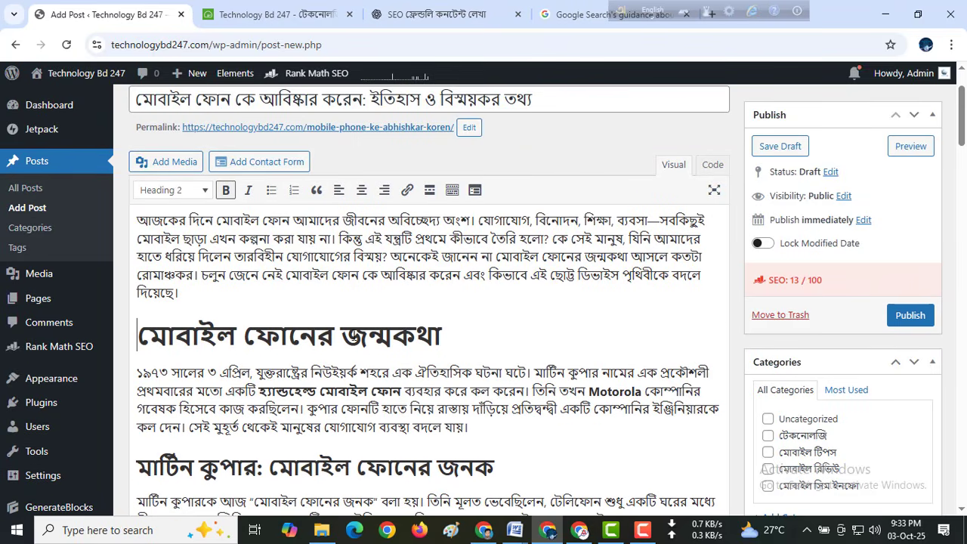
Make the উপসংহার heading near the end of the post body bold, keeping it as Heading 4
scroll(394, 301, down, 20)
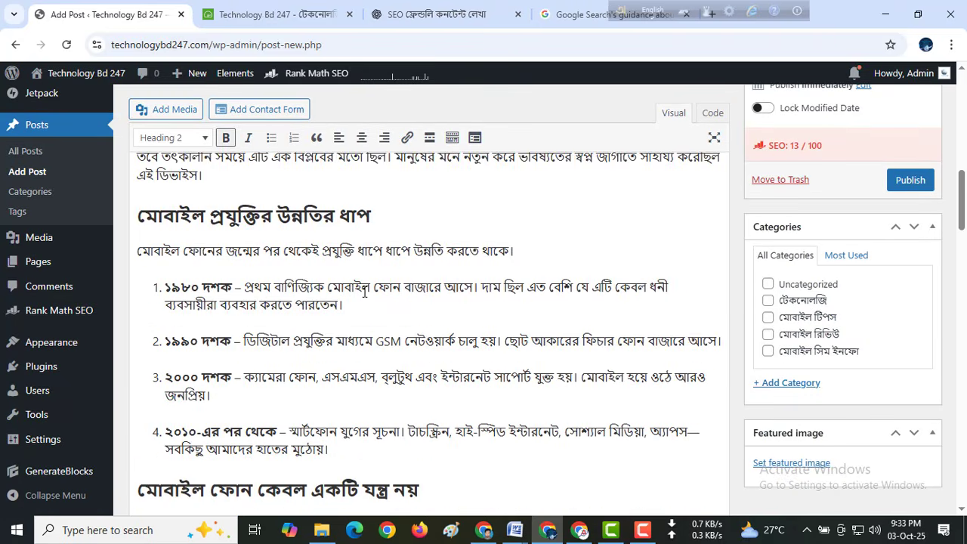
scroll(362, 290, down, 10)
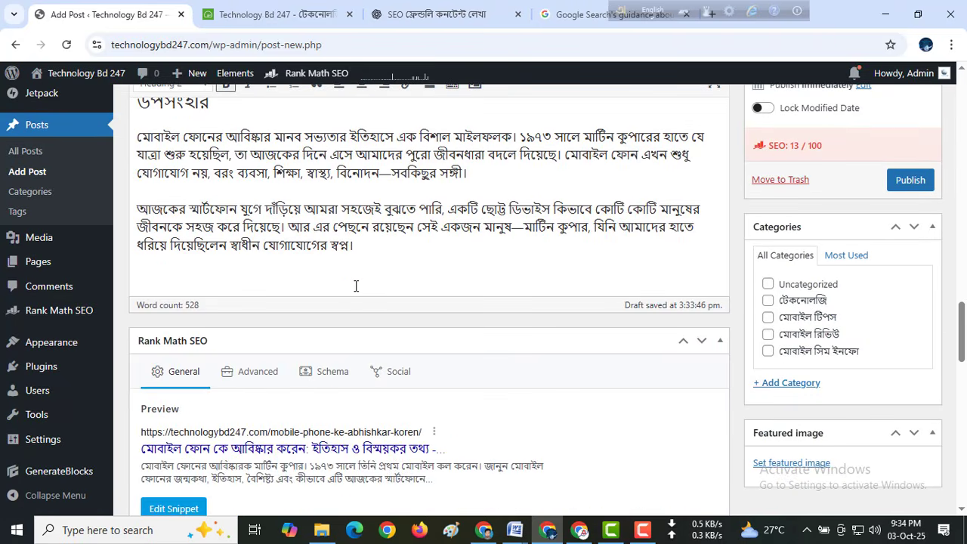
click(236, 179)
double_click(236, 179)
key(shift+alt+4)
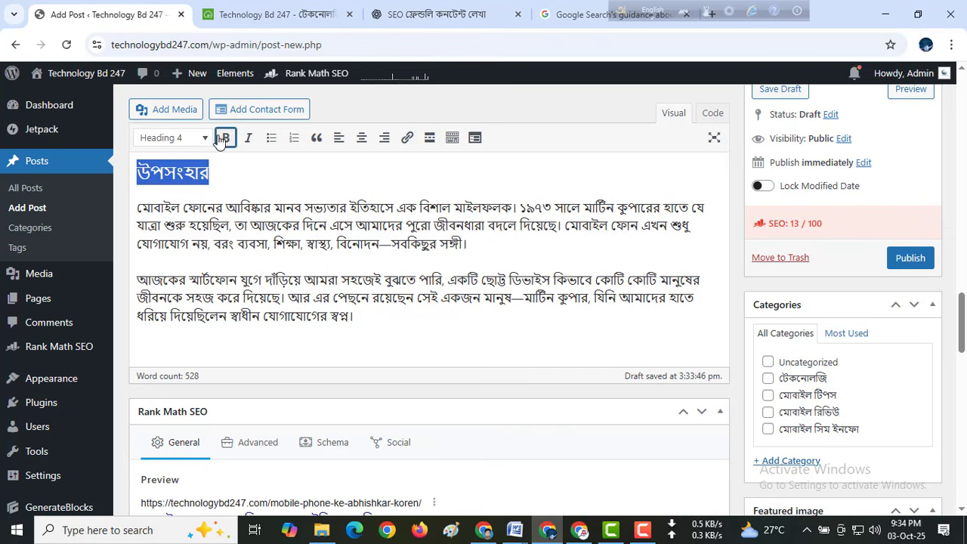
click(225, 137)
Make the প্রশ্নোত্তর heading above the question list in the post body bold
scroll(287, 234, down, 1)
scroll(287, 234, down, 2)
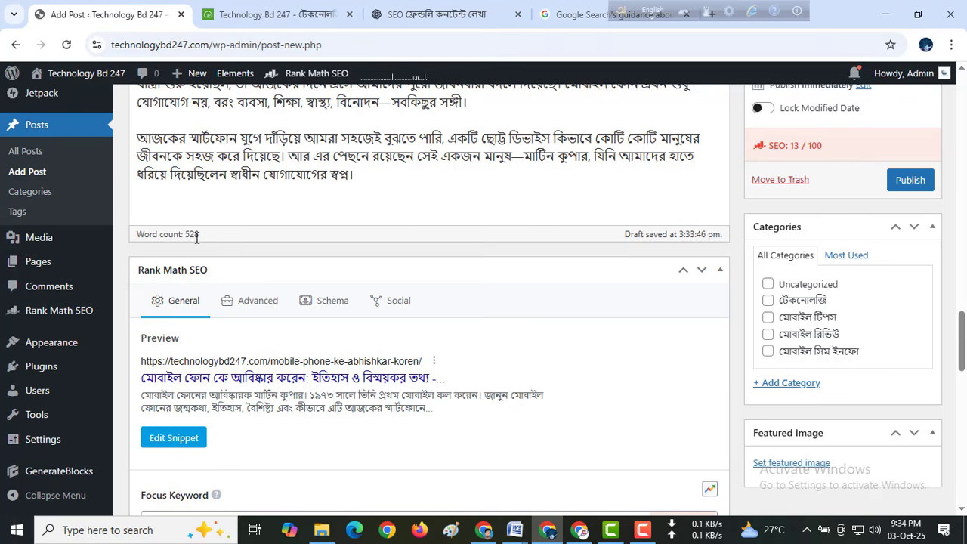
scroll(196, 237, up, 1)
click(192, 277)
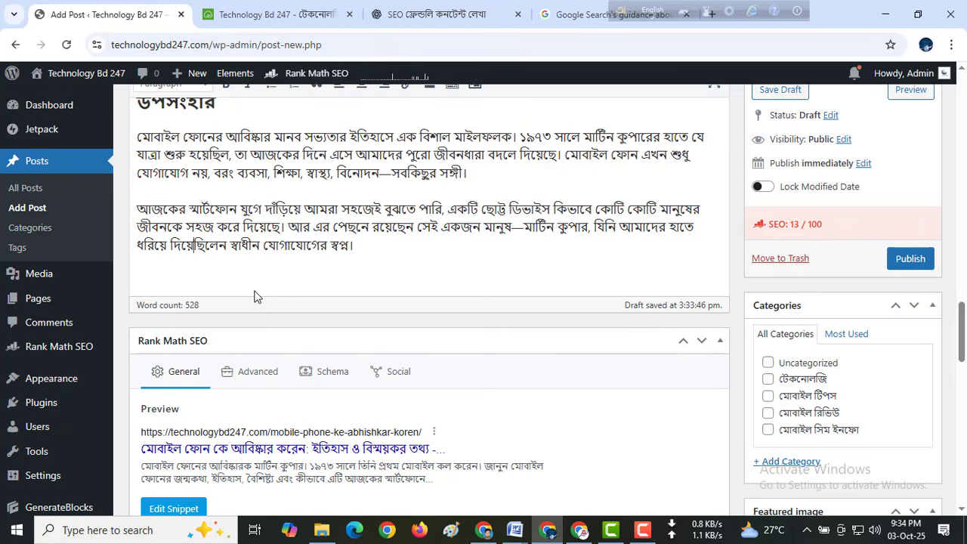
scroll(338, 277, up, 5)
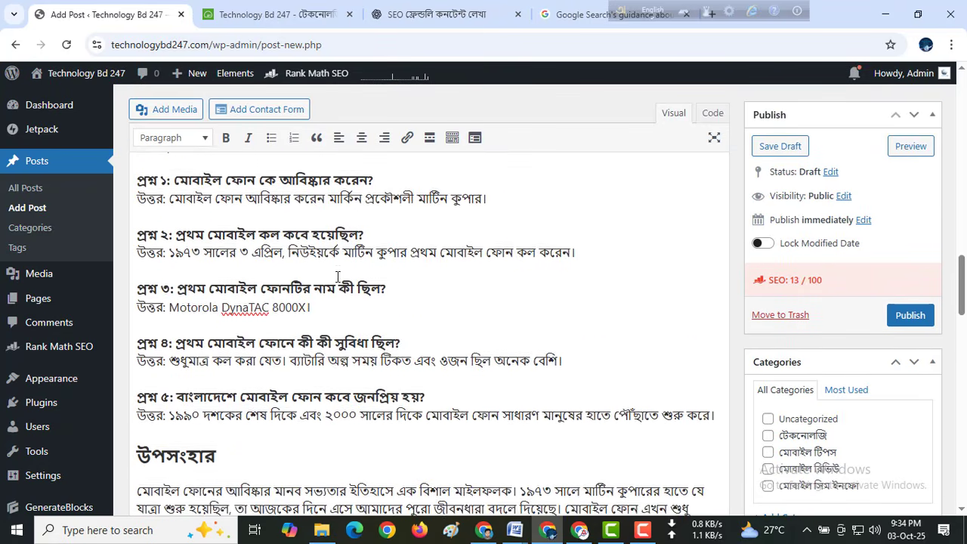
scroll(337, 276, up, 2)
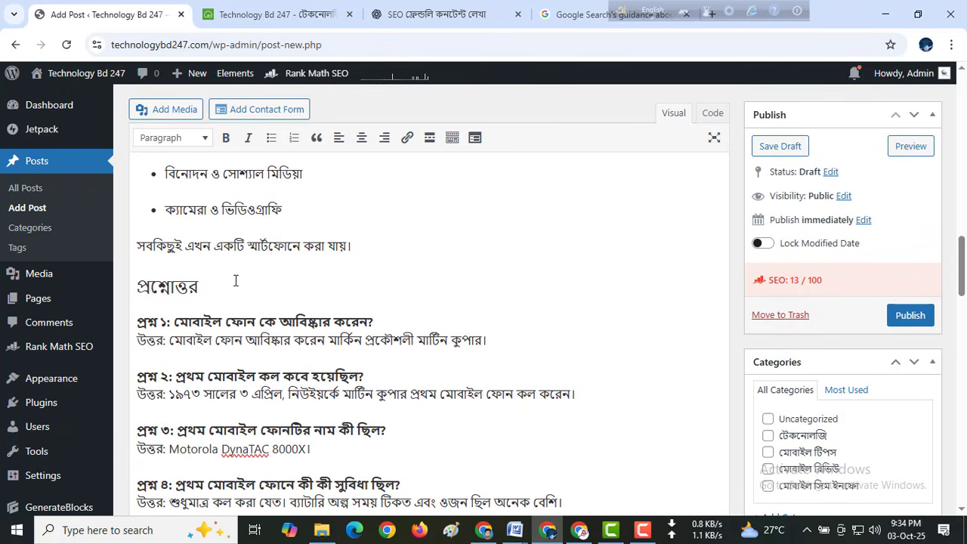
drag(236, 280, 136, 286)
click(225, 138)
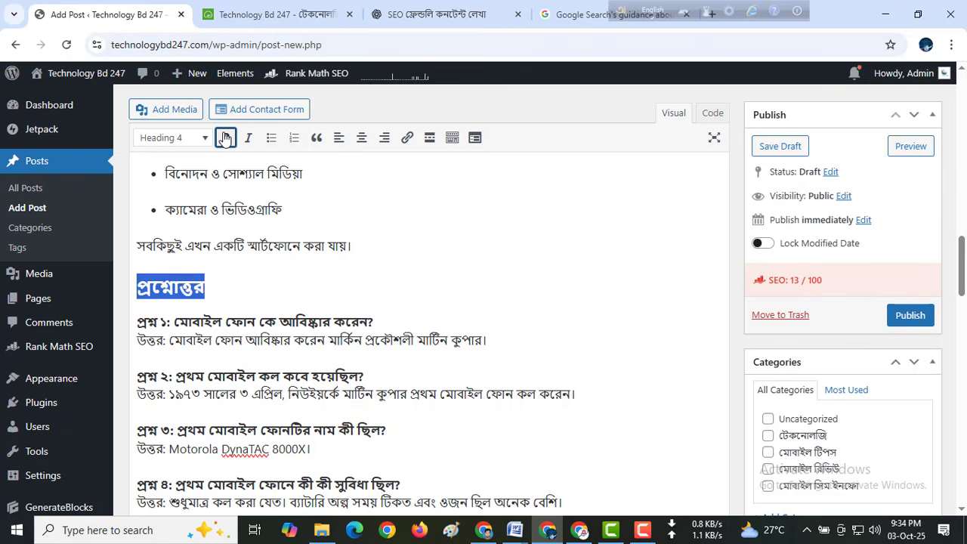
In the Word keyword document, delete the "People also search for" heading and its blank line, and add a comma after the last sub-keyword above
scroll(301, 267, down, 5)
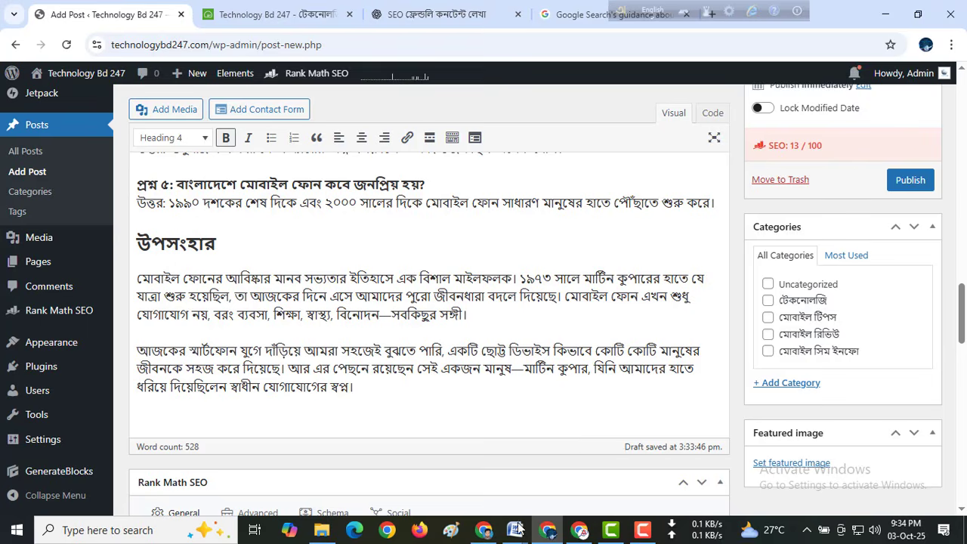
mouse_move(516, 528)
click(576, 470)
scroll(351, 288, down, 3)
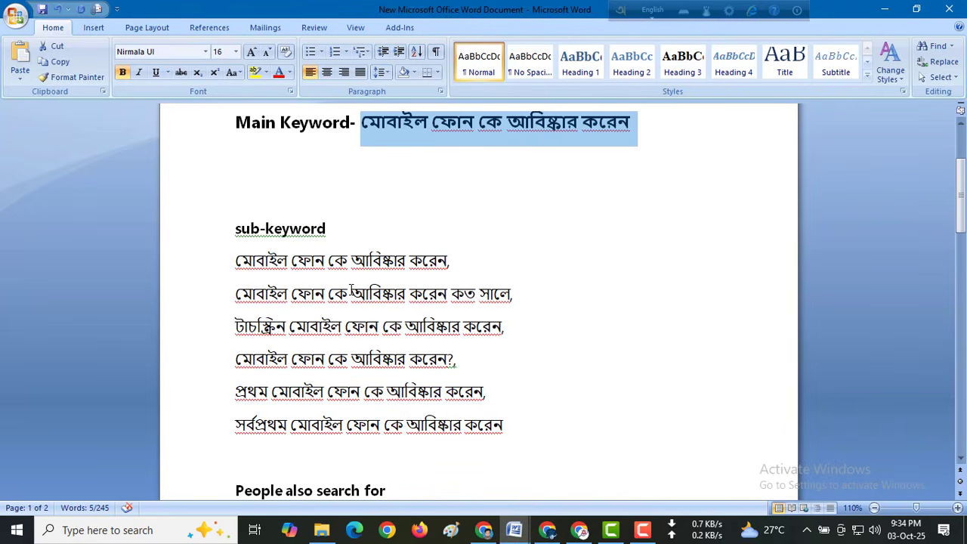
scroll(351, 288, down, 2)
drag(390, 413, 256, 410)
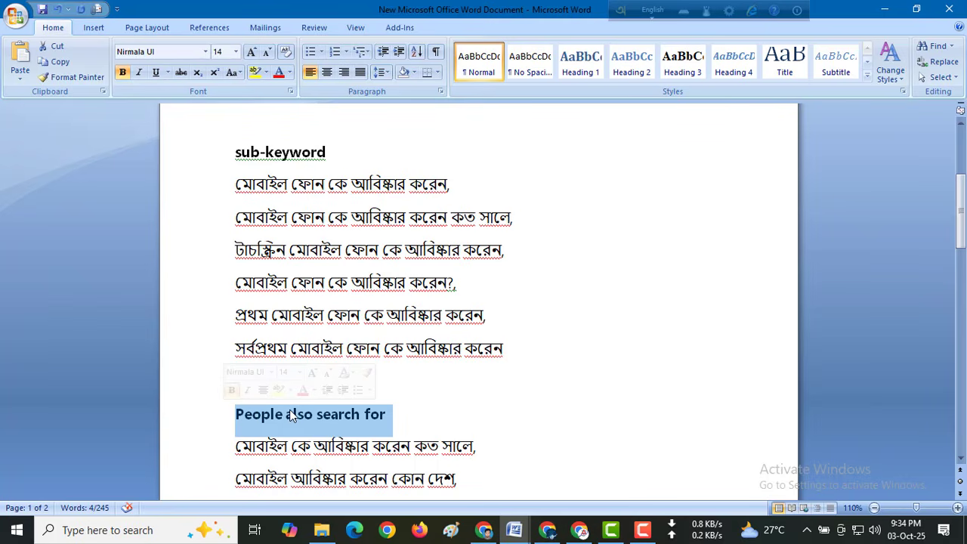
key(BackSpace)
click(252, 380)
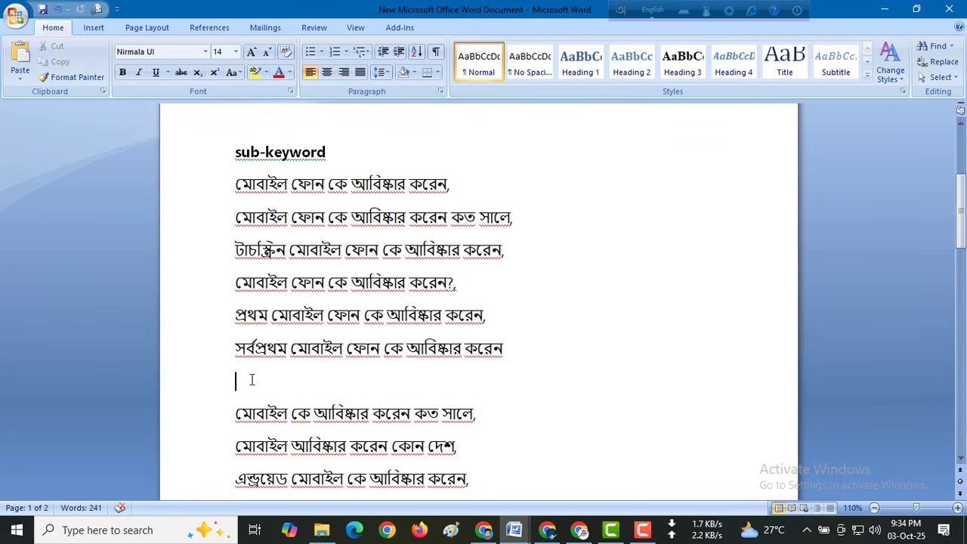
key(BackSpace)
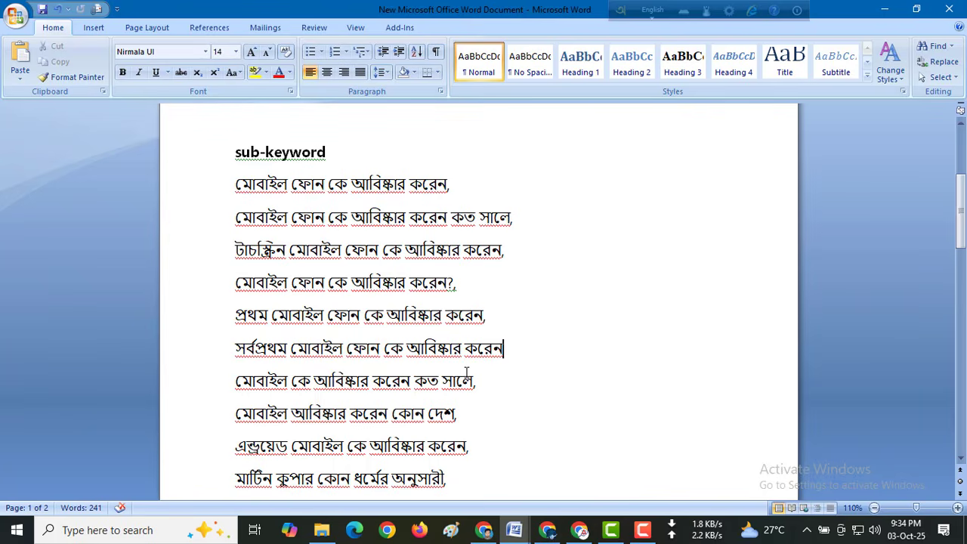
text(,)
Select the whole merged sub-keyword list below the "sub-keyword" heading, ending with "আইফোন কে আবিষ্কার করেন,"
scroll(325, 250, down, 1)
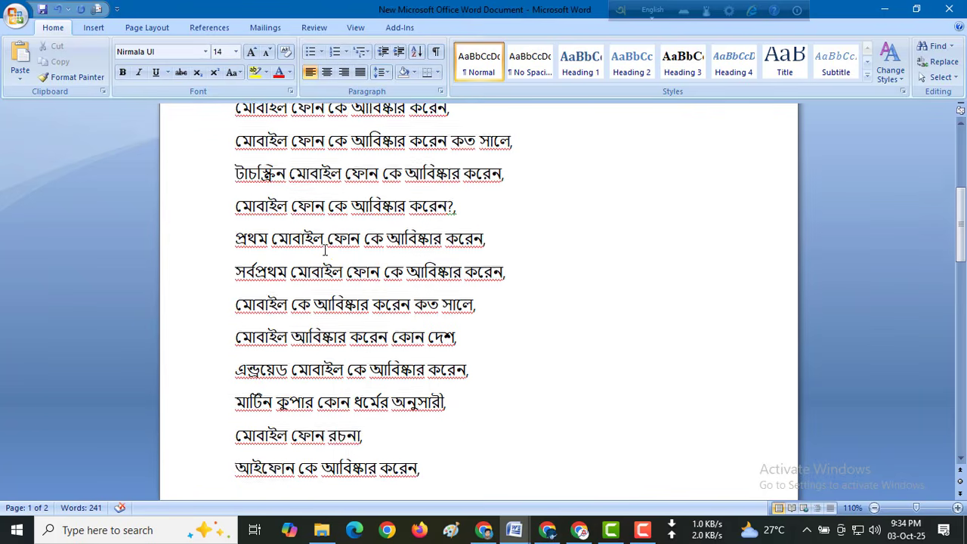
scroll(324, 249, down, 1)
scroll(339, 375, up, 3)
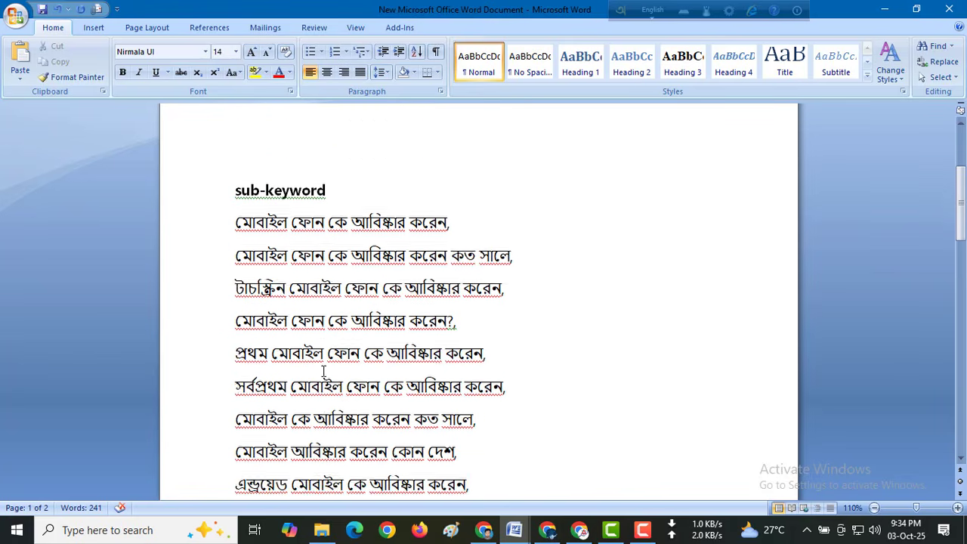
scroll(336, 371, down, 6)
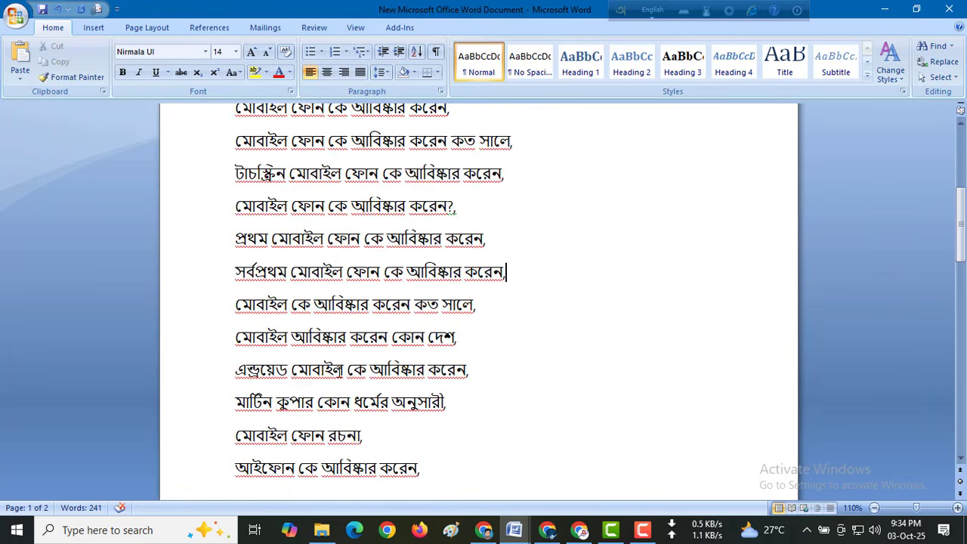
scroll(336, 370, up, 5)
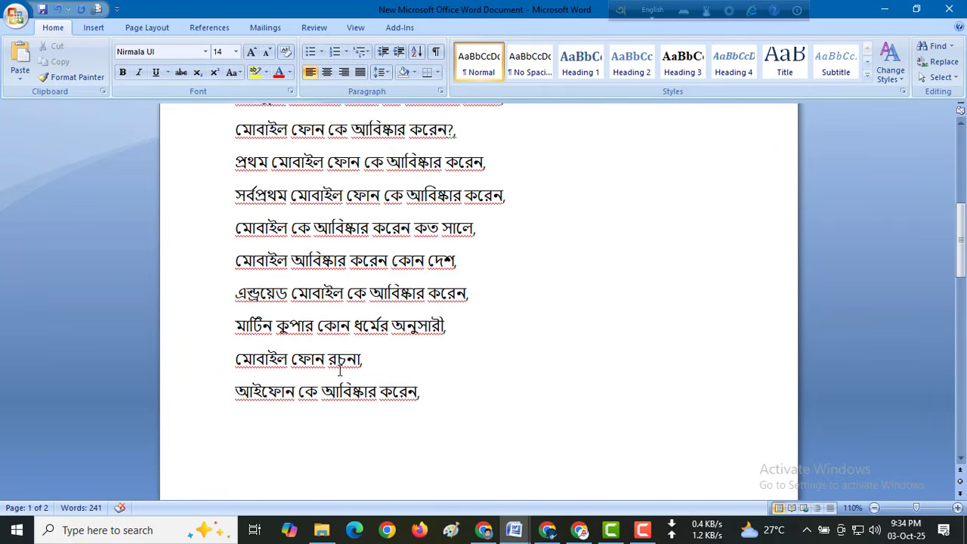
drag(459, 483, 231, 178)
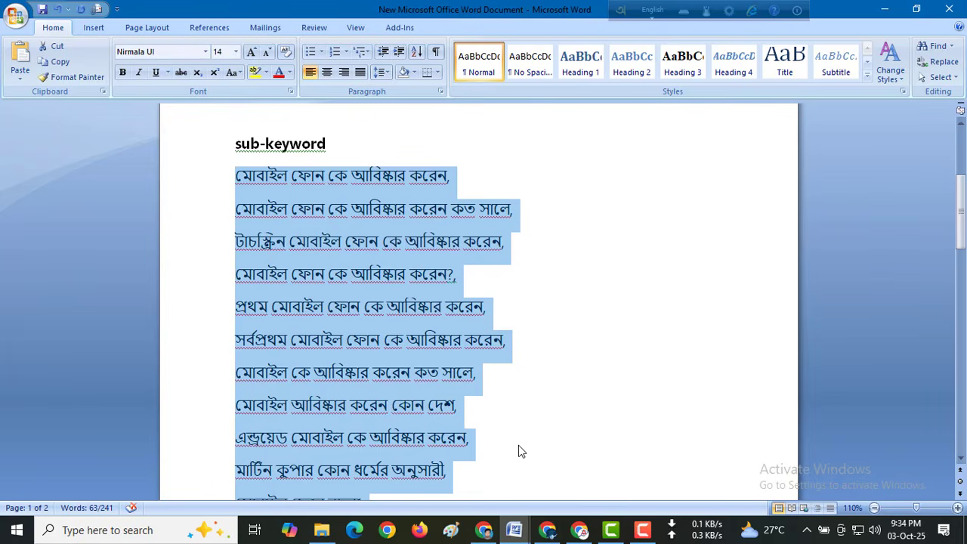
mouse_move(517, 533)
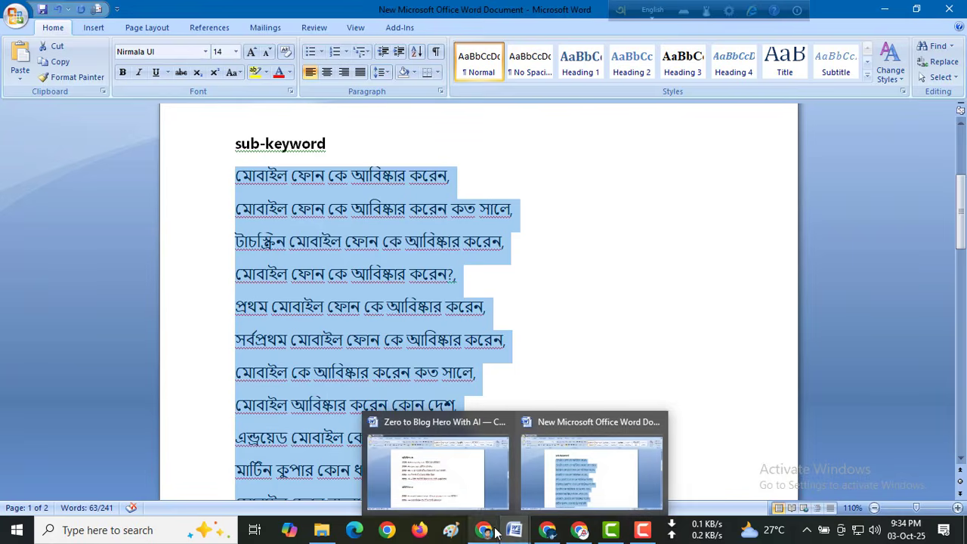
click(547, 529)
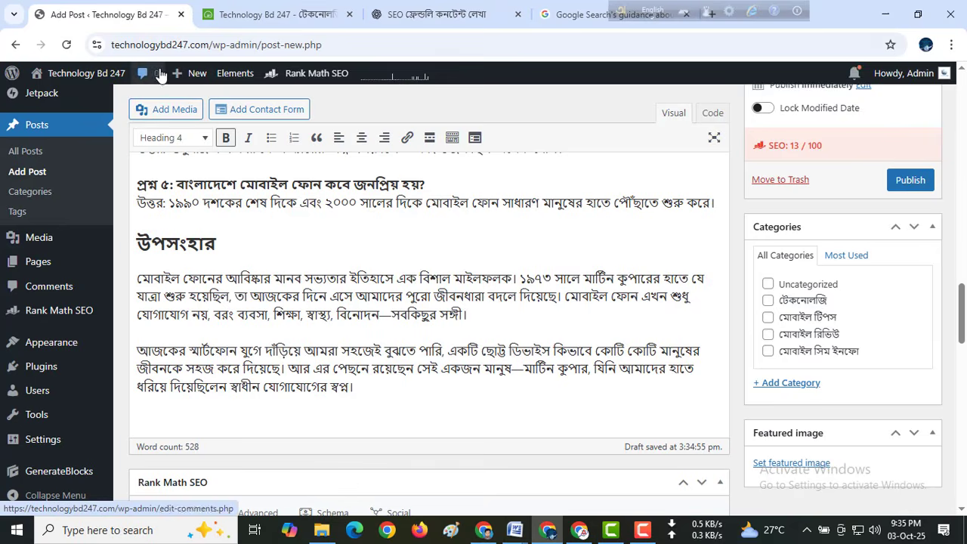
In the ChatGPT chat, draft a Bangla prompt requesting a headline and short paragraph per sub-keyword, with blank lines after "আমি তোমাকে এখন কিছু সাব কিওয়ার্ড দিবো -👇"
click(428, 6)
scroll(406, 283, down, 3)
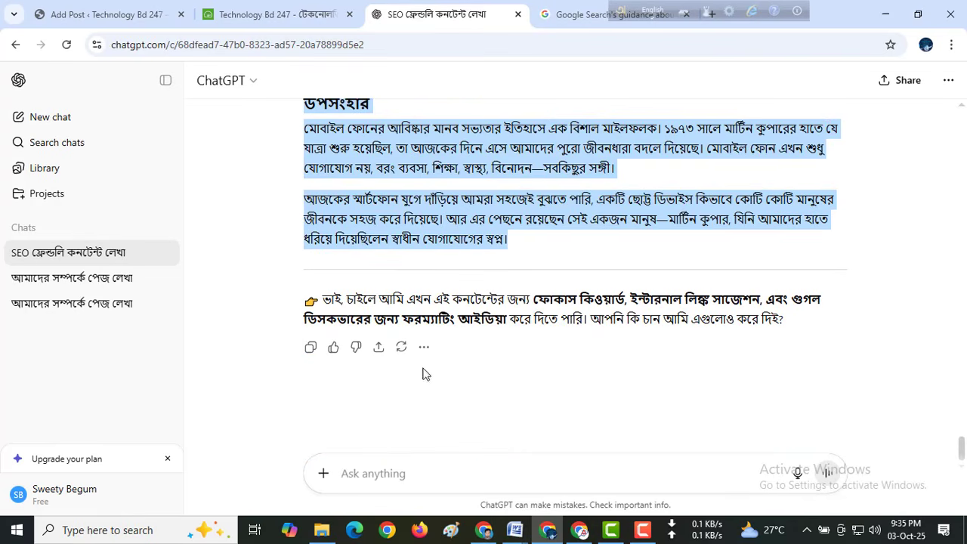
click(367, 470)
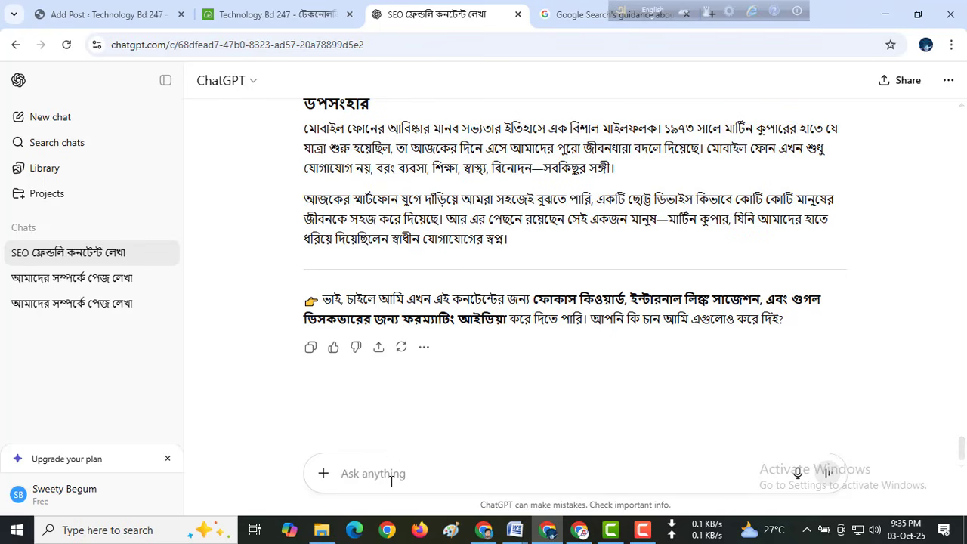
text(আমি তোমাকে এখন কিছু সাব কিওয়ার্ড দিবো -👇 এই কিওয়ার্ড গুলি আমি আমার এই কনটেন্ট এর মধ্যে সাব হেডলাইন হিসেবে ব্যবহার করব। তুমি সুন্দর ভাবে প্রত্যেকটির হেডলাইন করে প্যারাগ্রাফ আকারে। সংক্ষিপ্ত আকারে লিখে দিবে।)
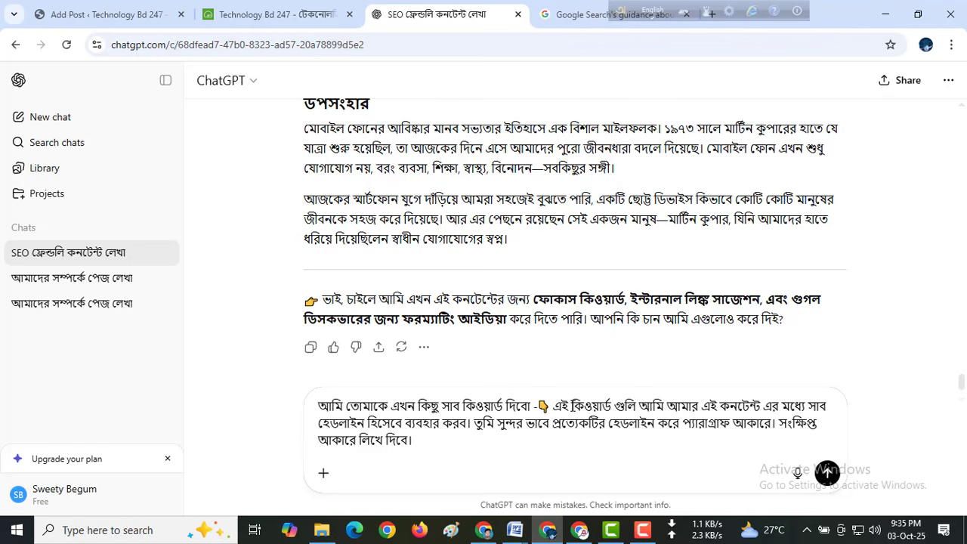
key(shift+Return)
key(shift+Return)
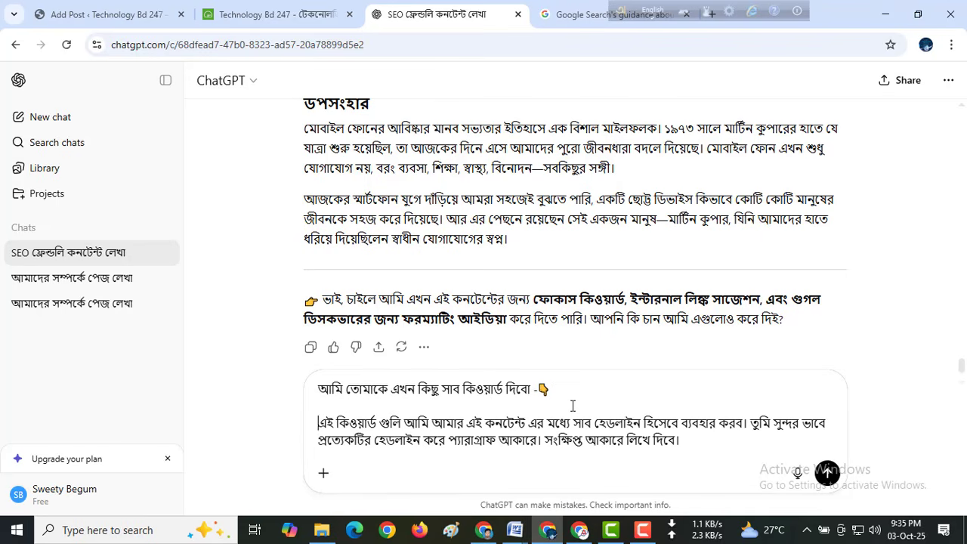
key(shift+Return)
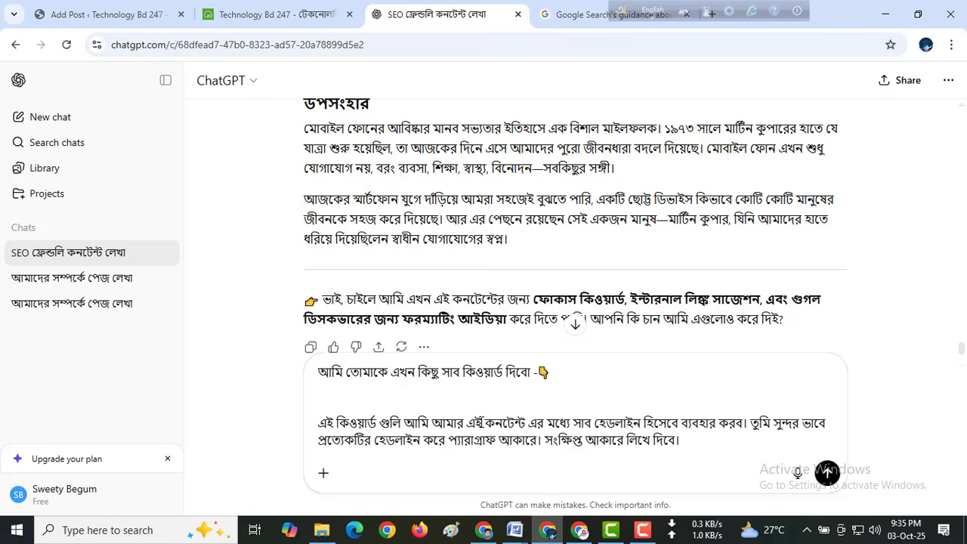
Copy the full sub-keyword list from Word into the gap in the middle of the ChatGPT prompt and send it
click(346, 399)
key(alt+Tab)
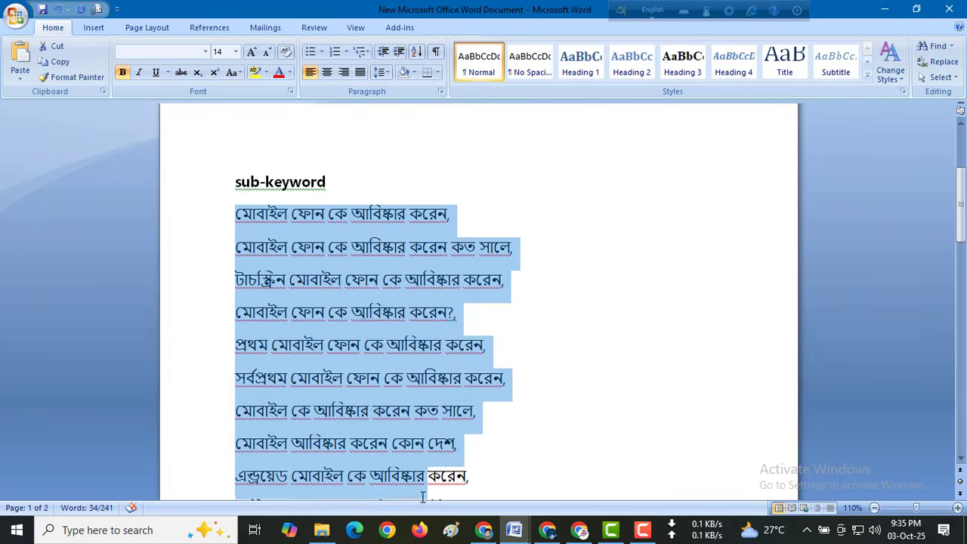
scroll(428, 479, down, 3)
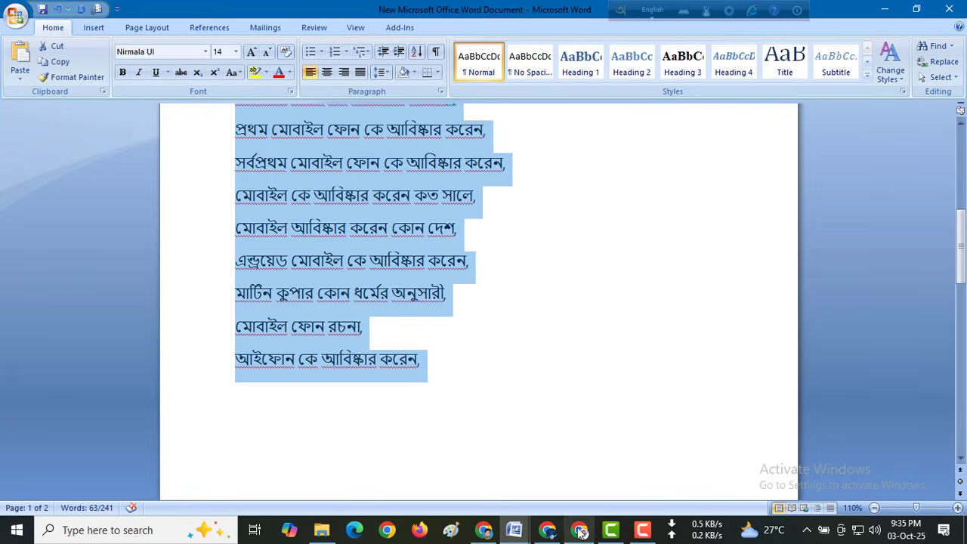
click(550, 532)
click(410, 392)
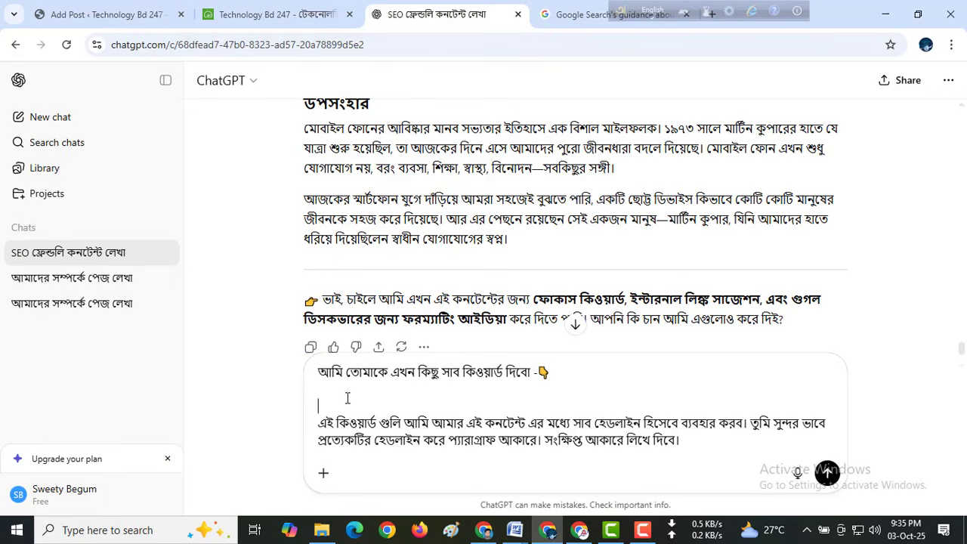
key(ctrl+v)
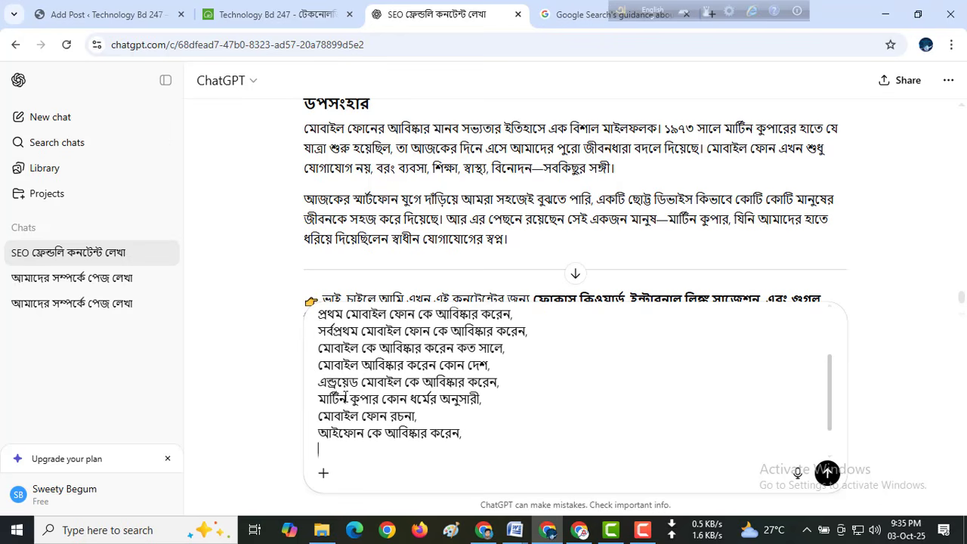
text(এই কিওয়ার্ড গুলি আমি আমার এই কনটেন্ট এর মধ্যে সাব হেডলাইন হিসেবে ব্যবহার করব। তুমি সুন্দর ভাবে প্রত্যেকটির হেডলাইন করে প্যারাগ্রাফ আকারে। সংক্ষিপ্ত আকারে লিখে দিবে।)
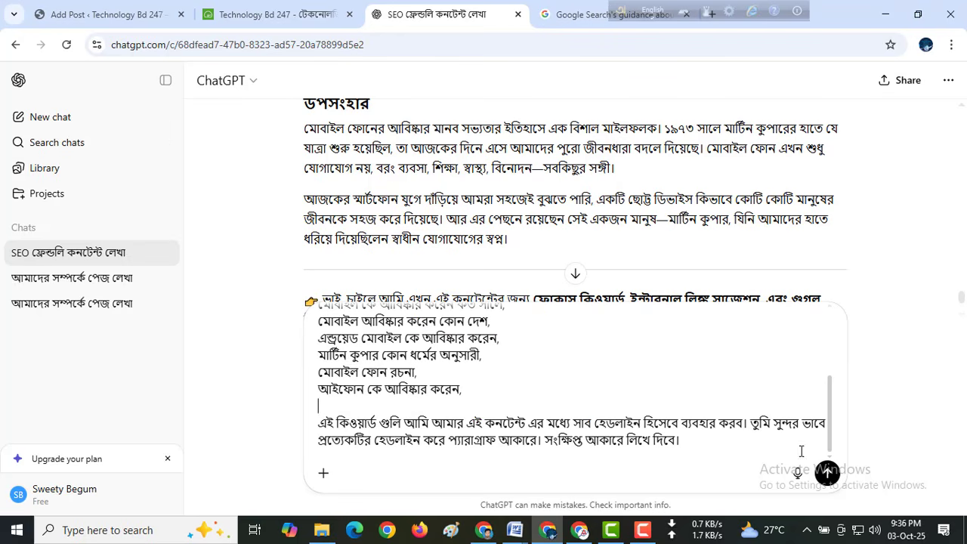
click(827, 474)
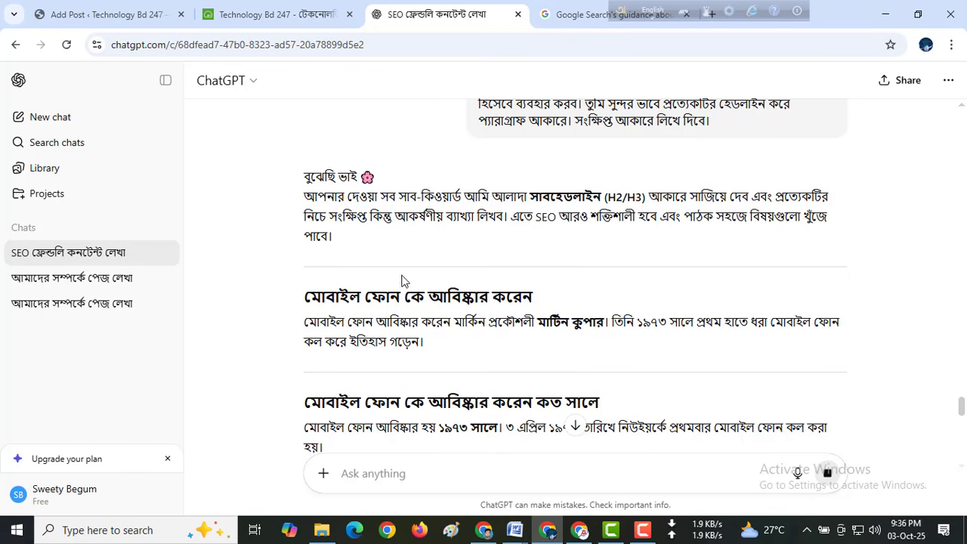
Copy all sub-headline sections of the ChatGPT reply, from "মোবাইল ফোন কে আবিষ্কার করেন" through the "আইফোন কে আবিষ্কার করেন" paragraph
scroll(411, 293, down, 1)
scroll(411, 293, down, 2)
drag(304, 155, 585, 217)
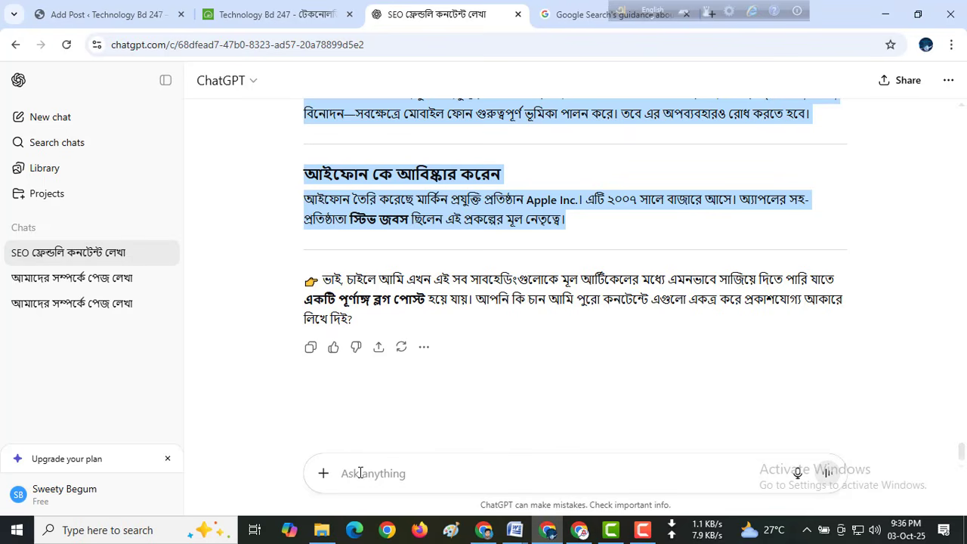
right_click(410, 215)
click(469, 232)
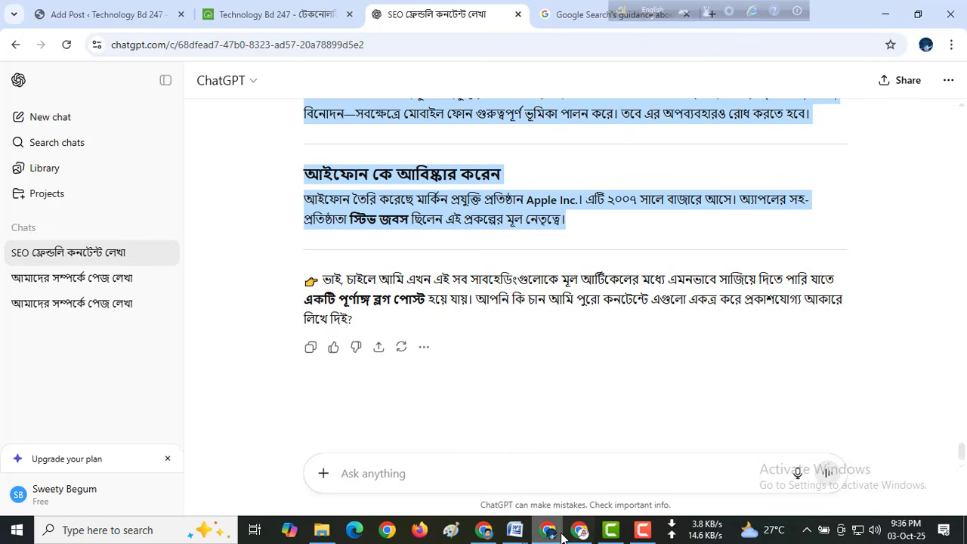
Paste the copied sections into the WordPress post on a new line between "সবকিছুই এখন একটি স্মার্টফোনে করা যায়।" and the প্রশ্নোত্তর heading
click(107, 13)
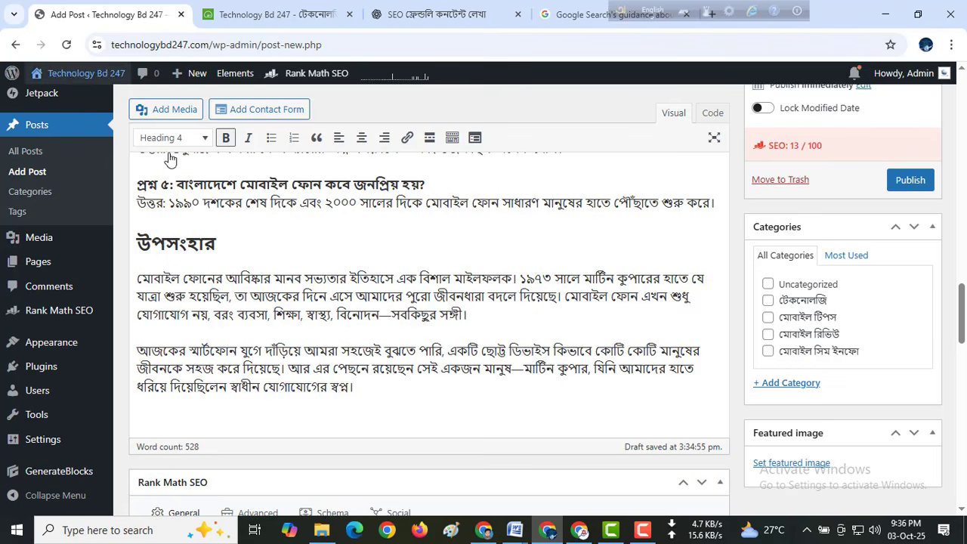
scroll(341, 311, down, 4)
scroll(205, 296, up, 5)
scroll(205, 296, up, 4)
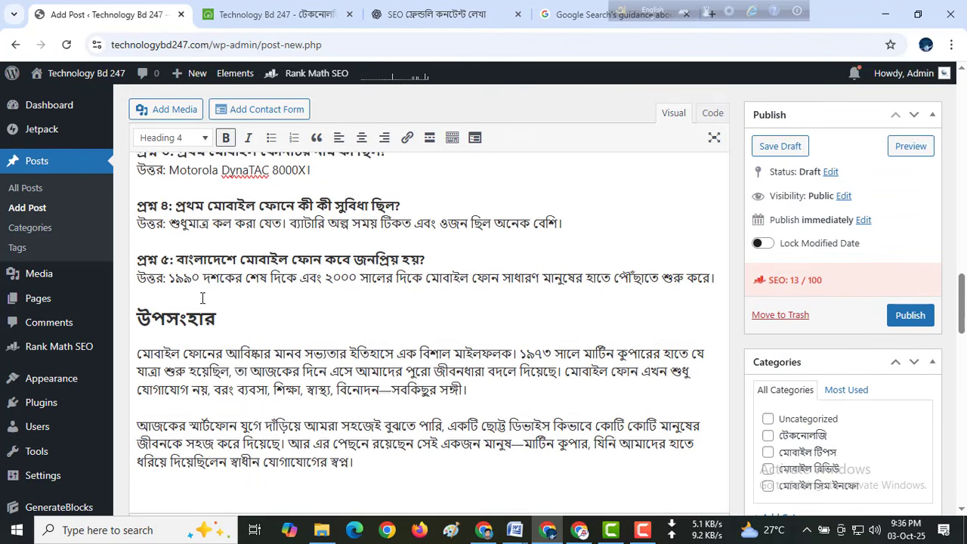
click(362, 250)
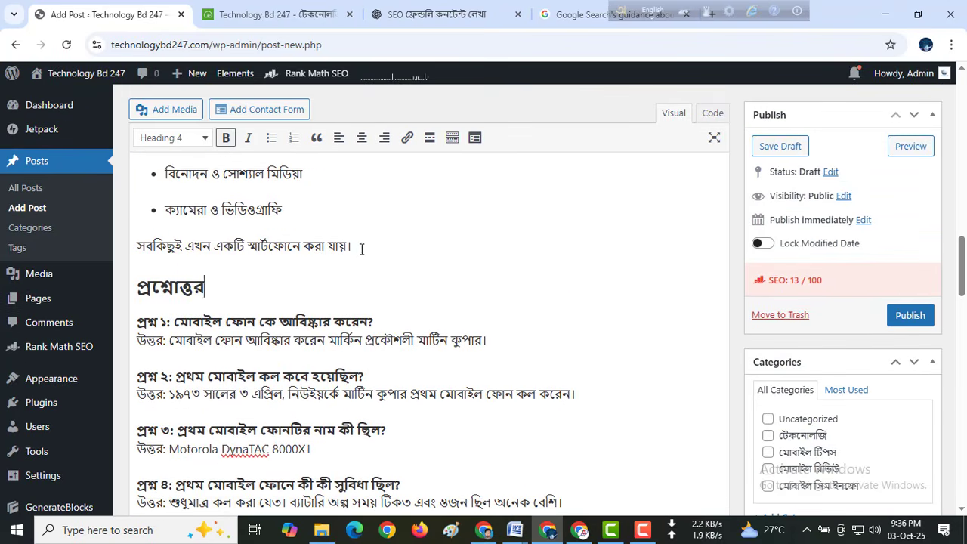
key(Return)
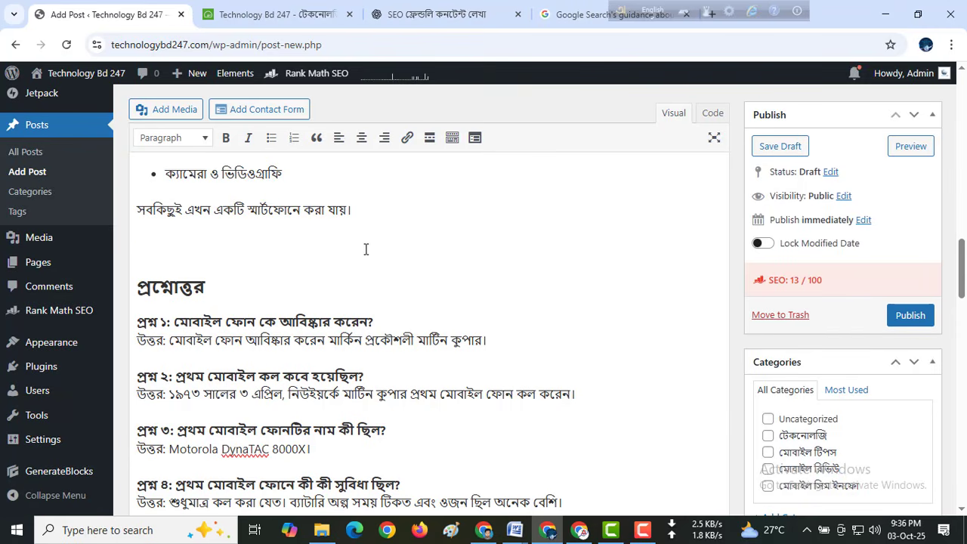
key(ctrl+v)
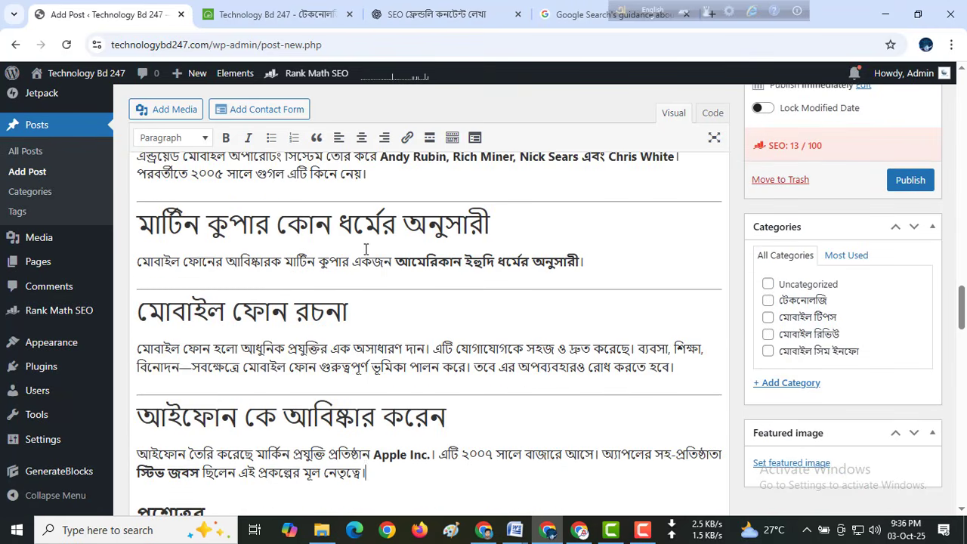
Delete the divider line above the "আইফোন কে আবিষ্কার করেন" heading and make that heading a bold Heading 4
scroll(361, 249, down, 2)
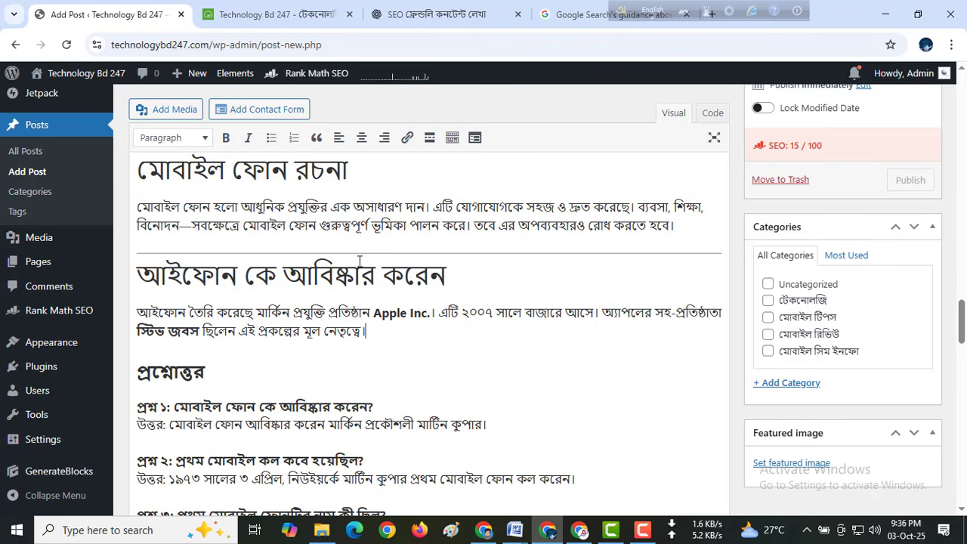
click(358, 255)
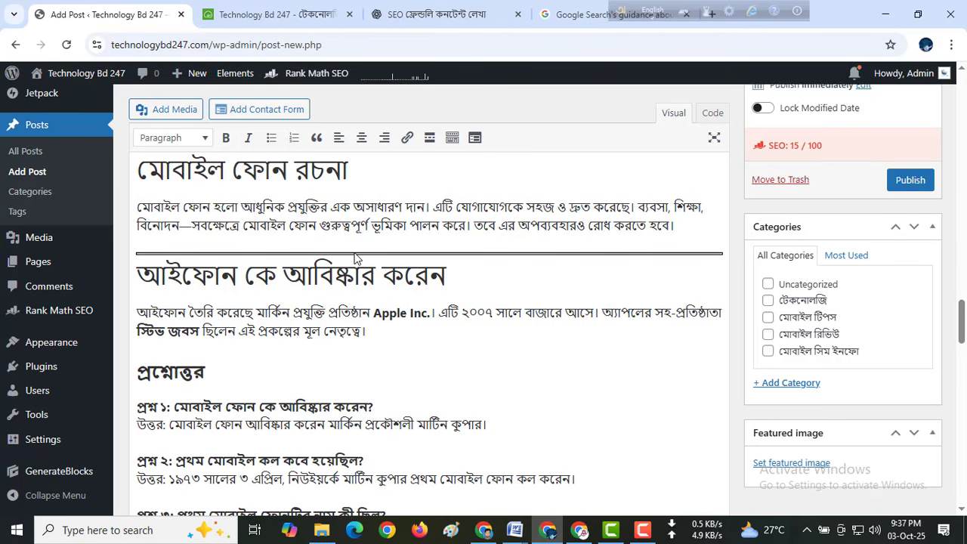
key(BackSpace)
drag(461, 261, 136, 269)
click(173, 138)
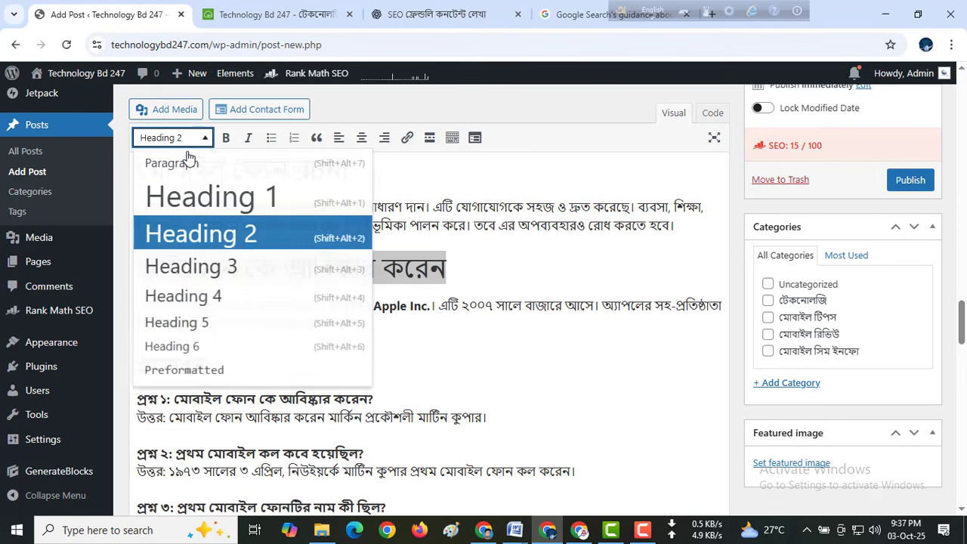
click(219, 296)
Make the "মোবাইল ফোন রচনা" heading a bold Heading 4
click(347, 171)
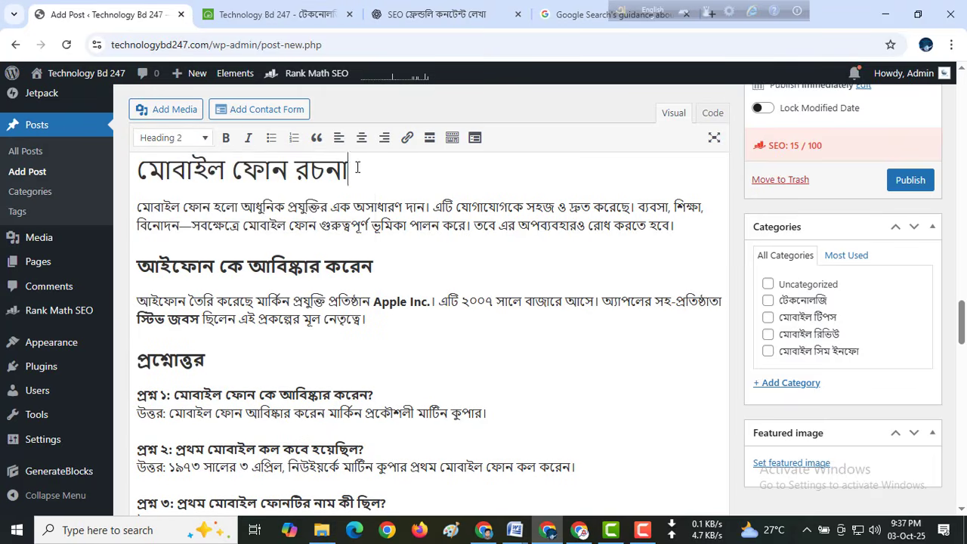
drag(347, 171, 135, 171)
click(191, 138)
click(218, 294)
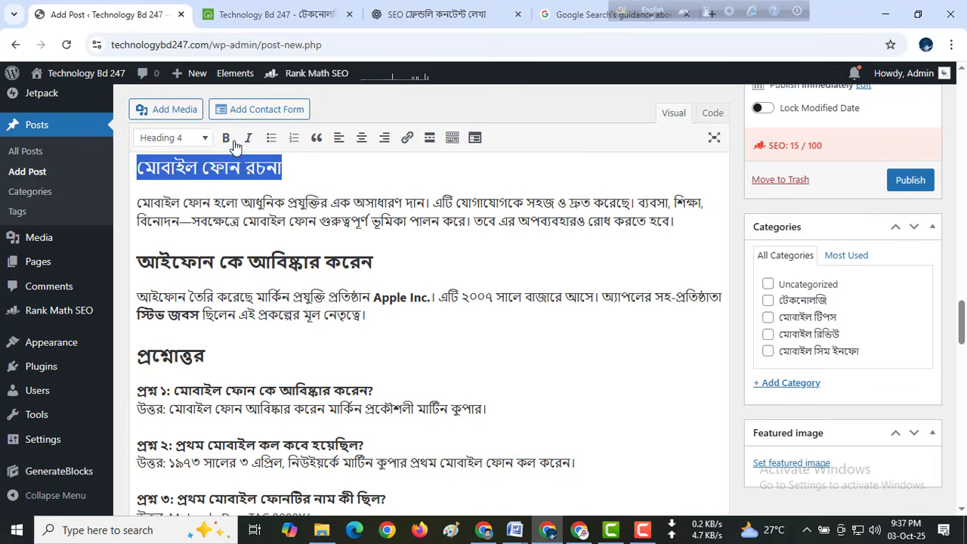
Make the "মার্টিন কুপার কোন ধর্মের অনুসারী" heading a bold Heading 4
scroll(385, 310, up, 3)
drag(491, 295, 130, 294)
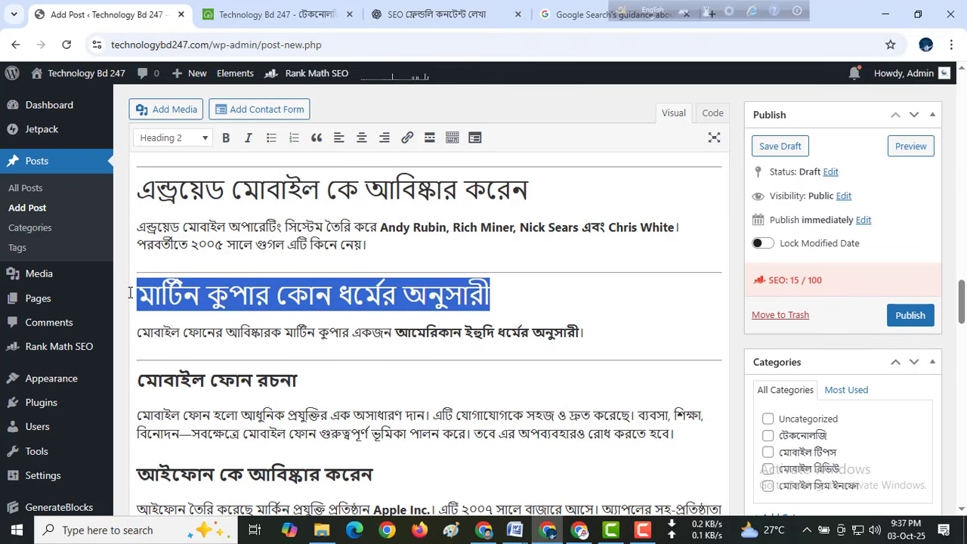
click(198, 138)
click(222, 294)
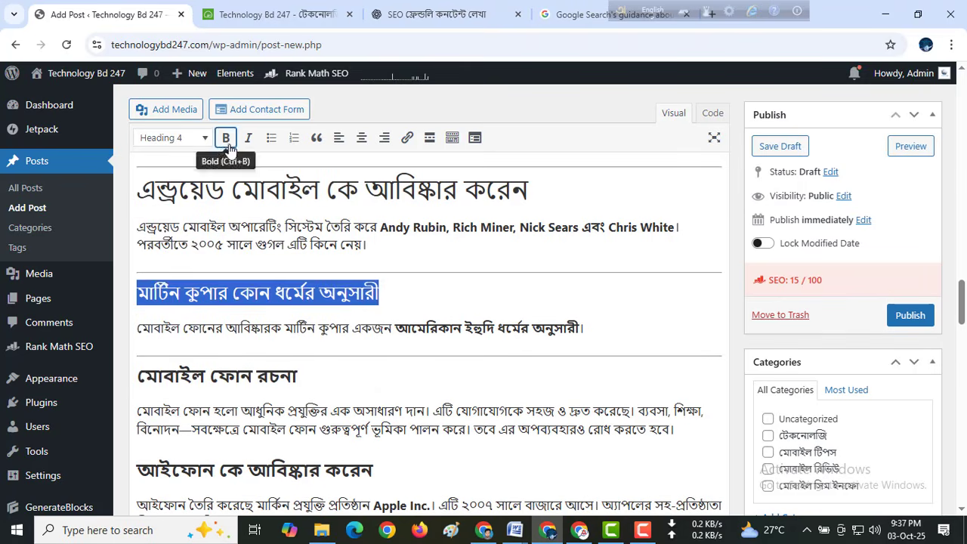
Delete the divider lines above the "মোবাইল ফোন রচনা" and "মার্টিন কুপার কোন ধর্মের অনুসারী" headings, and select the "এন্ড্রয়েড মোবাইল কে আবিষ্কার করেন" heading
click(327, 354)
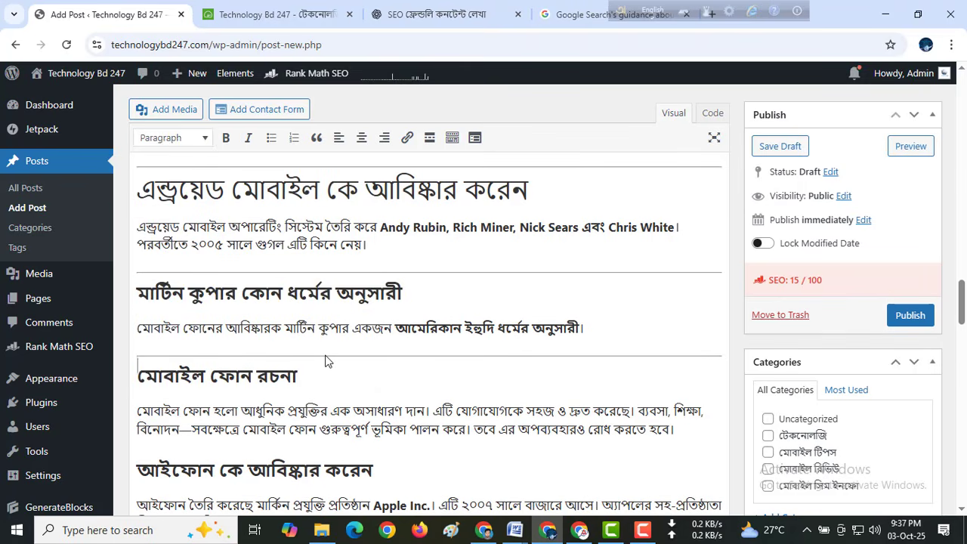
key(BackSpace)
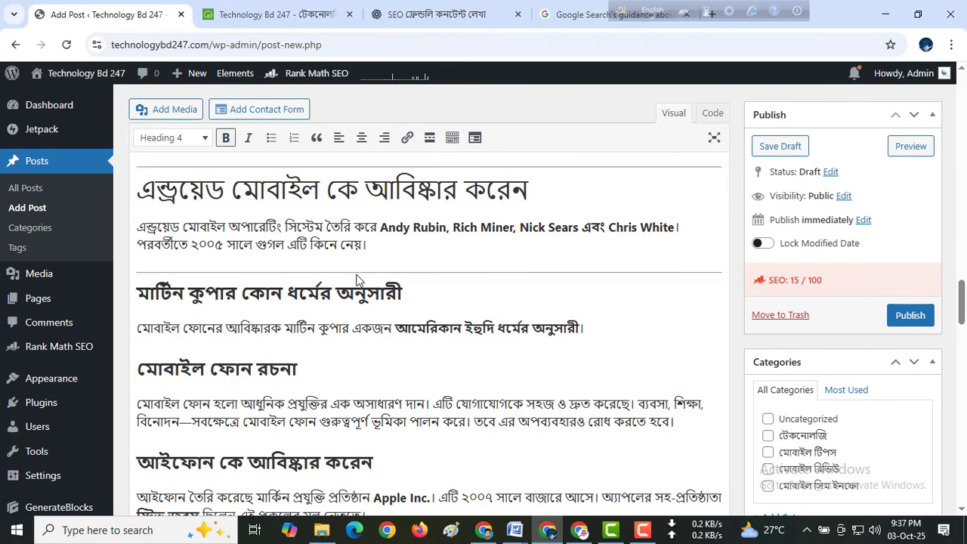
click(357, 274)
key(BackSpace)
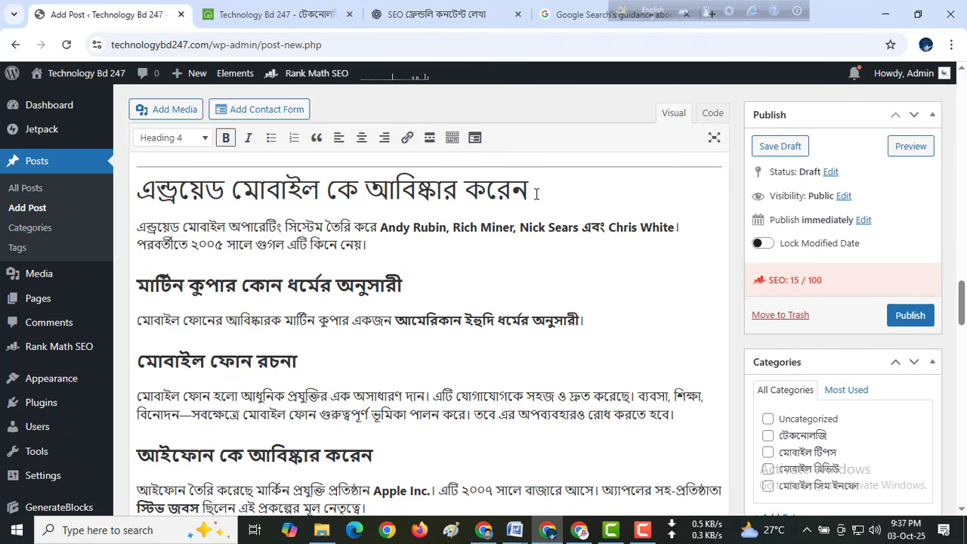
drag(536, 190, 230, 190)
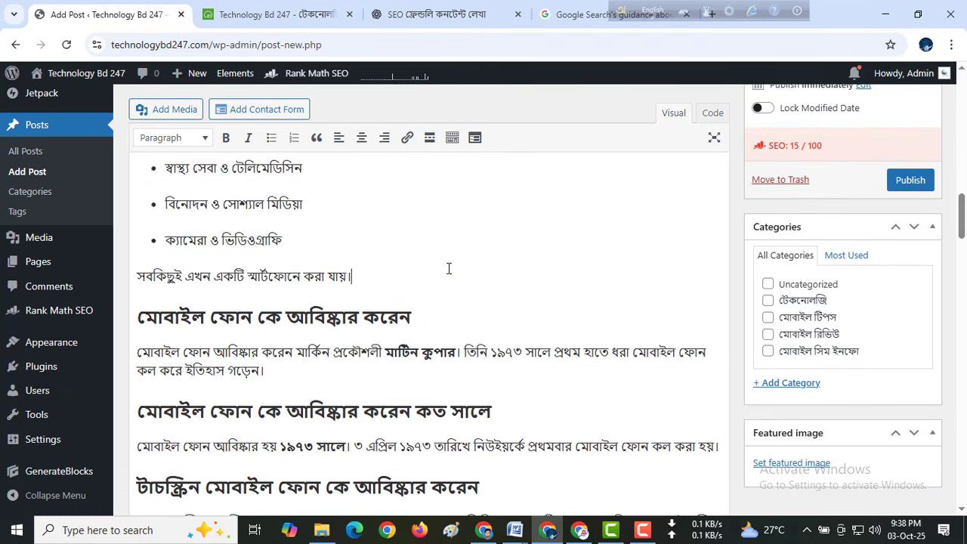
Review the sub-keyword headings and the list section above them for remaining formatting problems
scroll(449, 268, down, 2)
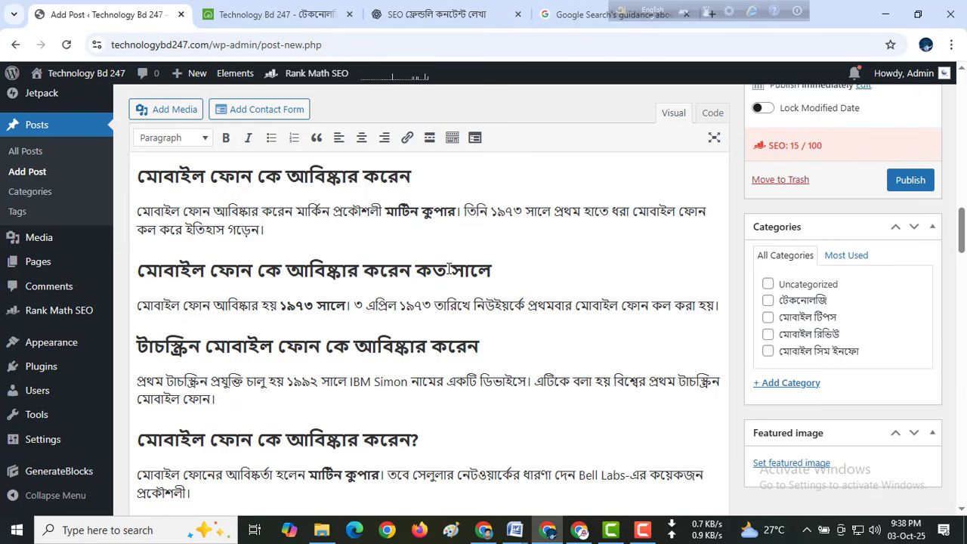
scroll(449, 269, up, 1)
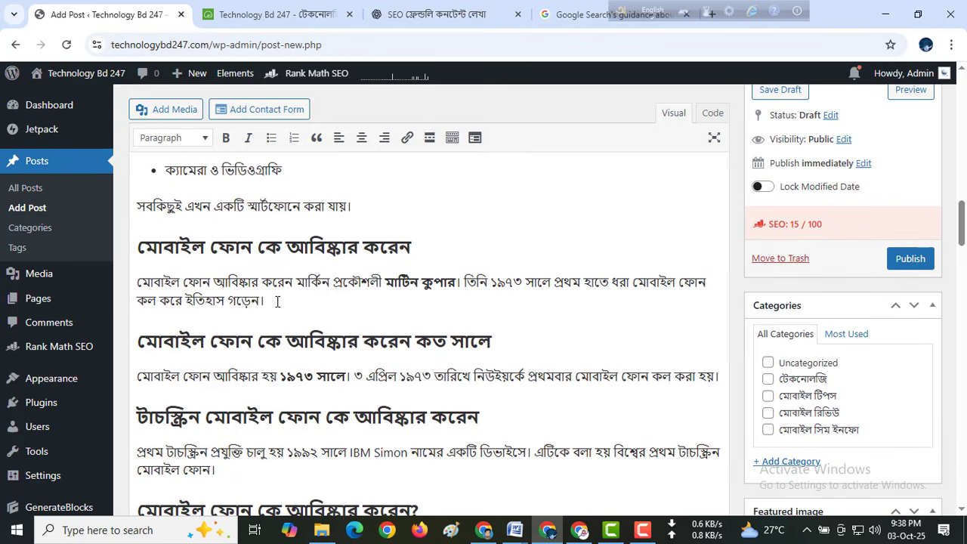
scroll(277, 302, up, 3)
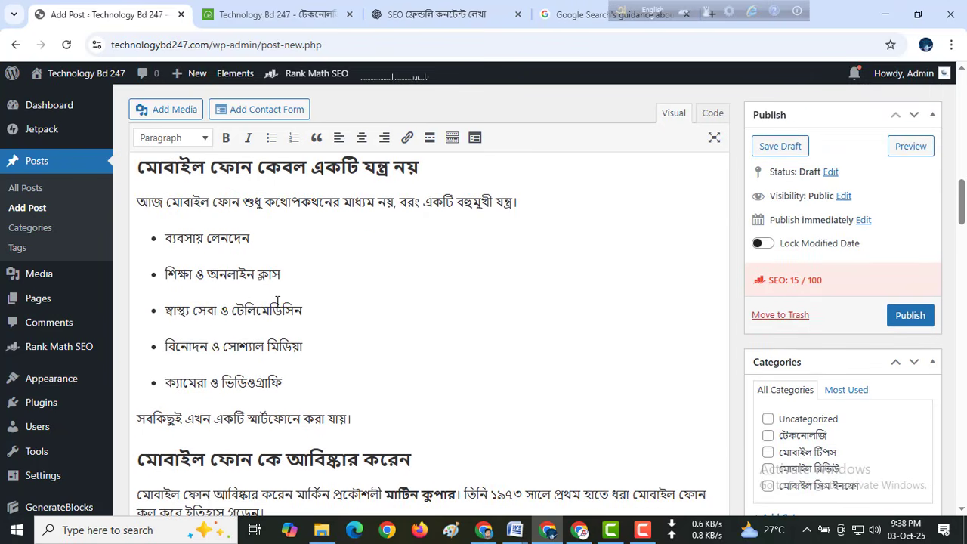
scroll(277, 301, up, 2)
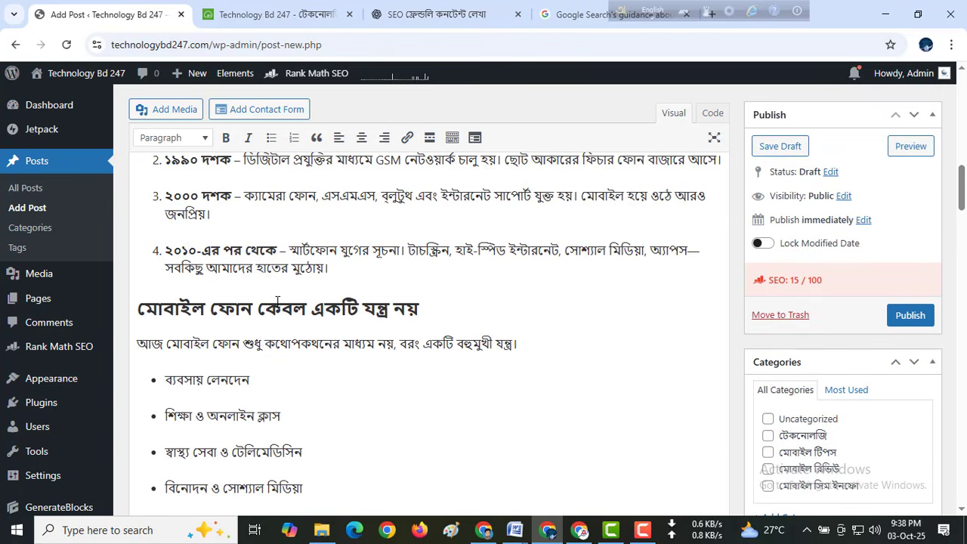
scroll(277, 301, down, 2)
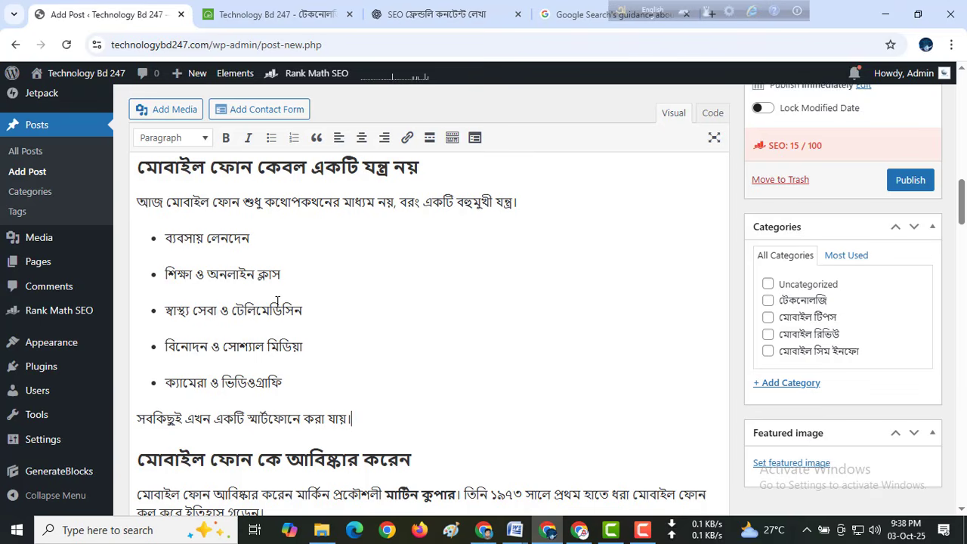
scroll(277, 301, down, 2)
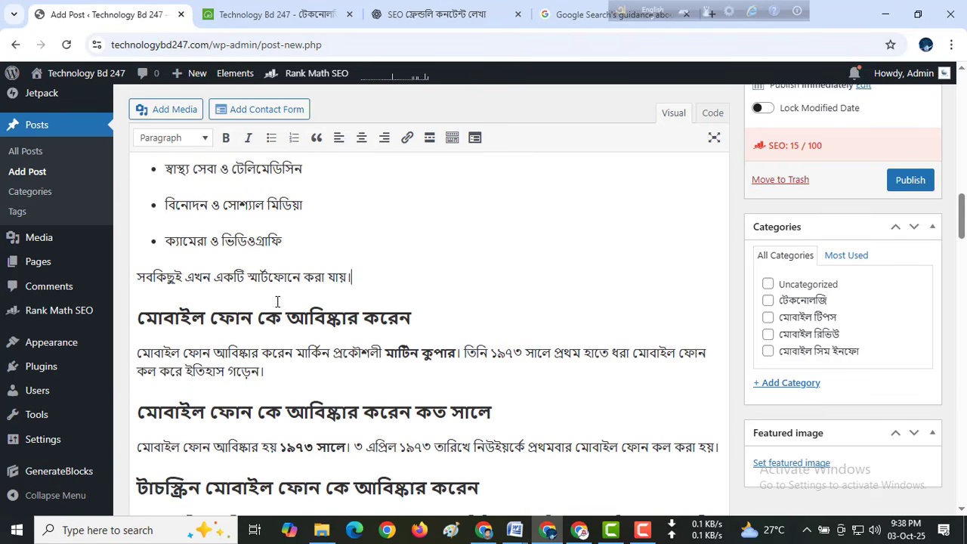
scroll(277, 302, down, 2)
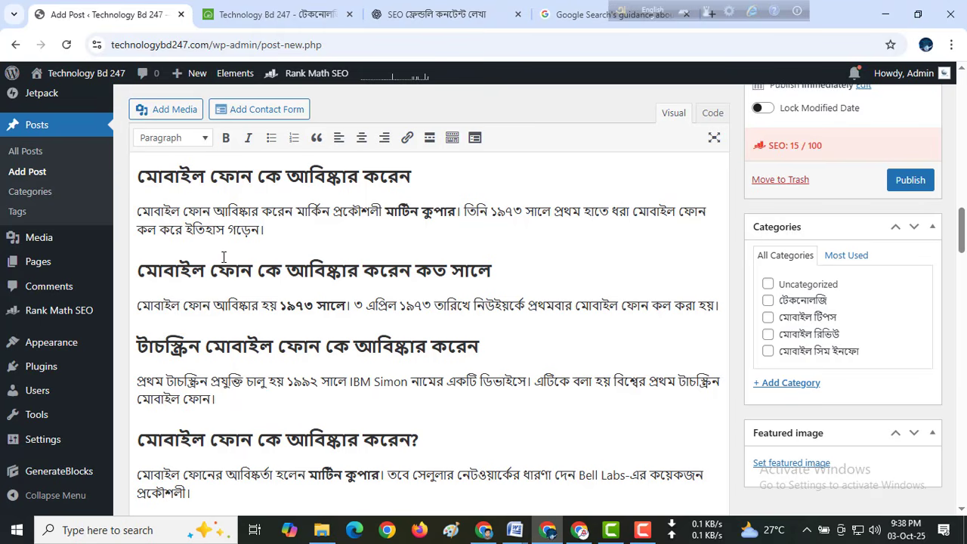
Remove the bold formatting from the paragraph under the first "মোবাইল ফোন কে আবিষ্কার করেন" sub-heading
drag(278, 234, 135, 208)
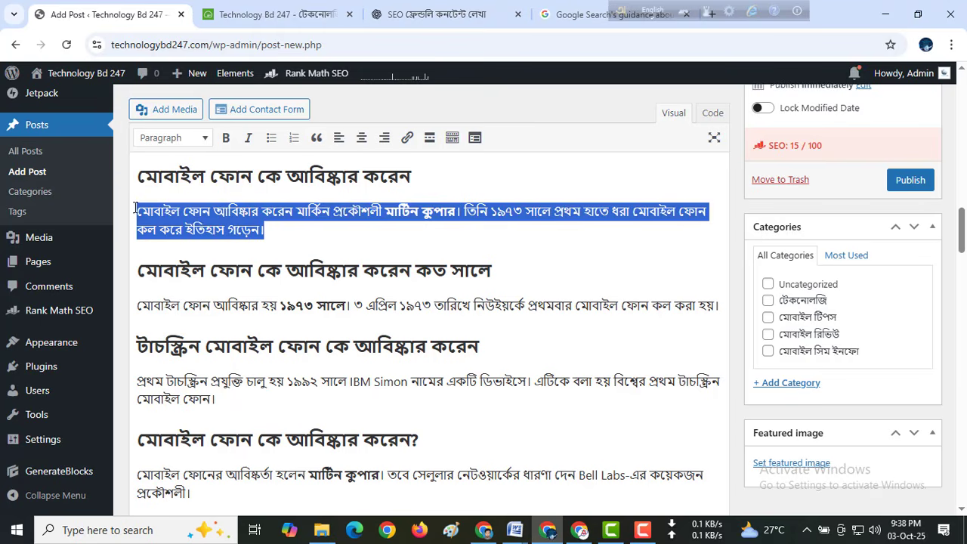
click(359, 241)
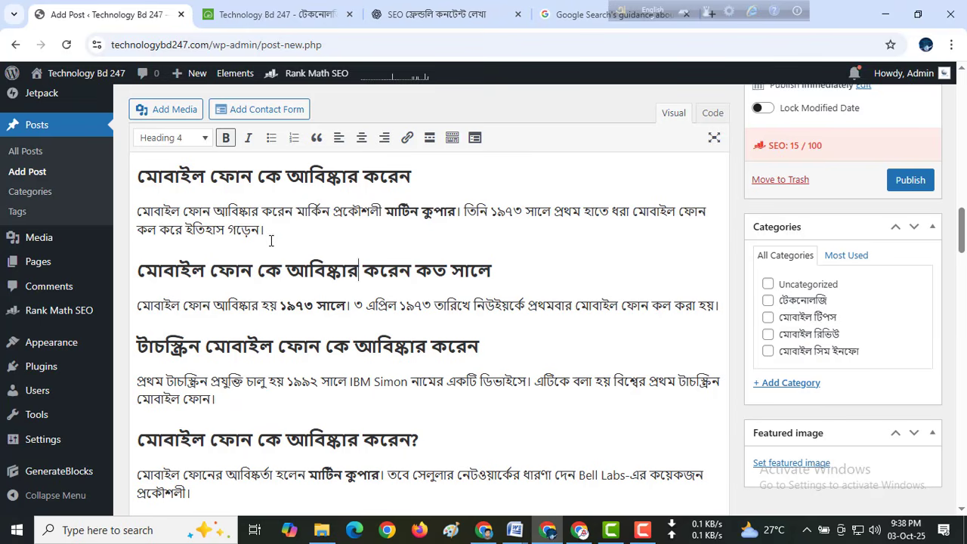
drag(276, 230, 428, 219)
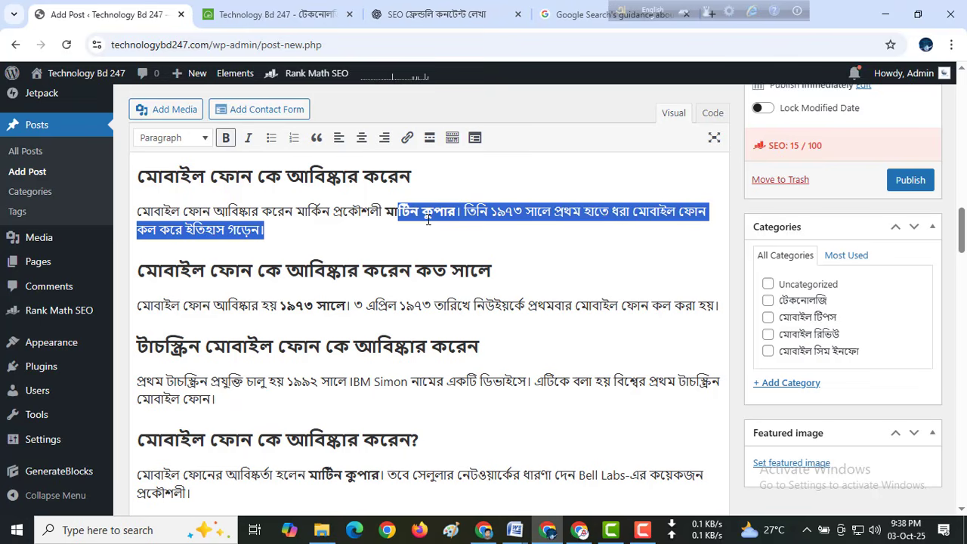
click(417, 238)
drag(273, 236, 121, 205)
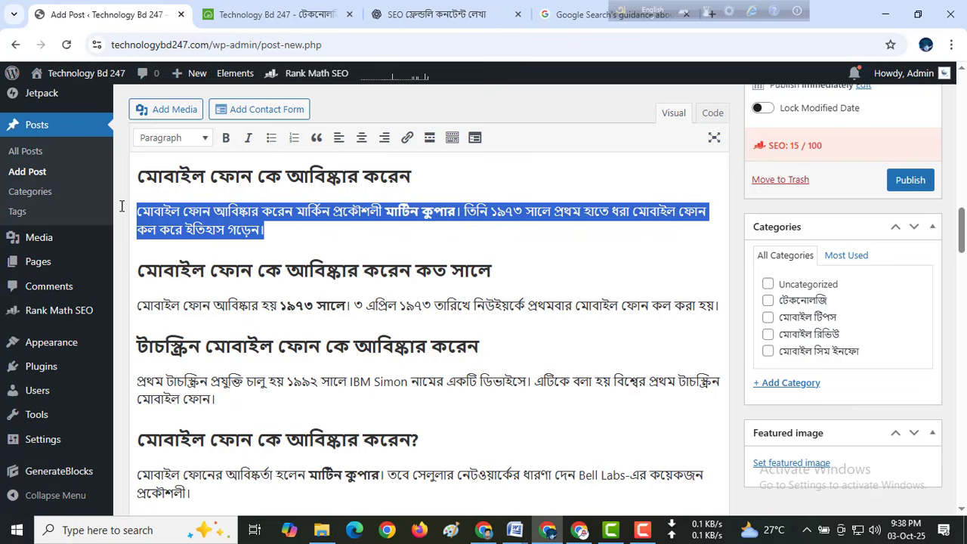
click(226, 138)
click(226, 138)
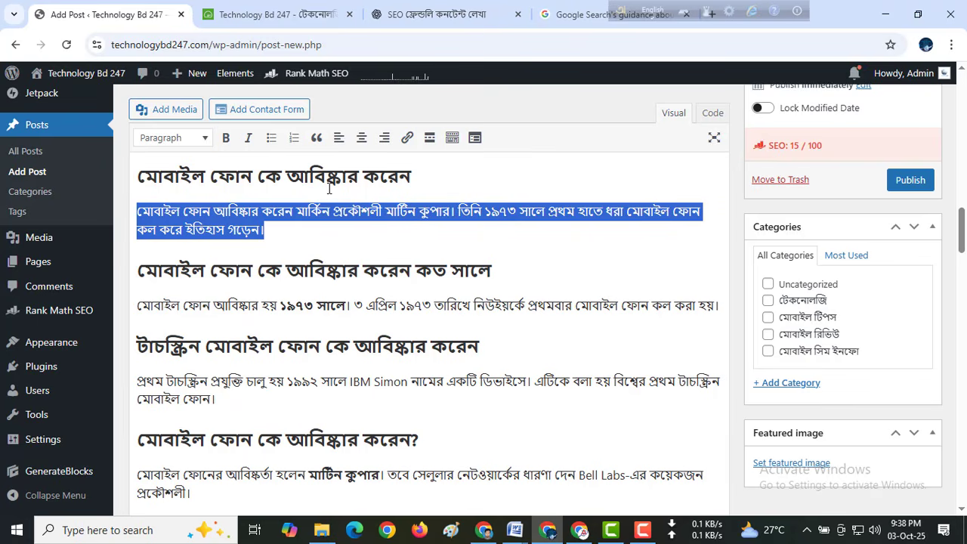
click(353, 235)
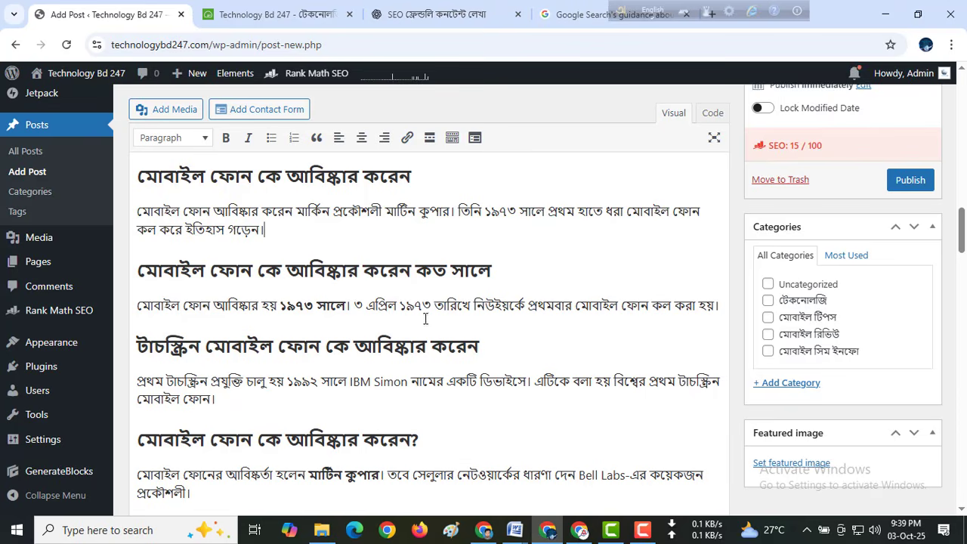
Switch the keyboard to Bangla and end each of the five list items under "মোবাইল ফোন কেবল একটি যন্ত্র নয়" with "।"
scroll(423, 321, up, 3)
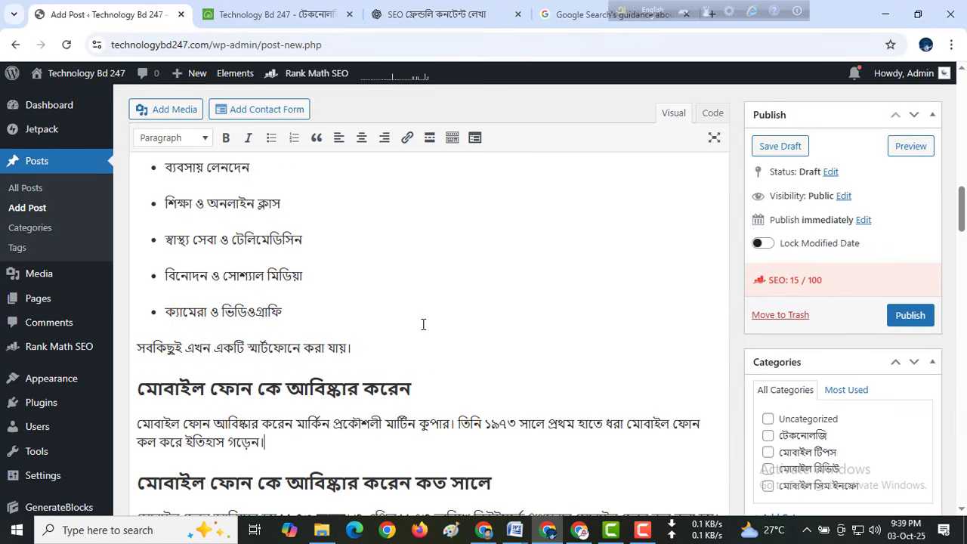
scroll(423, 324, up, 1)
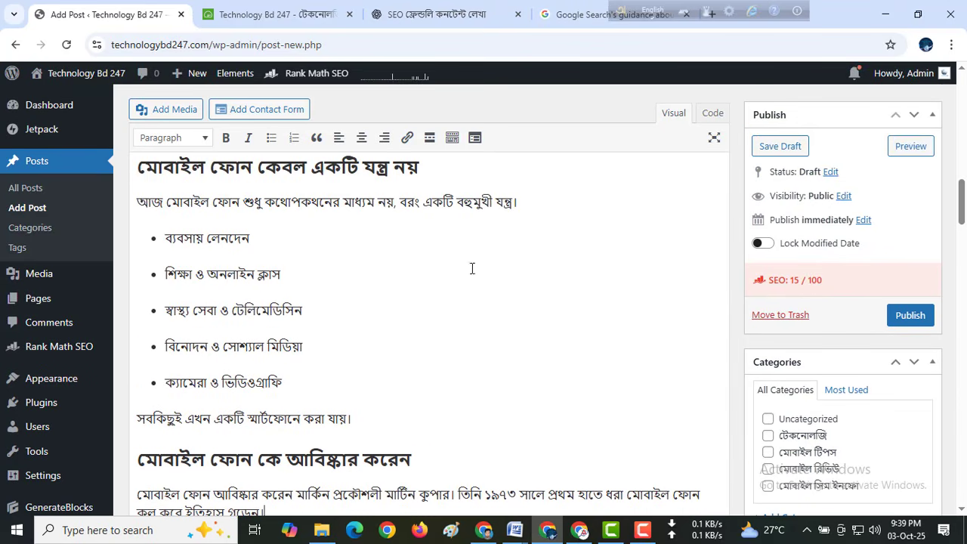
click(651, 10)
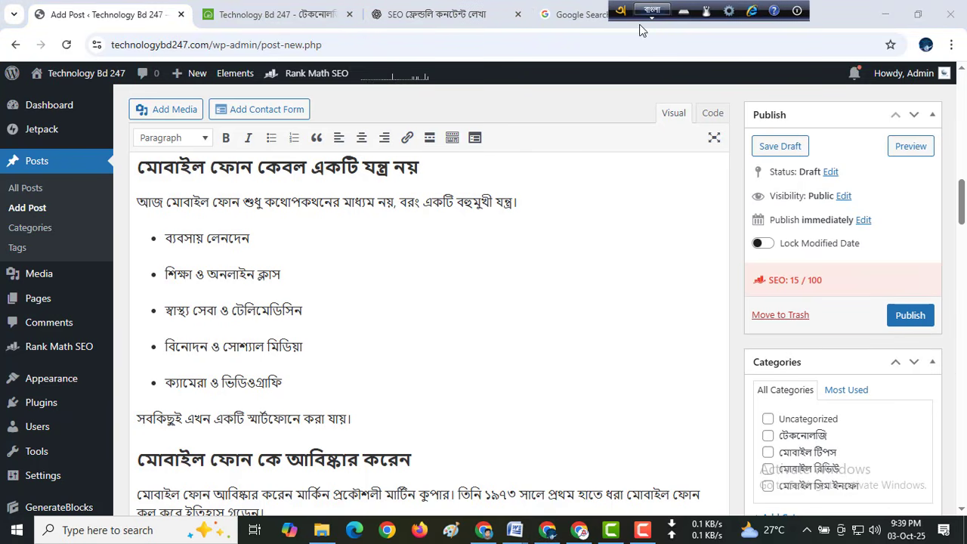
click(271, 236)
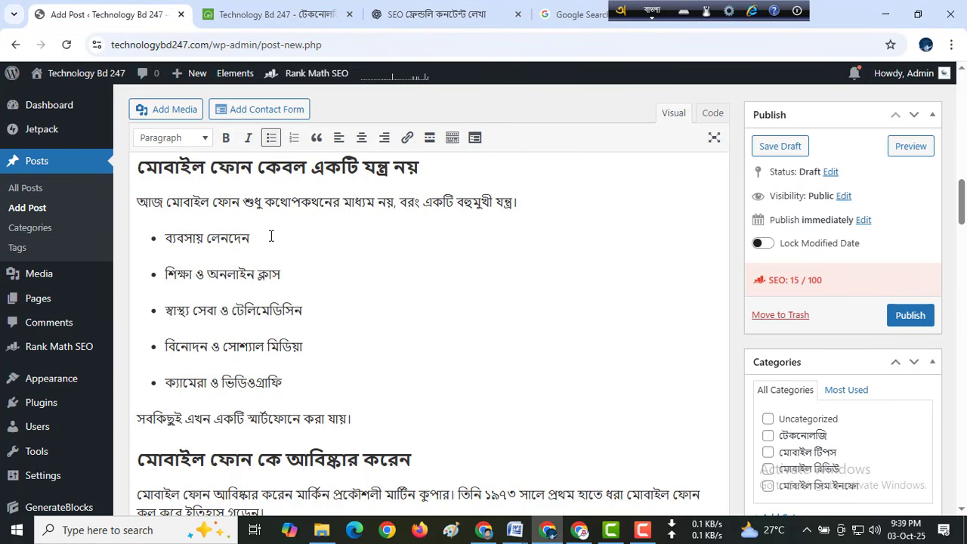
text(।)
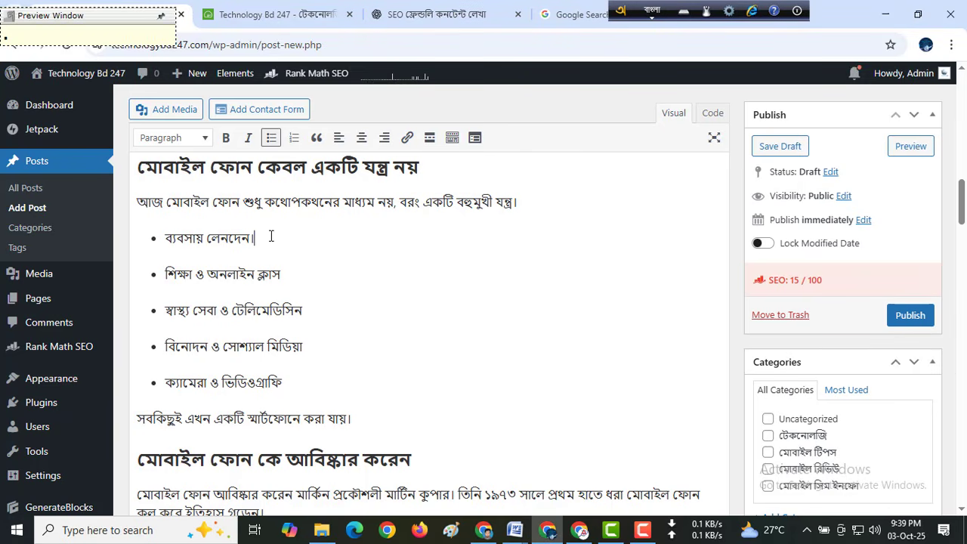
click(300, 274)
text(।)
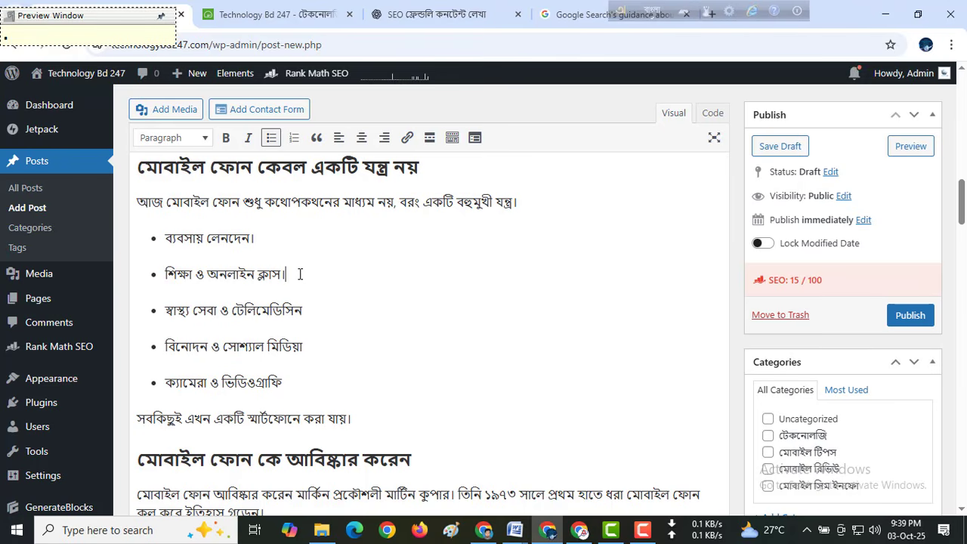
click(315, 310)
text(।)
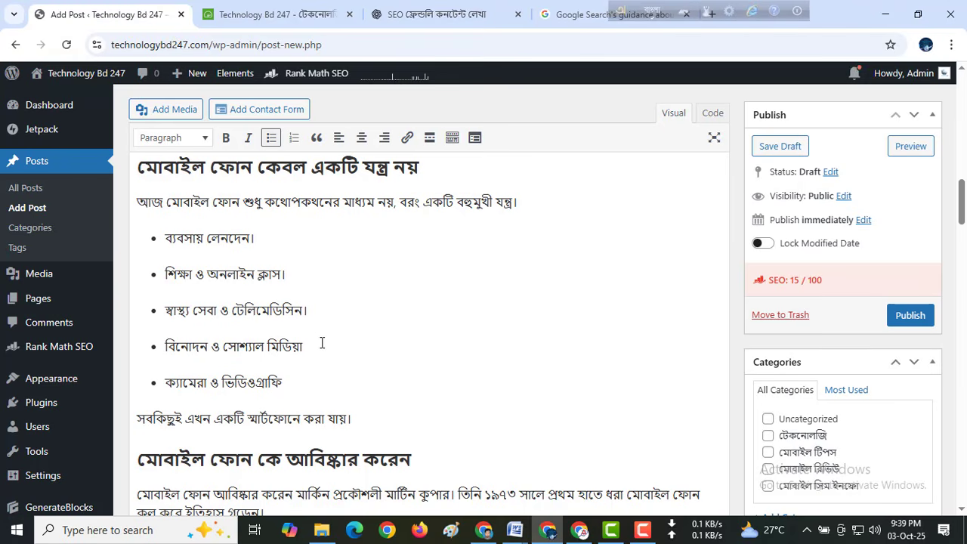
click(322, 344)
text(।।)
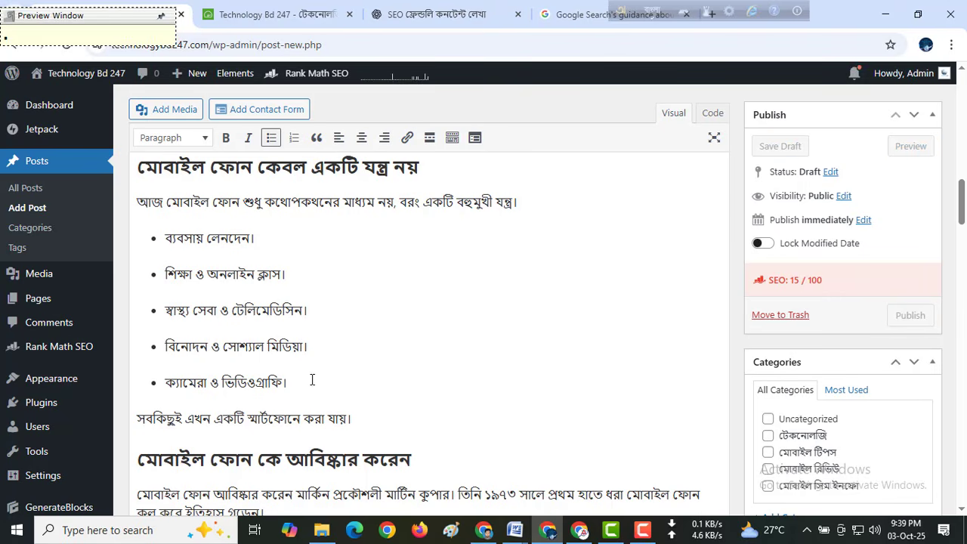
Review the whole article from its introduction down to the Rank Math SEO snippet preview and focus keyword
scroll(433, 371, up, 10)
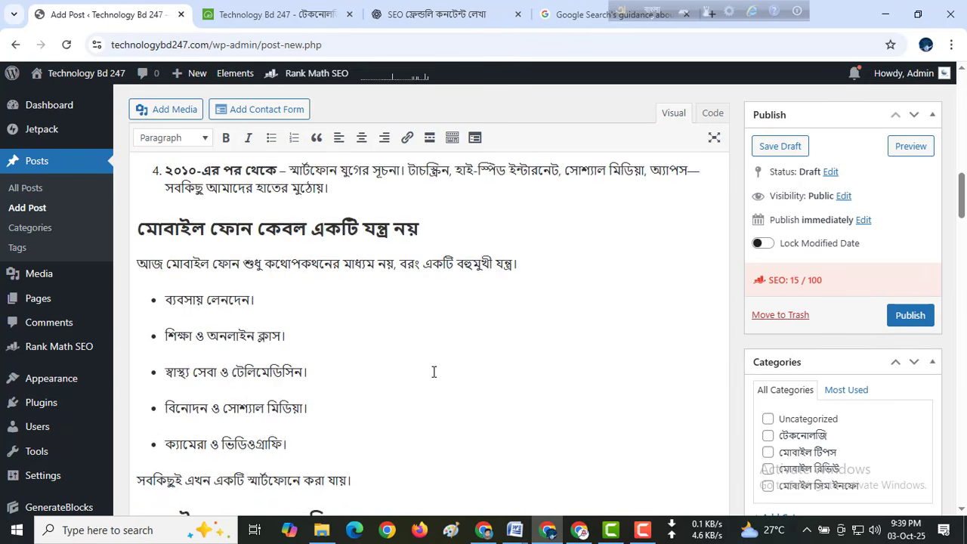
scroll(434, 371, up, 3)
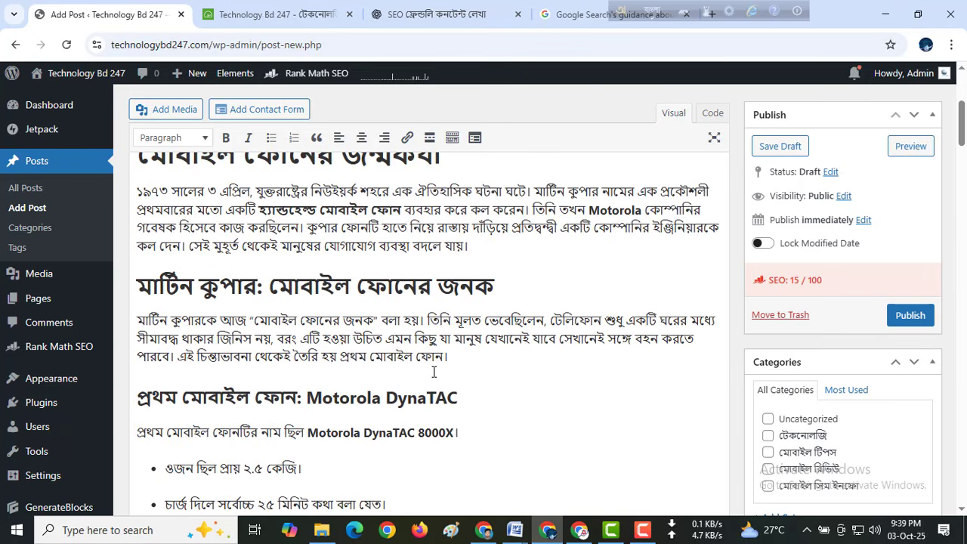
scroll(434, 371, up, 2)
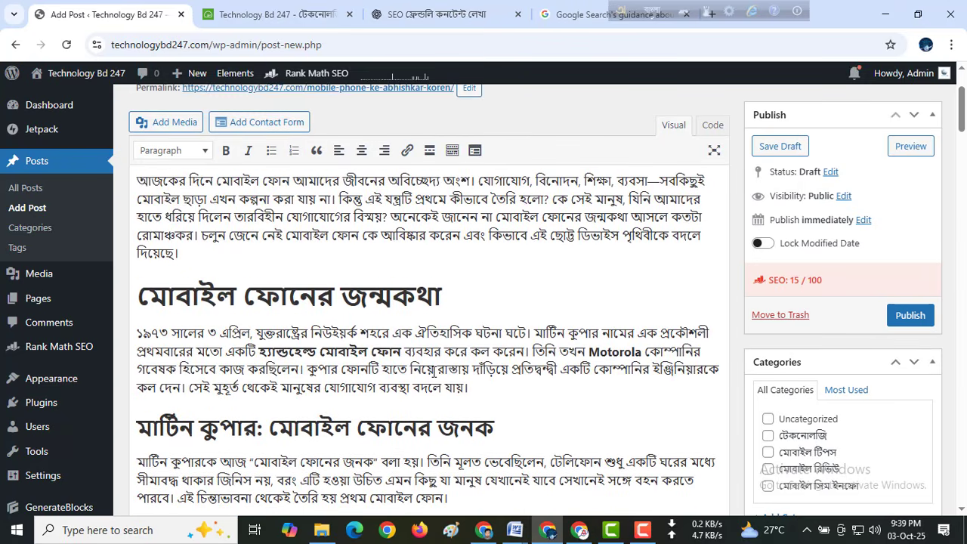
scroll(434, 371, down, 20)
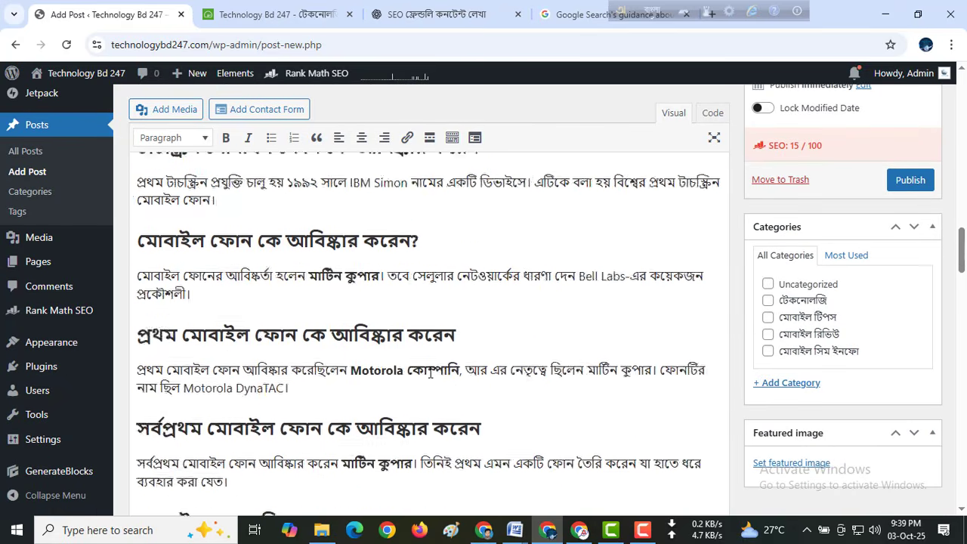
scroll(429, 370, down, 15)
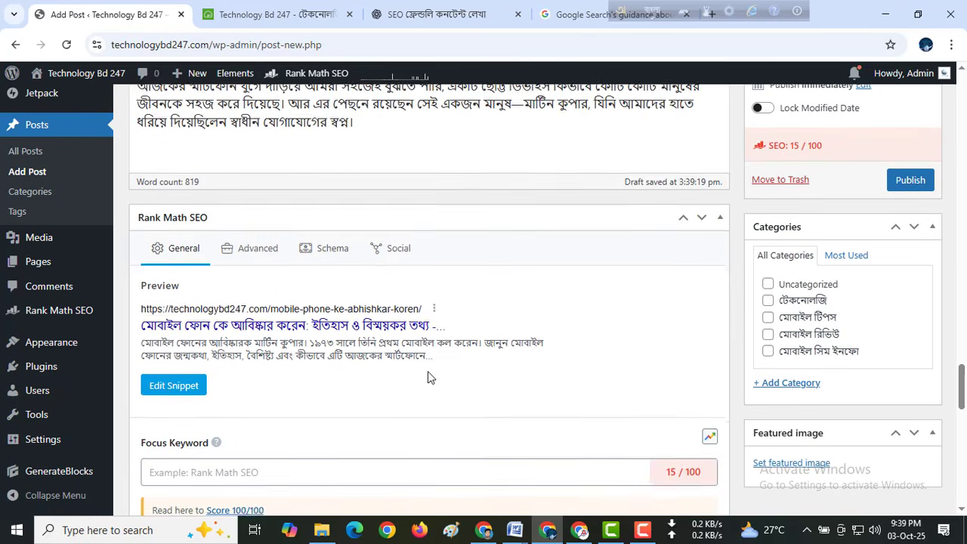
scroll(428, 371, up, 1)
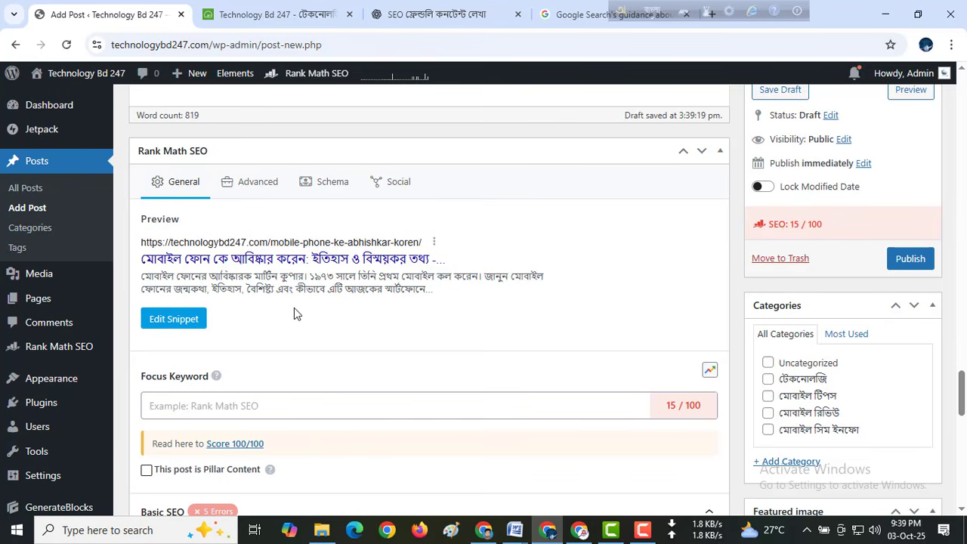
scroll(293, 309, up, 2)
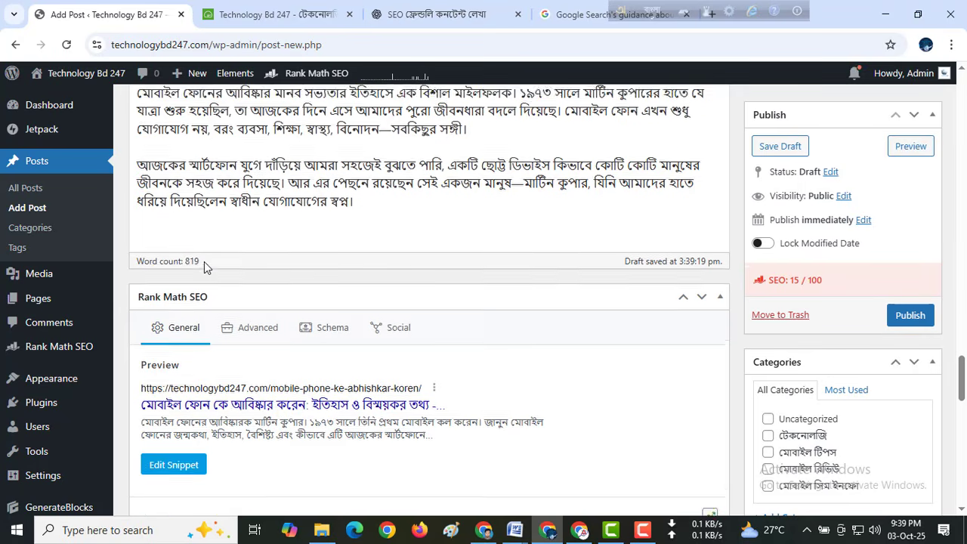
scroll(204, 262, up, 15)
scroll(204, 261, up, 15)
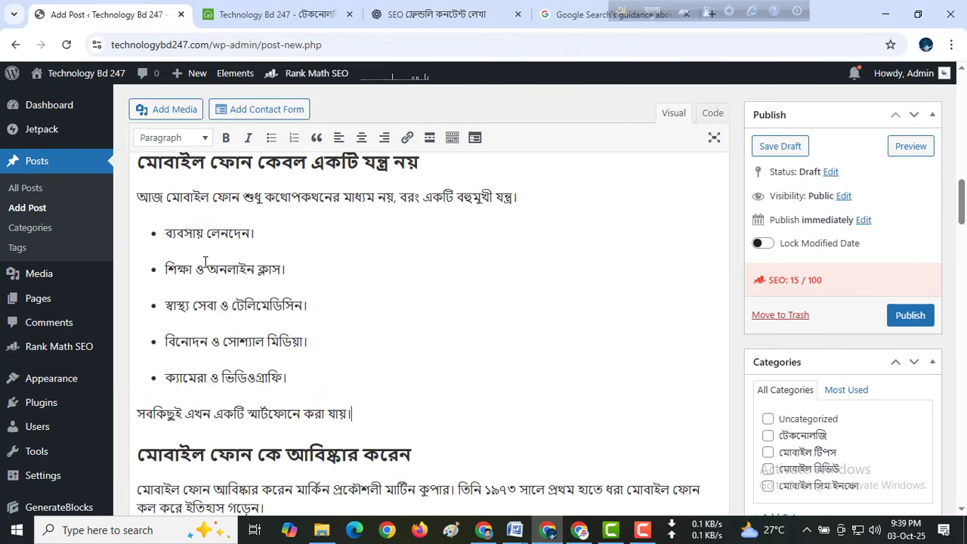
scroll(204, 261, up, 5)
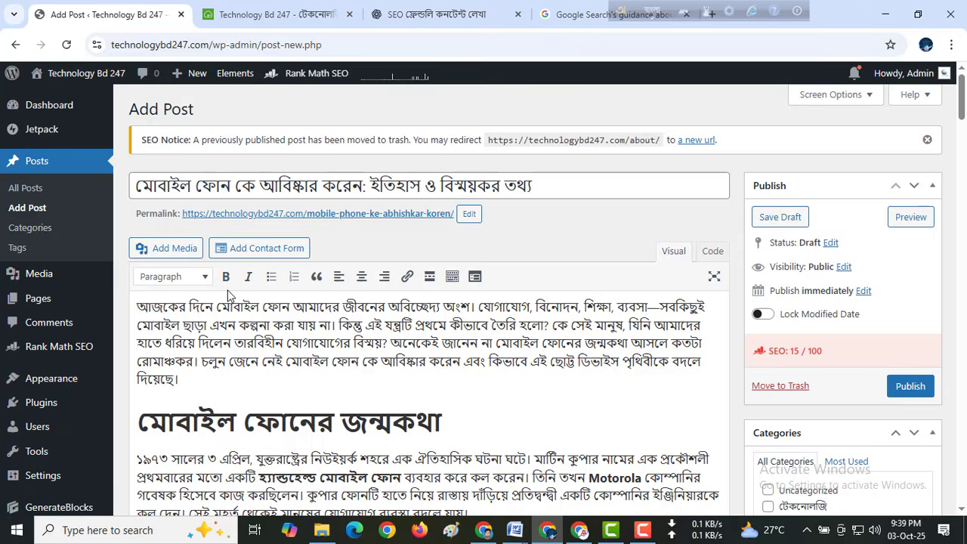
scroll(228, 291, down, 2)
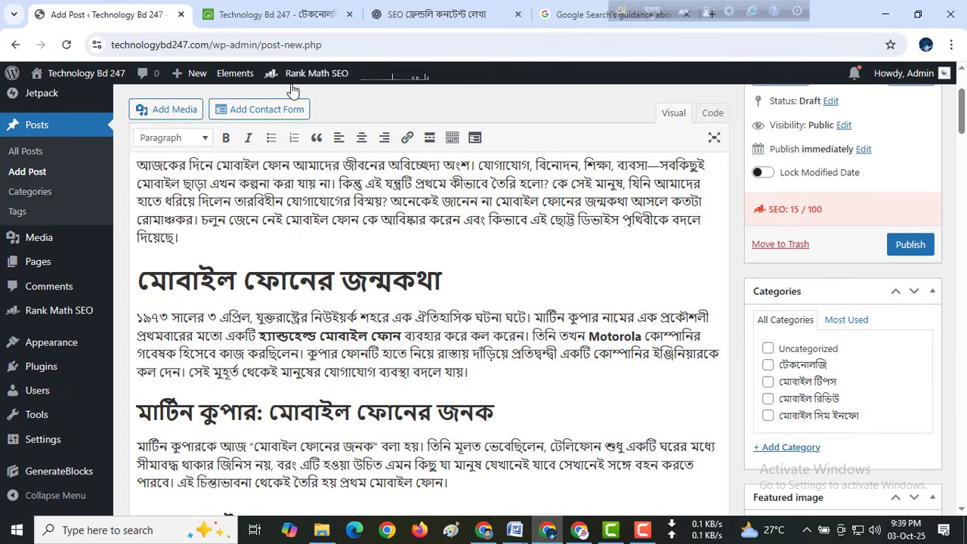
Open ssitbari.com in a new browser tab and open its article "Oppo Find X9 Pro ফুল স্পেসিফিকেশন ও দাম"
drag(624, 11, 815, 46)
click(723, 12)
click(712, 16)
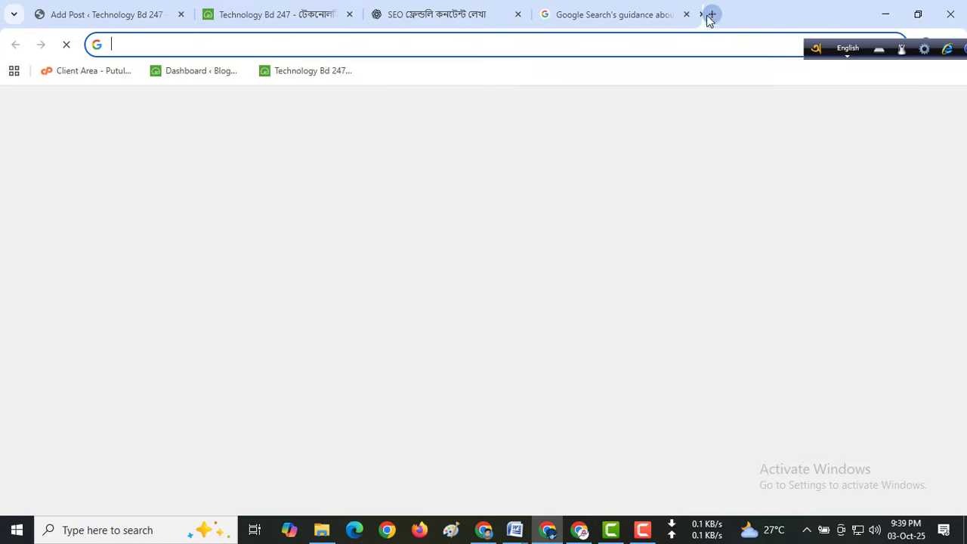
text(ss)
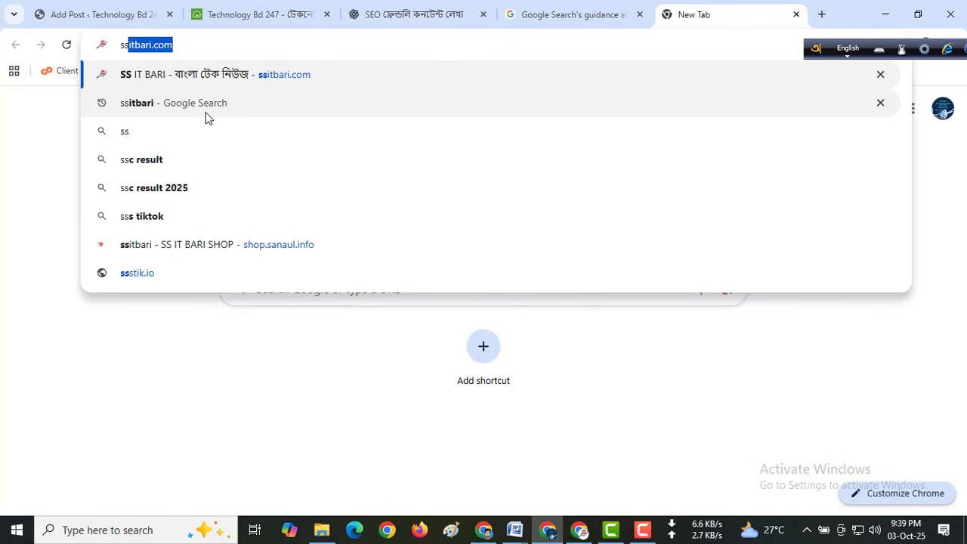
key(Return)
scroll(283, 191, down, 3)
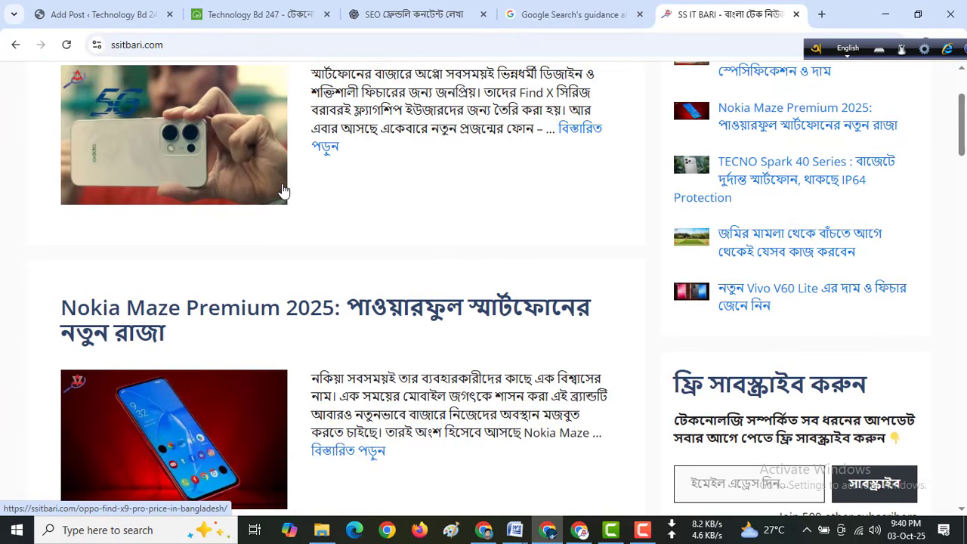
scroll(283, 190, up, 3)
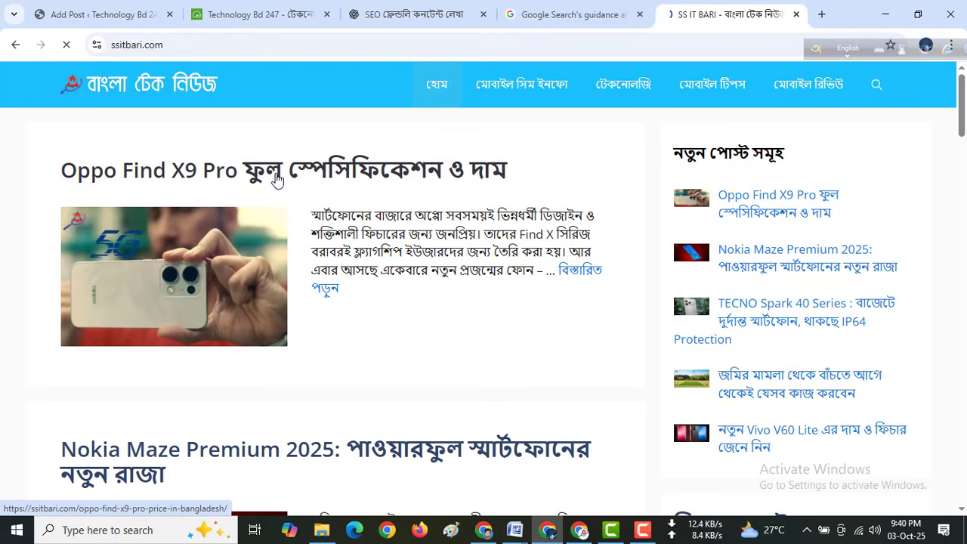
click(276, 179)
scroll(276, 181, down, 3)
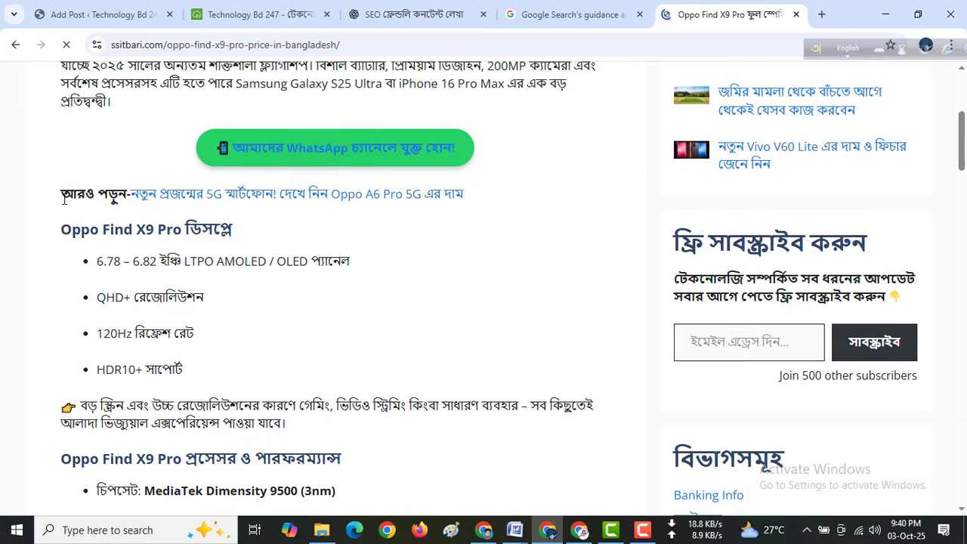
Copy the bold "আরও পড়ুন-" label from the Oppo article onto its own line above the post's "মোবাইল ফোনের জন্মকথা" heading
scroll(125, 226, down, 2)
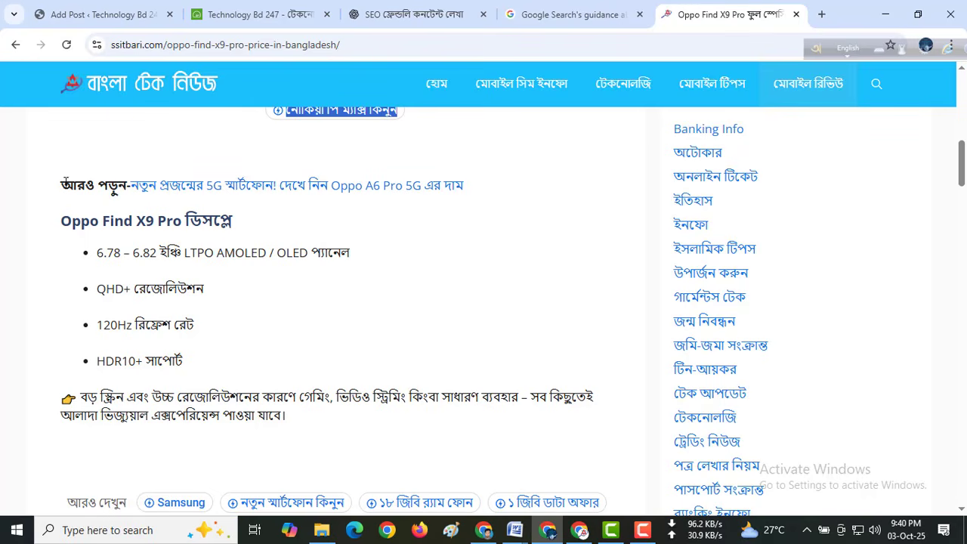
drag(58, 187, 136, 184)
drag(61, 185, 130, 186)
right_click(130, 194)
click(139, 204)
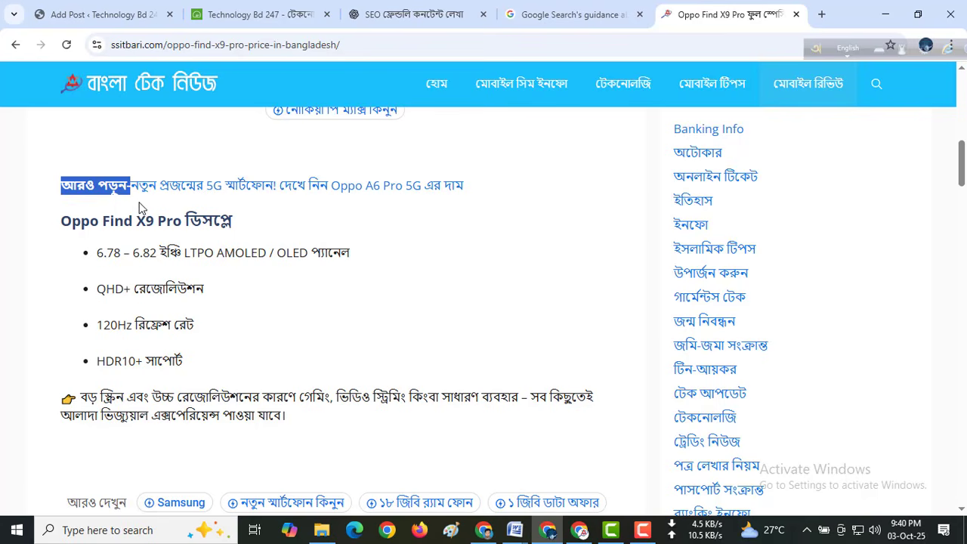
click(102, 19)
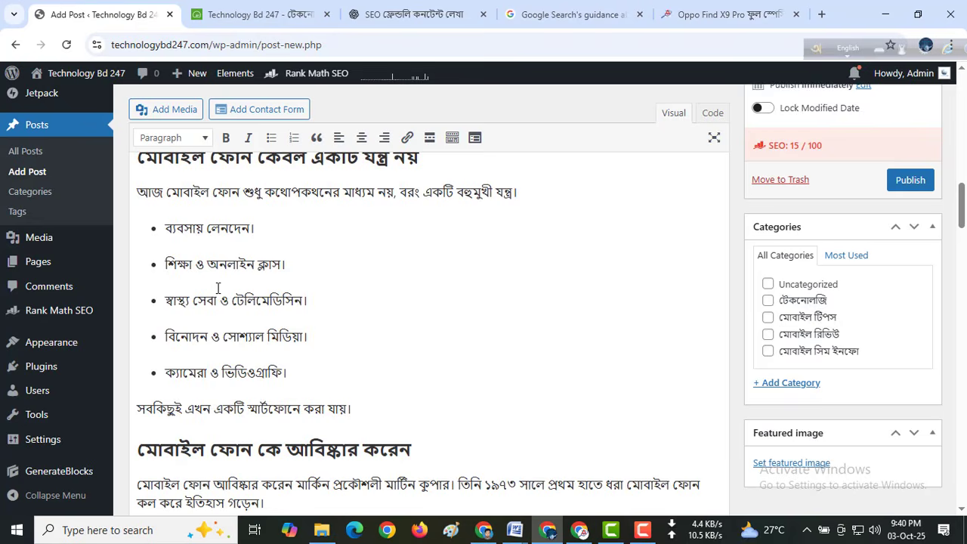
scroll(227, 303, up, 5)
scroll(273, 323, up, 8)
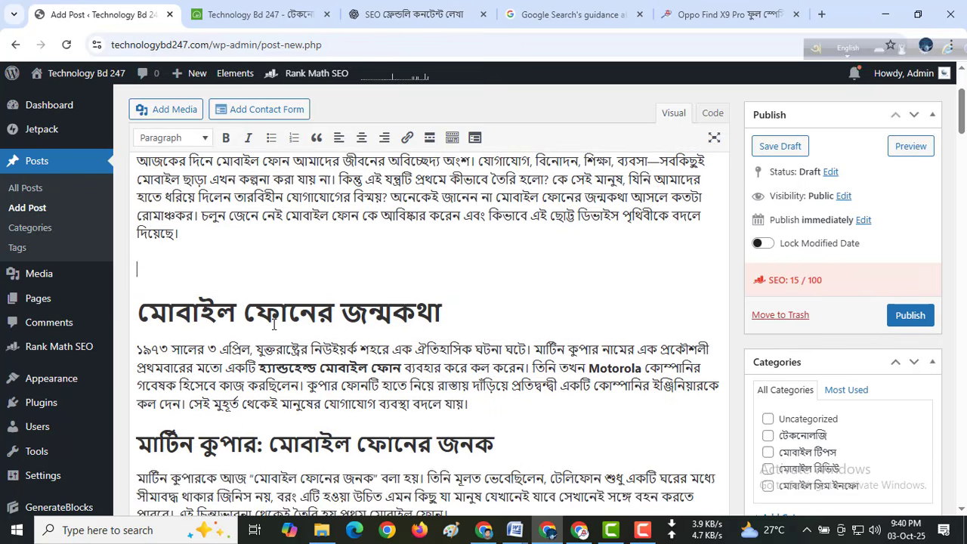
click(165, 319)
key(ctrl+v)
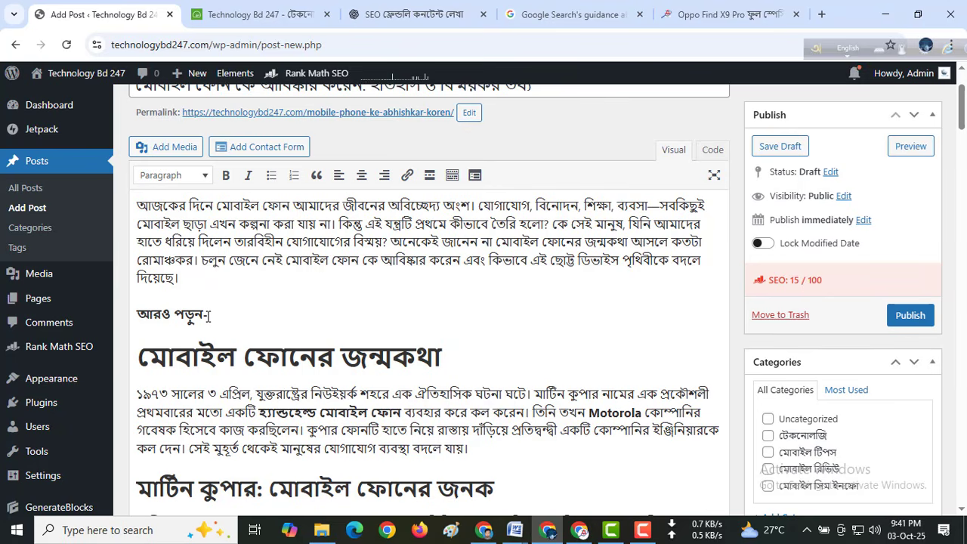
Select the Oppo article's closing lines for copying, from the "লেখার মধ্যে ভাষা জনিত" apology through "পোস্টটি শেয়ার করুন!"
click(694, 18)
scroll(391, 279, down, 4)
scroll(390, 278, down, 15)
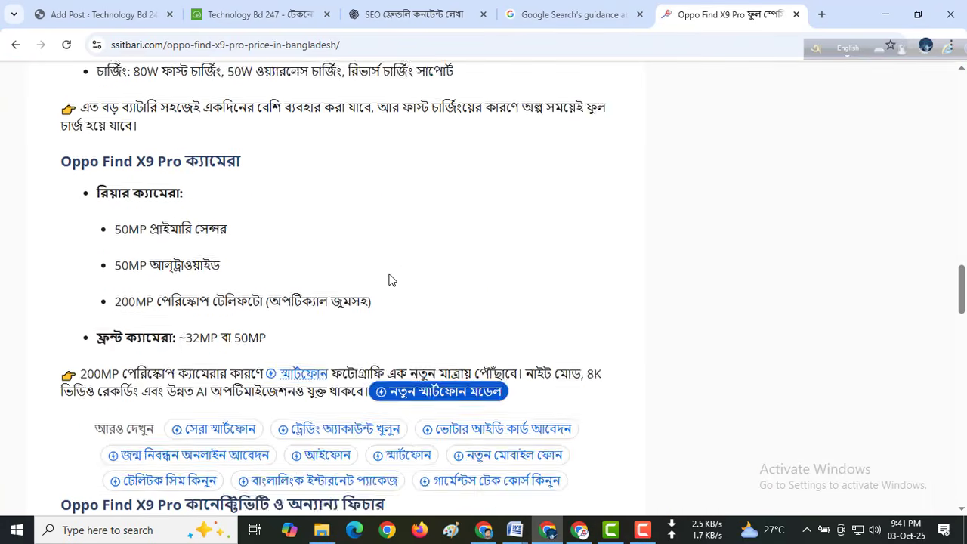
scroll(387, 278, up, 5)
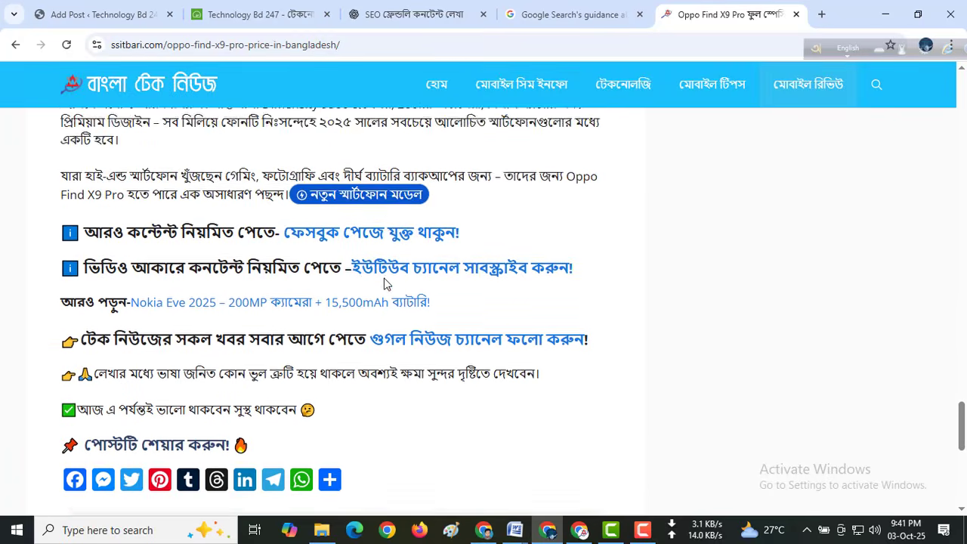
scroll(143, 304, down, 2)
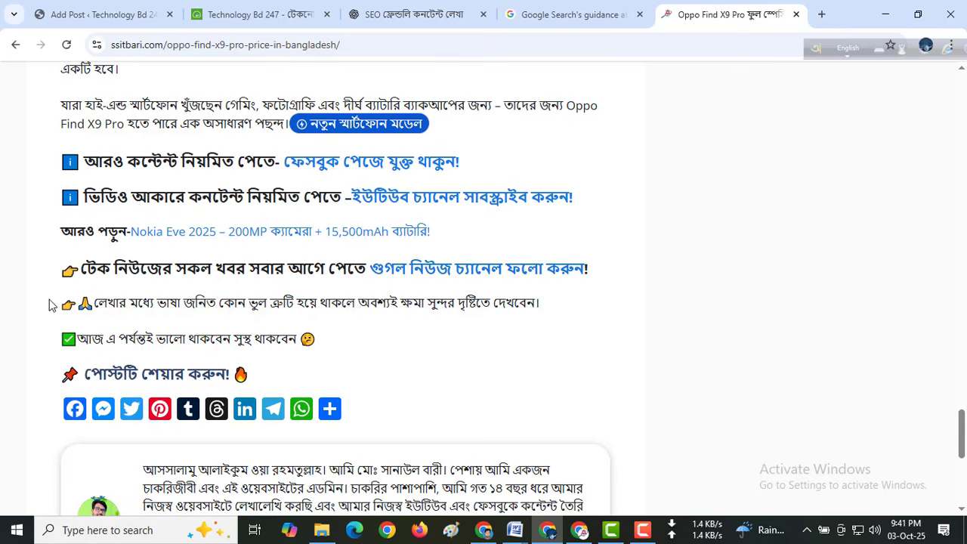
drag(48, 304, 210, 389)
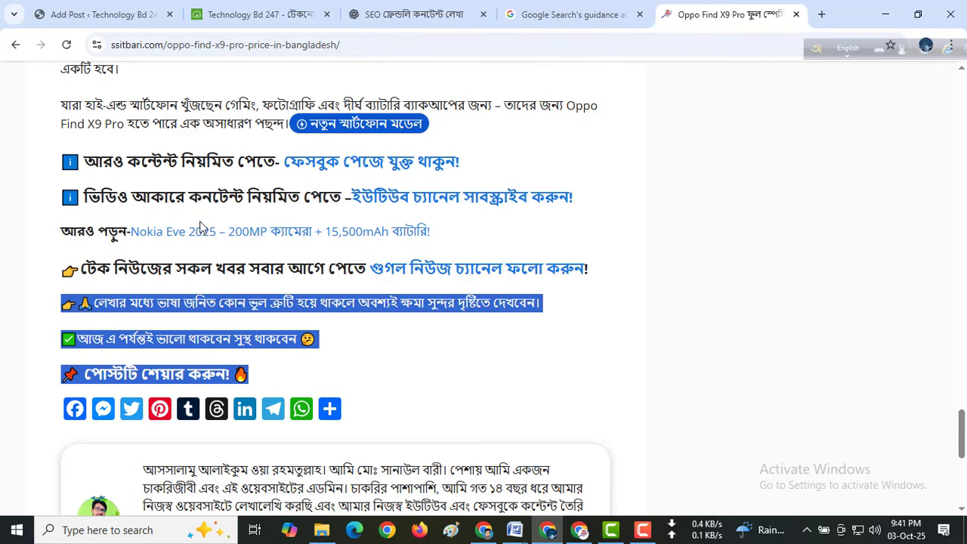
Paste the copied apology, farewell and "পোস্টটি শেয়ার করুন!" lines below the last paragraph of the WordPress post
click(114, 14)
scroll(288, 371, down, 3)
scroll(287, 371, down, 15)
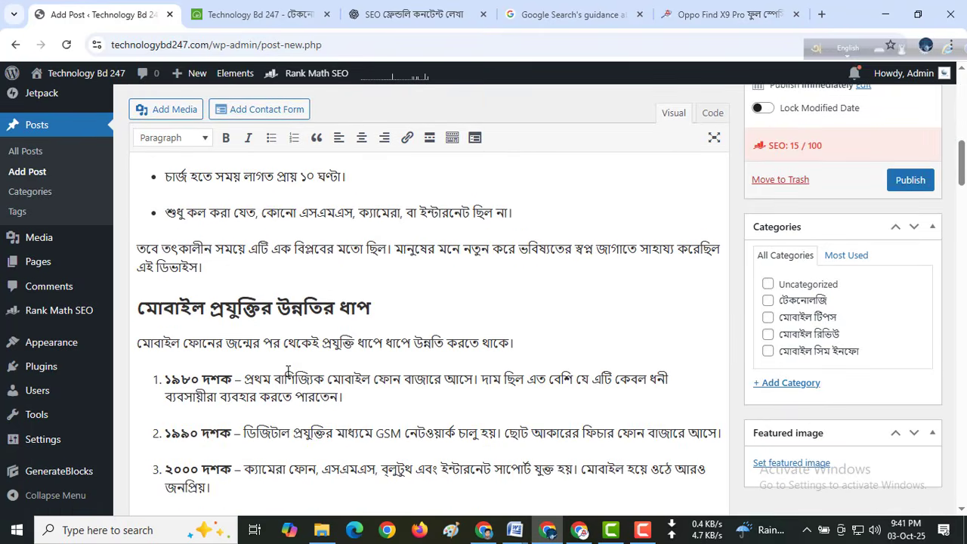
scroll(287, 371, down, 20)
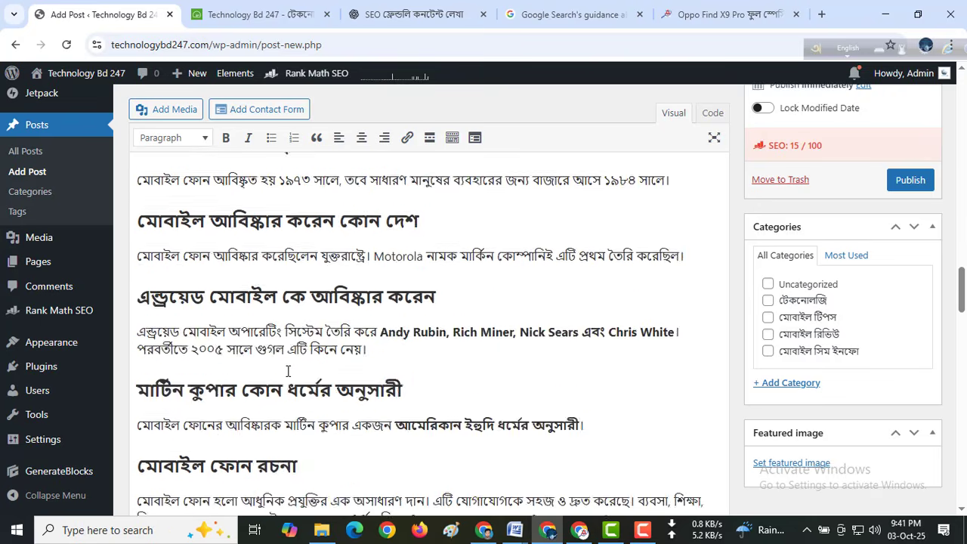
scroll(288, 371, down, 1)
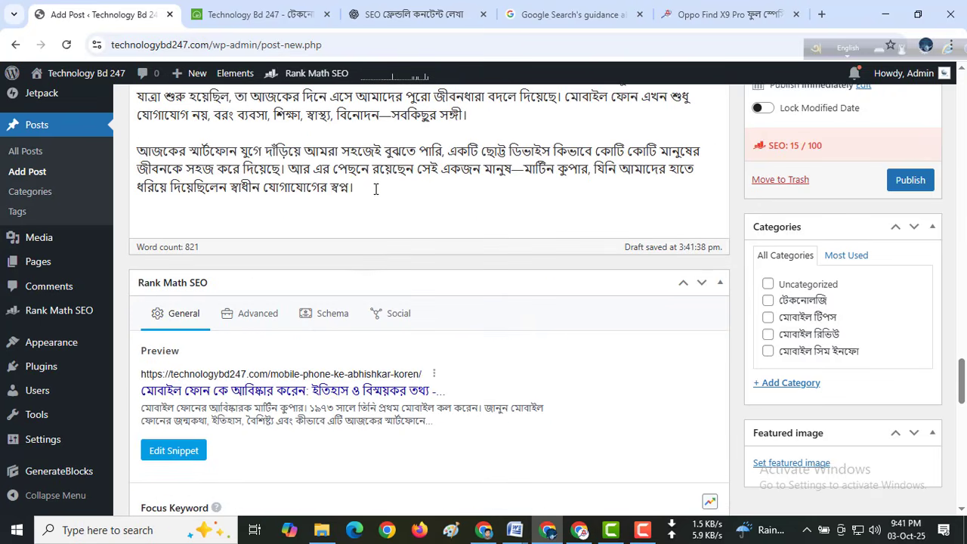
key(Return)
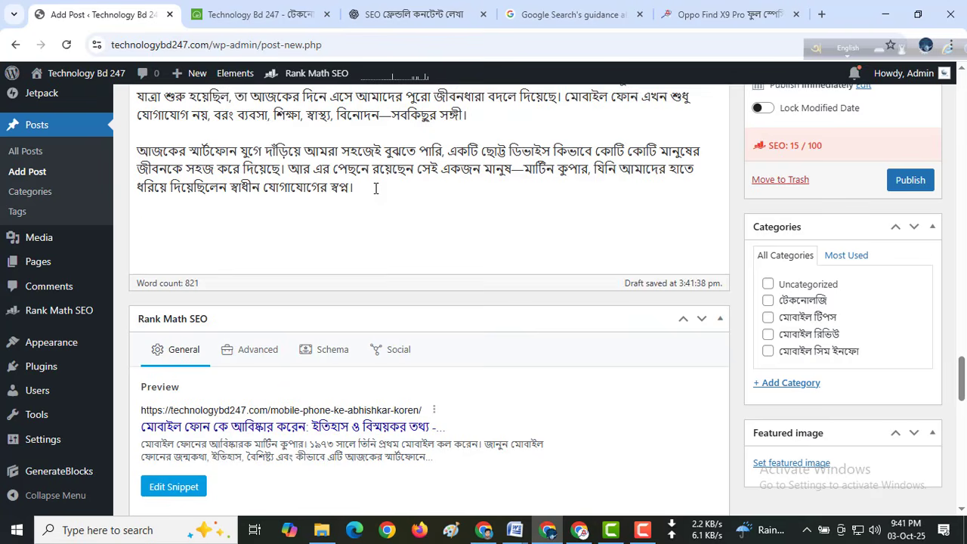
text(👉🙏 লেখার মধ্যে ভাষা জনিত কোন ভুল ত্রুটি হয়ে থাকলে অবশ্যই ক্ষমা সুন্দর দৃষ্টিতে দেখবেন। ✅আজ এ পর্যন্তই ভালো থাকবেন সুস্থ থাকবেন 😕 পোস্টটি শেয়ার করুন! 🔥)
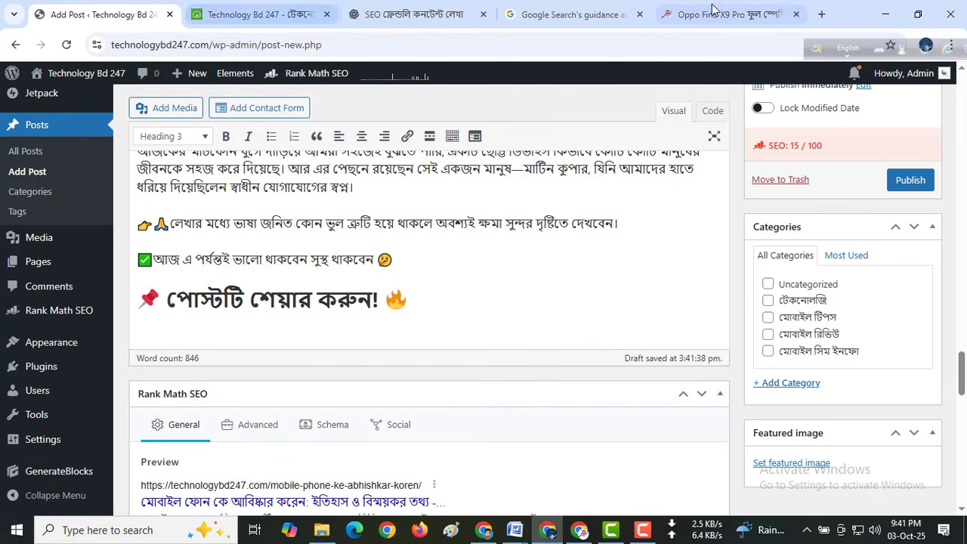
Copy the Facebook page, YouTube channel and "আরও পড়ুন-Nokia Eve 2025" lines from the Oppo article to above the post's apology line
click(722, 14)
scroll(388, 250, up, 8)
scroll(381, 247, down, 9)
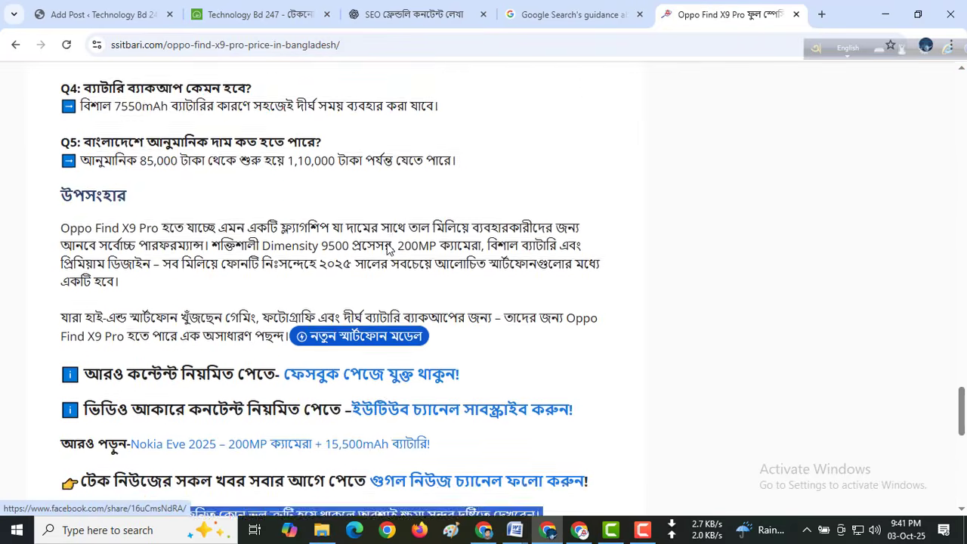
scroll(141, 250, up, 1)
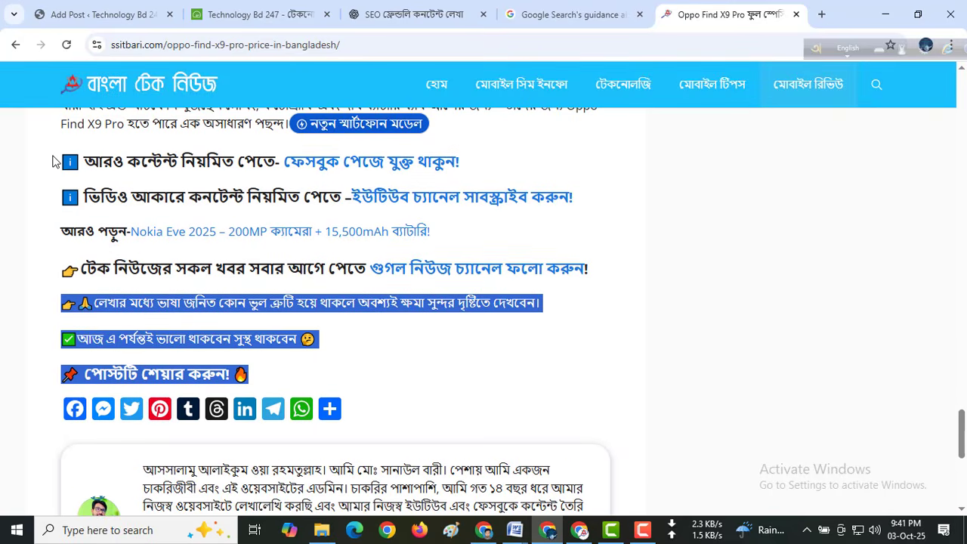
drag(55, 159, 453, 232)
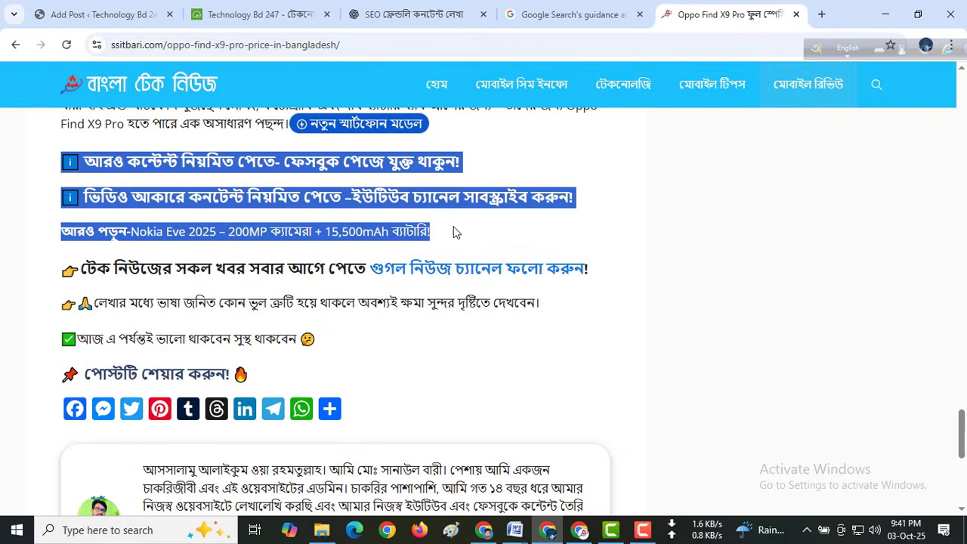
click(102, 21)
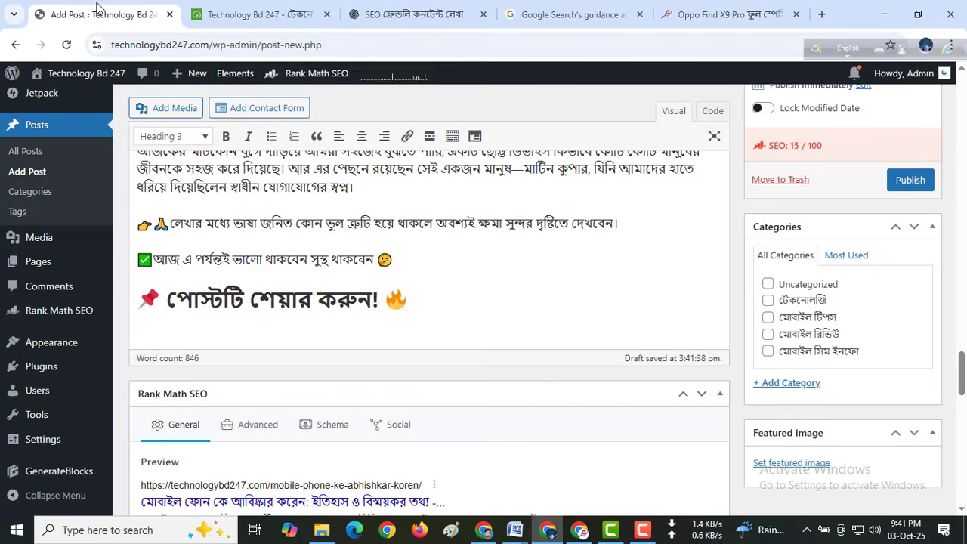
click(372, 189)
key(Return)
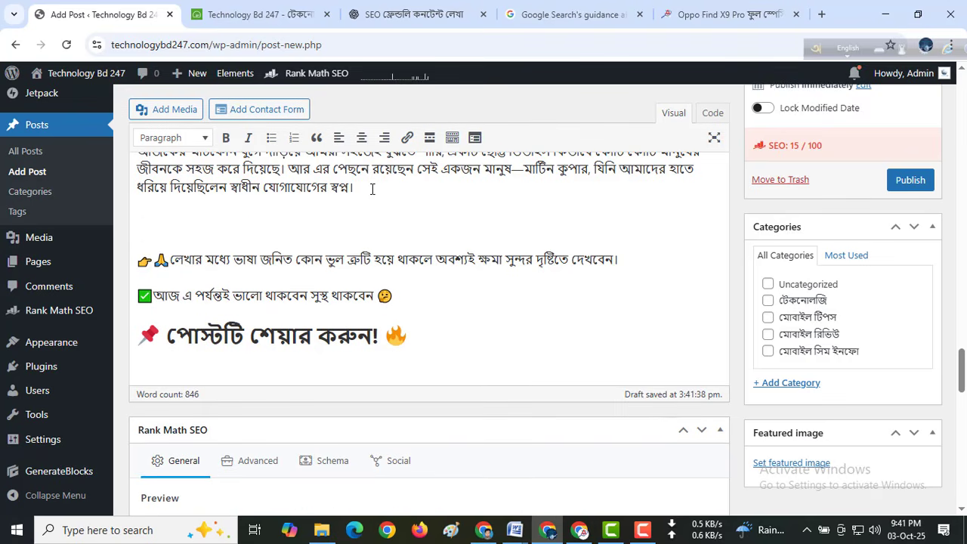
key(ctrl+v)
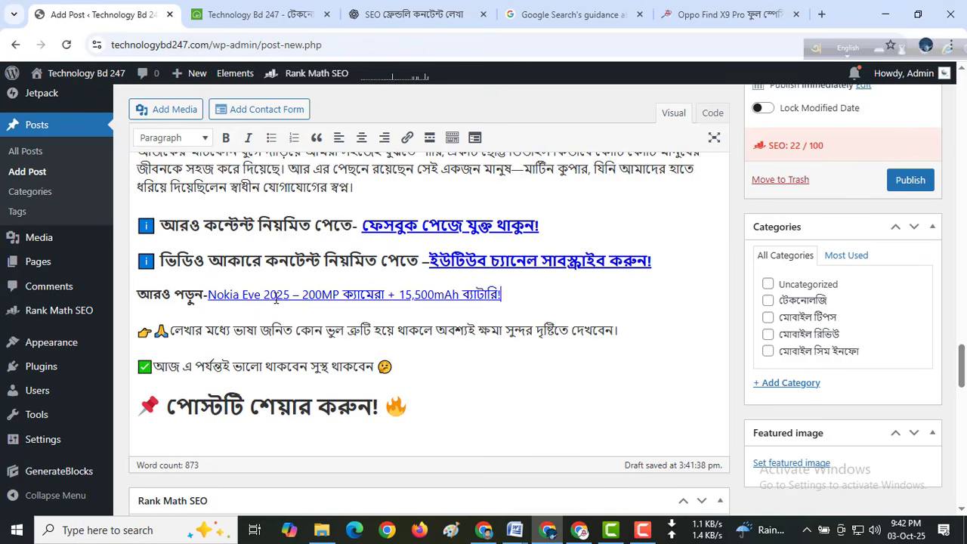
Remove the link from "নতুন প্রজন্মের 5G স্মার্টফোন! দেখে নিন Oppo A6 Pro 5G এর দাম" beside "আরও পড়ুন-" and select that text
key(ctrl+z)
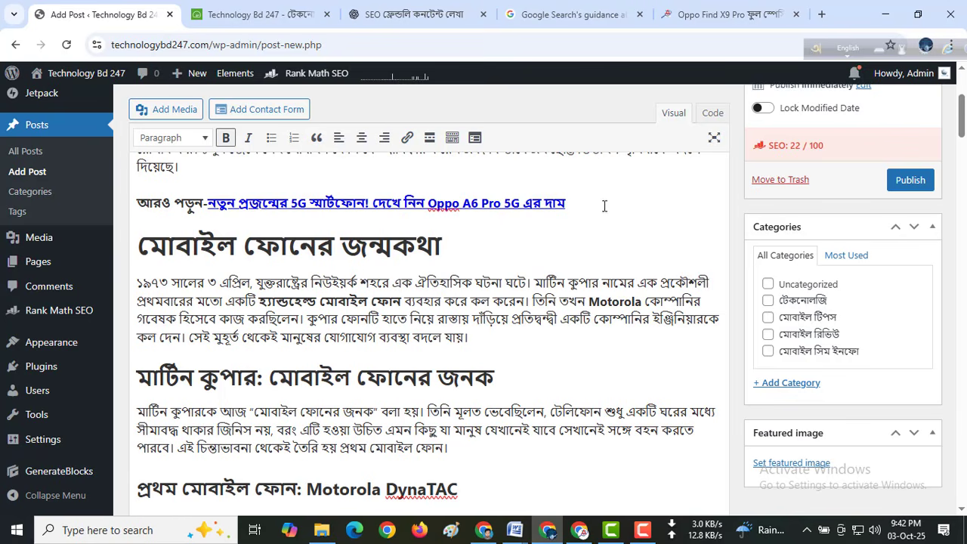
drag(595, 204, 211, 203)
click(493, 229)
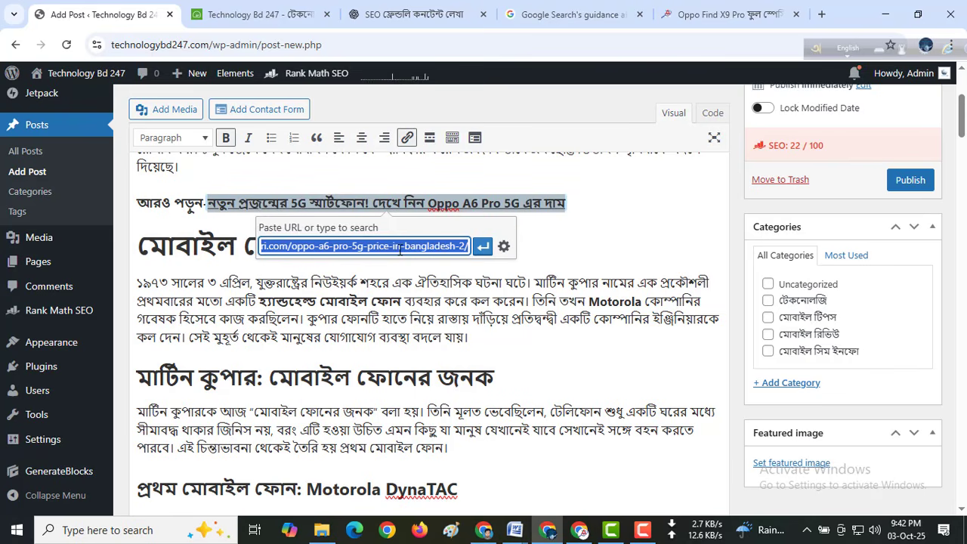
key(BackSpace)
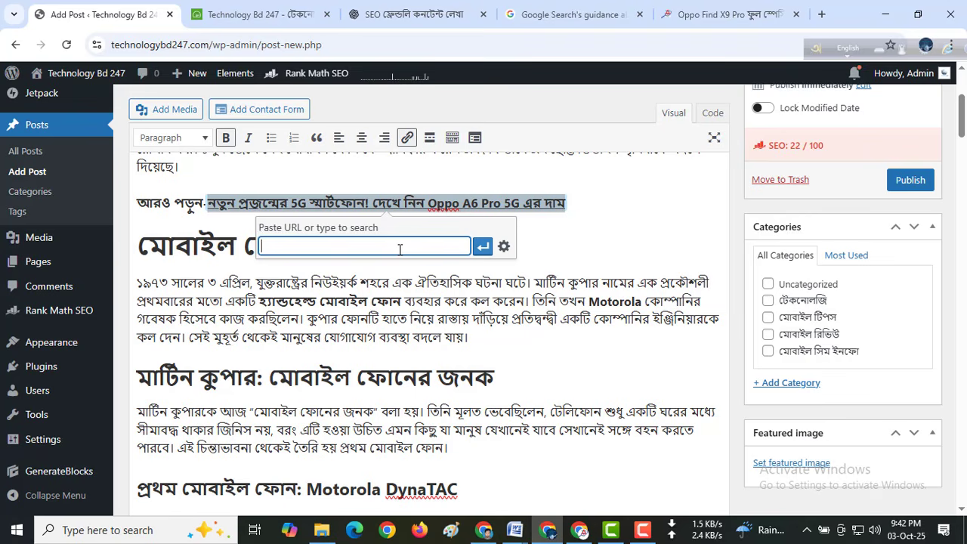
click(482, 247)
click(579, 219)
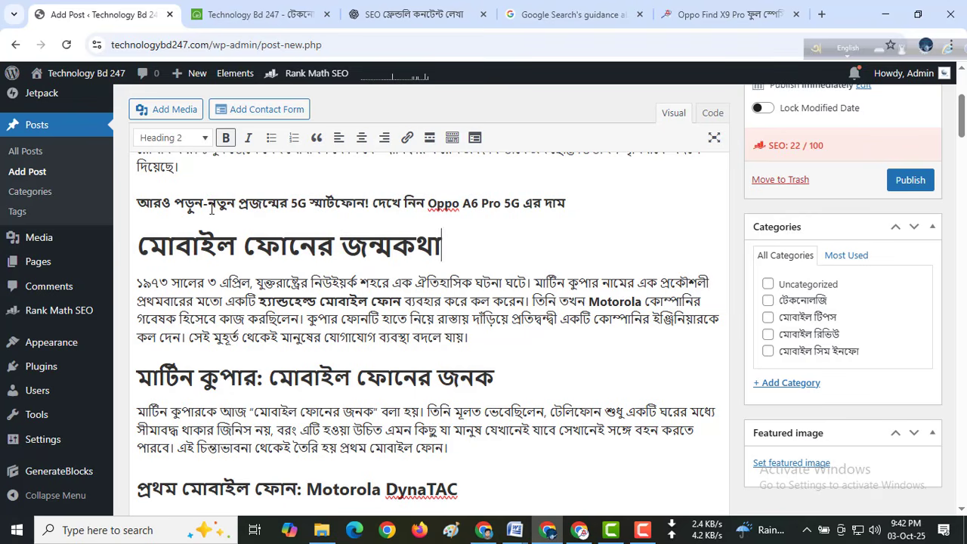
drag(210, 202, 569, 206)
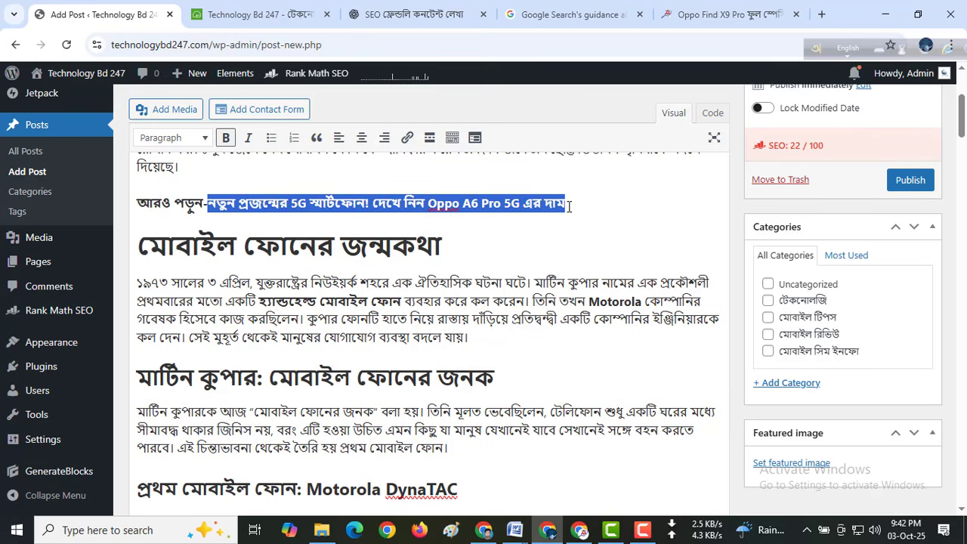
Link the selected Oppo A6 Pro 5G title after "আরও পড়ুন-" to technologybd247.com/the-fastest-wordpress-theme/
click(407, 140)
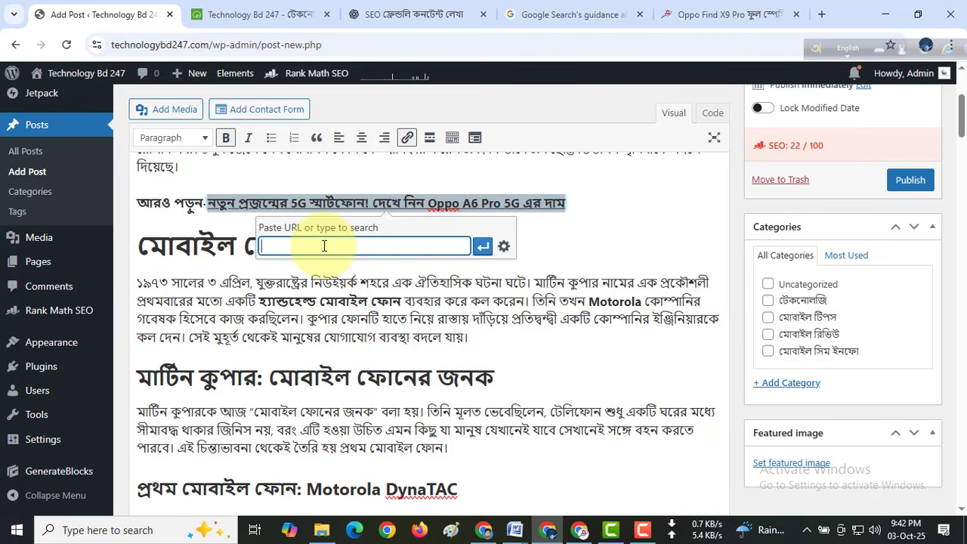
key(ctrl+v)
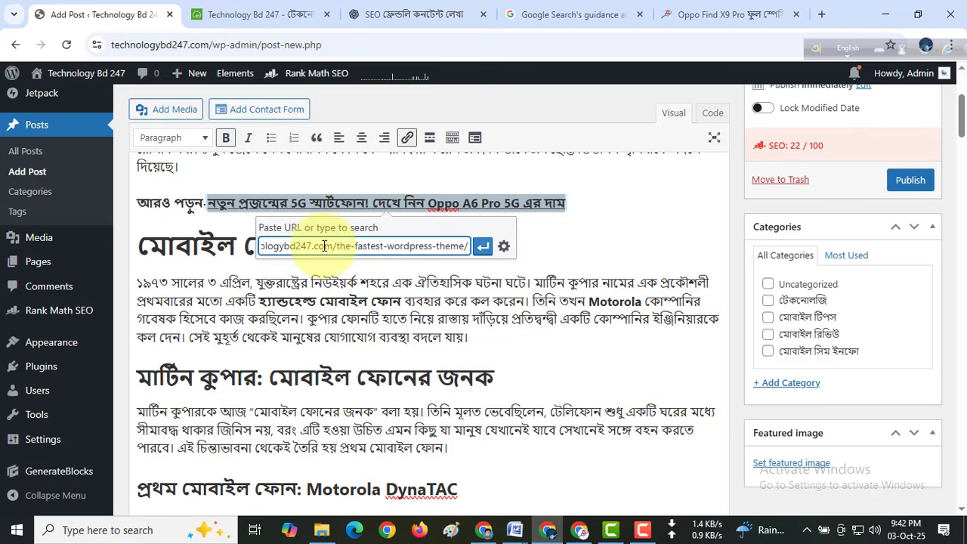
click(480, 257)
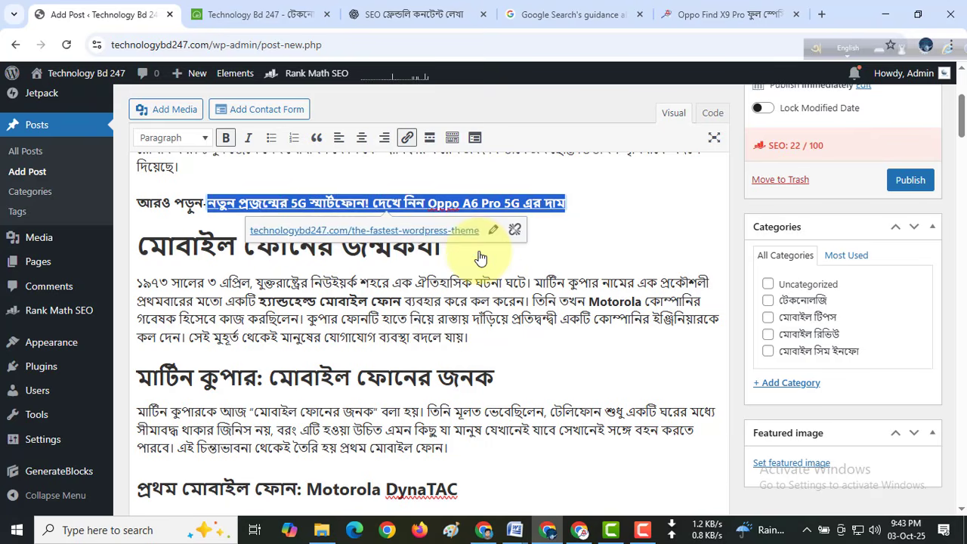
click(273, 175)
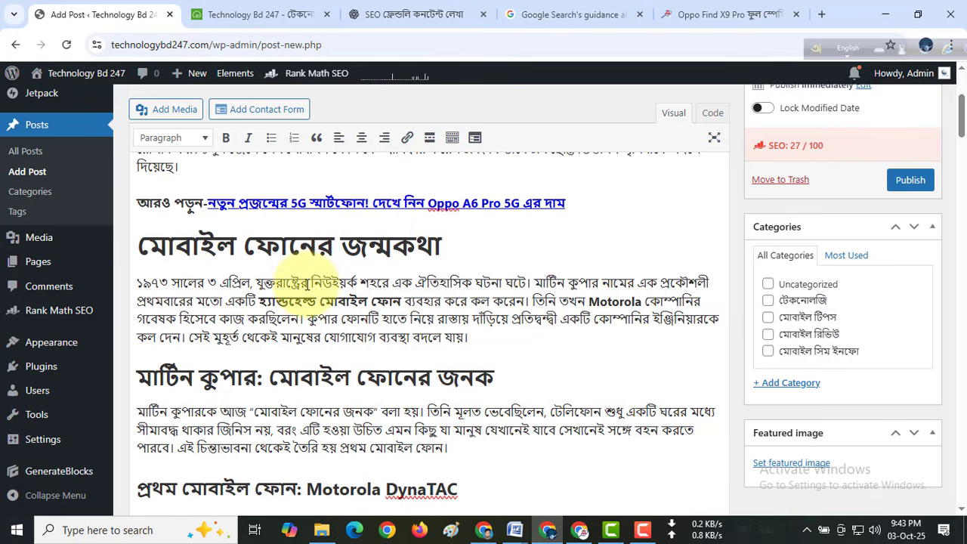
Browse the article listing on the ssitbari.com home page, and return to the post being edited
click(728, 14)
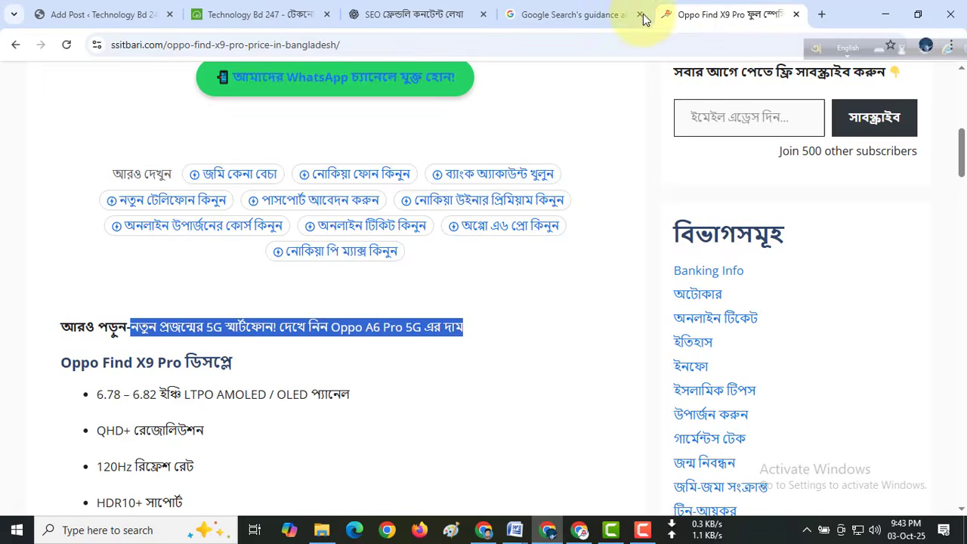
scroll(323, 249, up, 10)
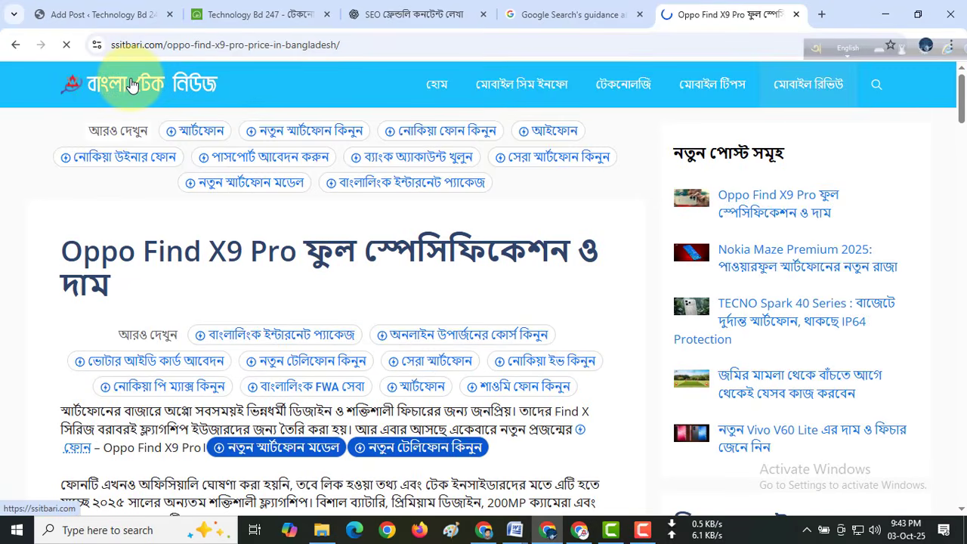
scroll(274, 241, down, 8)
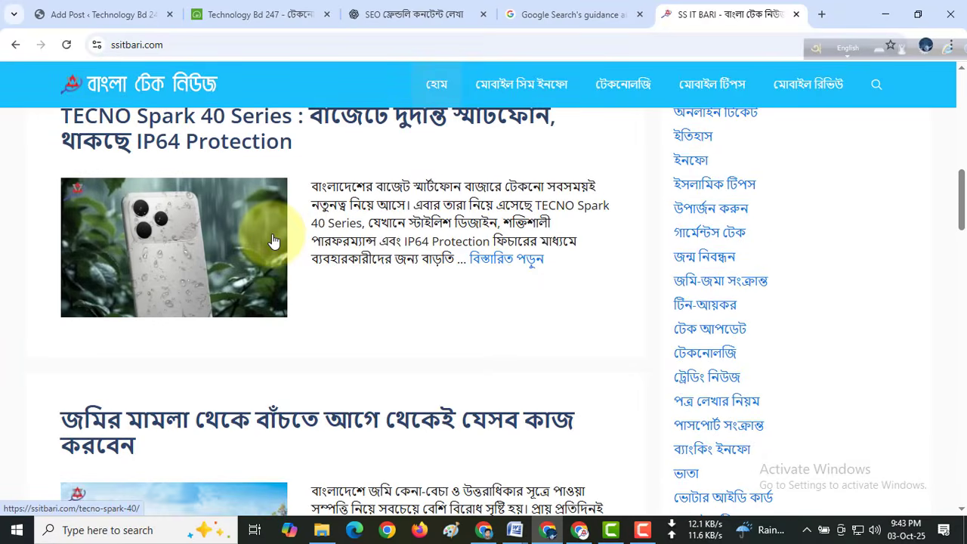
click(98, 14)
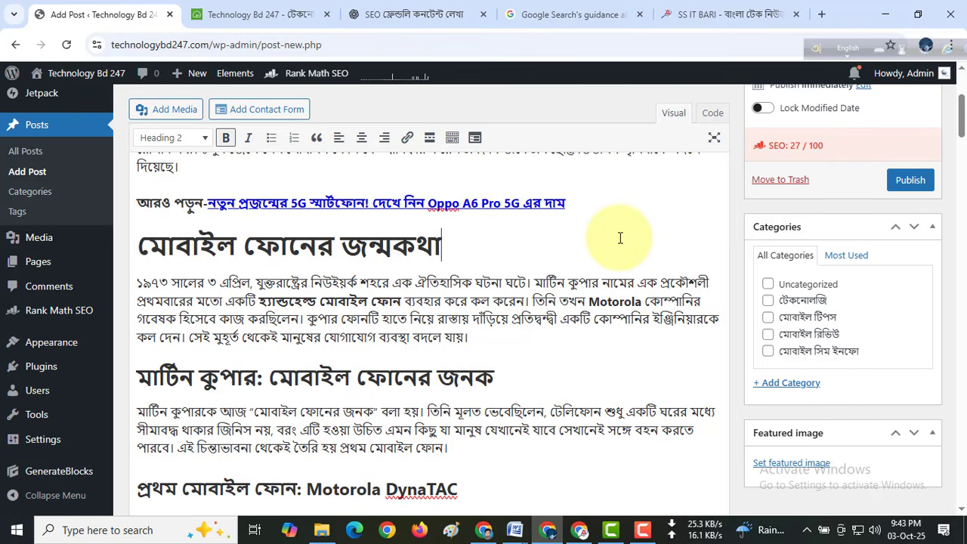
Set the article type of the post's Rank Math Article schema to Blog Post and save it for this post
scroll(400, 325, down, 4)
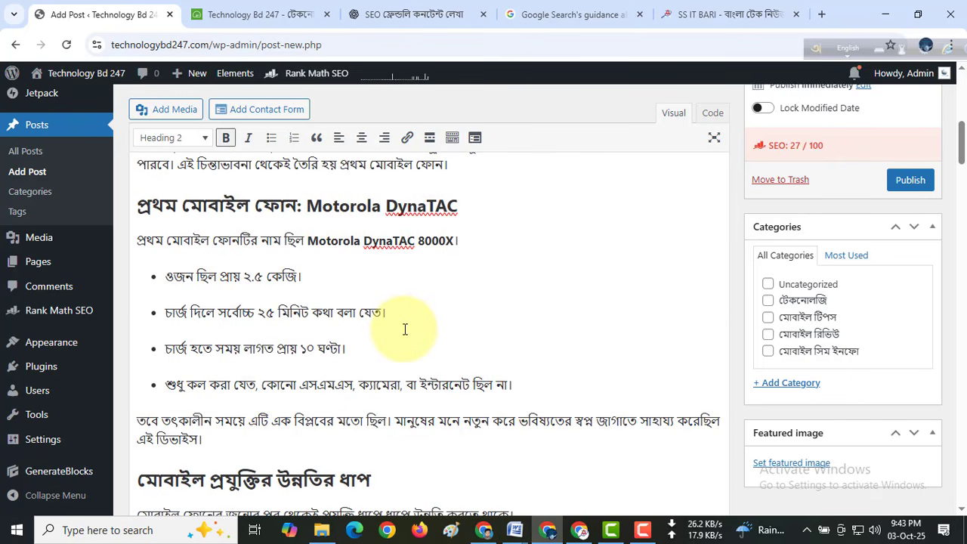
scroll(405, 329, down, 3)
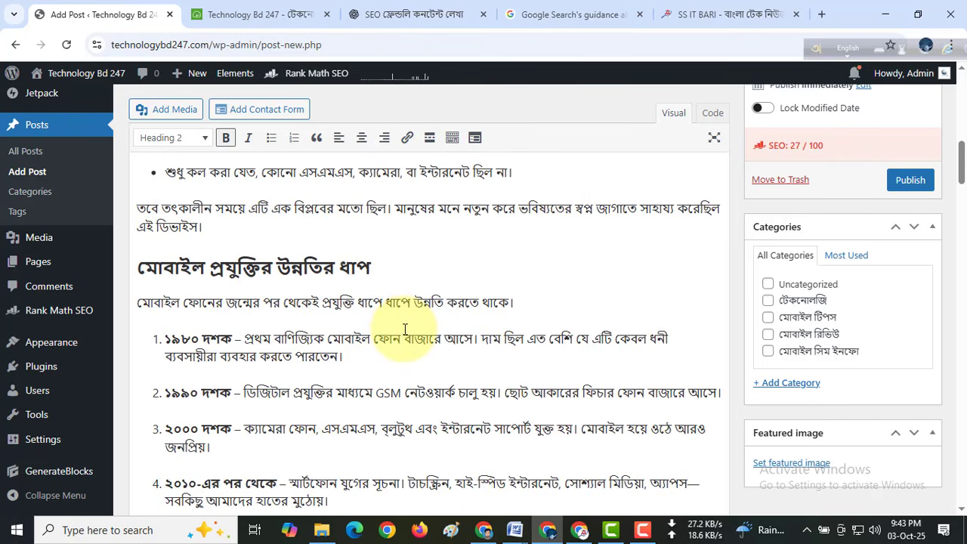
scroll(404, 329, down, 15)
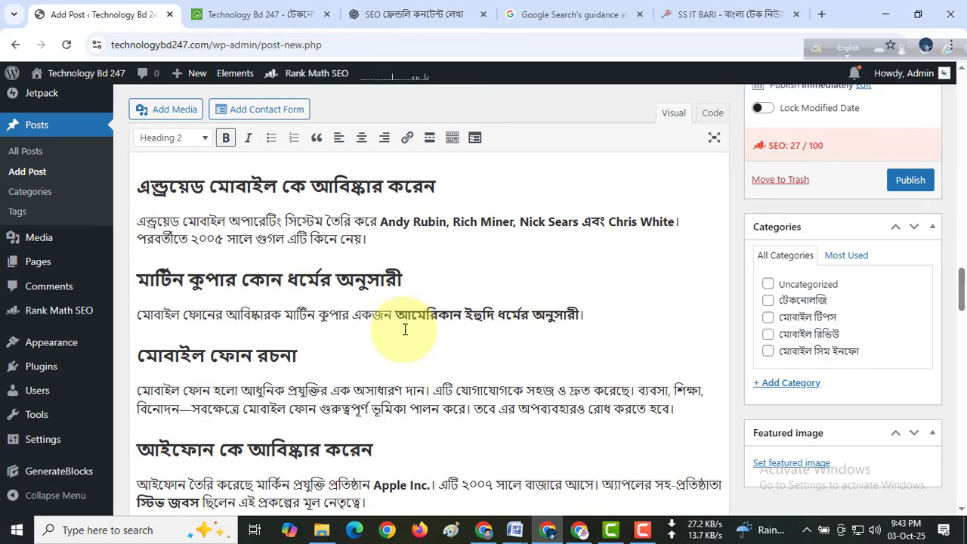
scroll(405, 330, down, 20)
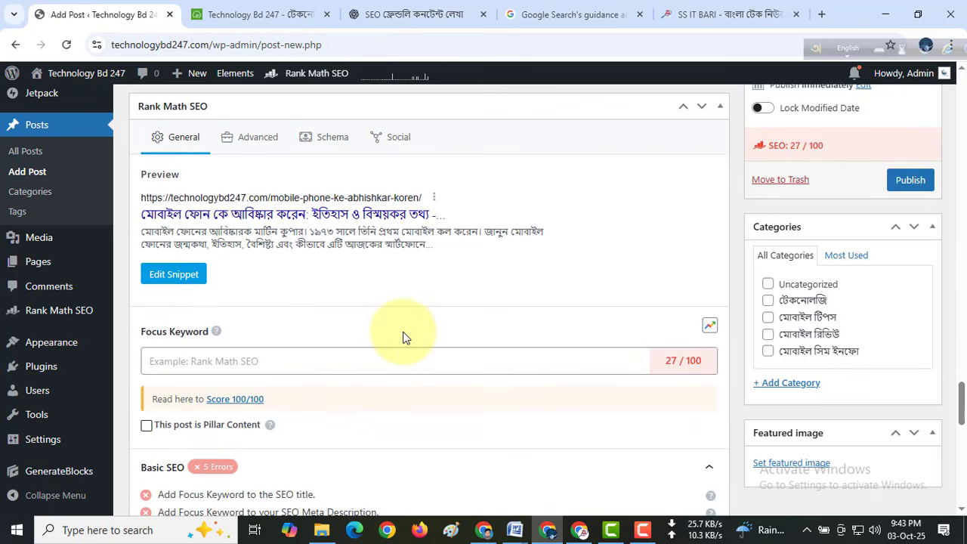
scroll(405, 337, up, 1)
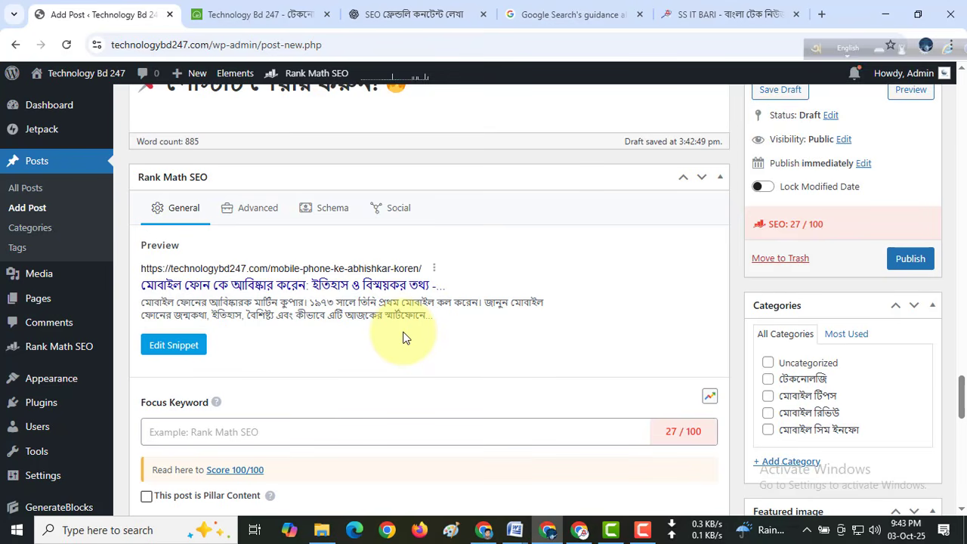
click(321, 211)
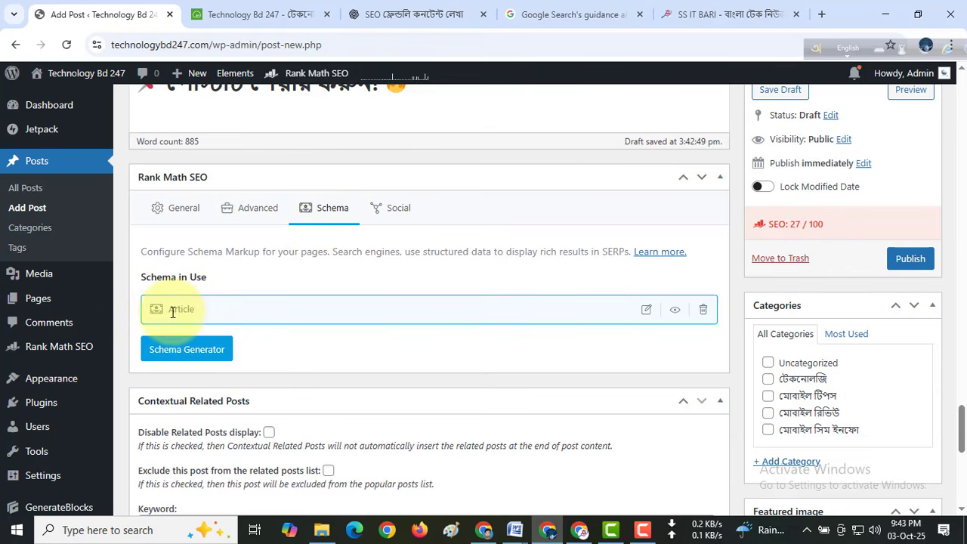
click(643, 310)
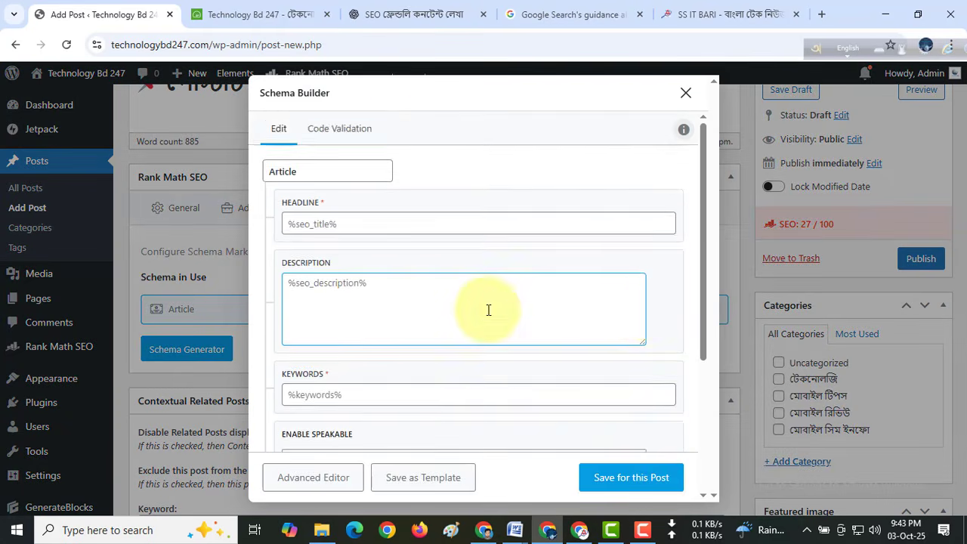
scroll(442, 316, down, 3)
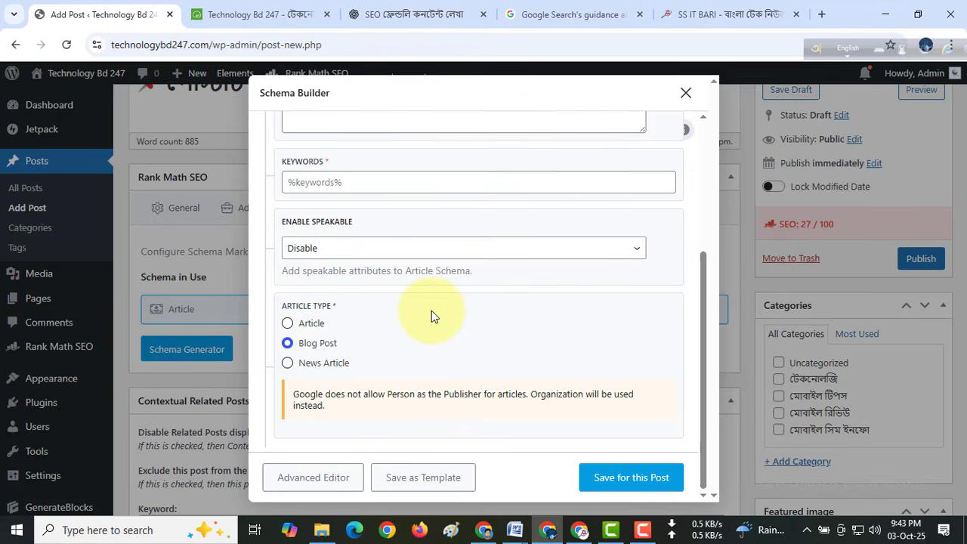
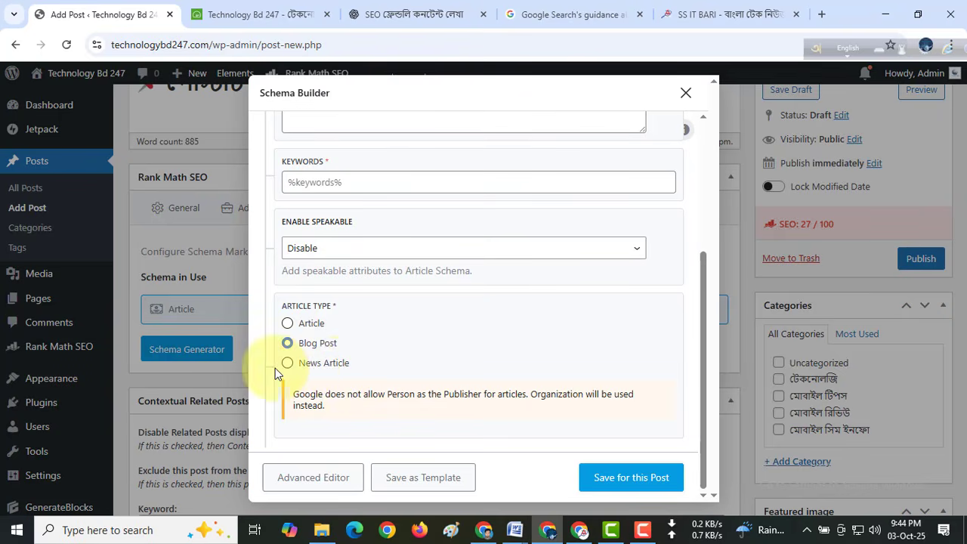
click(320, 370)
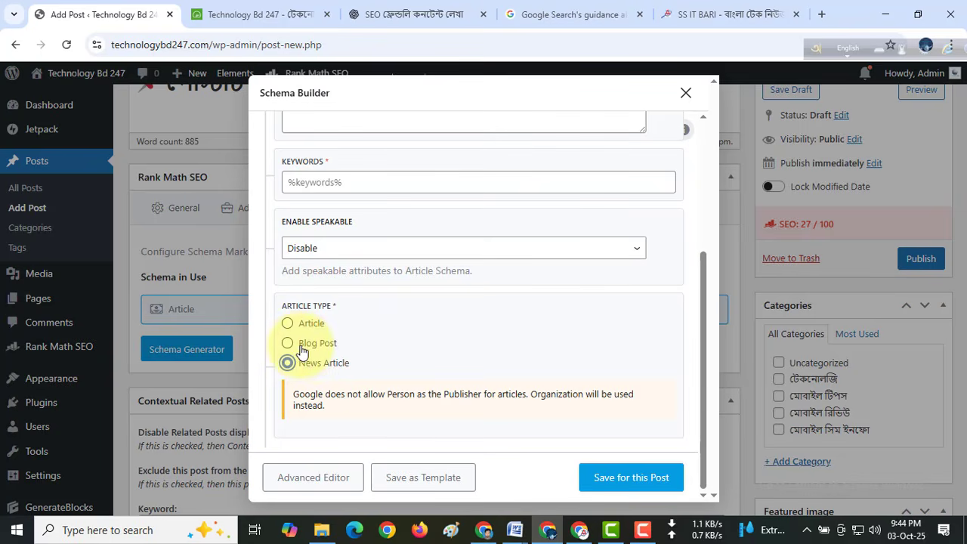
click(312, 351)
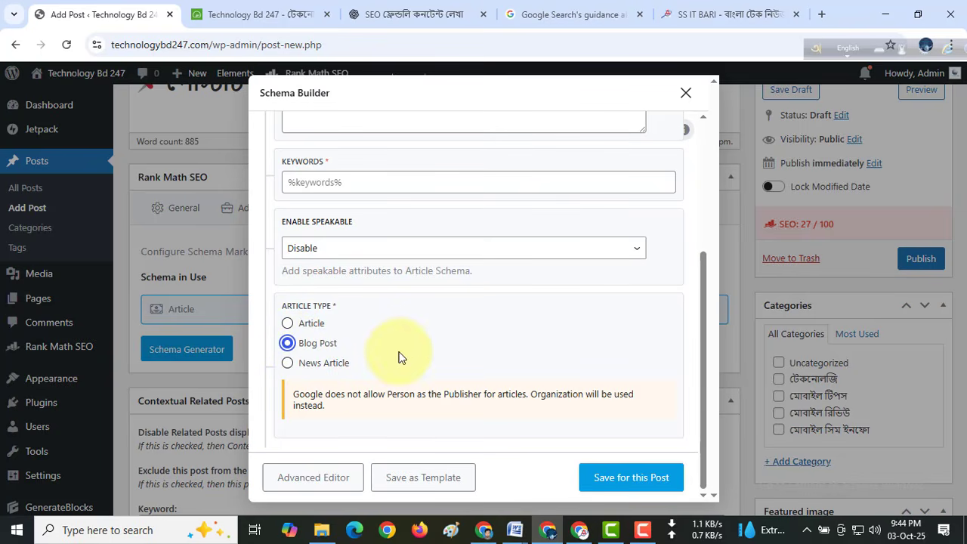
click(616, 484)
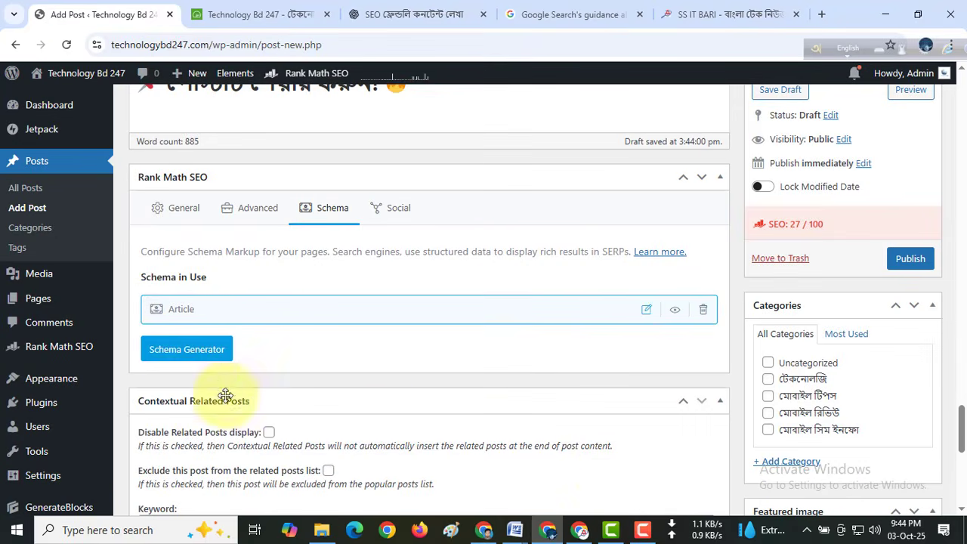
Start an FAQ schema for the post with the Schema Generator and add one question group to it
click(178, 357)
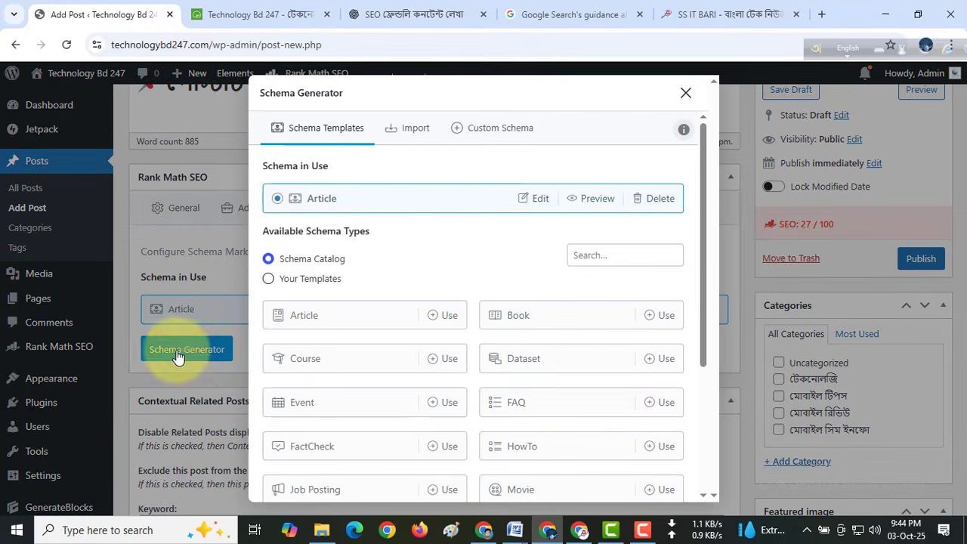
click(561, 403)
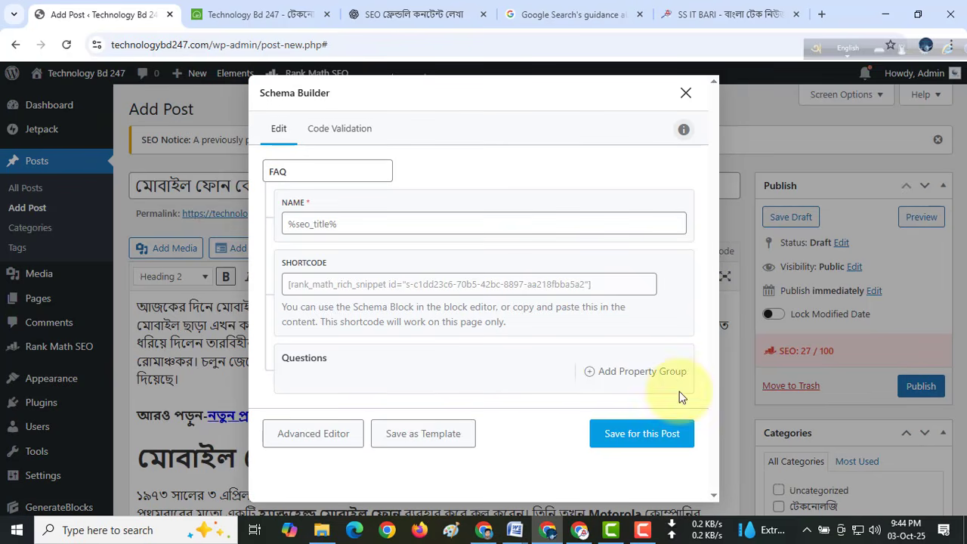
click(641, 371)
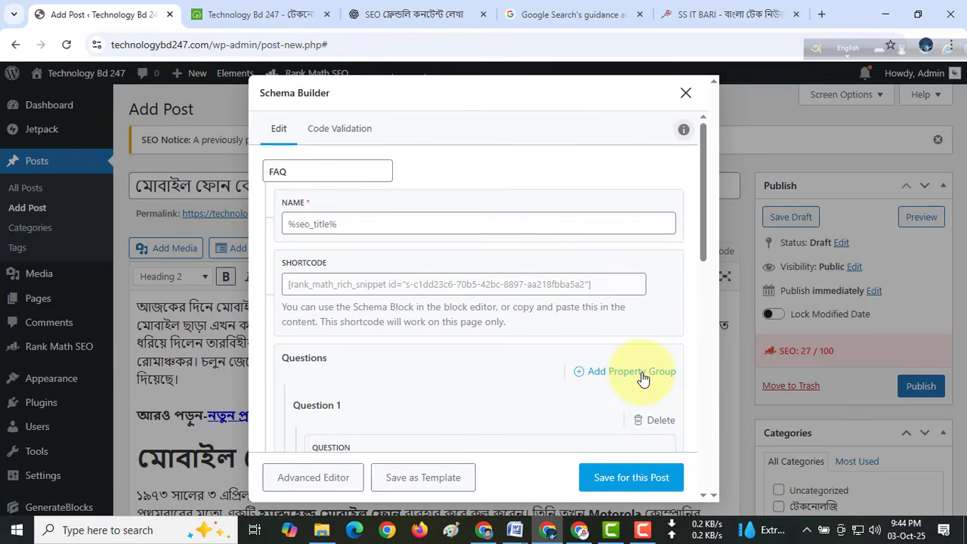
scroll(641, 377, down, 2)
scroll(394, 348, down, 2)
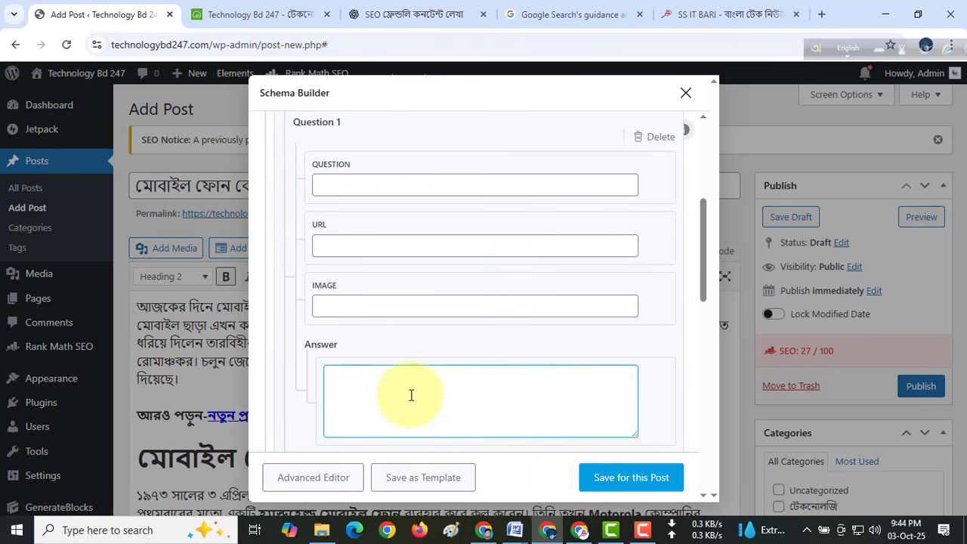
In the New Microsoft Office Word Document, add commas after the first two "People also ask" questions and copy the first three questions
click(514, 529)
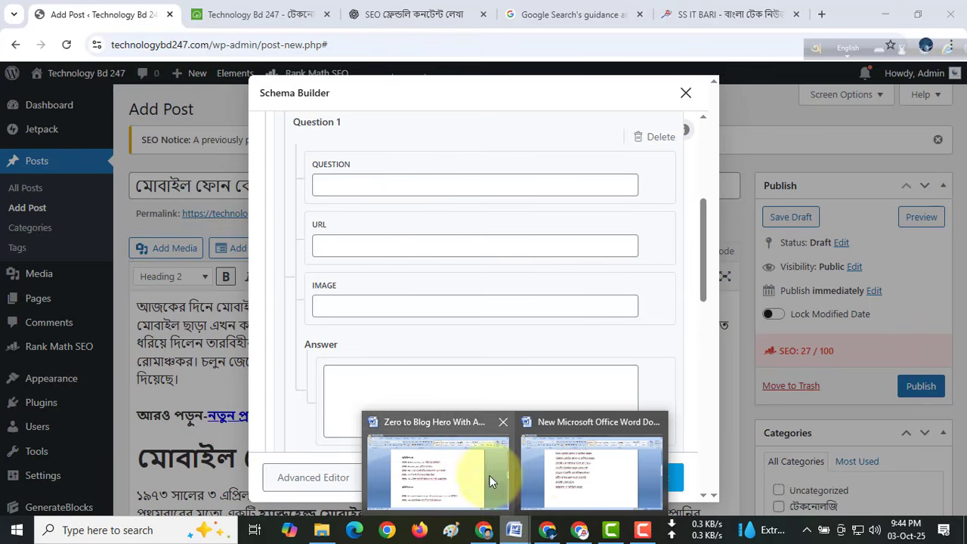
click(575, 463)
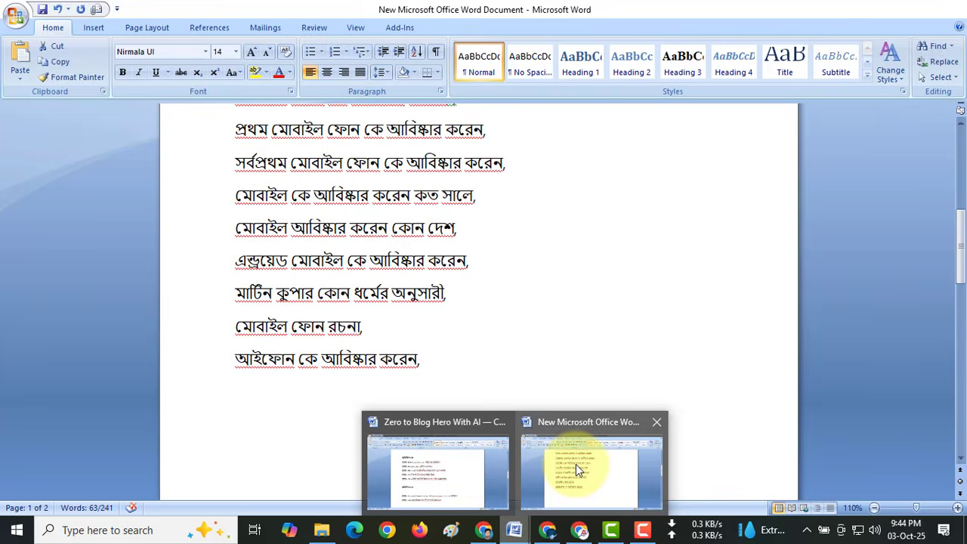
scroll(451, 370, down, 6)
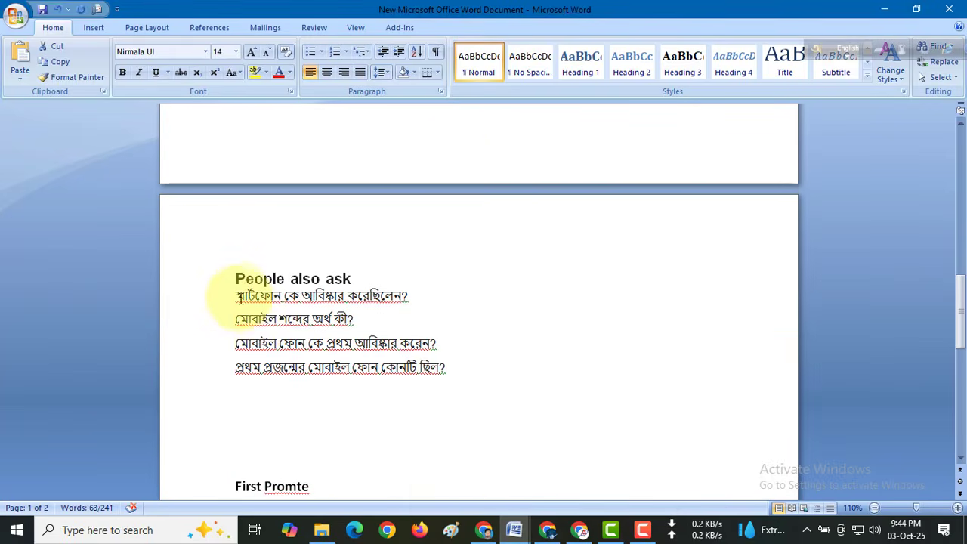
drag(240, 297, 451, 337)
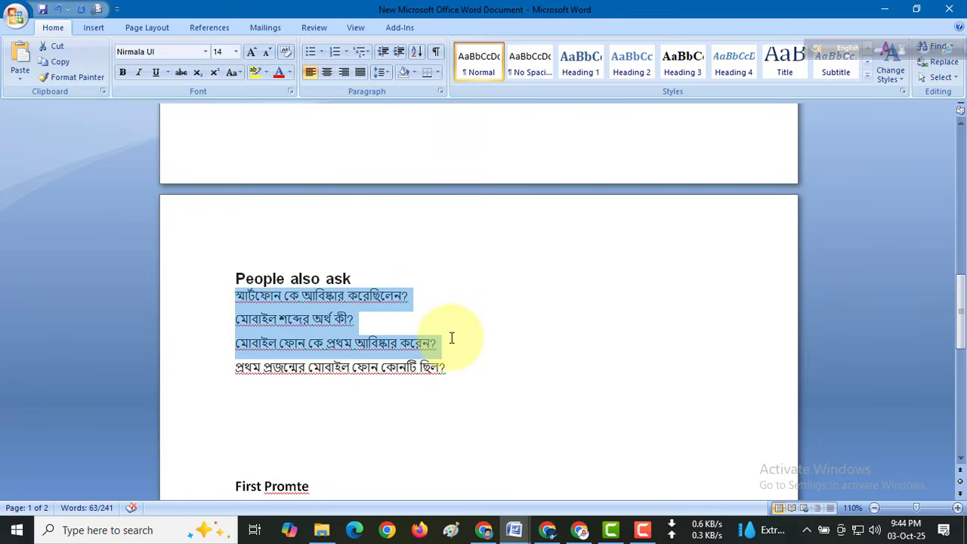
click(422, 293)
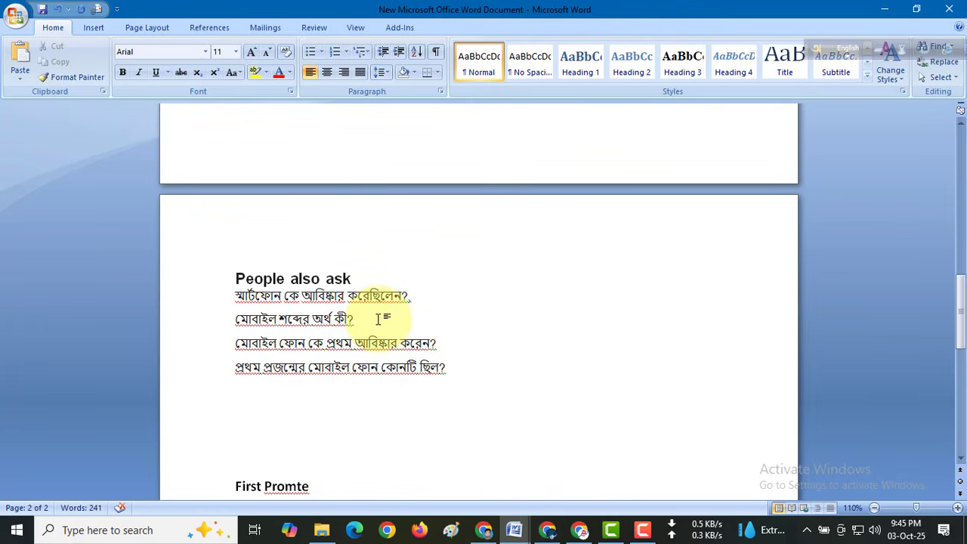
drag(461, 342, 232, 305)
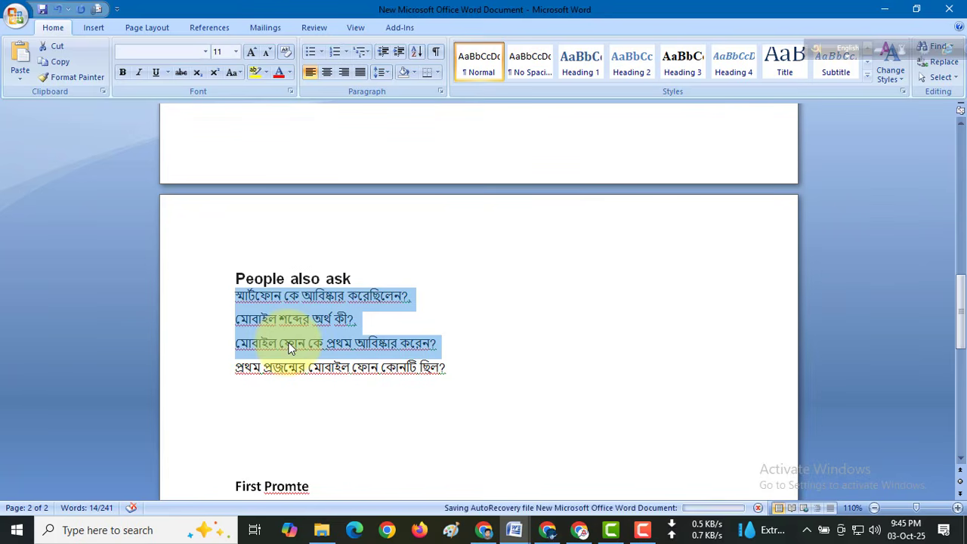
Switch to the ChatGPT conversation "SEO ফ্রেন্ডলি কনটেন্ট লেখা" and submit the three copied questions about smartphones and mobile phones
click(547, 529)
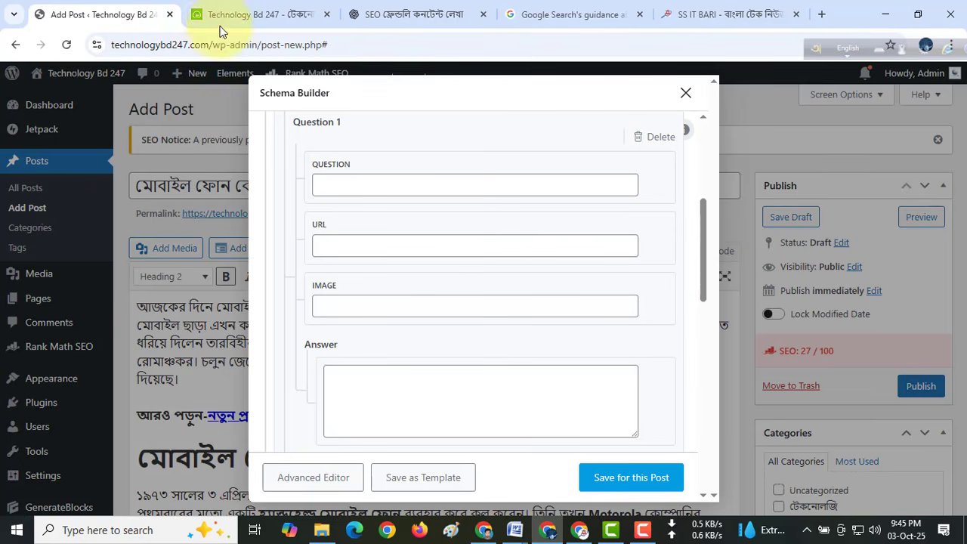
click(406, 10)
click(367, 464)
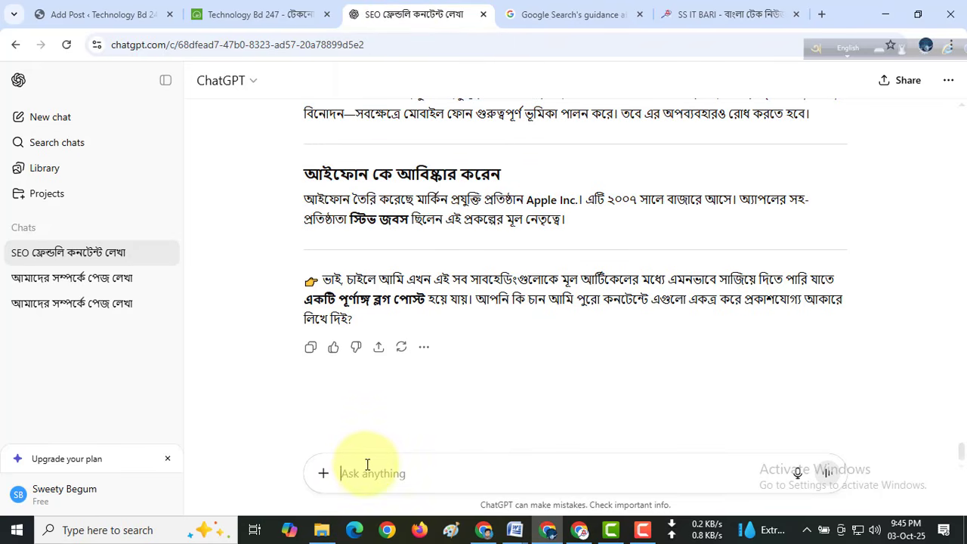
text(স্মার্টফোন কে আবিষ্কার করেছিলেন?, মোবাইল শব্দের অর্থ কী?, মোবাইল ফোন কে প্রথম আবিষ্কার করেন?)
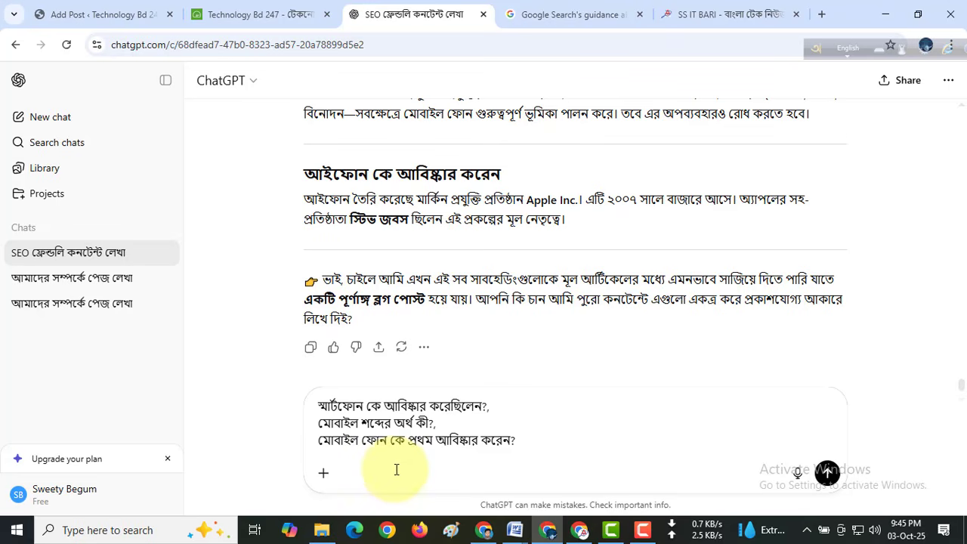
click(827, 472)
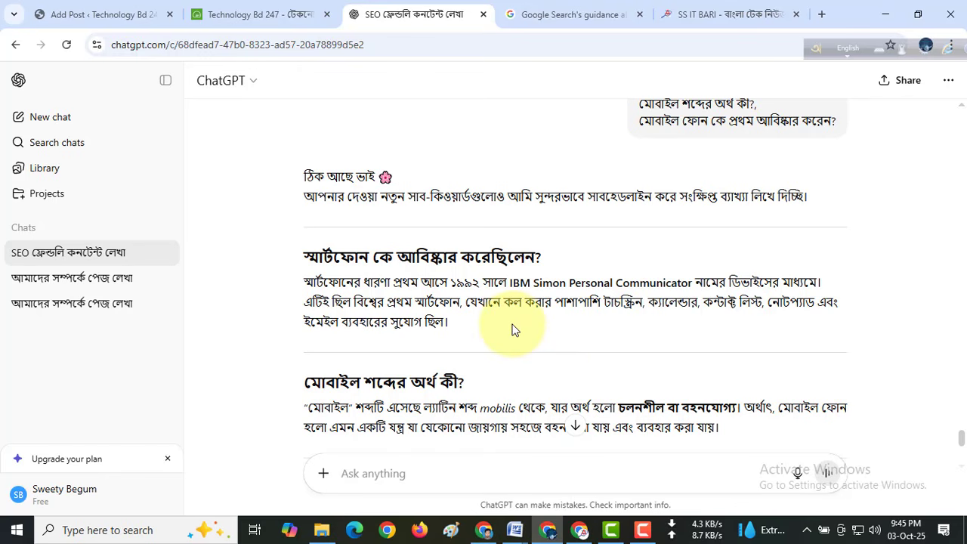
scroll(512, 329, up, 2)
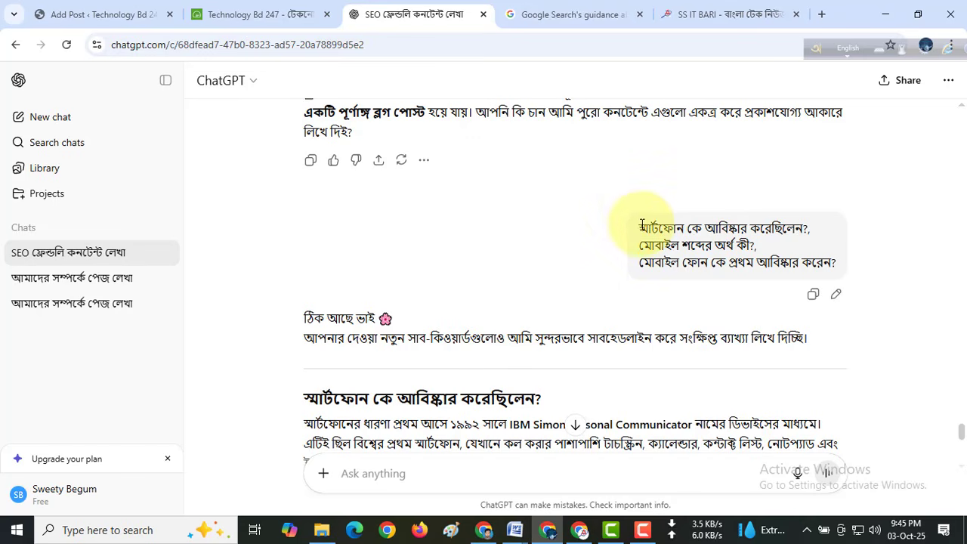
Read through ChatGPT's answers to the three submitted questions about smartphones and mobile phones
drag(641, 225, 837, 262)
scroll(486, 277, down, 2)
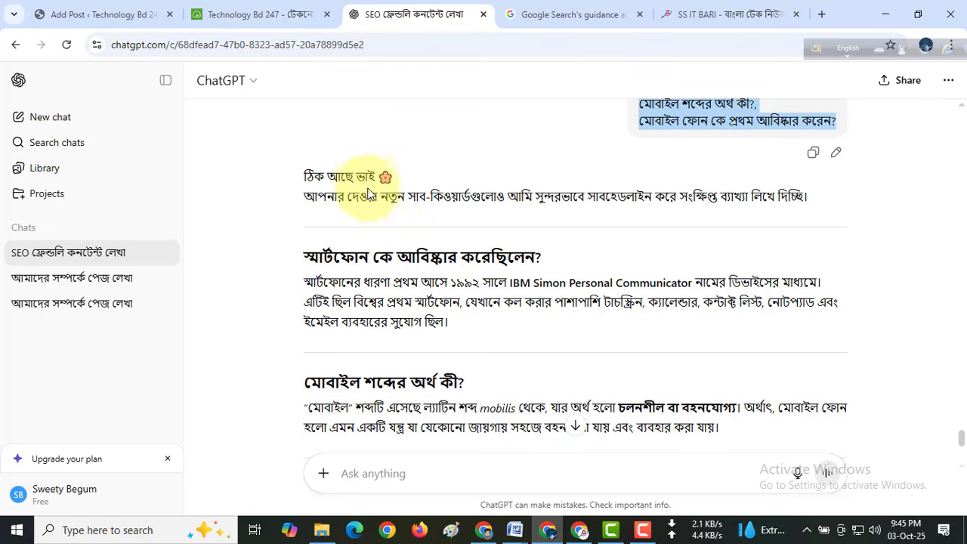
scroll(367, 193, down, 2)
drag(305, 113, 508, 200)
click(508, 200)
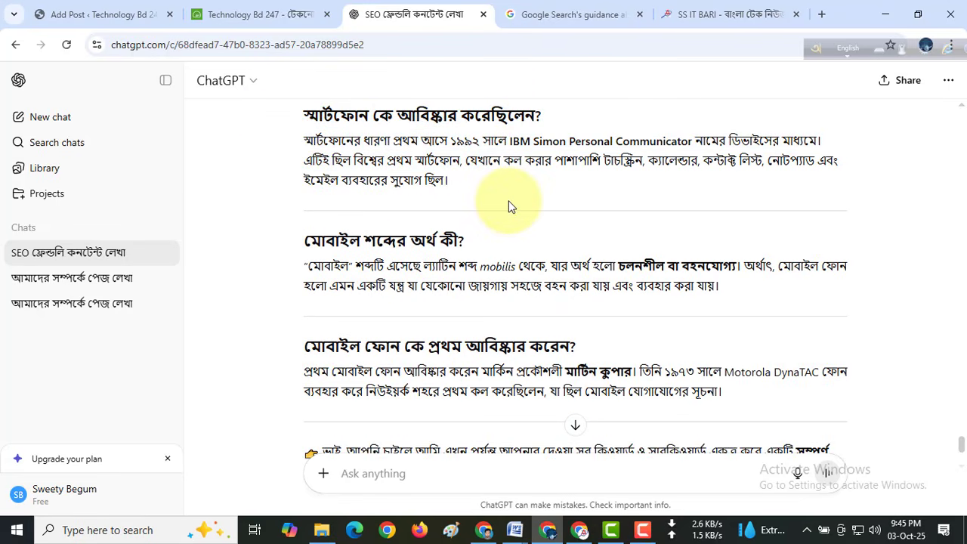
Copy the heading "স্মার্টফোন কে আবিষ্কার করেছিলেন?" from the ChatGPT reply into the question field of Question 1 in the WordPress FAQ schema
click(151, 16)
scroll(359, 317, up, 1)
scroll(359, 318, up, 1)
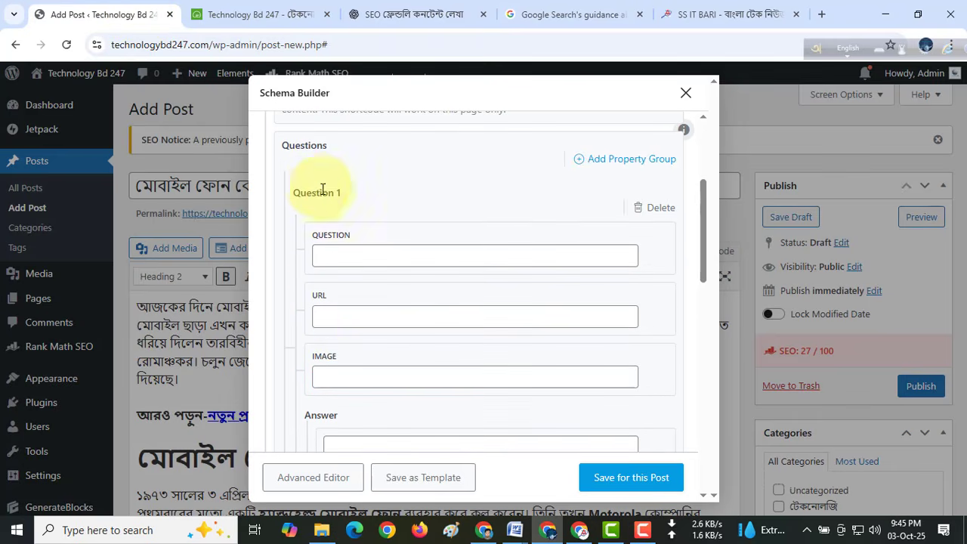
click(346, 256)
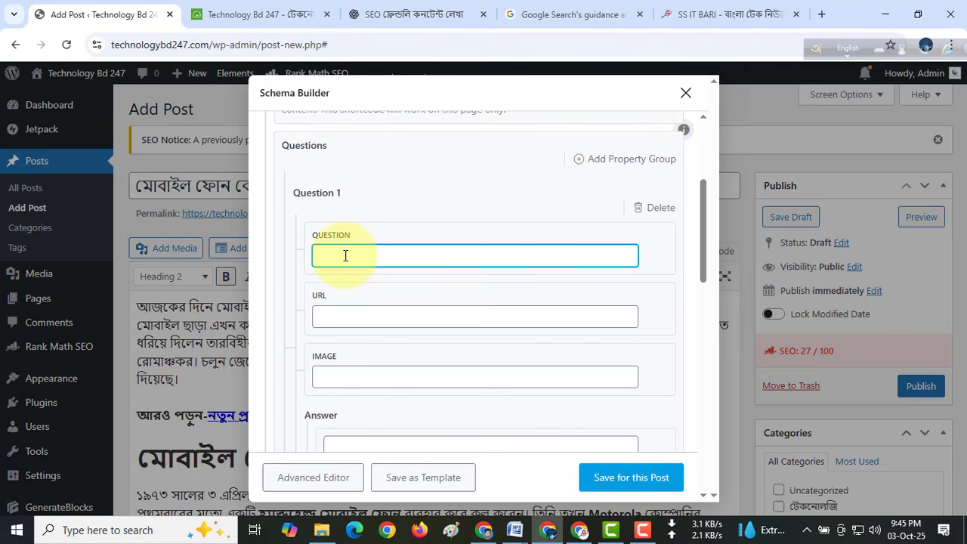
click(426, 14)
drag(550, 124, 300, 123)
key(ctrl+c)
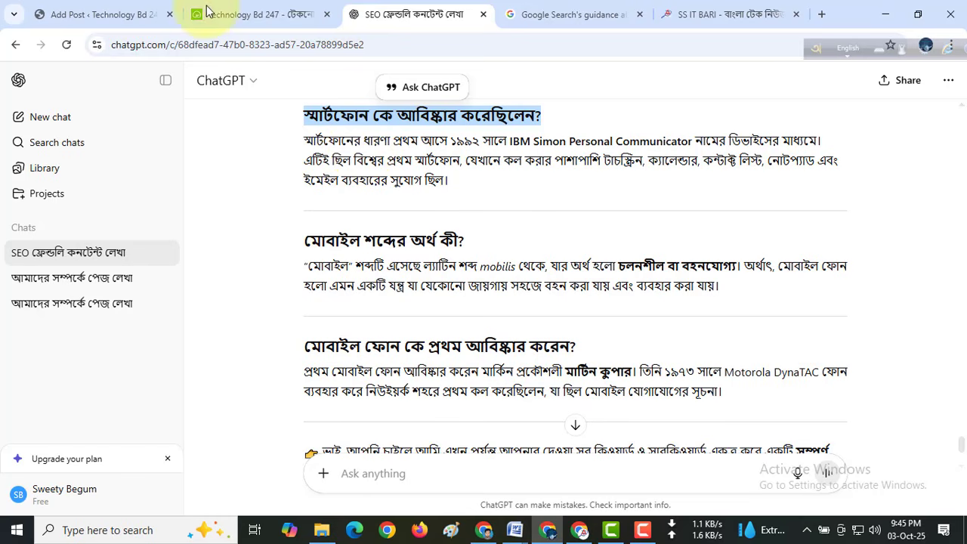
click(98, 14)
key(ctrl+v)
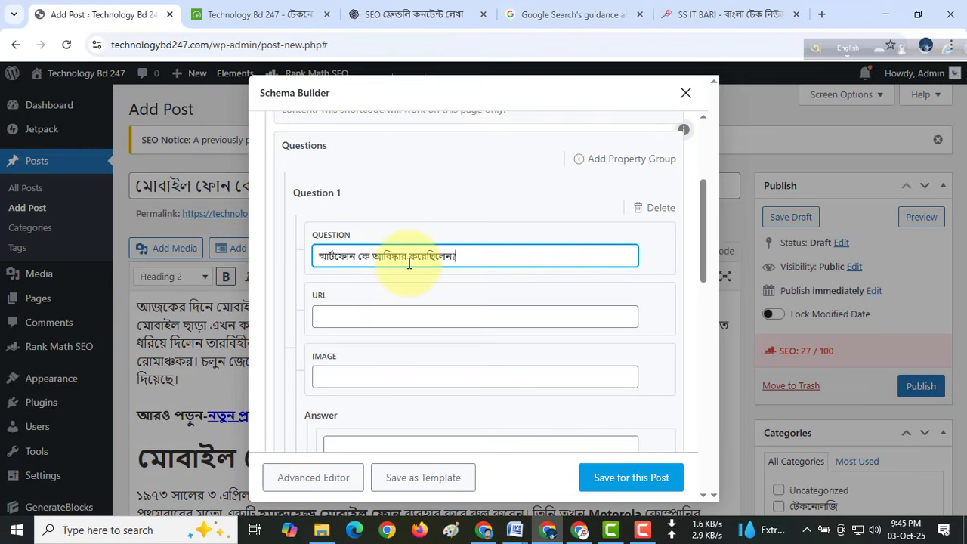
Copy ChatGPT's paragraph about the IBM Simon Personal Communicator into the answer field of Question 1 in the FAQ schema
click(414, 14)
drag(450, 183, 291, 138)
key(ctrl+c)
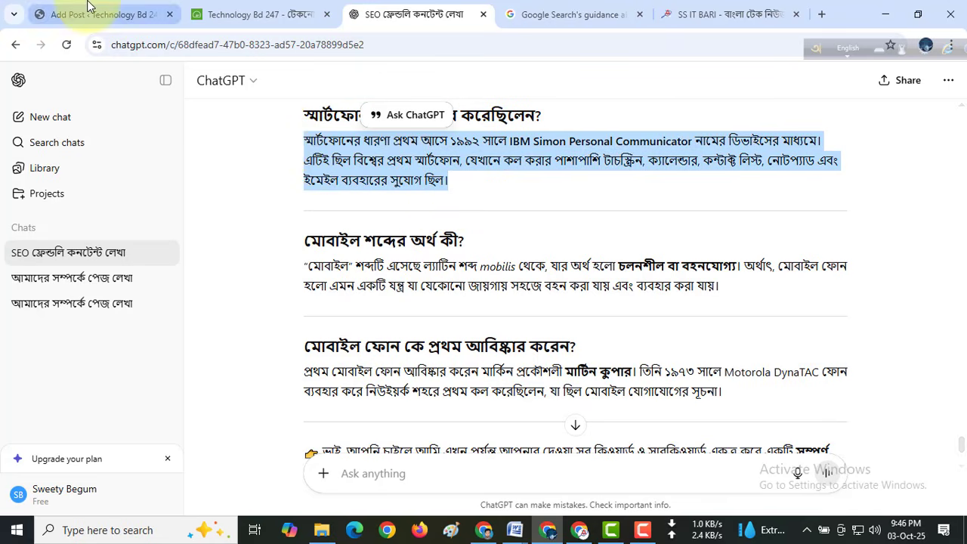
click(98, 14)
scroll(377, 332, down, 2)
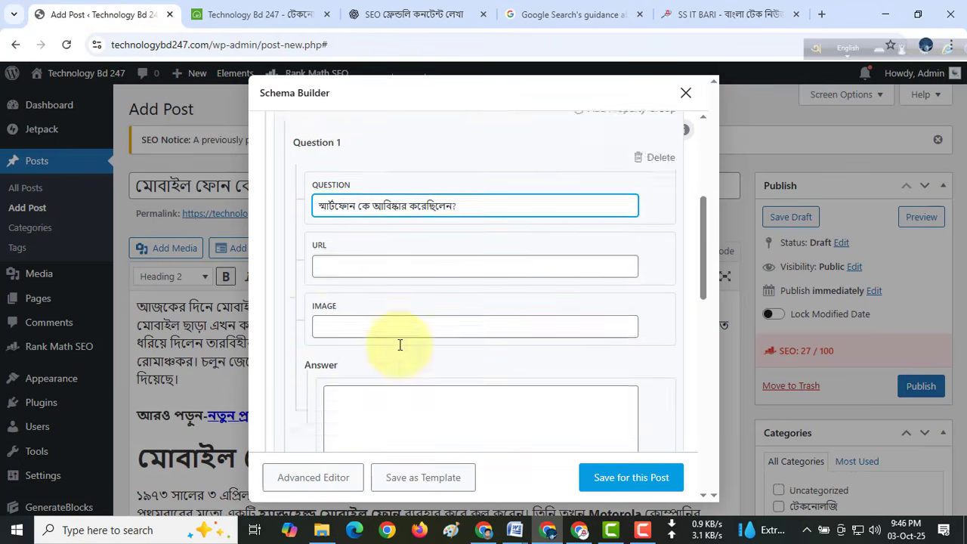
click(386, 313)
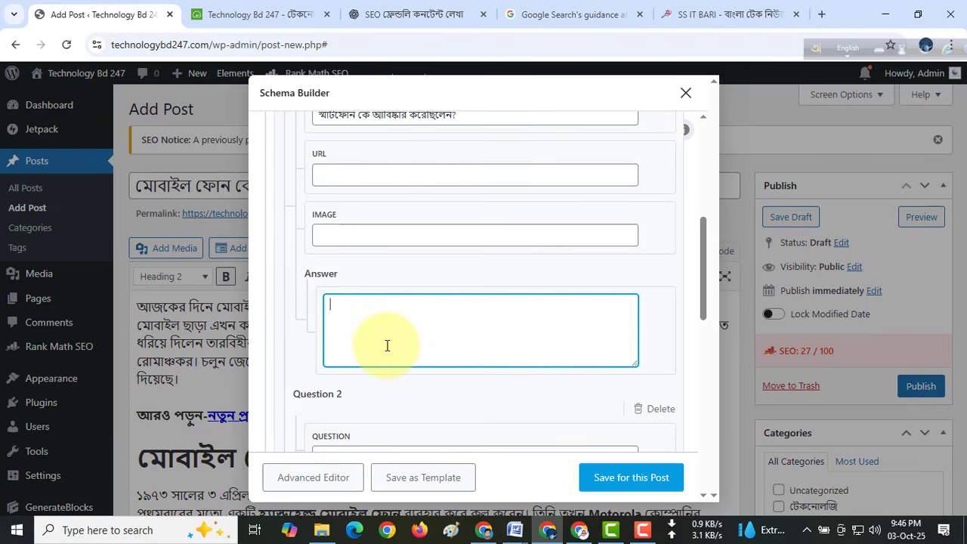
key(ctrl+v)
Fill the question field of Question 2 with the heading "মোবাইল শব্দের অর্থ কী?" copied from the ChatGPT reply
scroll(385, 344, down, 3)
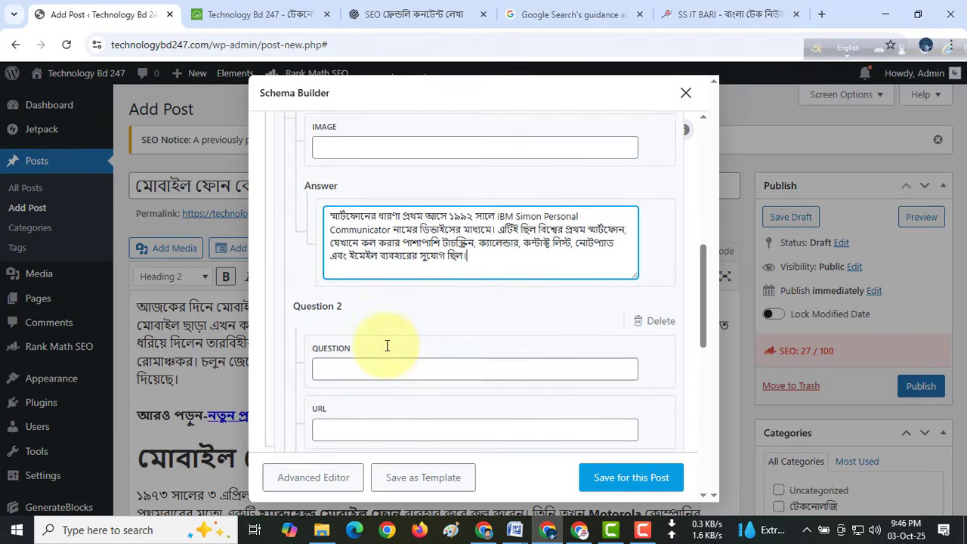
click(411, 13)
drag(473, 239, 280, 238)
key(ctrl+c)
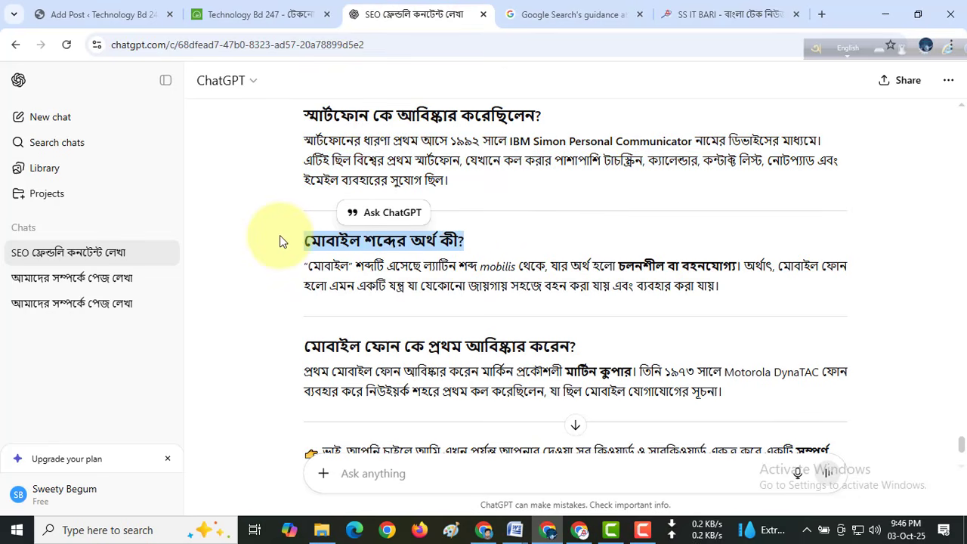
click(98, 13)
click(367, 243)
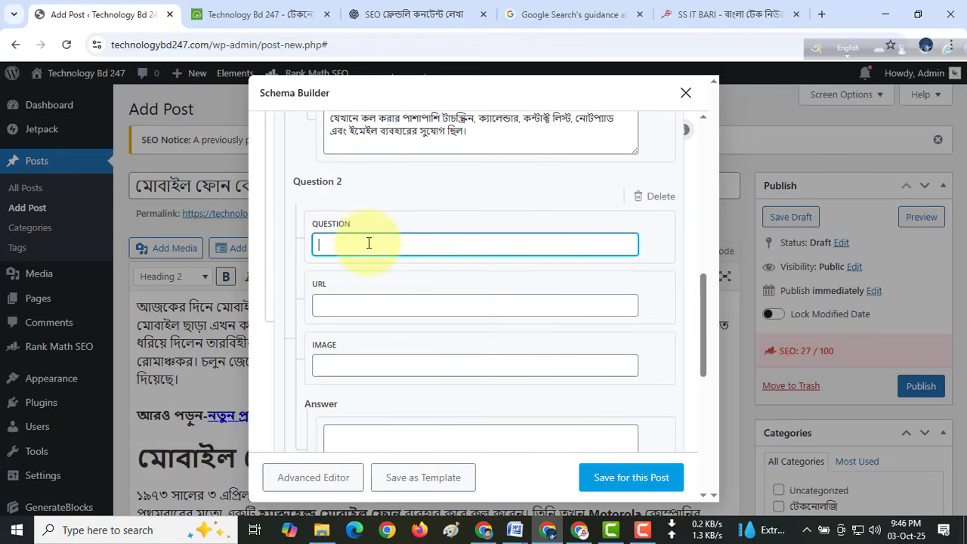
key(ctrl+v)
Copy ChatGPT's explanation of the Latin word "mobilis" into the answer field of Question 2 in the FAQ schema
click(411, 14)
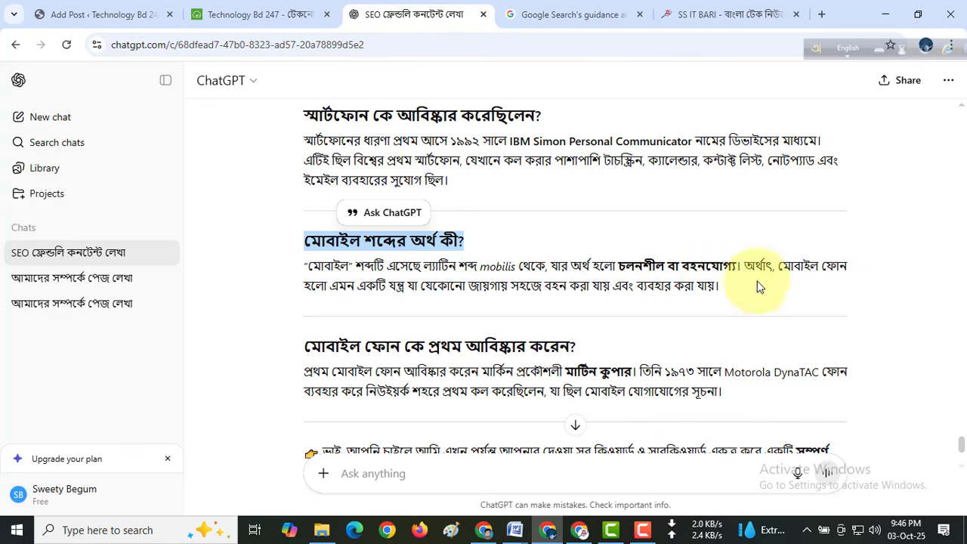
drag(720, 287, 314, 270)
key(ctrl+c)
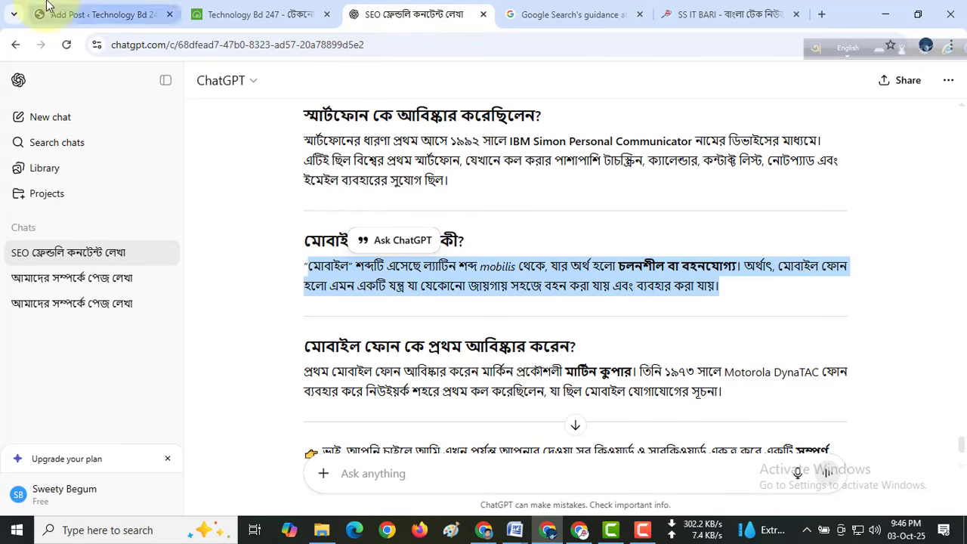
click(98, 13)
scroll(404, 373, down, 2)
click(397, 334)
key(ctrl+v)
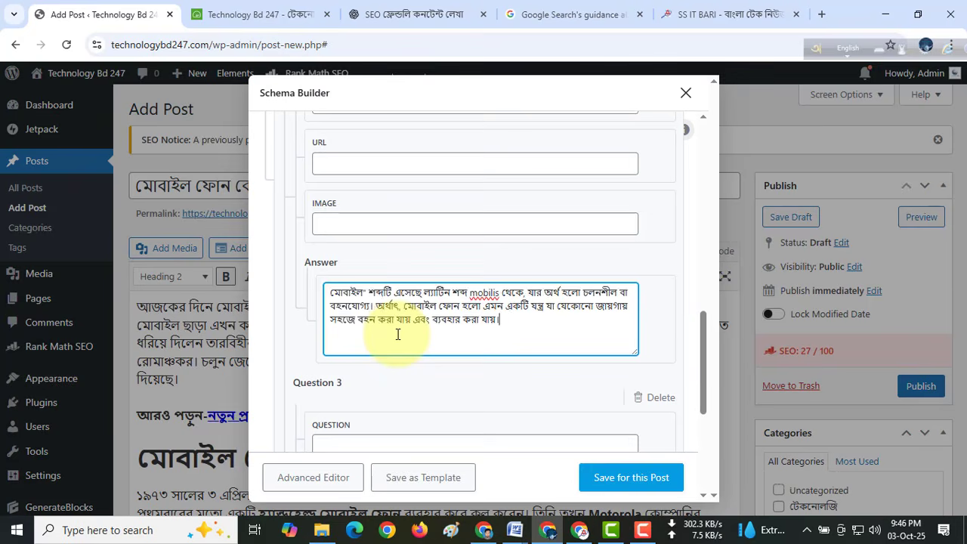
Fill the question field of Question 3 with the heading "মোবাইল ফোন কে প্রথম আবিষ্কার করেন?" copied from the ChatGPT reply
scroll(336, 332, down, 2)
click(364, 303)
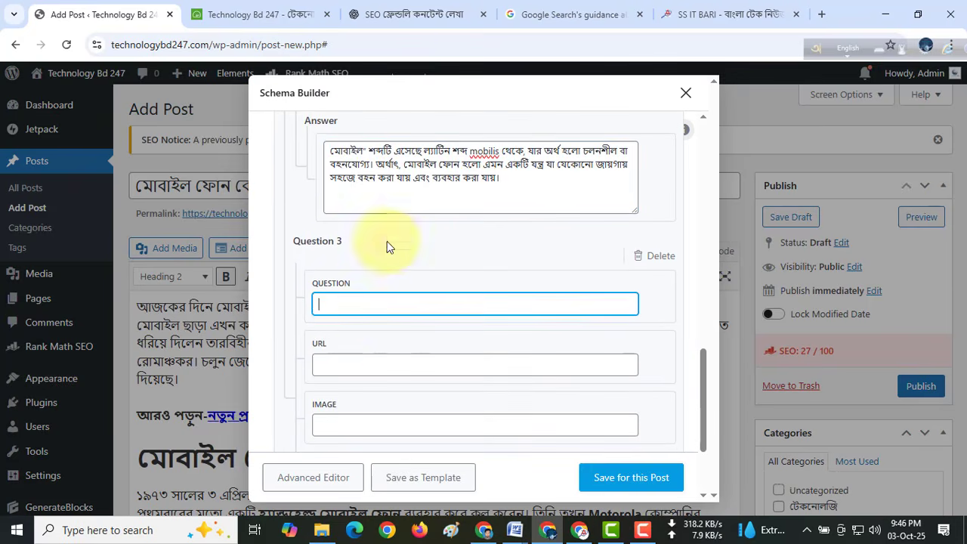
click(414, 13)
scroll(436, 328, down, 1)
drag(578, 205, 306, 203)
key(ctrl+c)
click(105, 22)
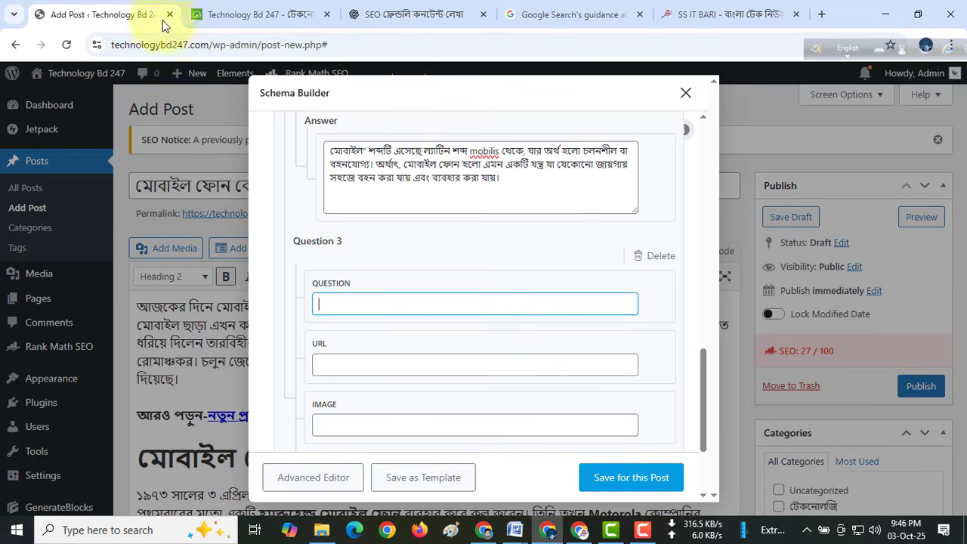
click(342, 300)
key(ctrl+v)
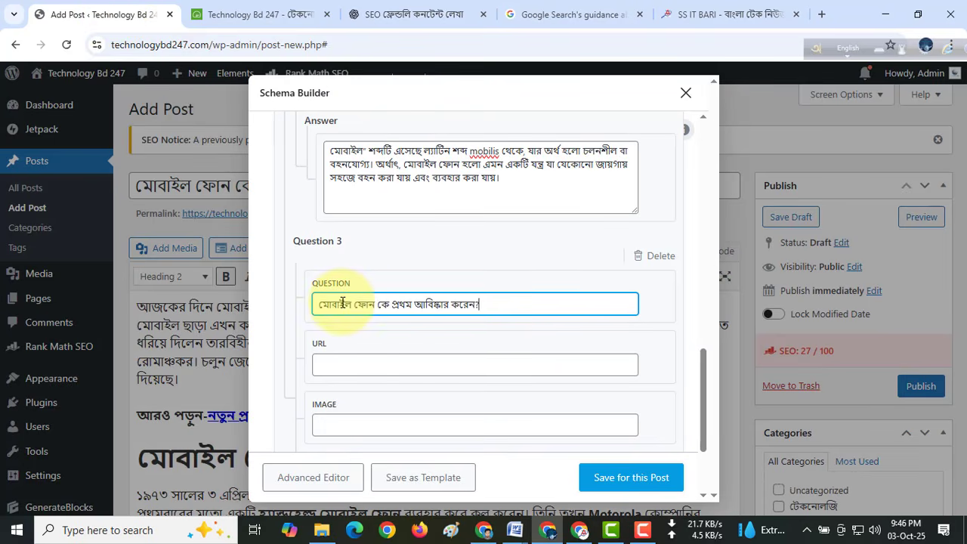
Copy ChatGPT's paragraph about the 1973 Motorola DynaTAC call into the Question 3 answer and save the FAQ schema for this post
click(420, 13)
drag(723, 250, 301, 239)
key(ctrl+c)
click(105, 15)
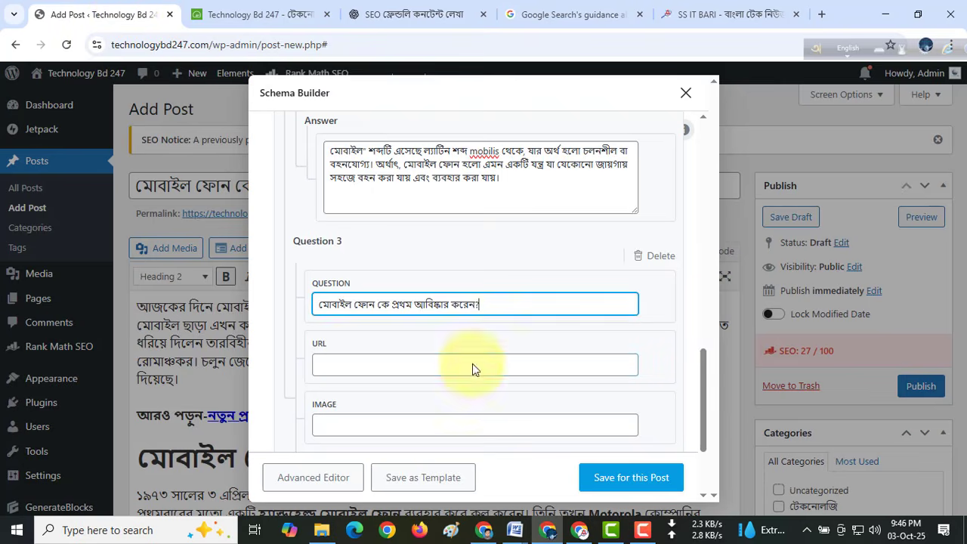
scroll(461, 359, down, 2)
click(439, 366)
key(ctrl+v)
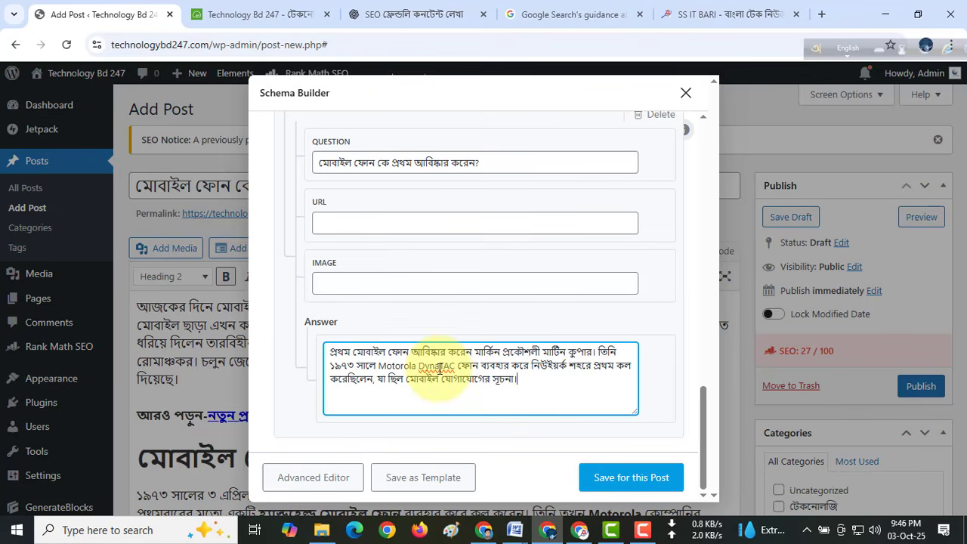
click(616, 483)
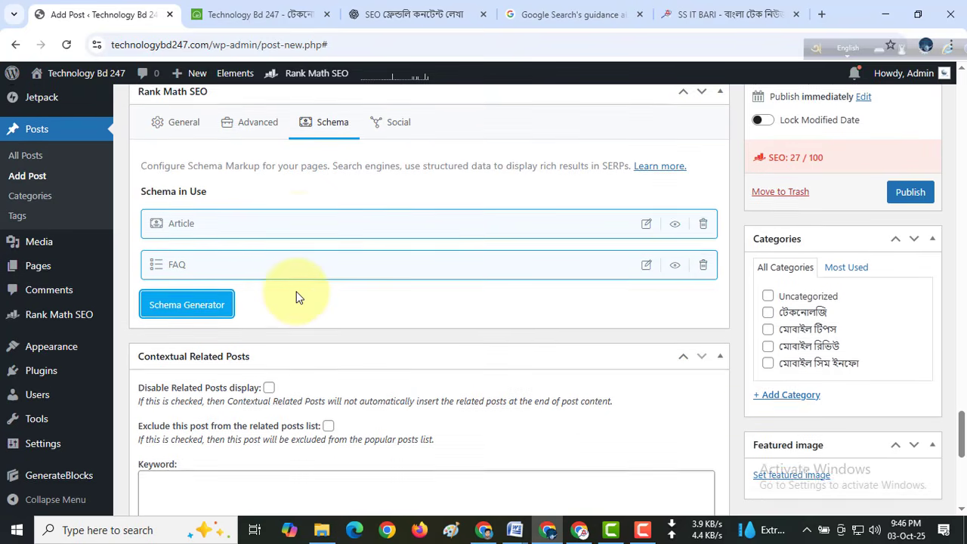
Review the post's Facebook preview and its image option in Rank Math's social snippet editor, and close the editor
scroll(296, 296, up, 1)
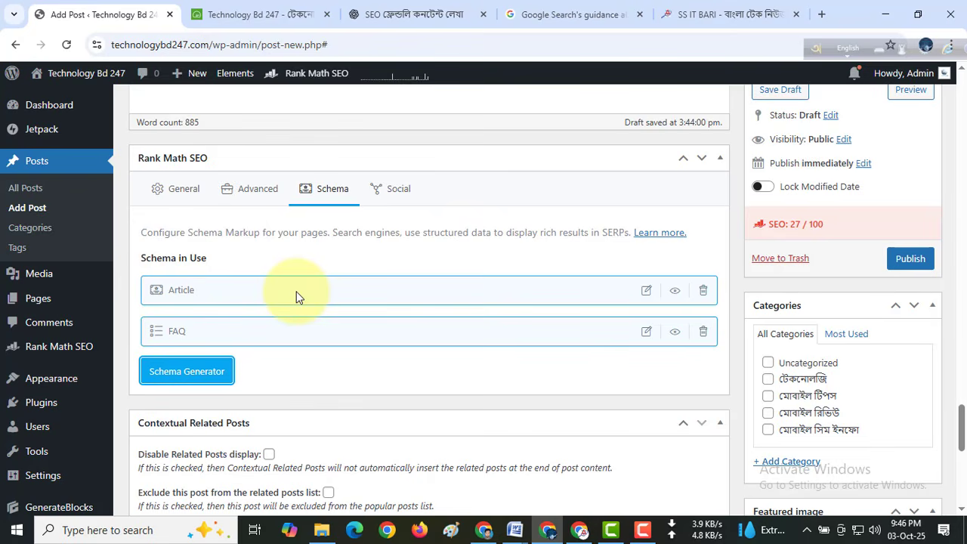
click(399, 194)
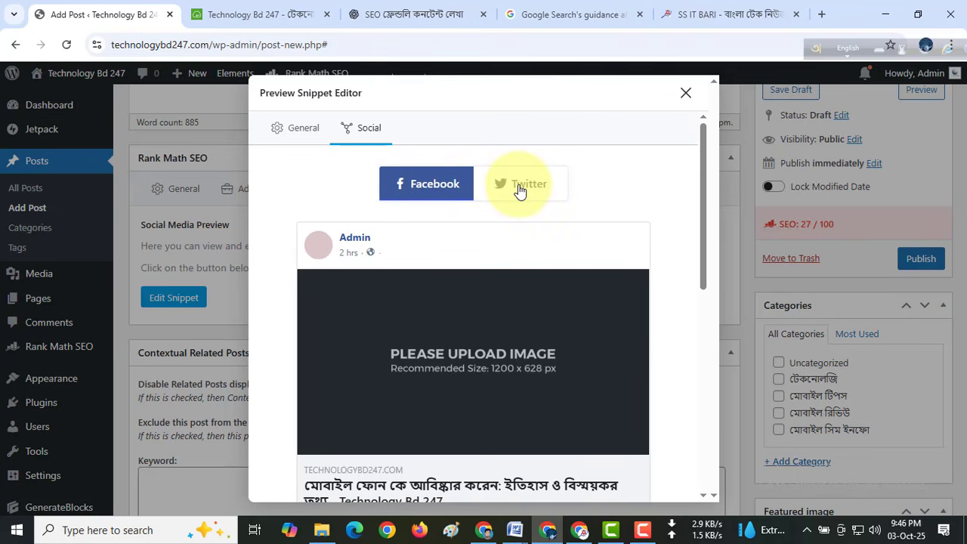
scroll(432, 342, down, 3)
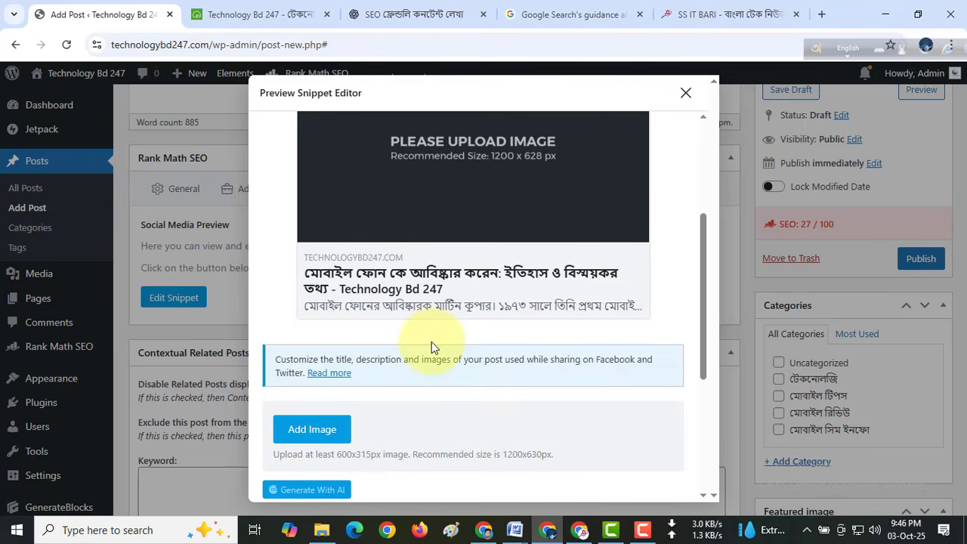
scroll(432, 342, up, 3)
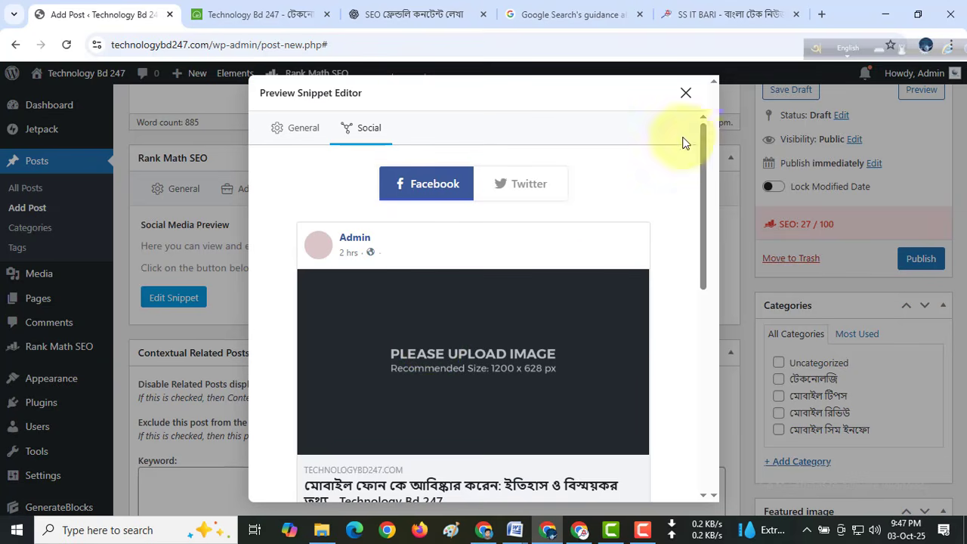
click(685, 93)
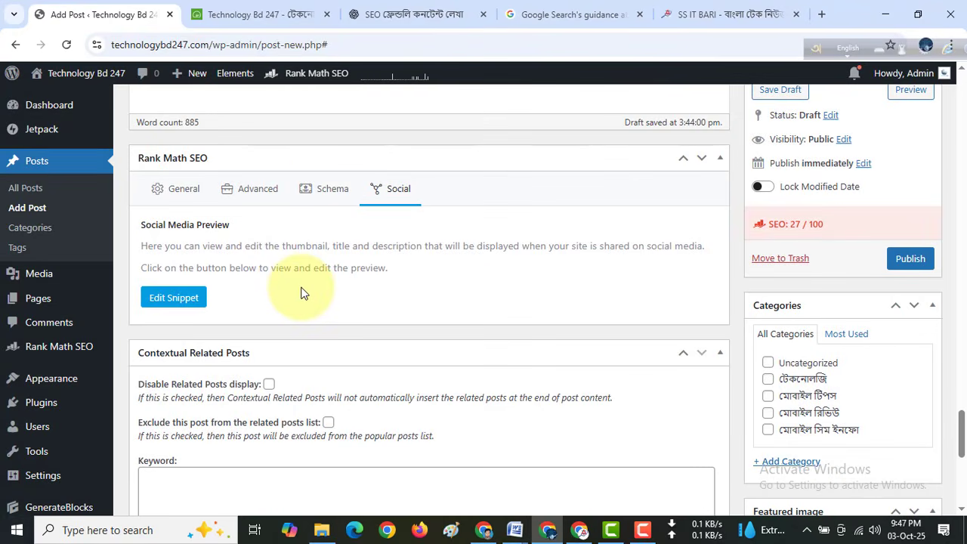
Return to Rank Math's General settings and check the post's publish date options, accepting the existing schedule
click(188, 193)
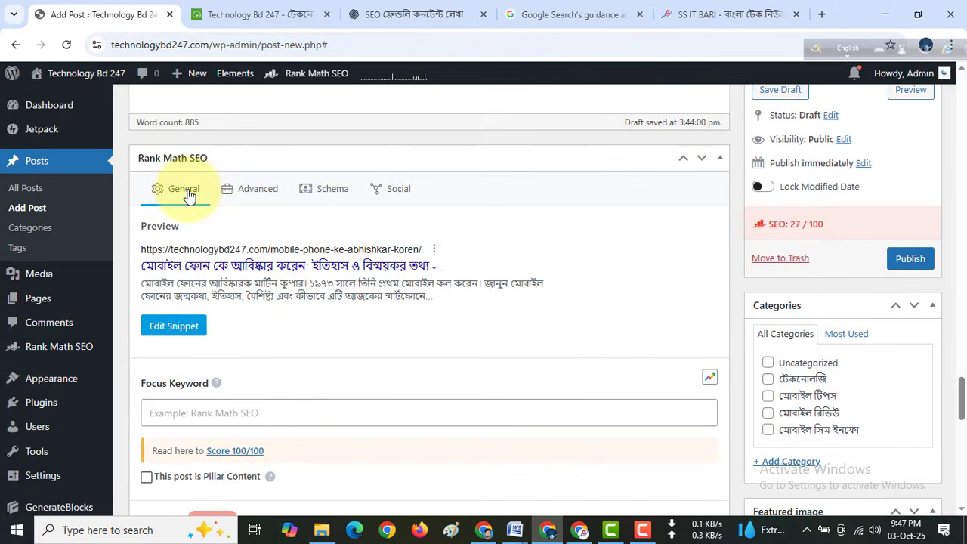
scroll(567, 319, up, 2)
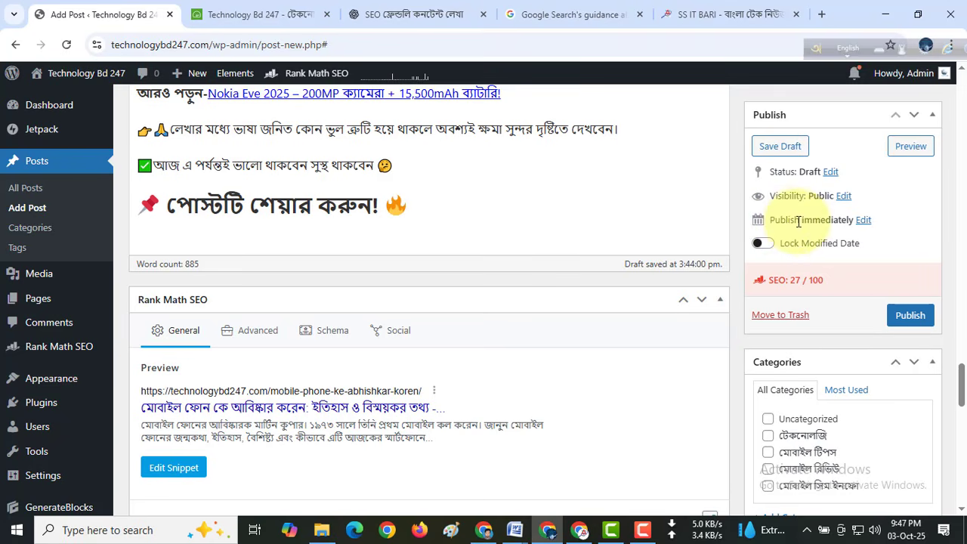
click(863, 222)
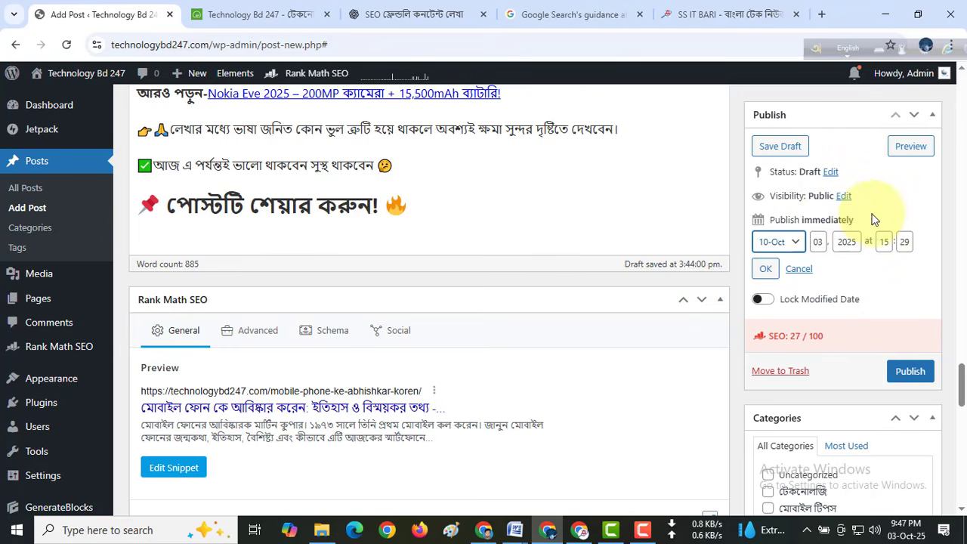
click(766, 268)
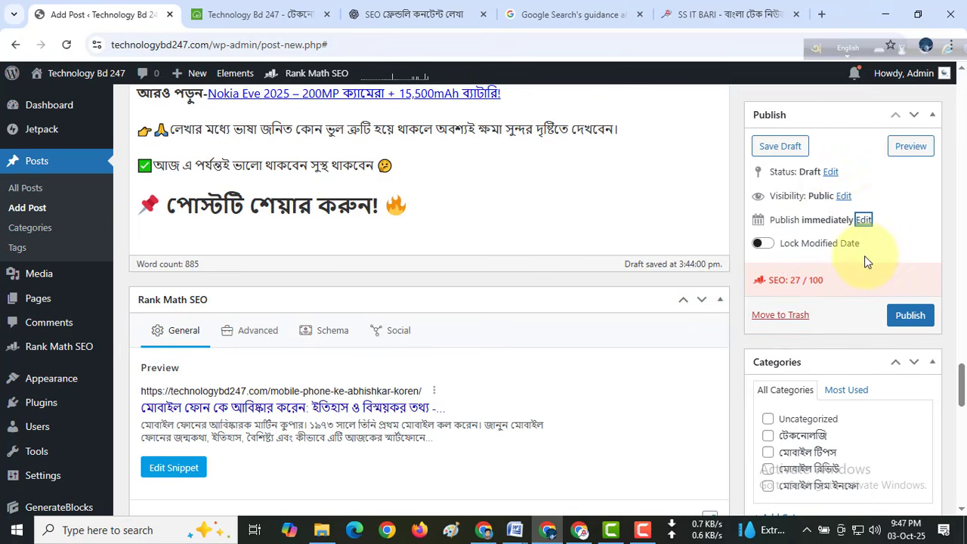
Examine the post's Rank Math SEO score shown with the publishing settings
scroll(864, 255, down, 1)
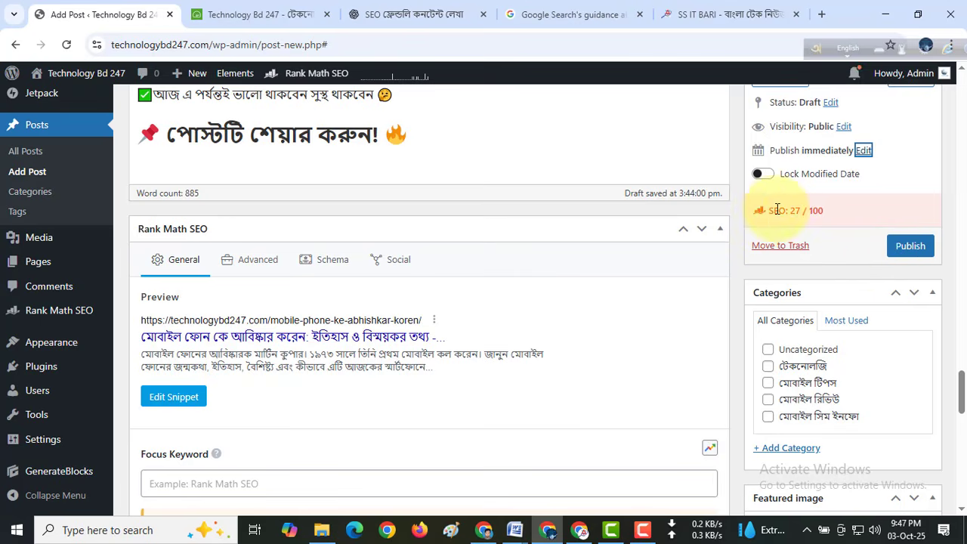
click(825, 217)
drag(827, 217, 789, 211)
click(801, 210)
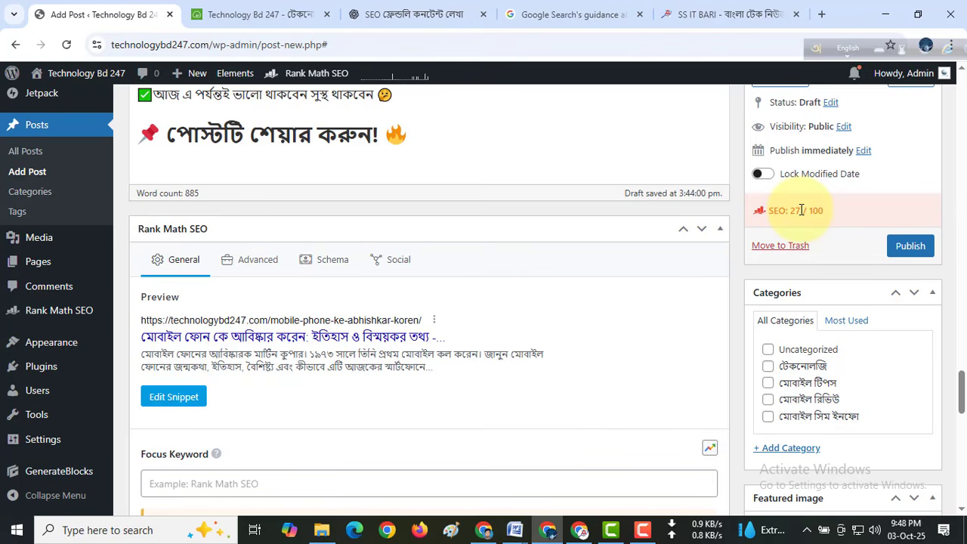
drag(827, 211, 761, 216)
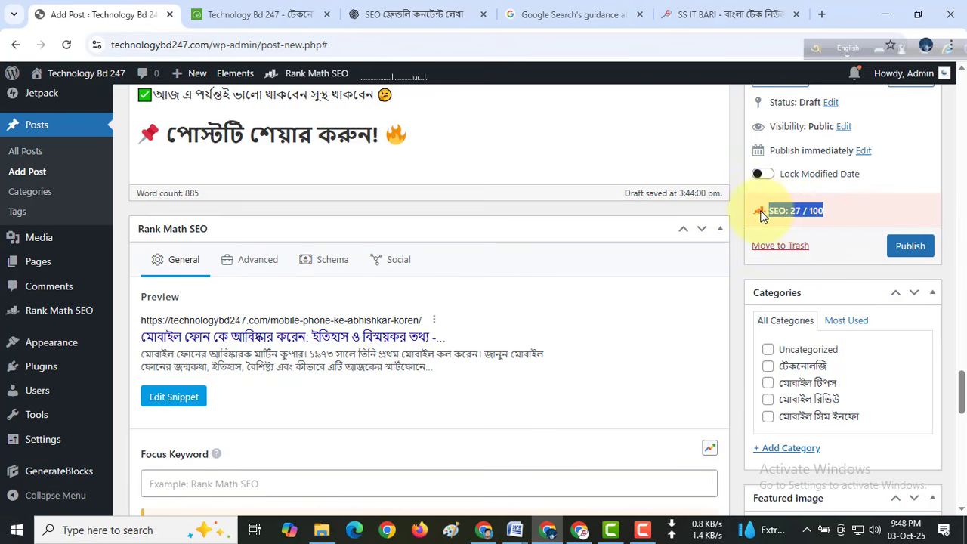
click(782, 210)
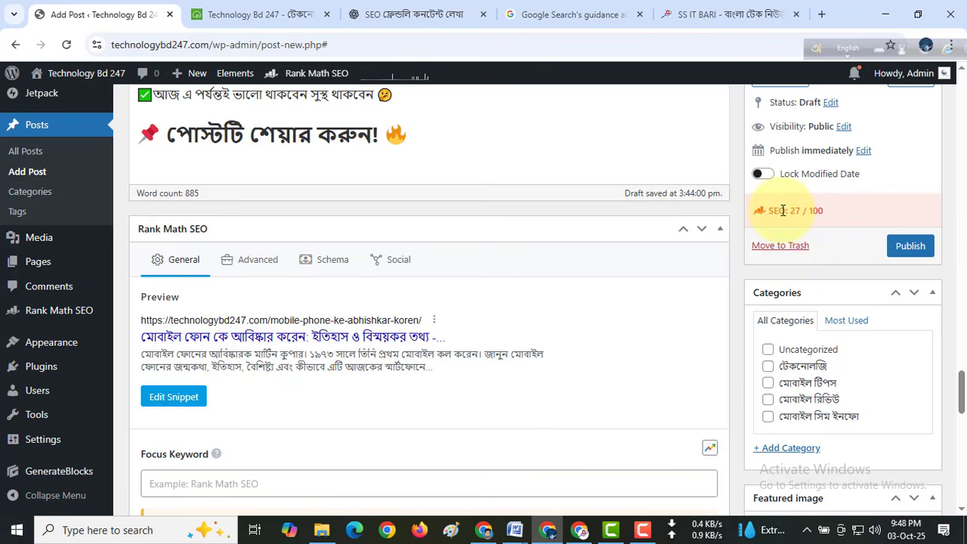
drag(827, 212, 811, 210)
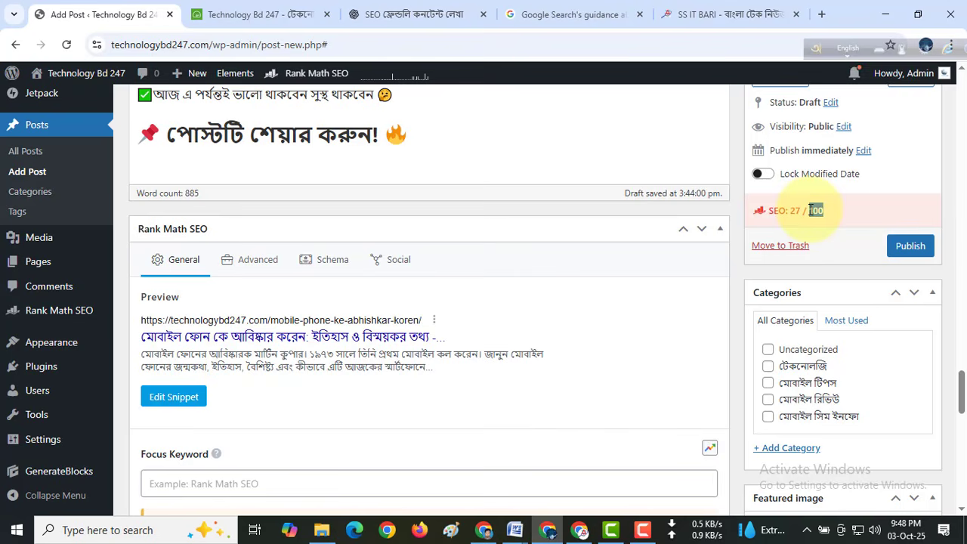
Copy the word মোবাইল from the post title and add it as the post's focus keyword in Rank Math
double_click(796, 211)
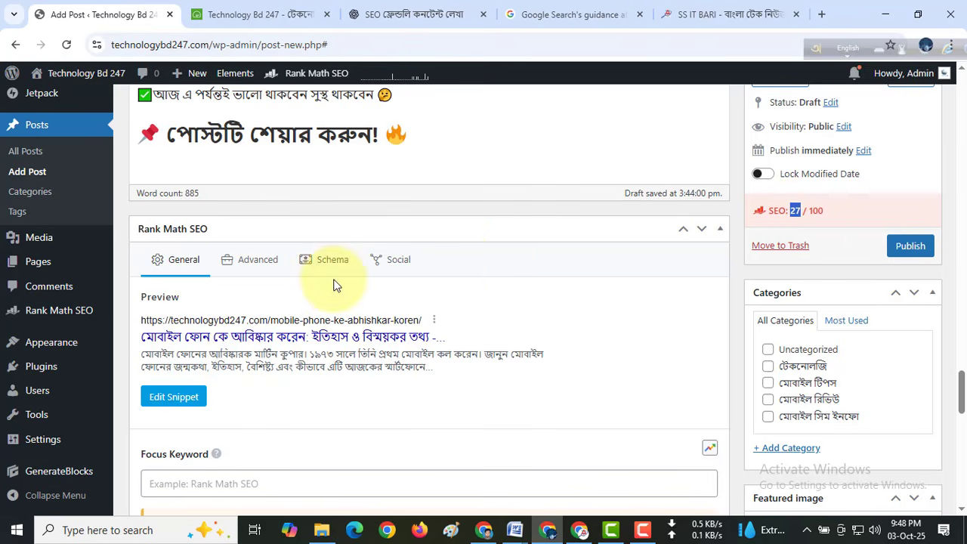
scroll(355, 327, up, 2)
scroll(355, 326, up, 8)
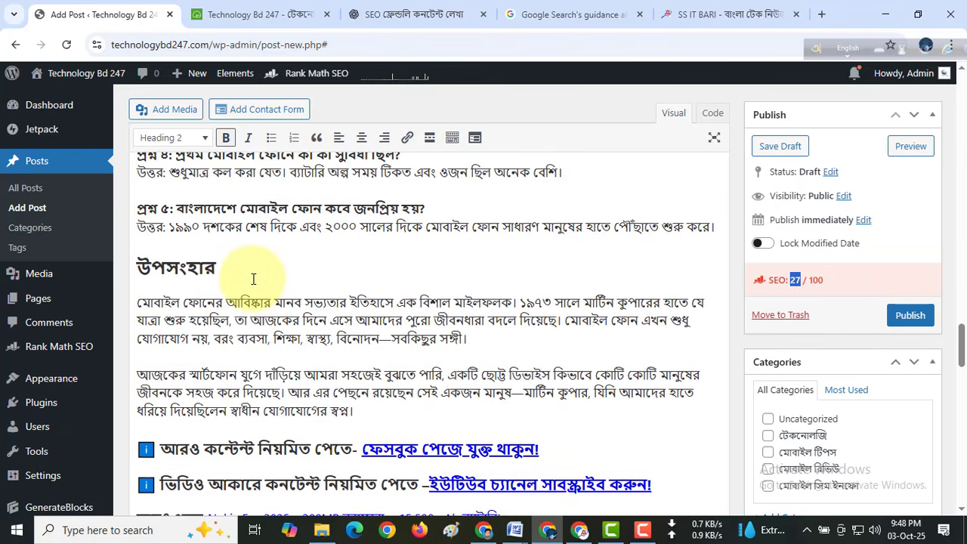
drag(961, 318, 952, 92)
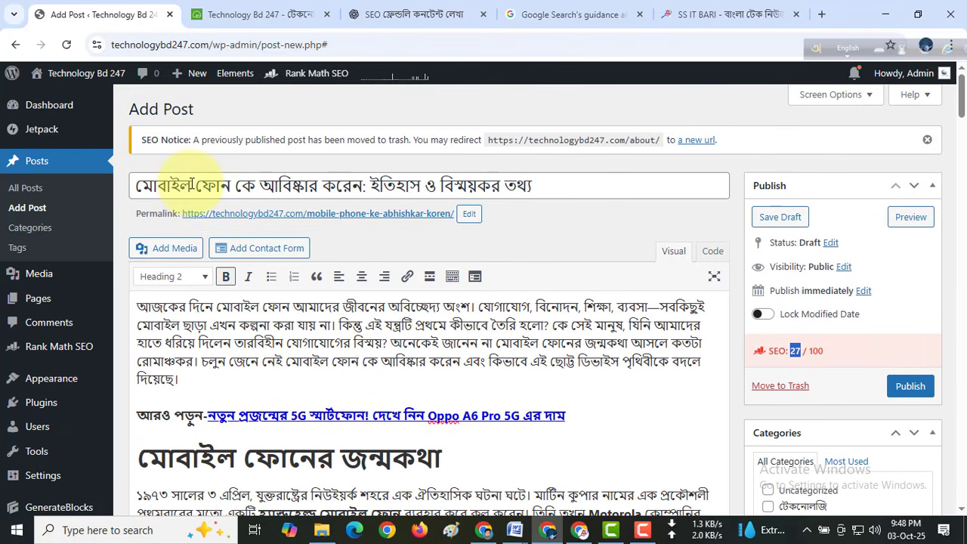
double_click(140, 184)
right_click(160, 185)
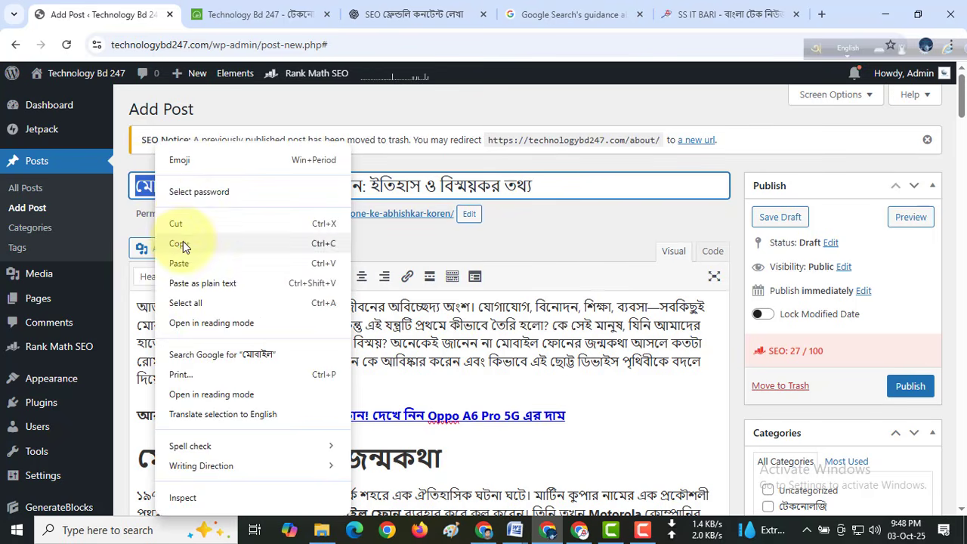
click(183, 241)
scroll(302, 299, down, 1)
scroll(303, 300, down, 20)
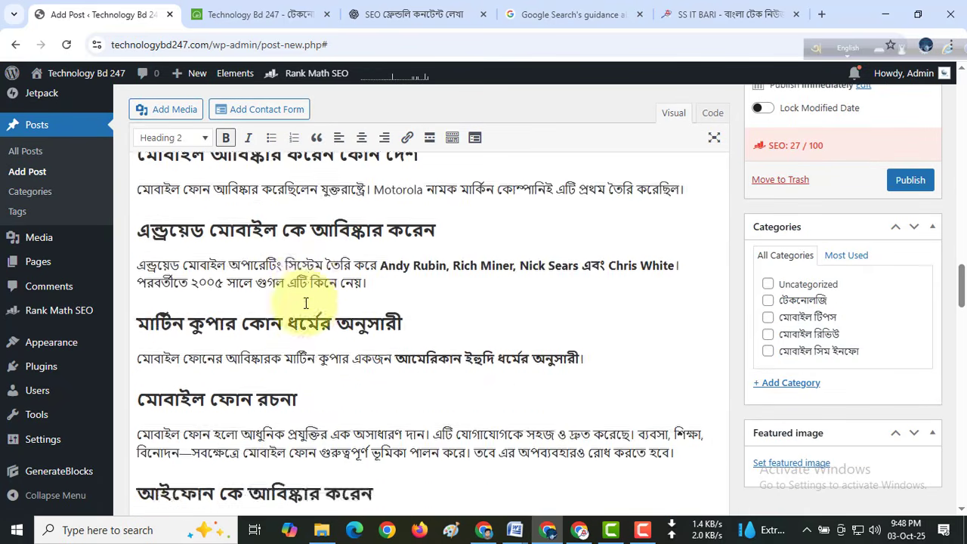
scroll(303, 300, down, 10)
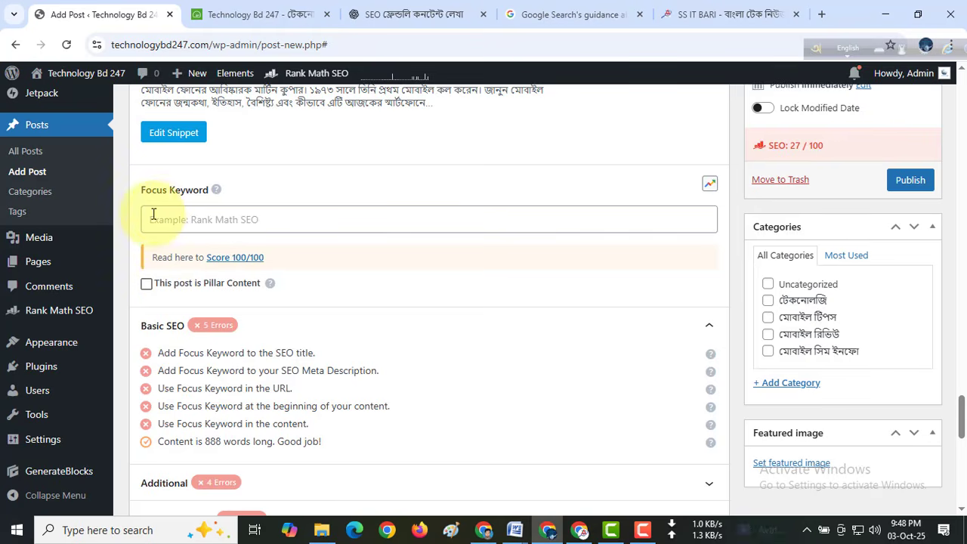
click(167, 217)
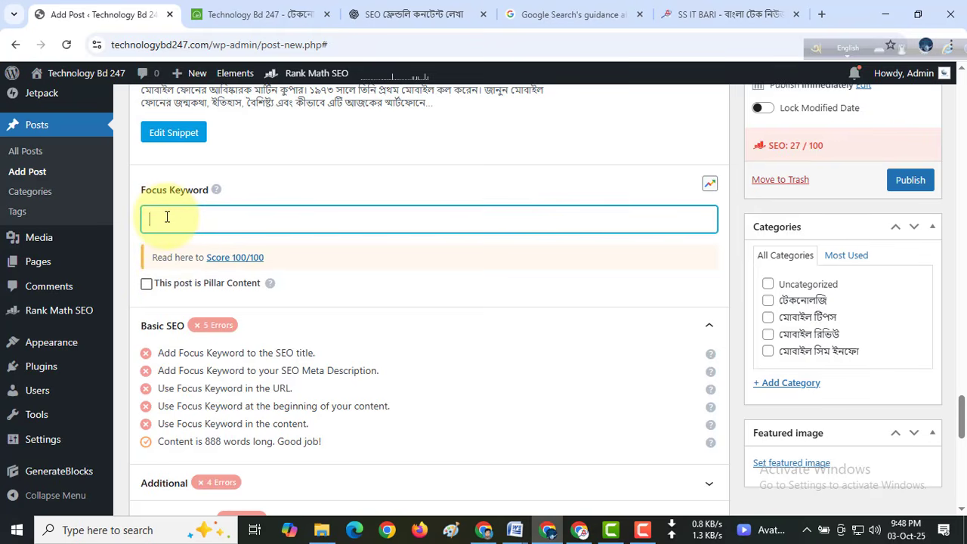
key(ctrl+v)
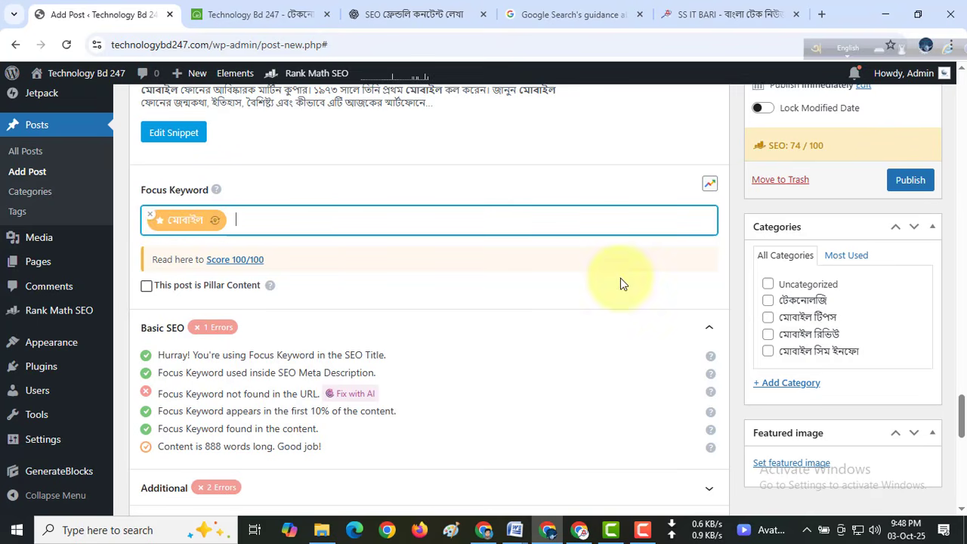
Review the SEO score and Basic SEO checks for the focus keyword against the post's title and permalink
scroll(791, 276, up, 1)
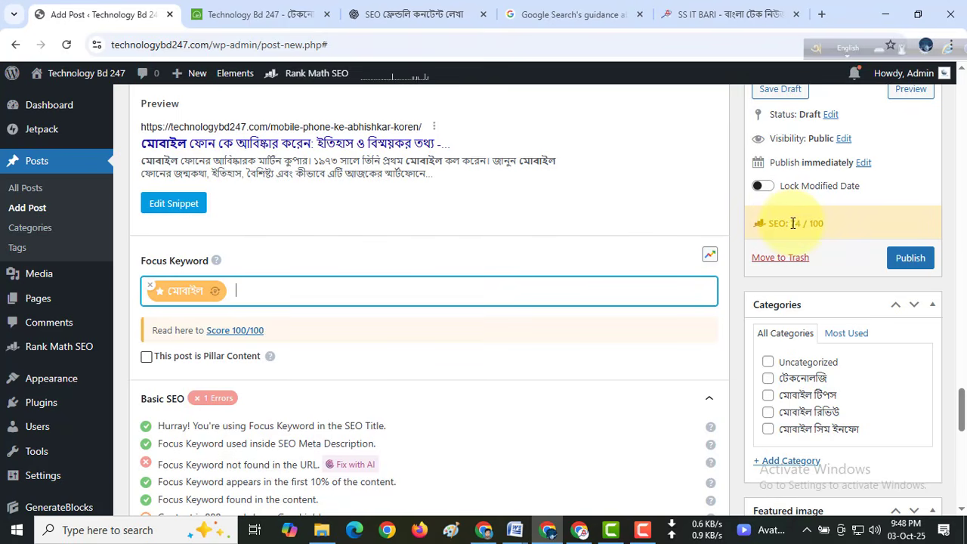
scroll(267, 317, down, 2)
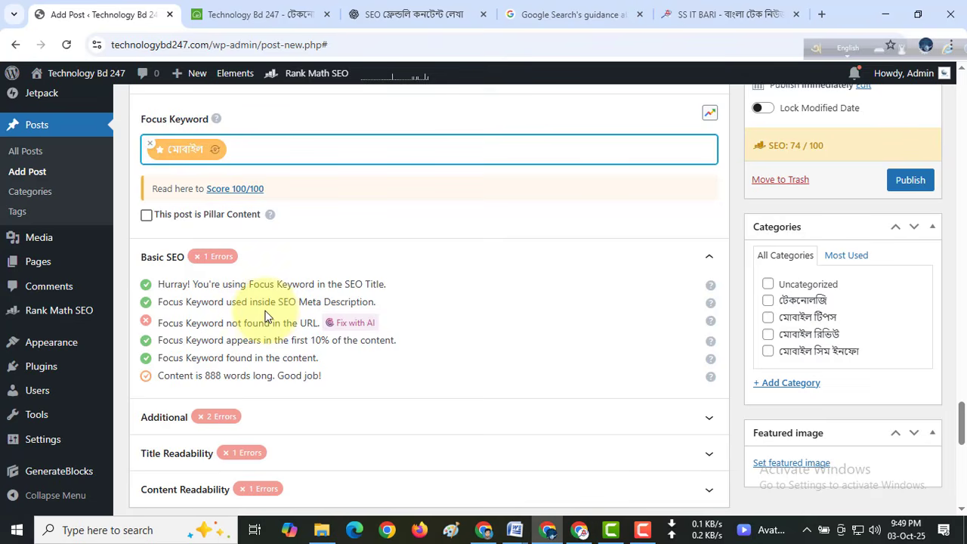
scroll(136, 193, down, 1)
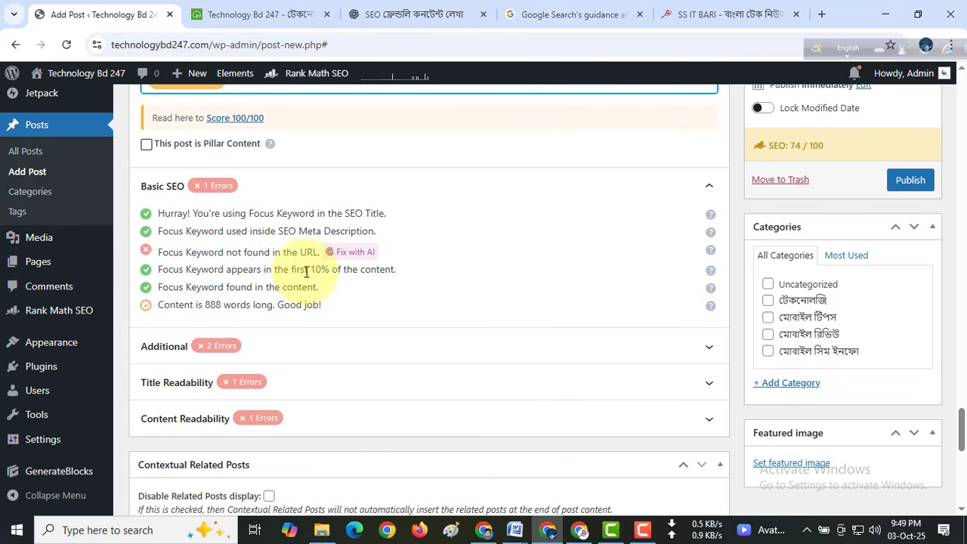
scroll(962, 397, up, 5)
drag(963, 396, 958, 91)
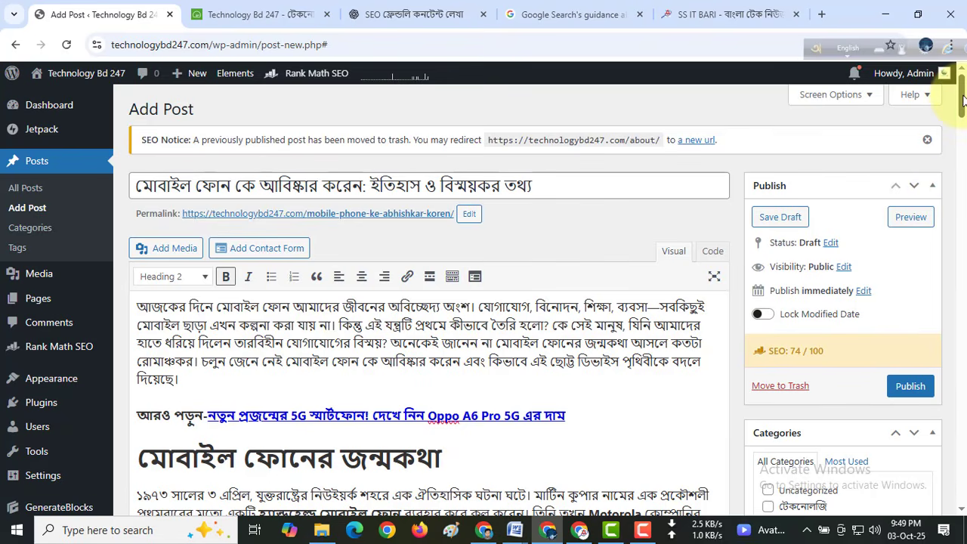
drag(963, 101, 917, 420)
scroll(367, 378, down, 3)
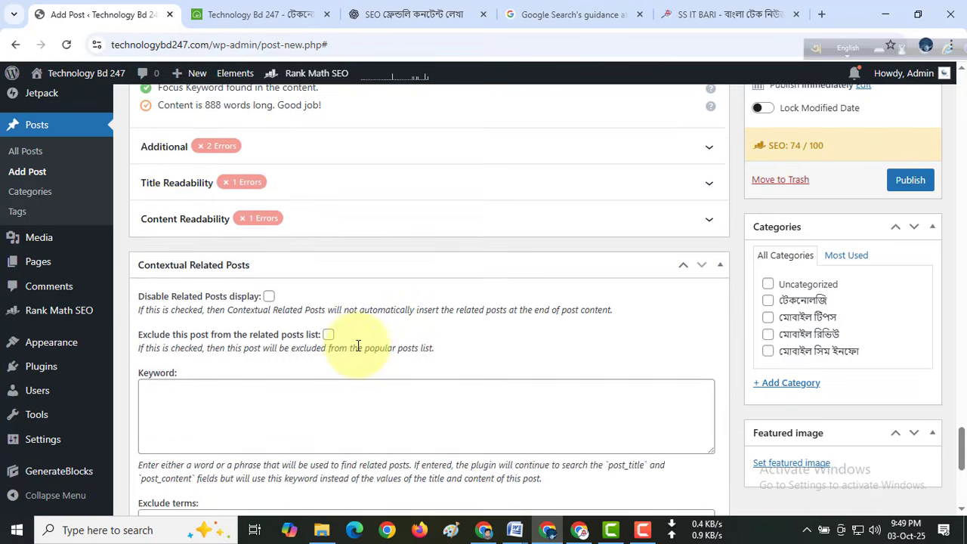
Expand Rank Math's Additional and Title Readability checks and examine the items on image alt text and title sentiment
scroll(358, 345, up, 1)
click(161, 218)
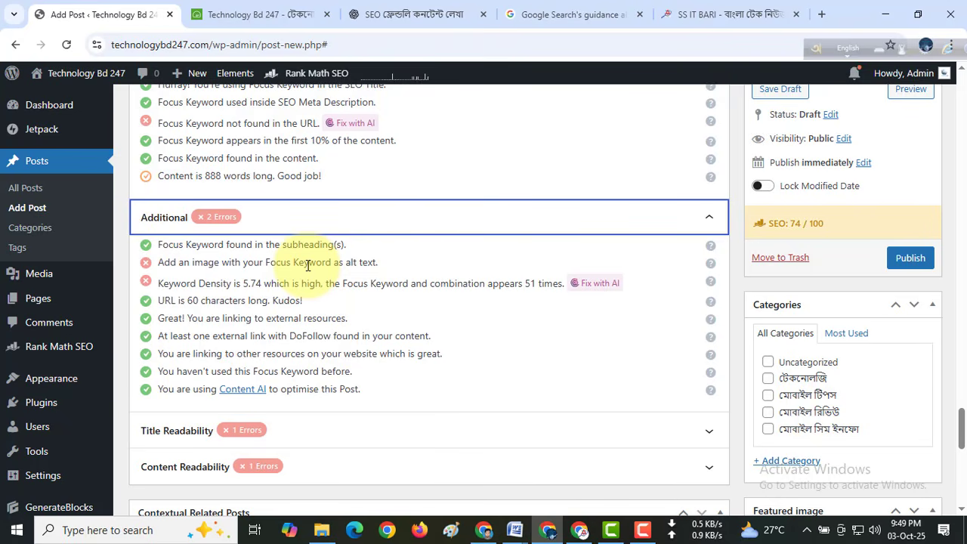
drag(345, 263, 373, 262)
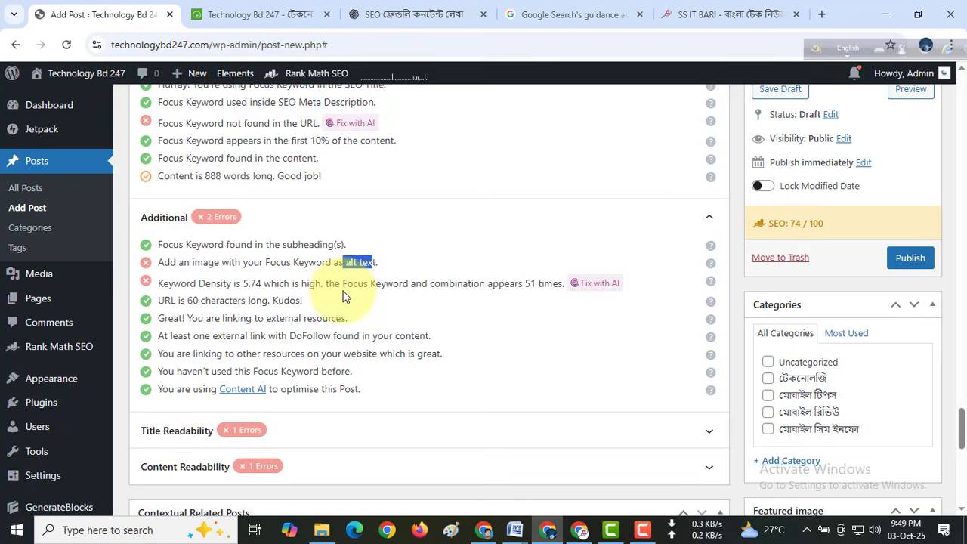
scroll(302, 299, down, 2)
click(219, 296)
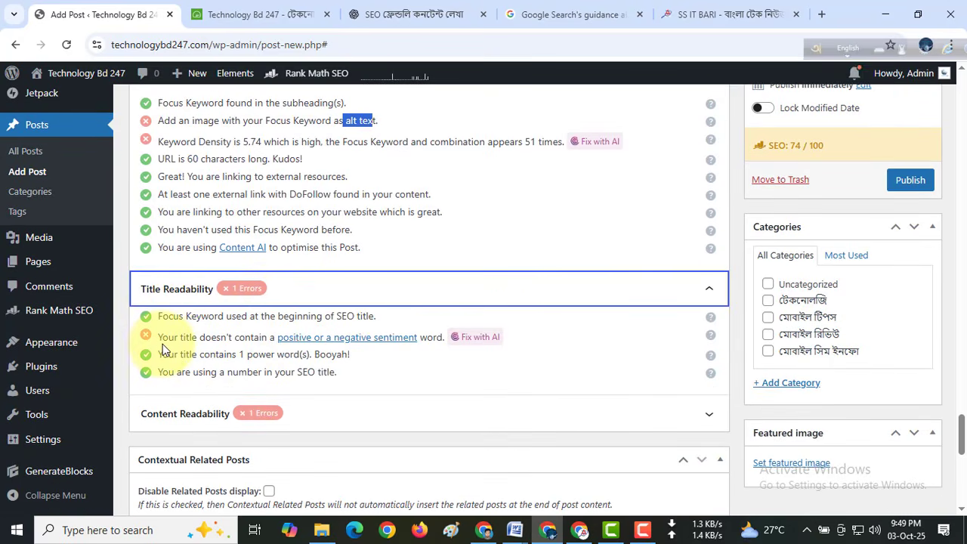
scroll(162, 344, up, 2)
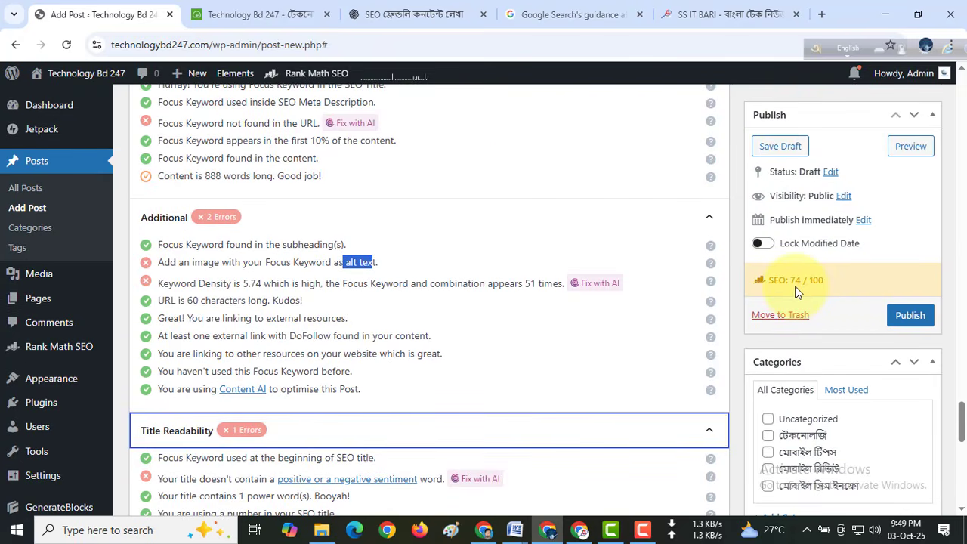
Switch to the ssitbari.com site, dismiss the advert and look at the images shown with its posts
click(723, 14)
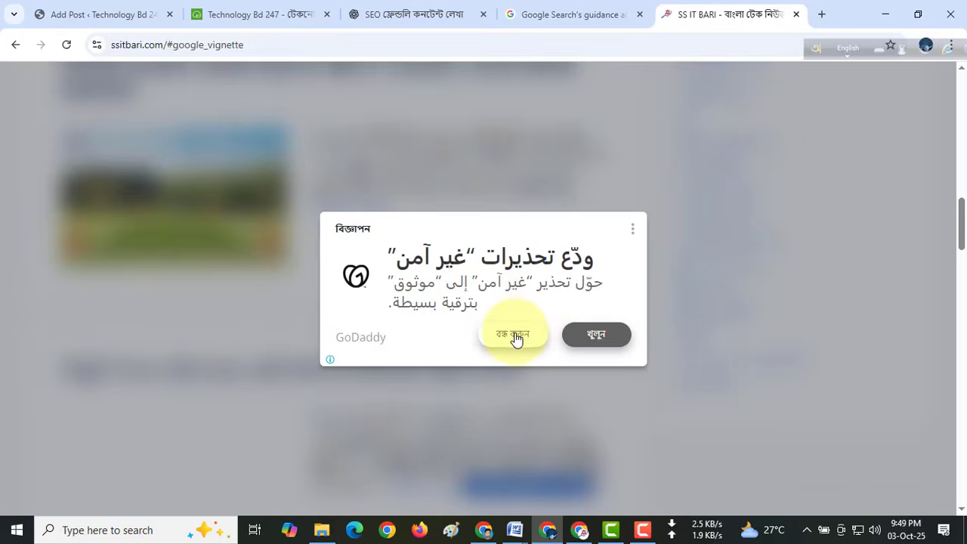
click(514, 334)
scroll(393, 294, down, 15)
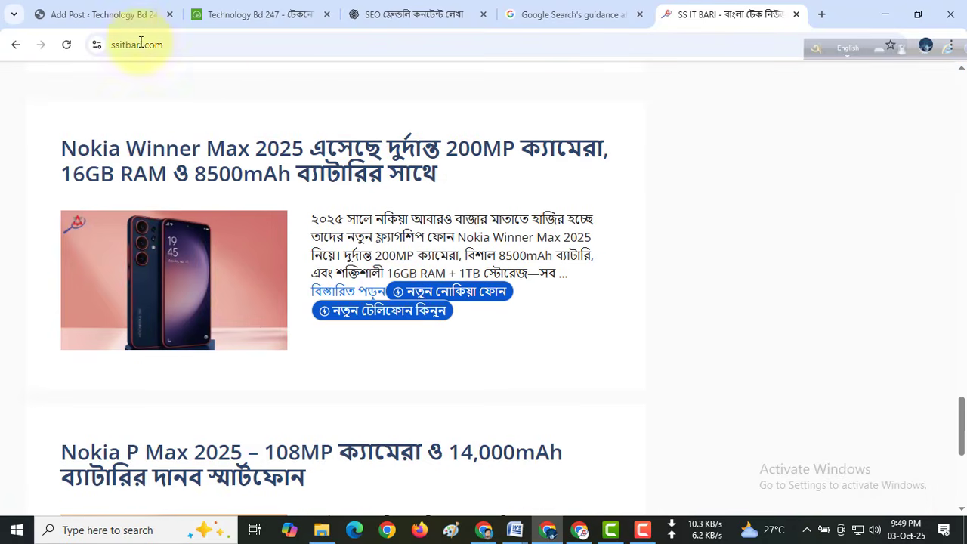
Return to the post editor and review the image alt text check, the SEO score and the search snippet preview
click(114, 13)
drag(344, 262, 376, 262)
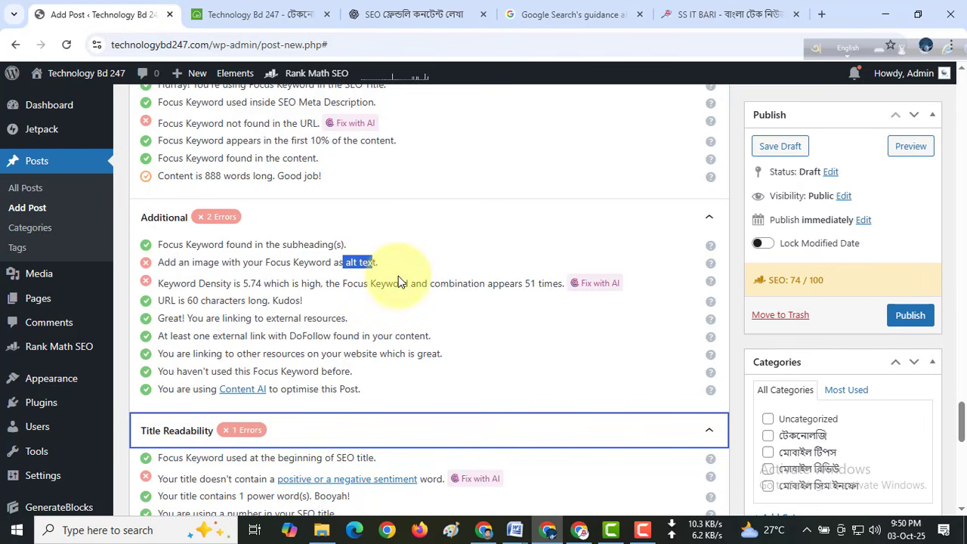
scroll(398, 278, up, 6)
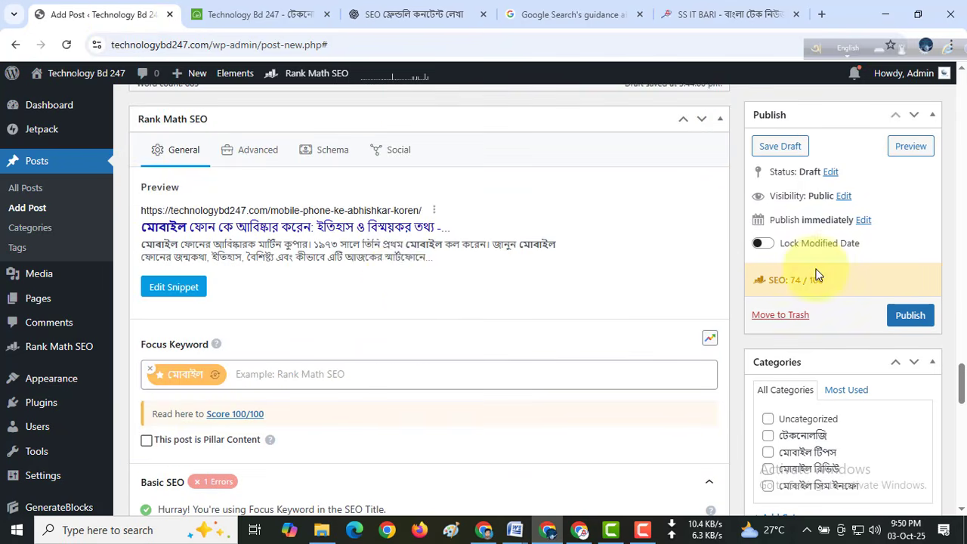
scroll(831, 257, down, 2)
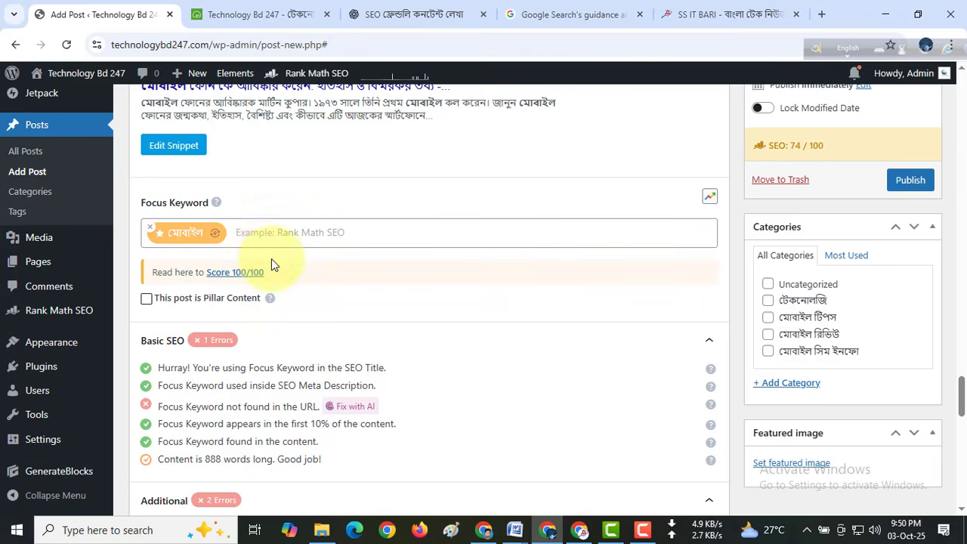
scroll(281, 273, up, 3)
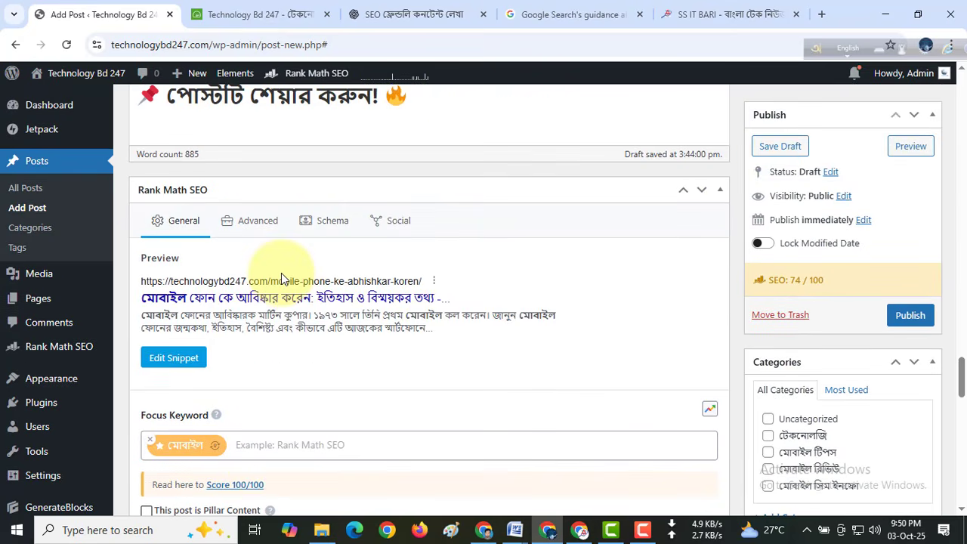
Check the category menu on the Technology Bd 247 site and assign the post to the মোবাইল টিপস category
click(257, 14)
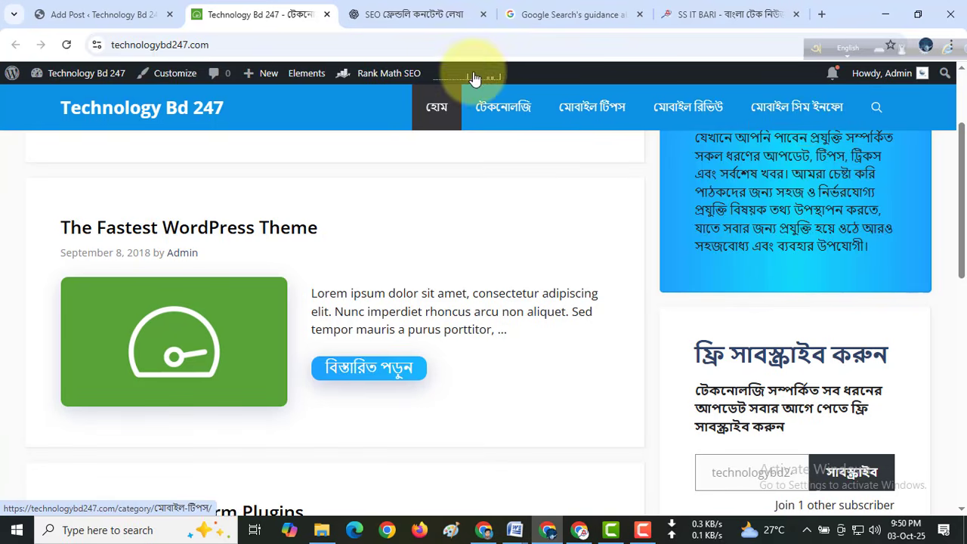
click(119, 16)
scroll(918, 257, down, 2)
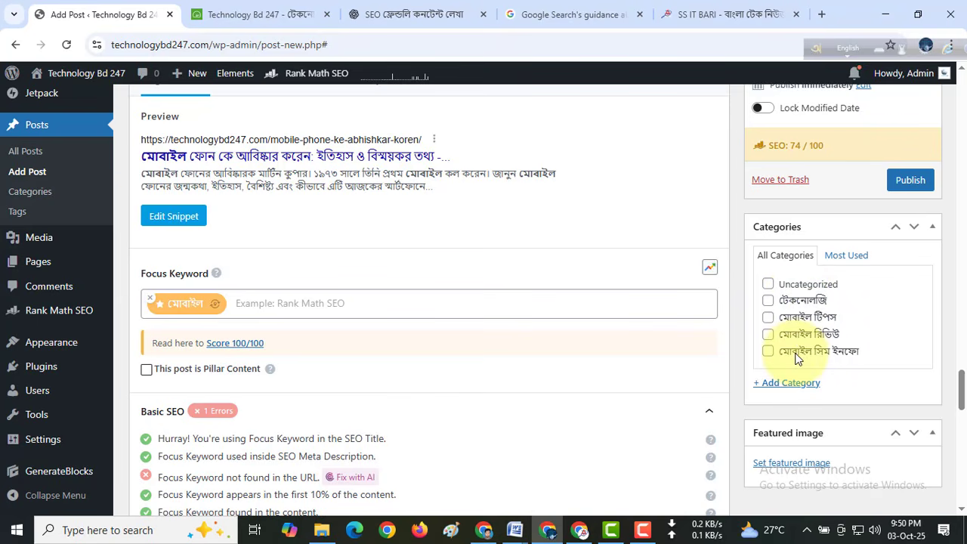
click(768, 318)
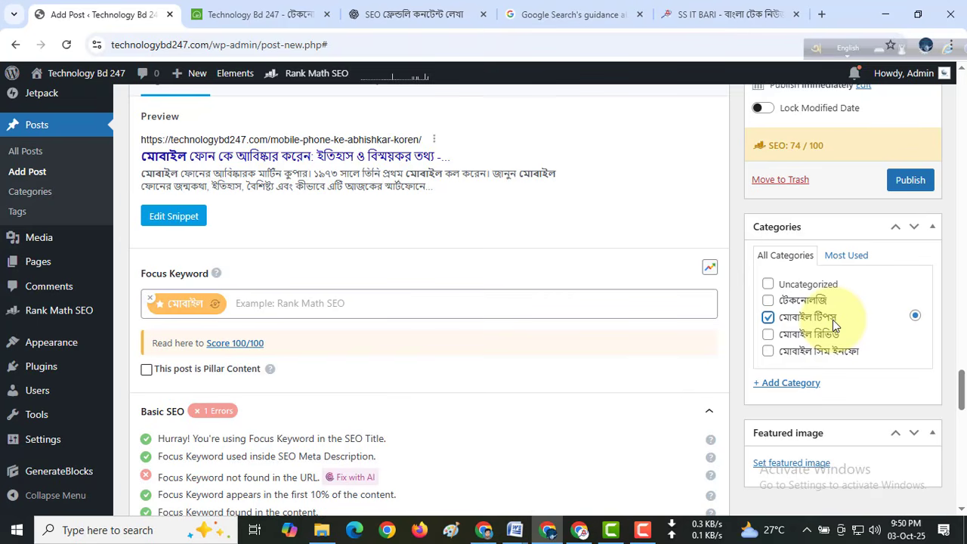
Look back over the Rank Math checks and the post's content from the closing links up to its earlier headings
scroll(832, 320, down, 1)
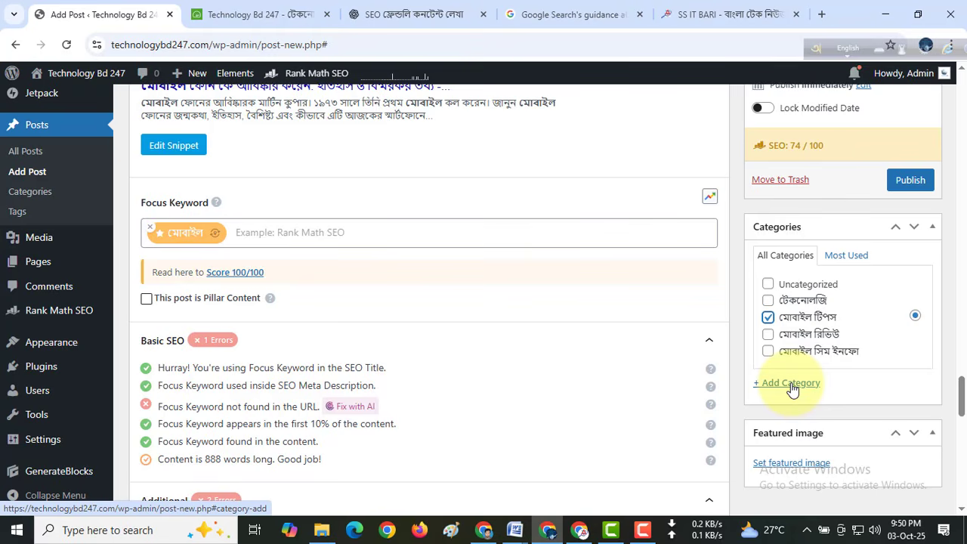
scroll(791, 389, down, 2)
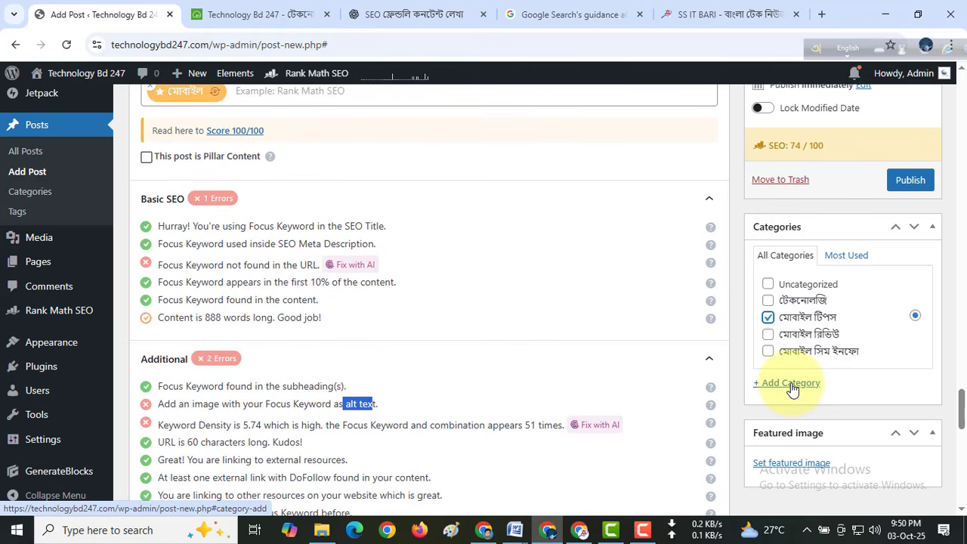
scroll(792, 389, up, 10)
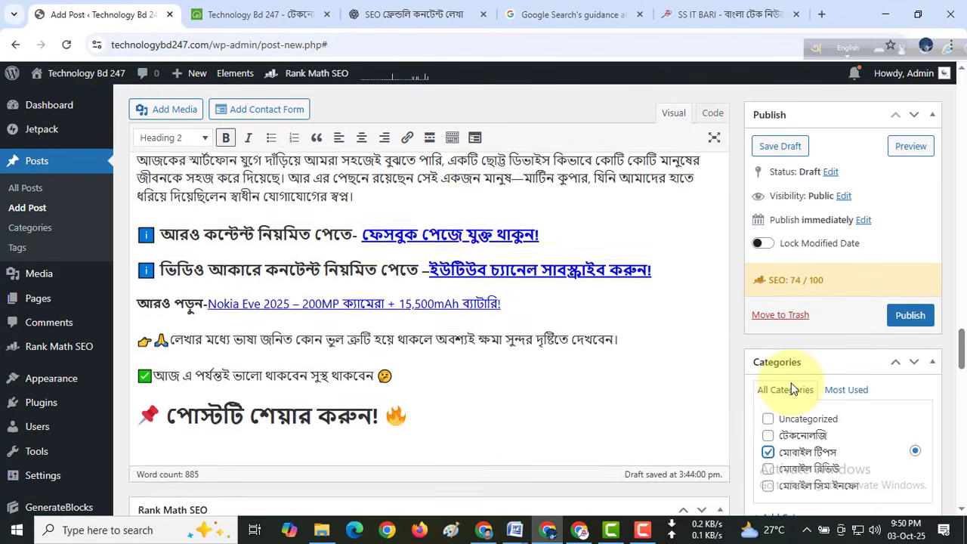
scroll(320, 238, up, 6)
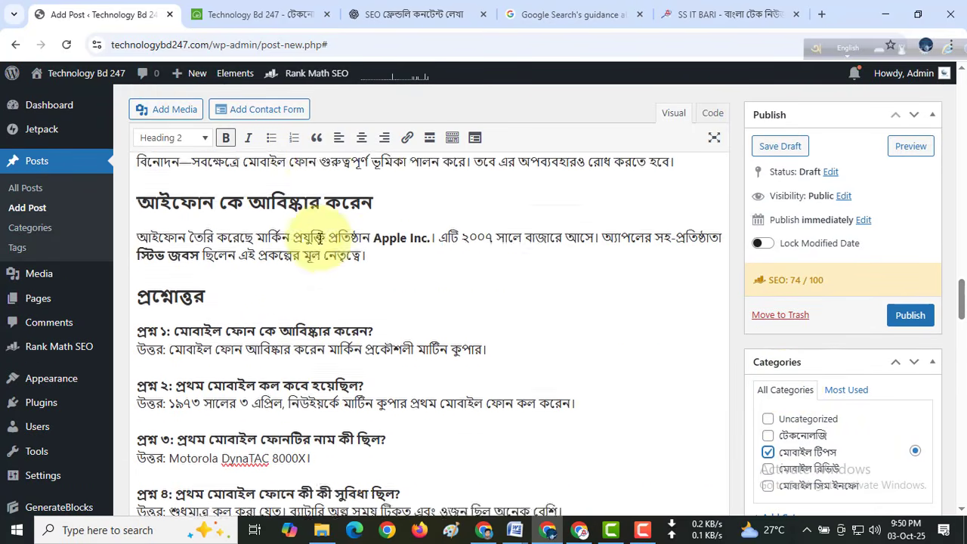
scroll(319, 239, up, 3)
scroll(319, 239, up, 3)
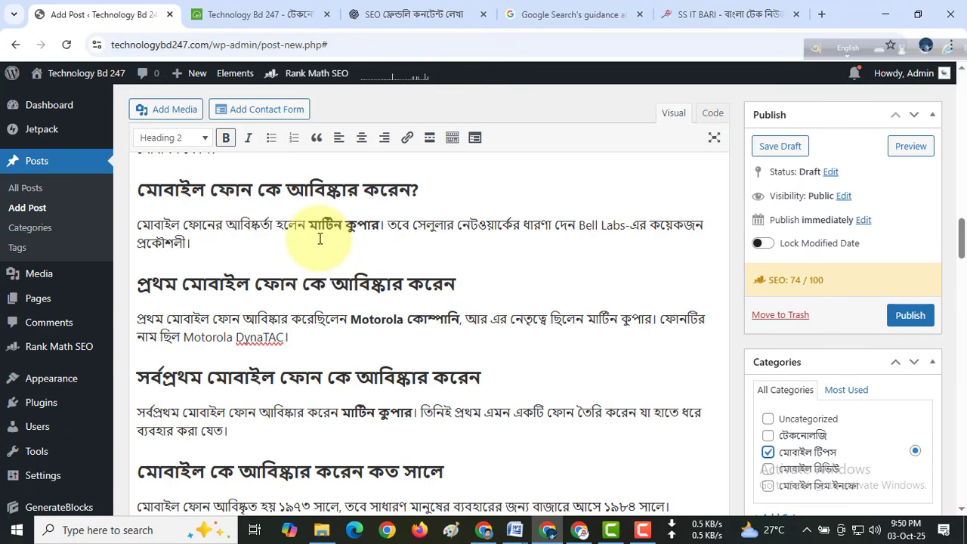
Open the Nokia P Max 2025 review on ssitbari.com and look through the article's layout as a reference
click(725, 13)
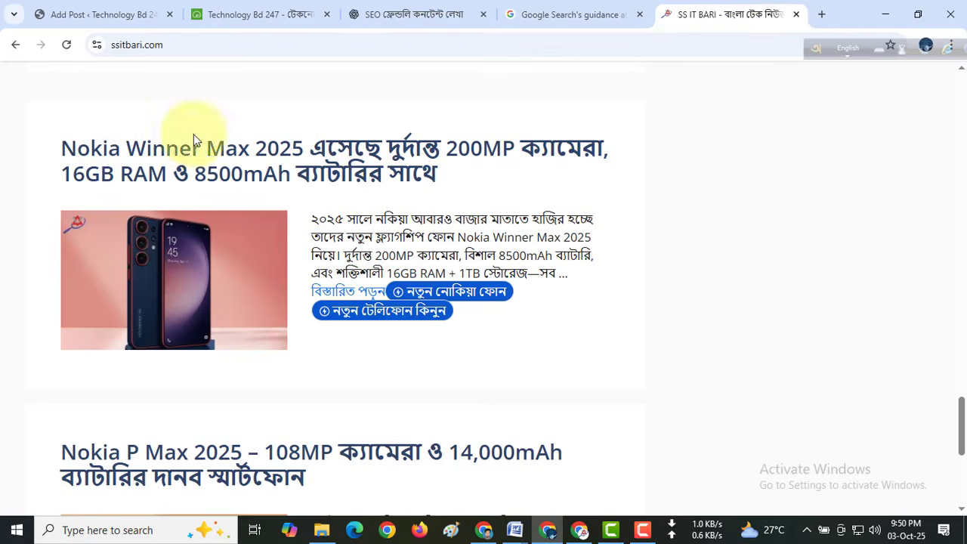
scroll(272, 289, down, 5)
click(272, 99)
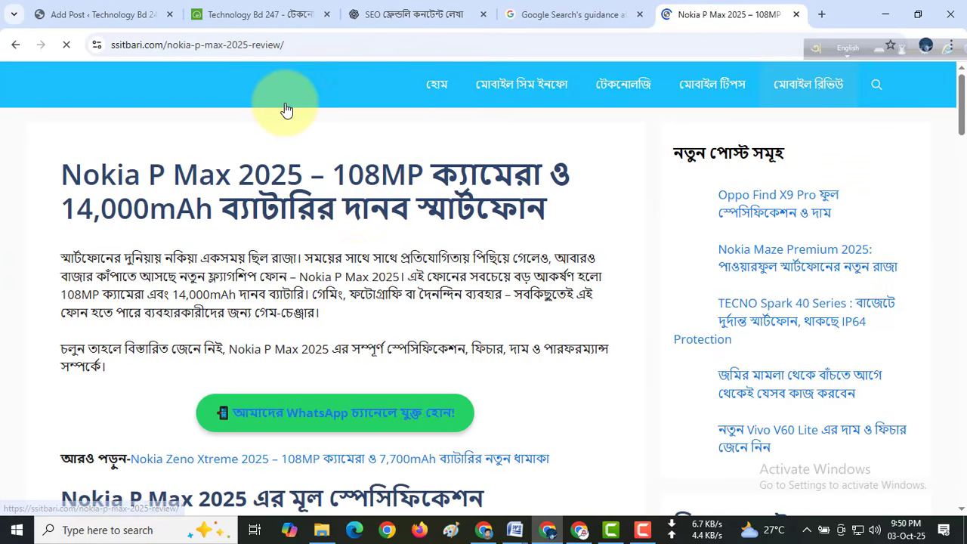
scroll(361, 287, down, 15)
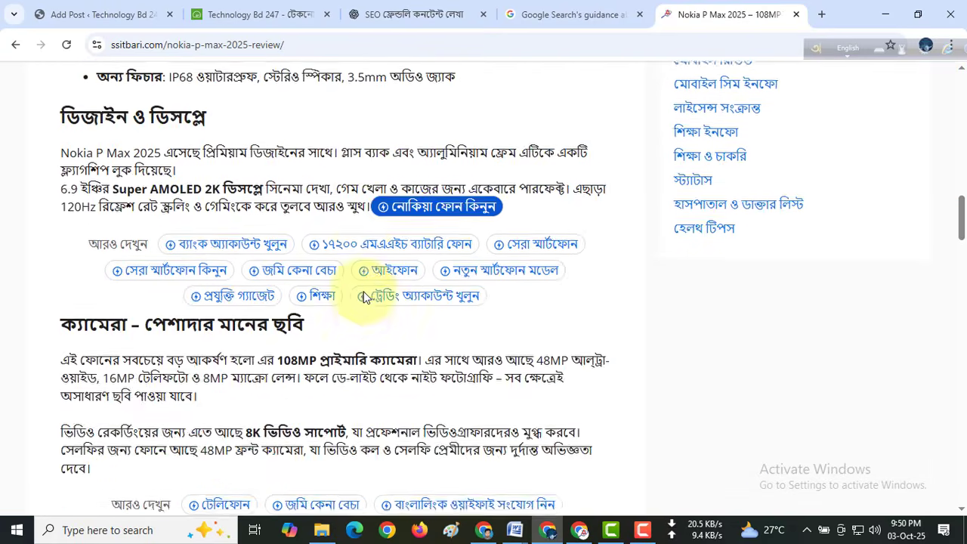
scroll(363, 297, up, 12)
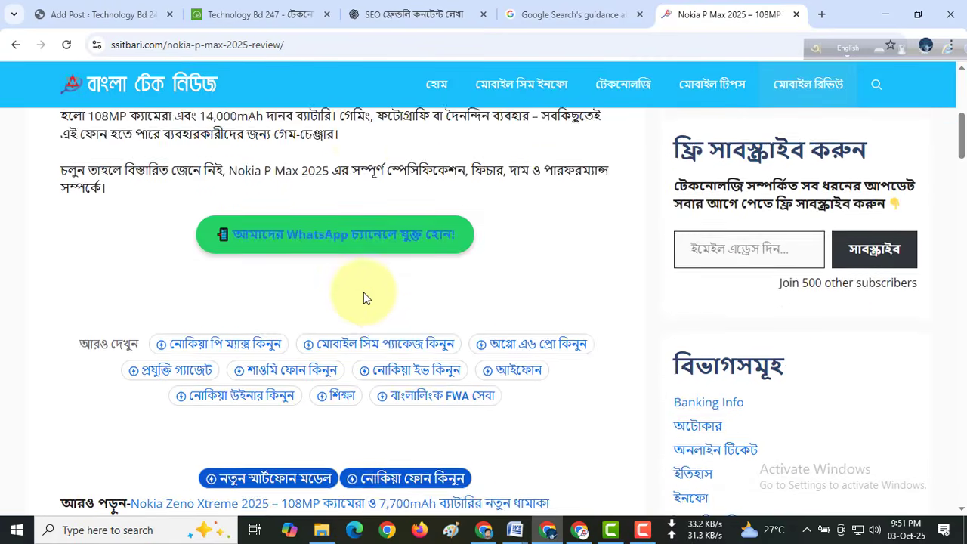
Return to the post editor and locate the featured image setting below the categories
scroll(363, 296, up, 2)
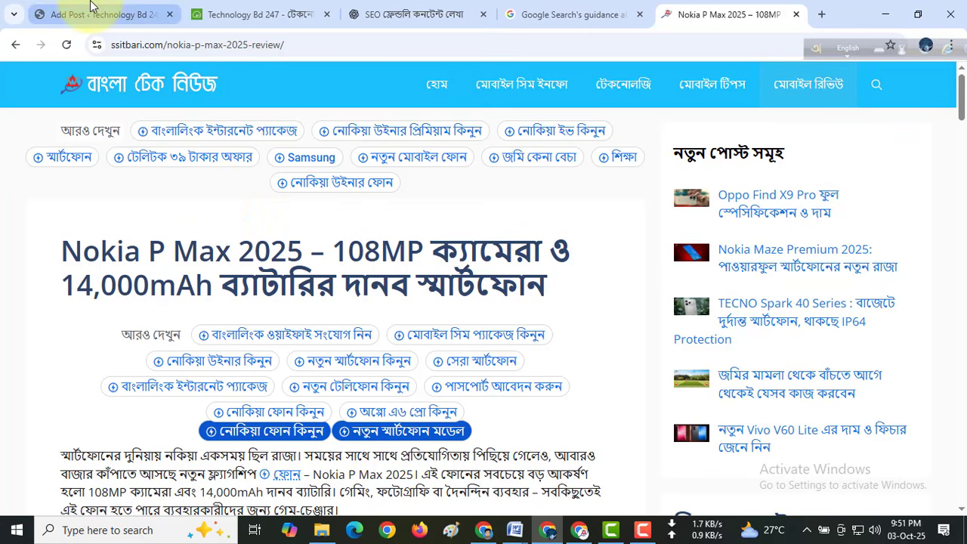
click(90, 7)
scroll(622, 280, down, 2)
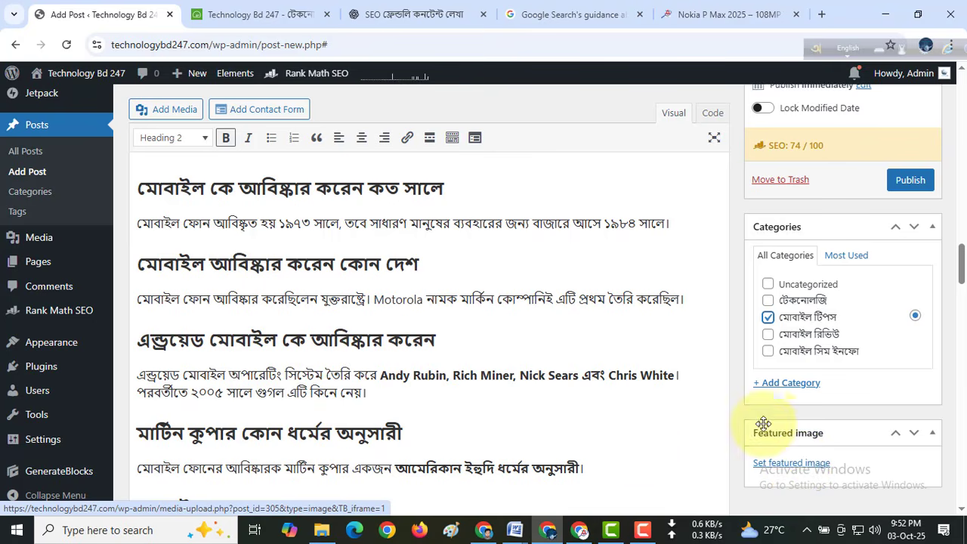
Switch to the Canva home page in the other Chrome window and move the floating keyboard-language bar clear of the browser extensions
click(485, 529)
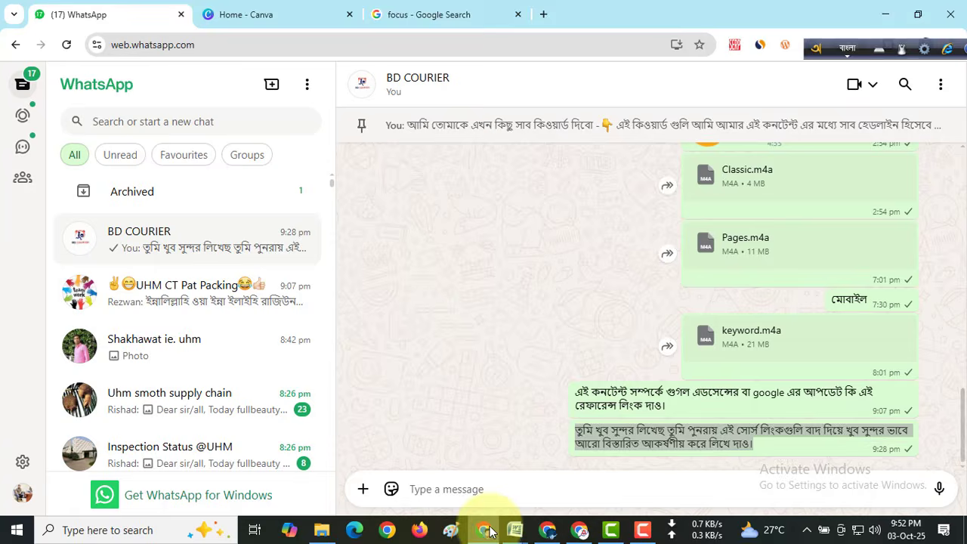
click(274, 9)
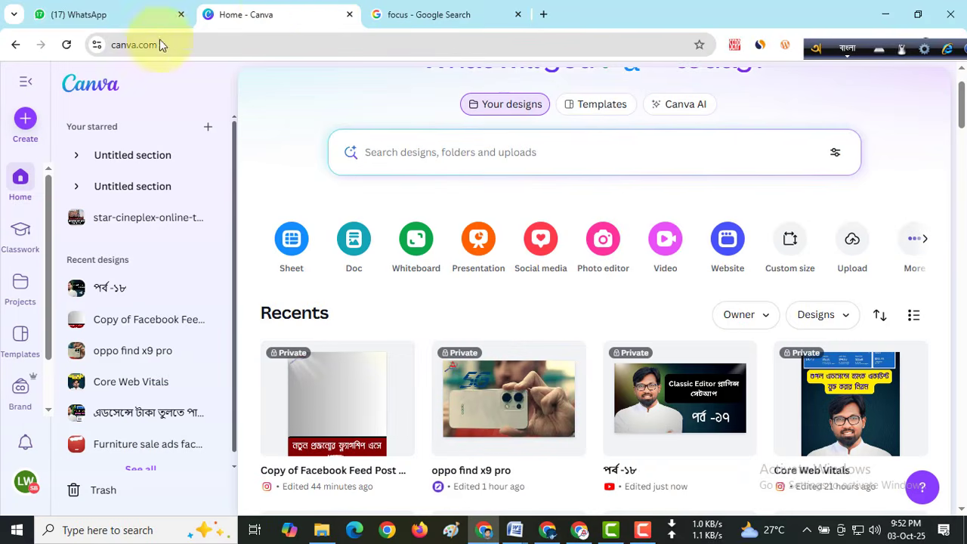
click(814, 49)
drag(820, 48, 783, 9)
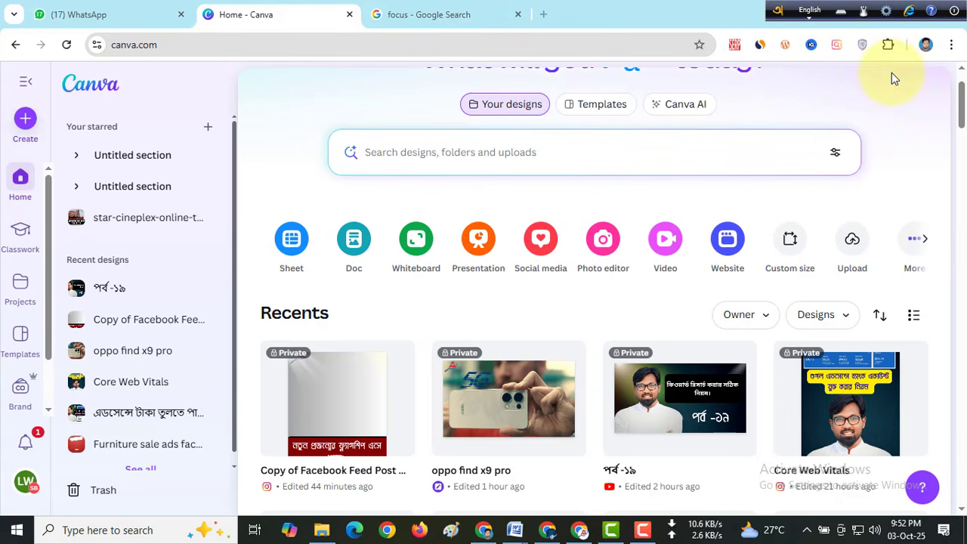
Look through the recent Canva designs and open the "oppo find x9 pro" design
scroll(536, 152, up, 1)
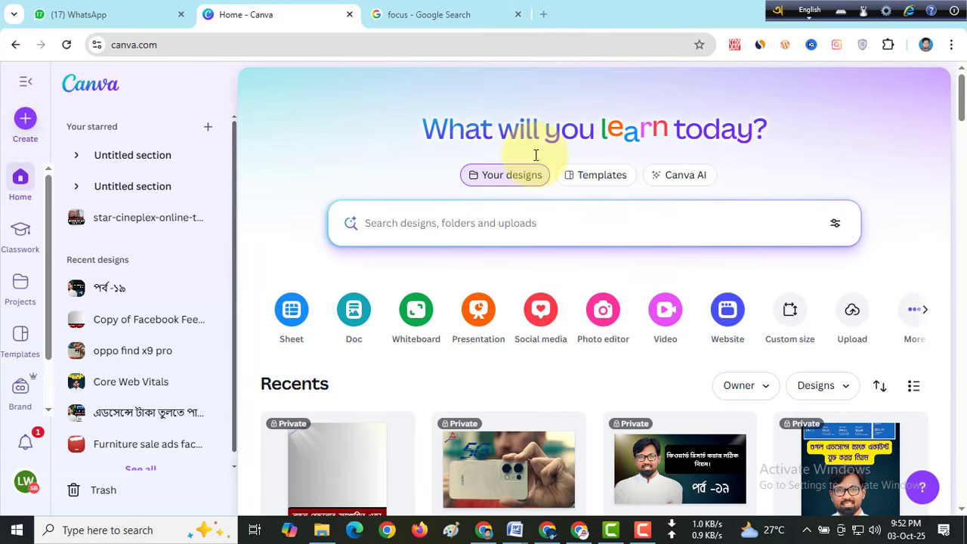
scroll(536, 155, down, 10)
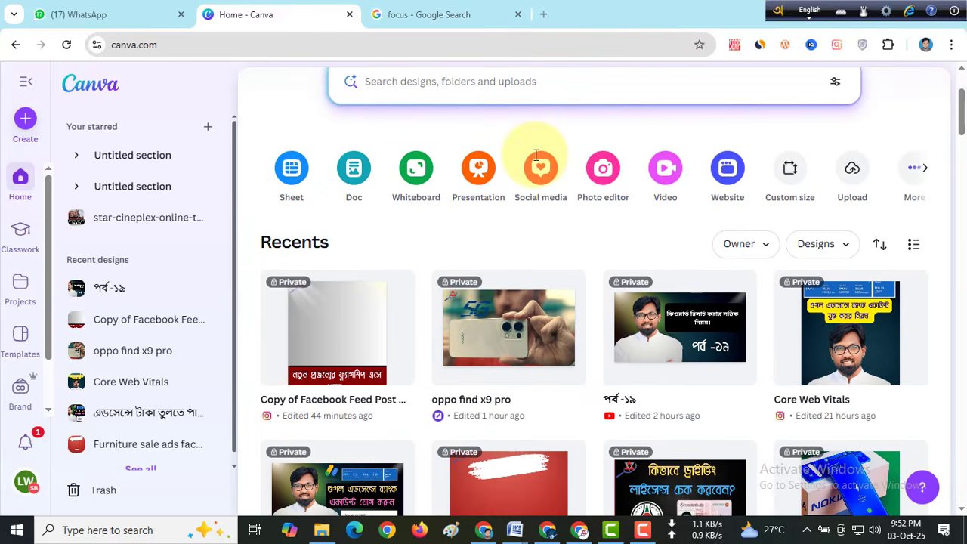
scroll(534, 160, down, 12)
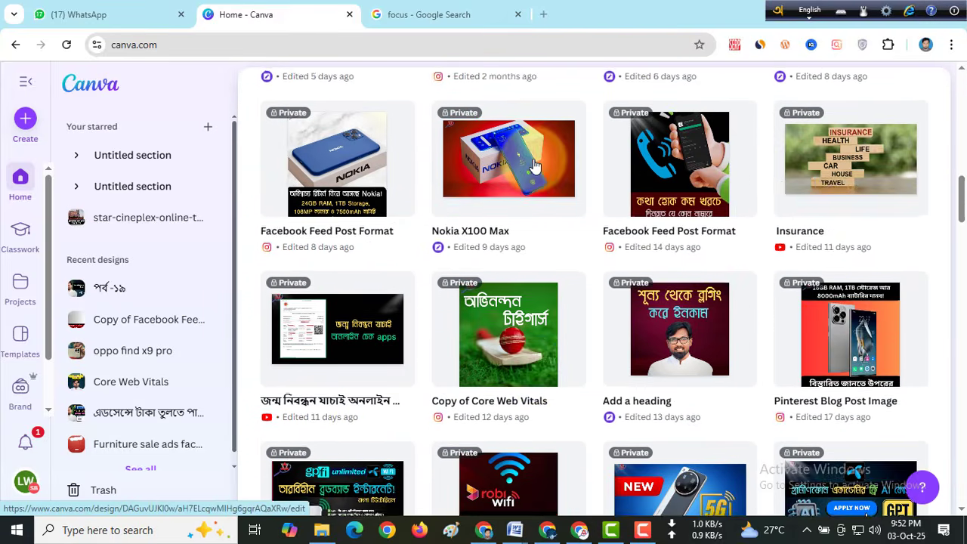
scroll(534, 166, down, 12)
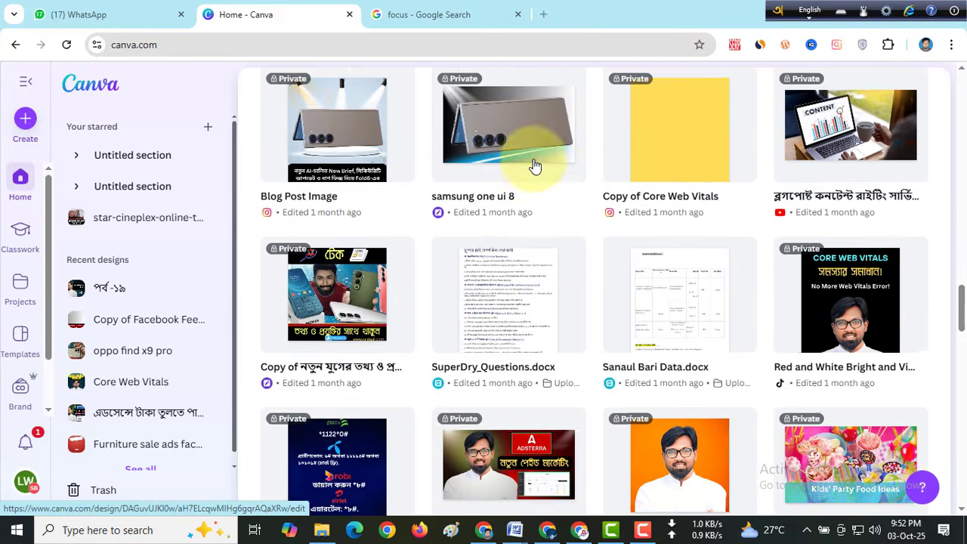
scroll(532, 169, down, 12)
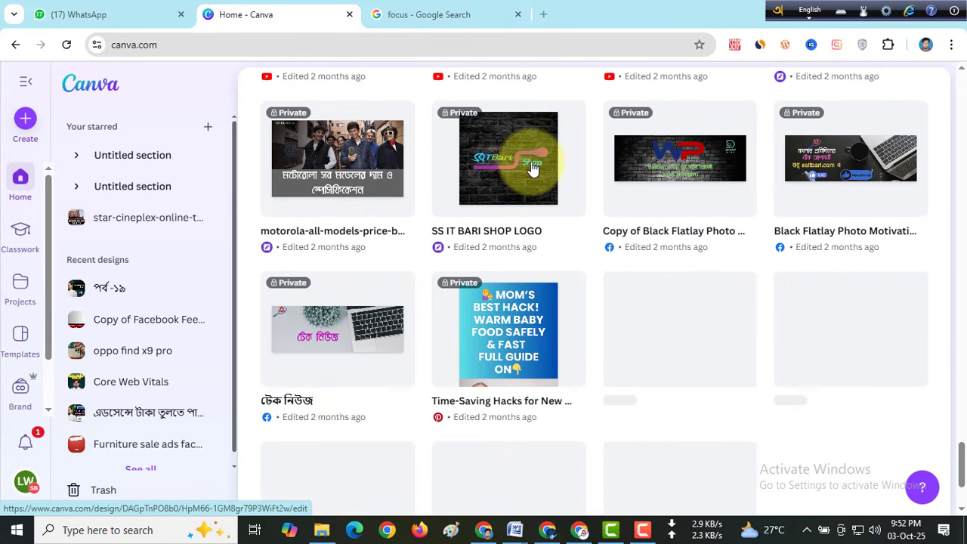
scroll(532, 169, up, 20)
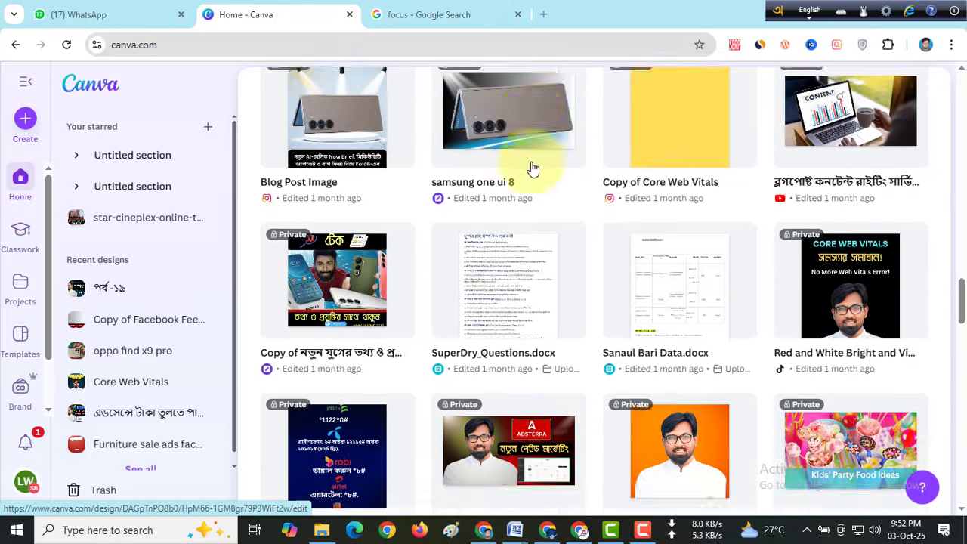
scroll(532, 170, up, 15)
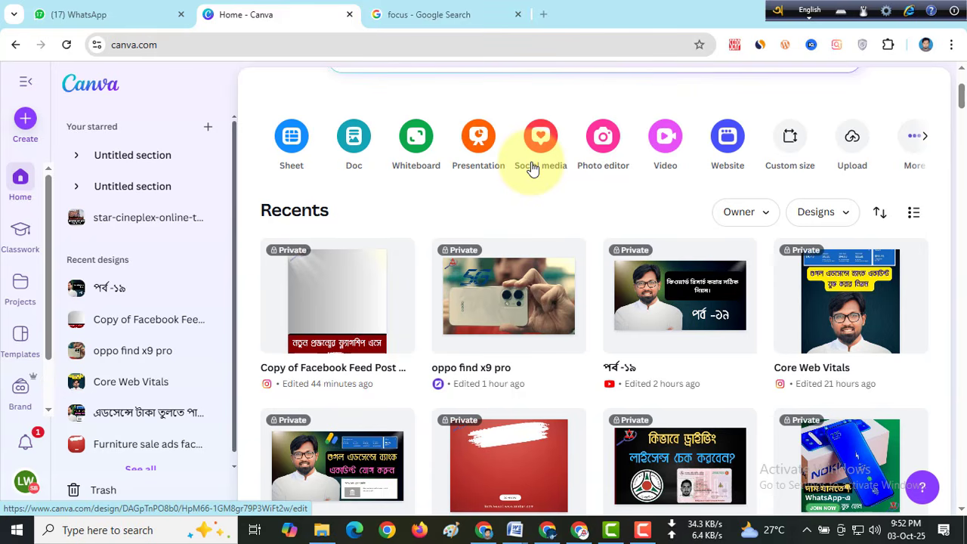
click(487, 291)
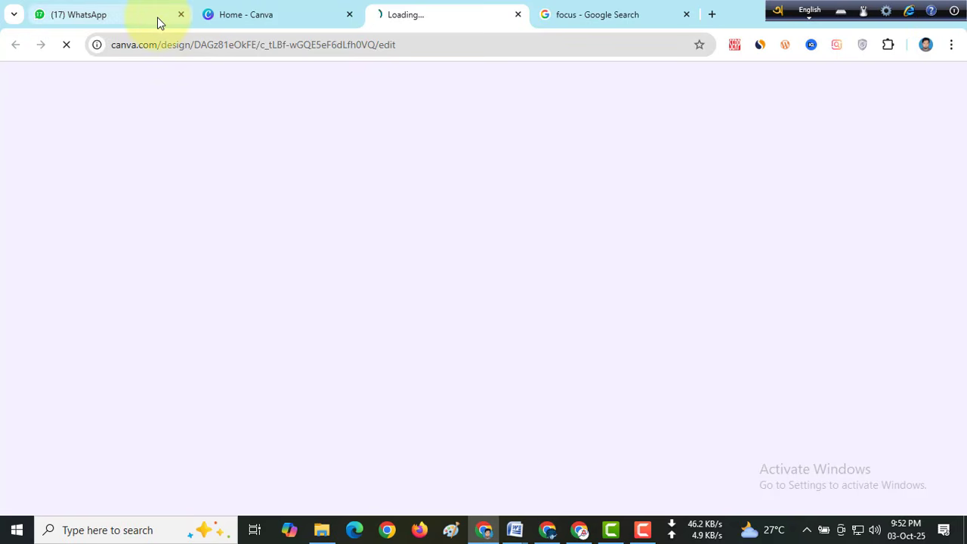
mouse_move(157, 16)
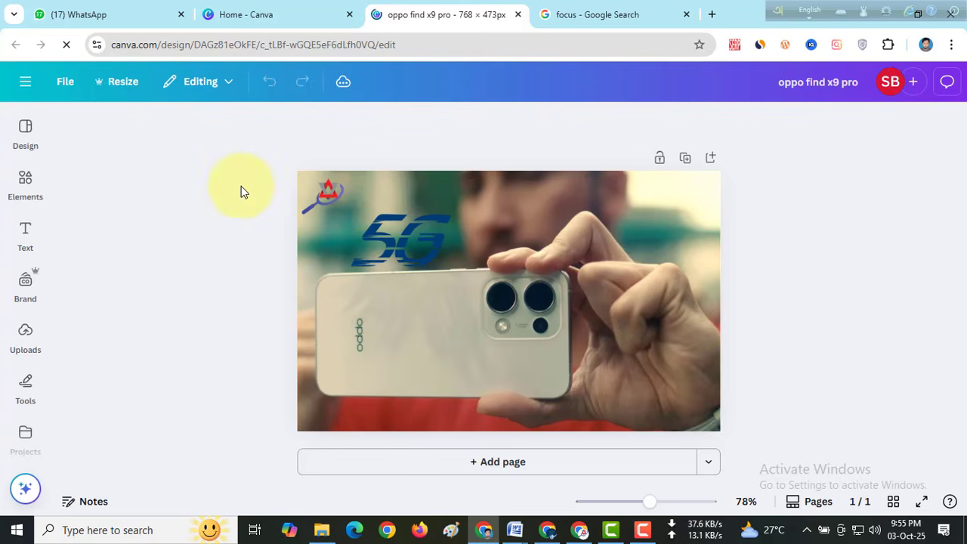
Delete the phone photo and the 5G graphic from the design
click(524, 210)
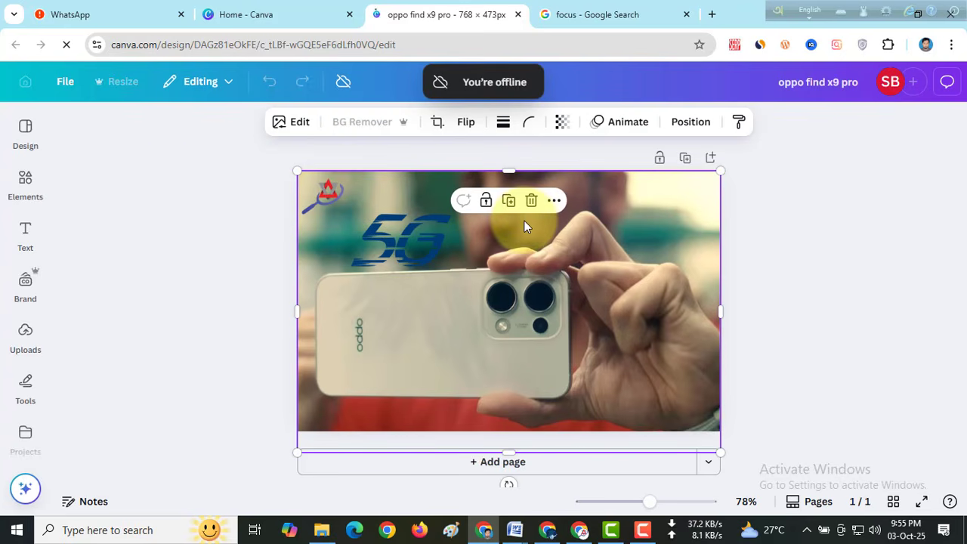
click(531, 200)
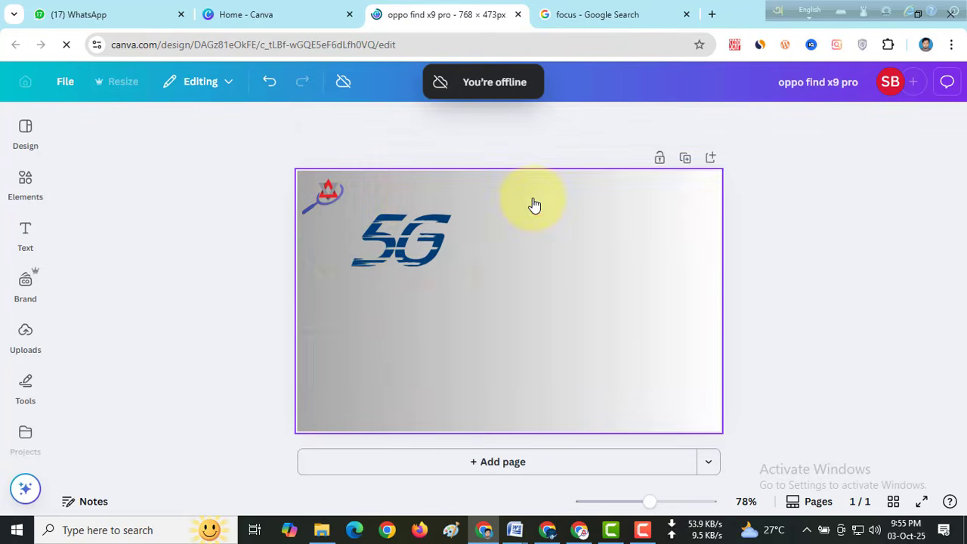
click(443, 239)
click(423, 183)
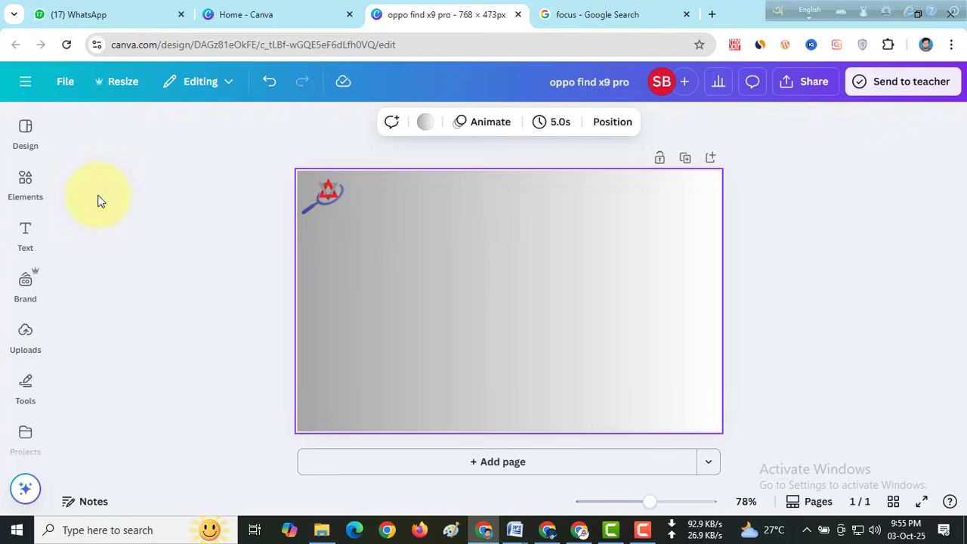
Search the elements for "background" photos and place the plain yellow one so it covers the whole page
click(22, 188)
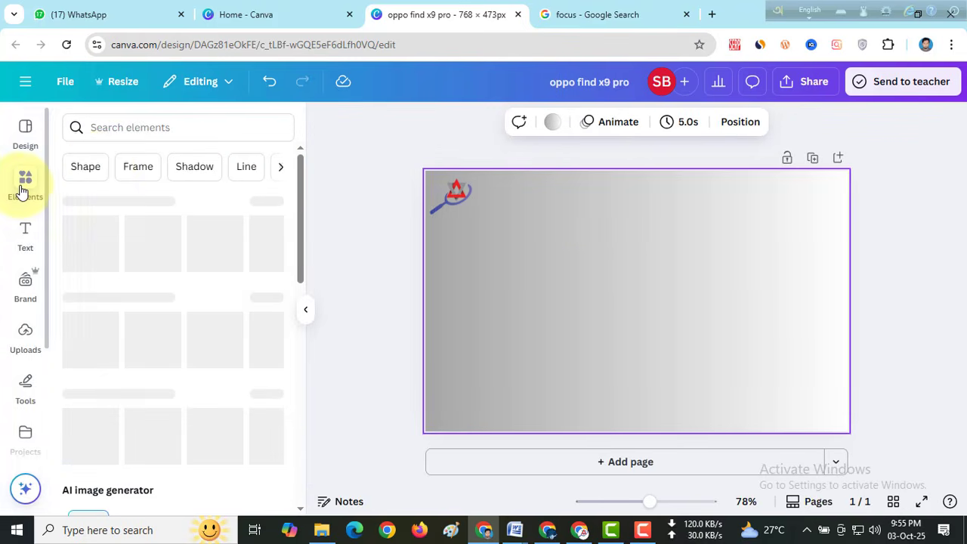
click(162, 128)
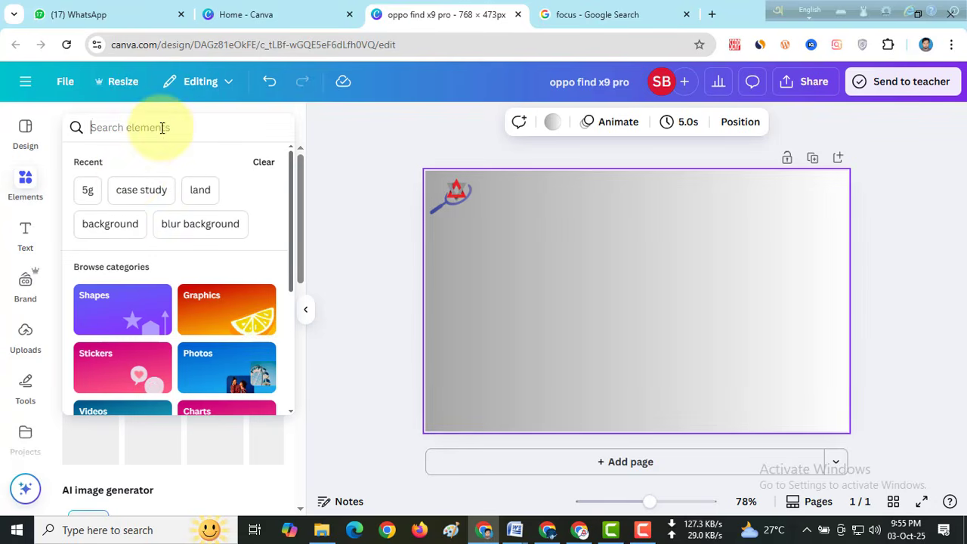
click(113, 225)
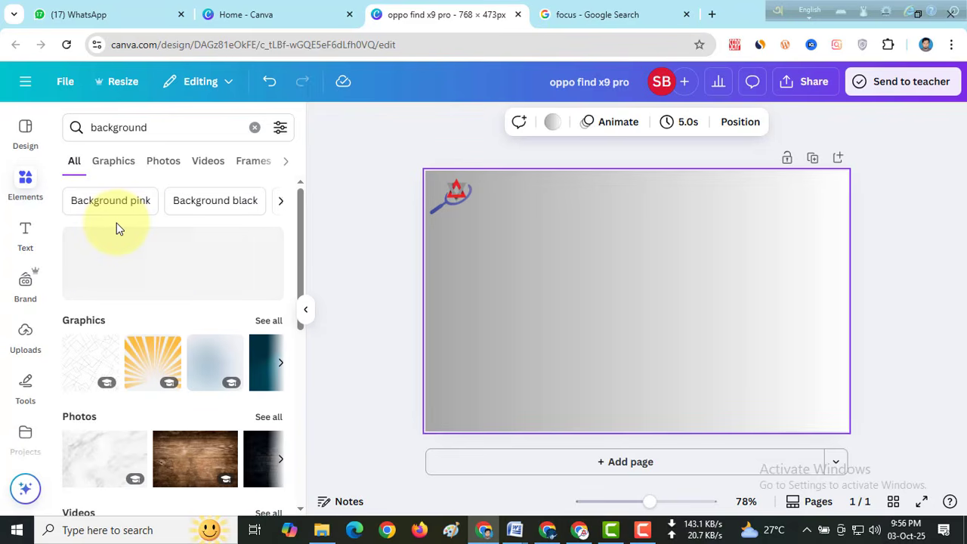
scroll(122, 282, down, 2)
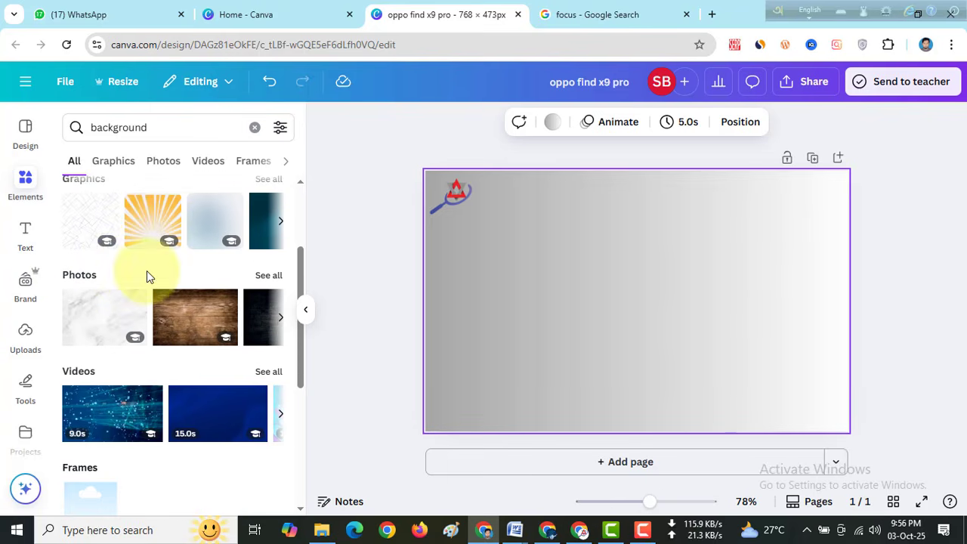
click(261, 275)
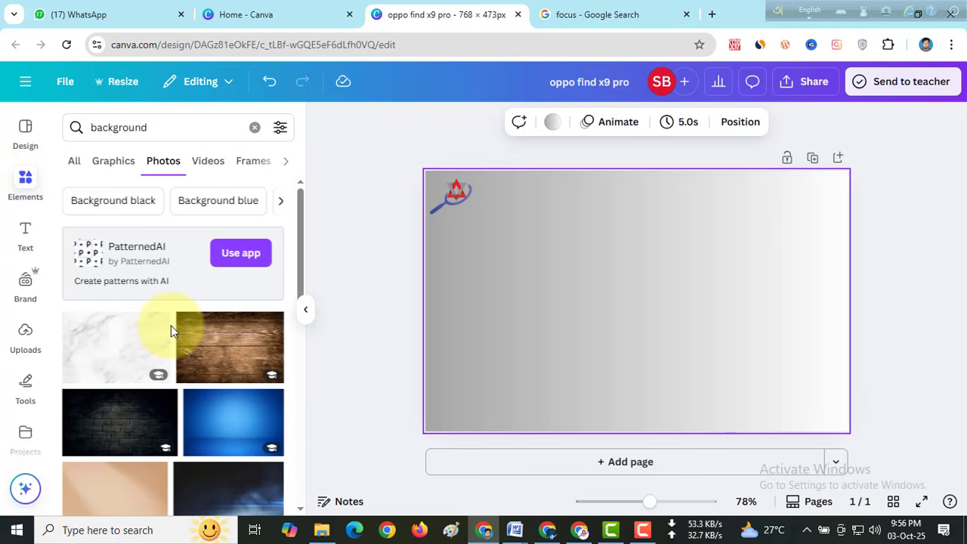
scroll(171, 324, down, 2)
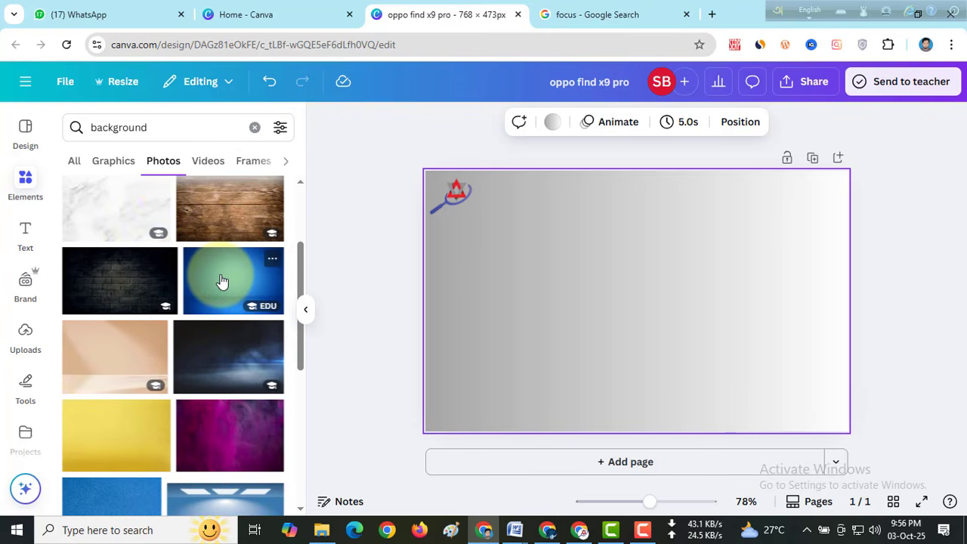
click(124, 444)
drag(643, 339, 586, 308)
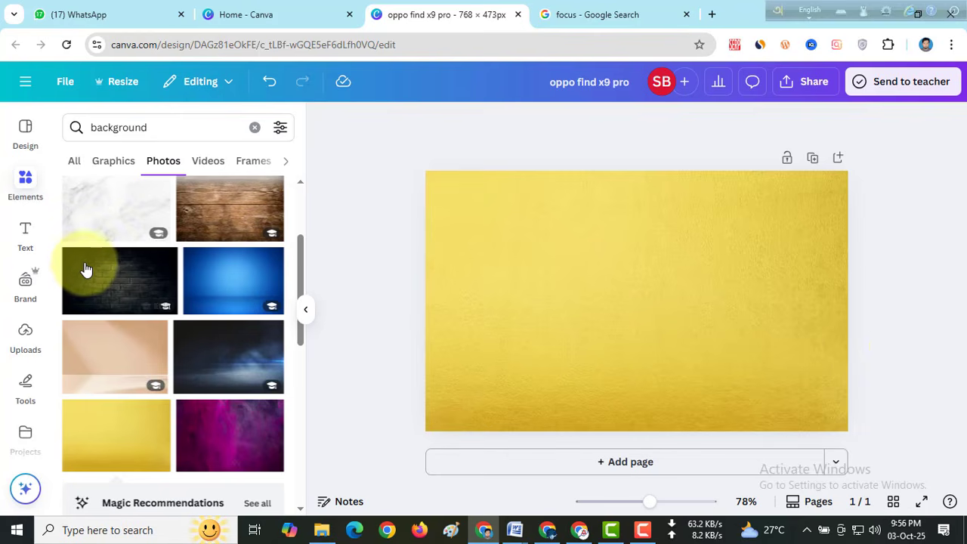
Send the yellow background to the back and delete the magnifier logo from the design
right_click(615, 215)
mouse_move(682, 280)
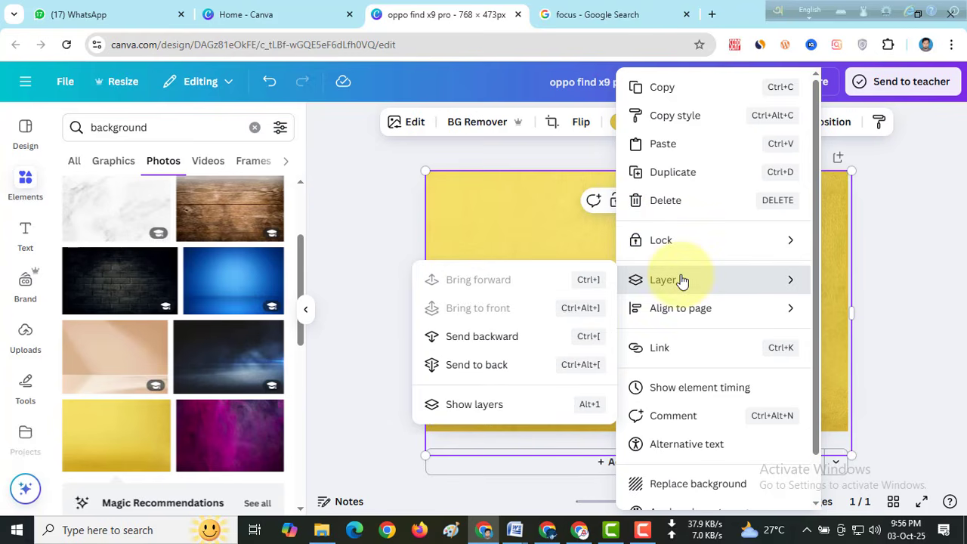
click(474, 366)
click(450, 194)
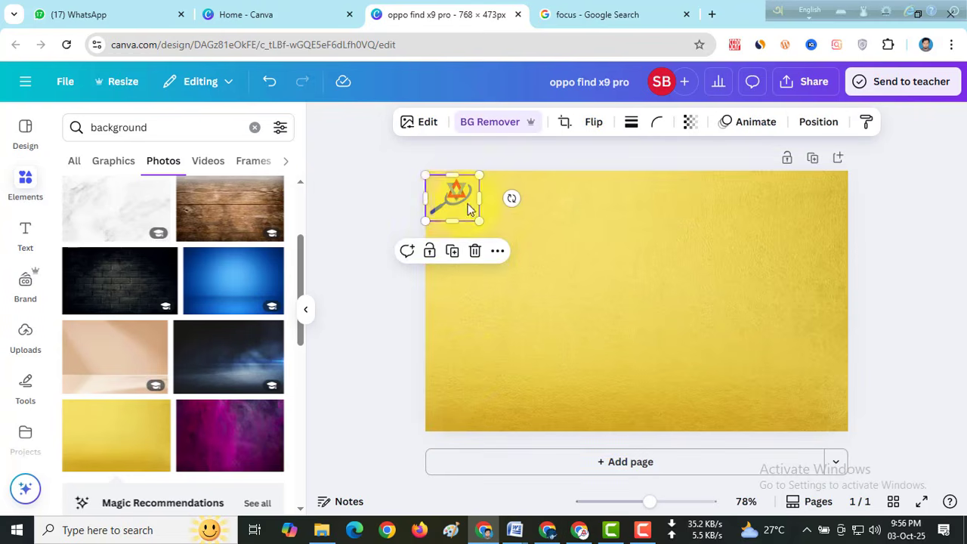
mouse_move(449, 193)
mouse_down()
mouse_move(555, 242)
mouse_move(462, 197)
mouse_up()
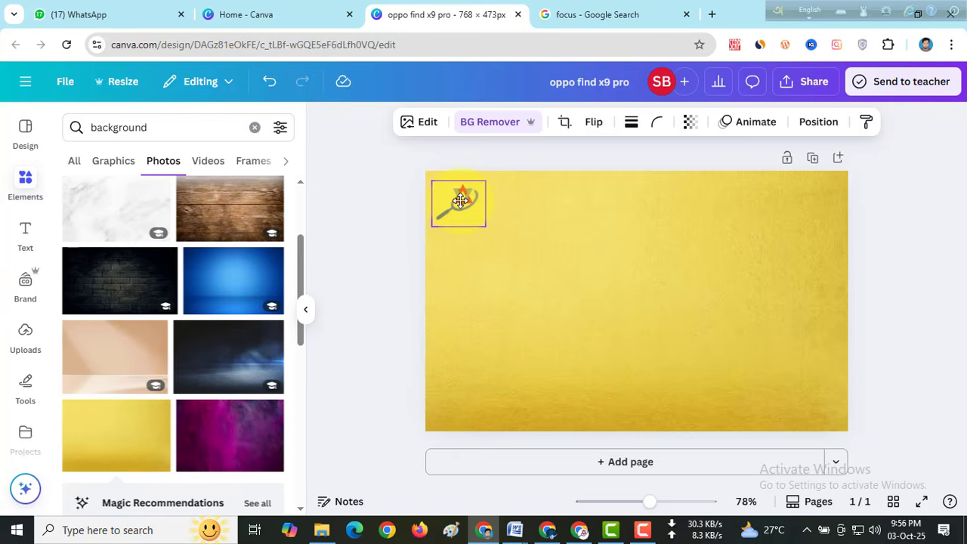
click(460, 201)
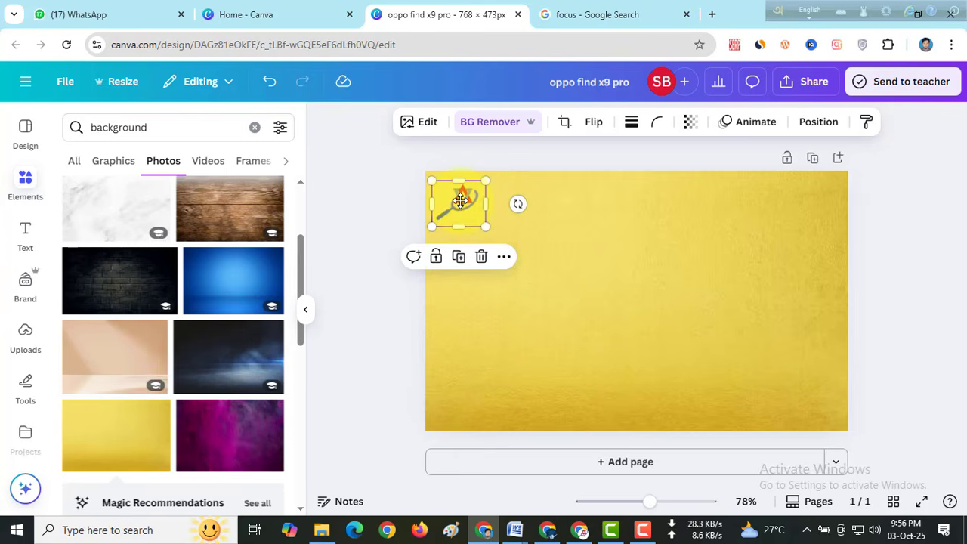
click(482, 257)
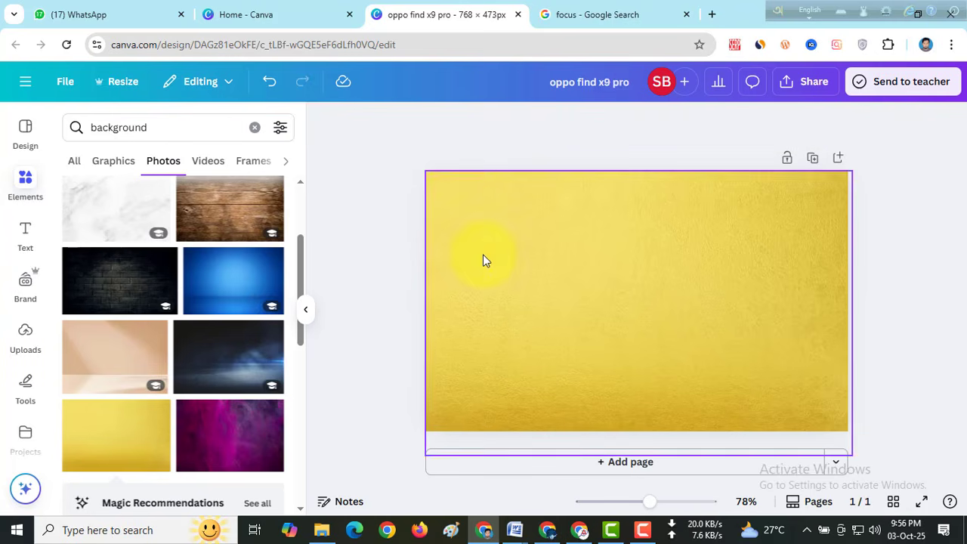
Add the uploaded photo of three passports to the design and enlarge it to nearly fill the page, leaving a yellow border
click(25, 338)
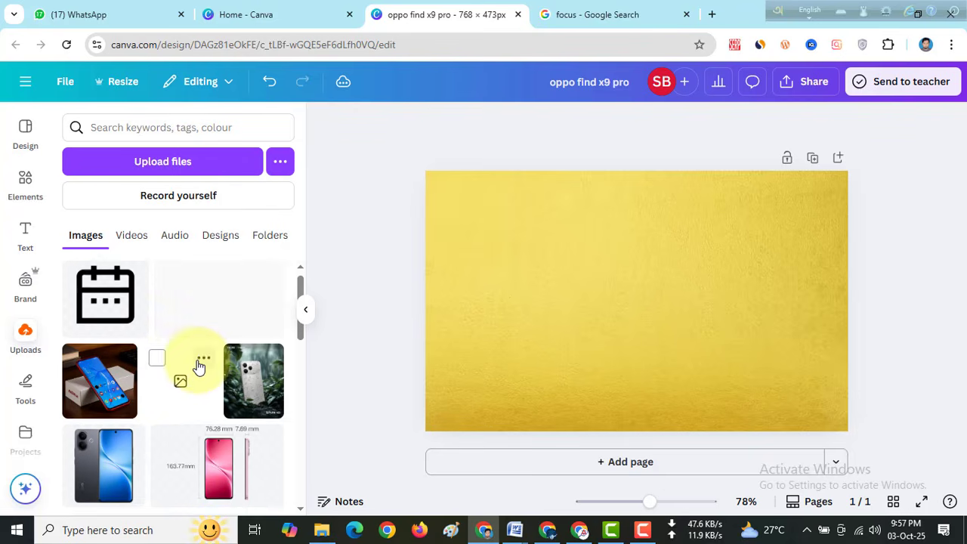
scroll(198, 367, down, 3)
scroll(198, 368, down, 5)
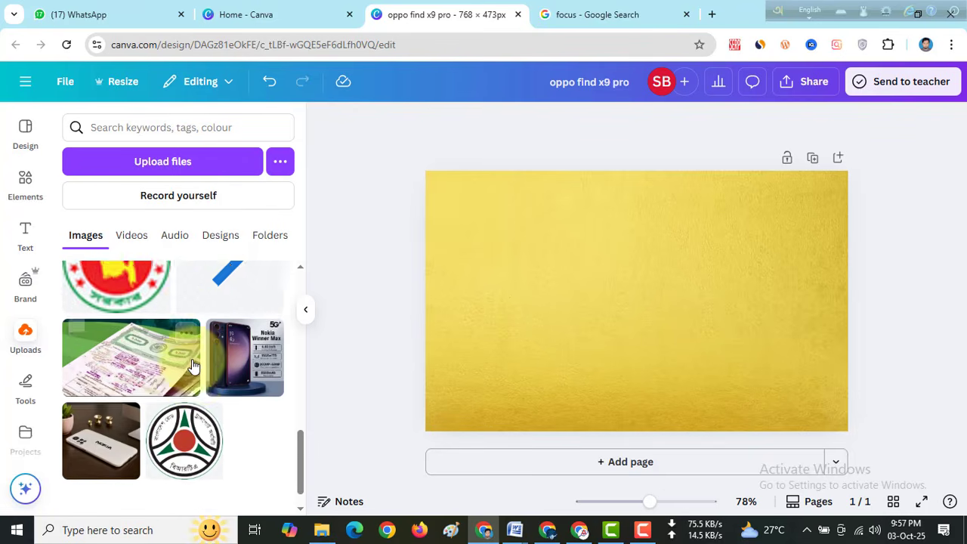
scroll(194, 364, up, 4)
scroll(191, 367, up, 3)
scroll(190, 367, down, 6)
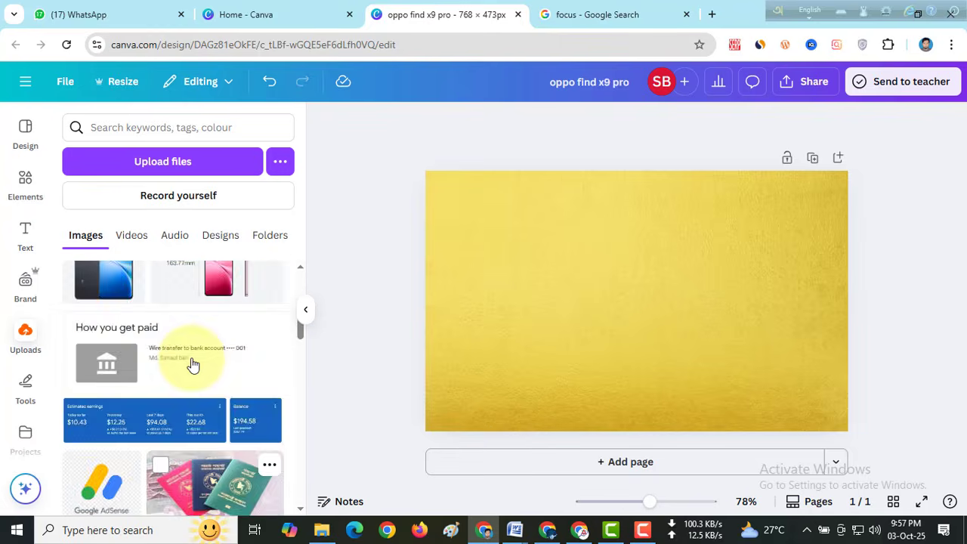
click(210, 292)
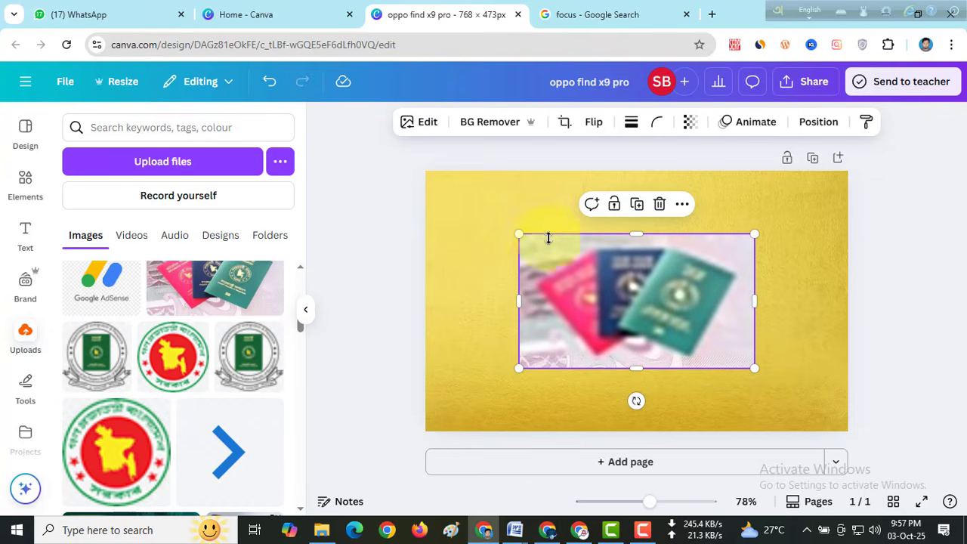
drag(518, 235, 437, 187)
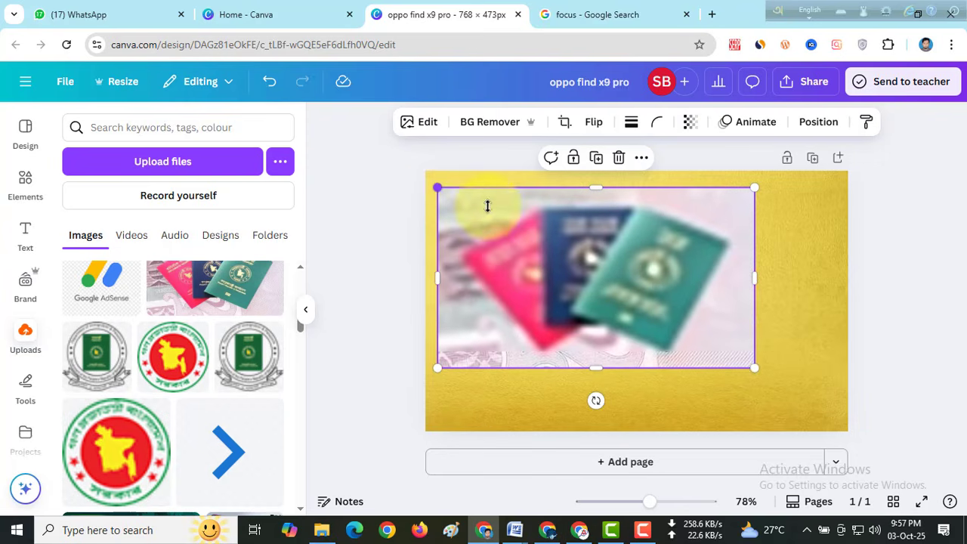
drag(753, 367, 827, 415)
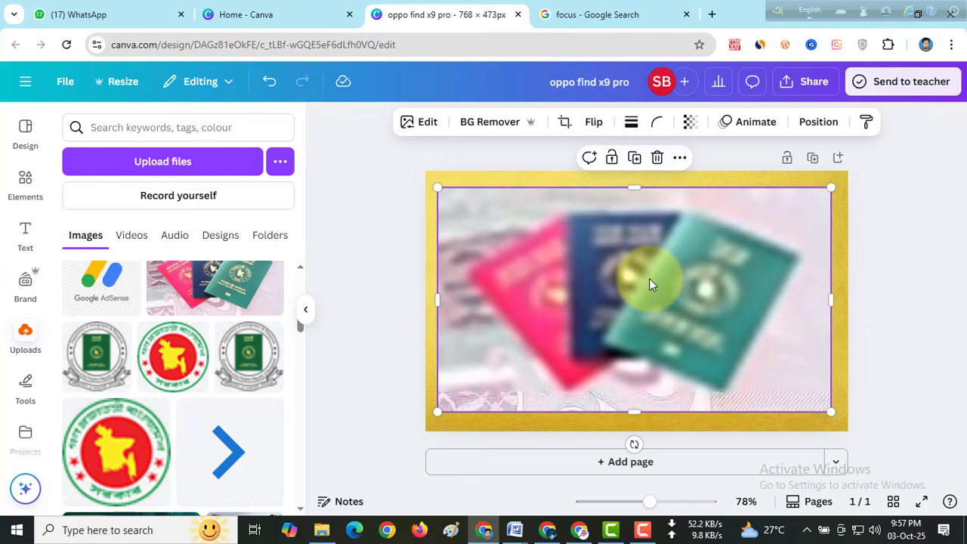
Remove the background from the passport photo and shrink it slightly
click(477, 125)
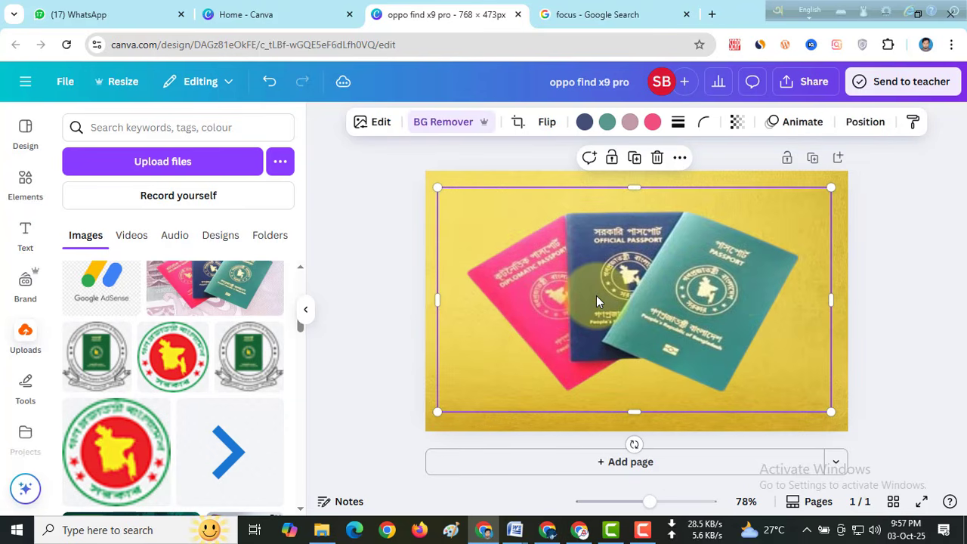
mouse_move(829, 412)
mouse_down()
mouse_move(863, 447)
mouse_move(825, 408)
mouse_up()
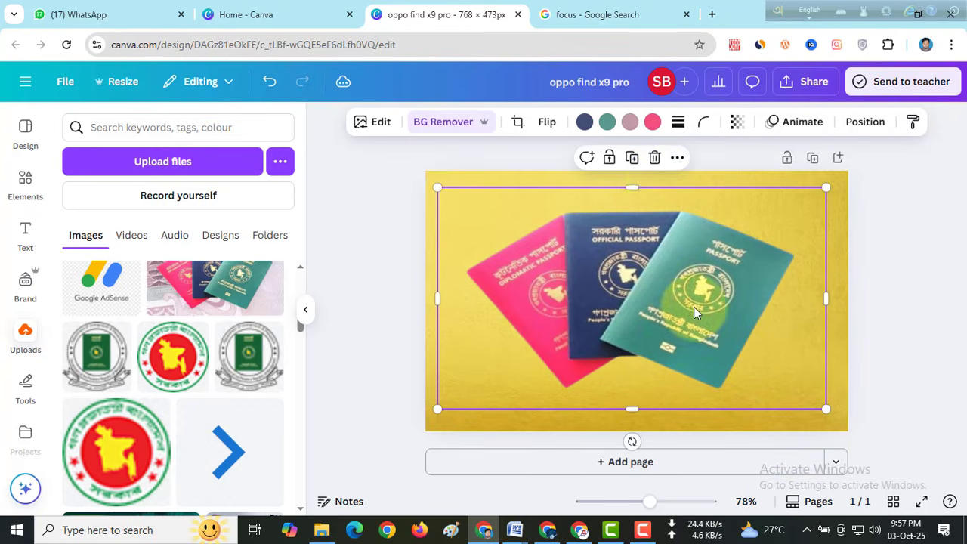
Delete the passport photo from the design and search the elements for "mobile"
click(654, 162)
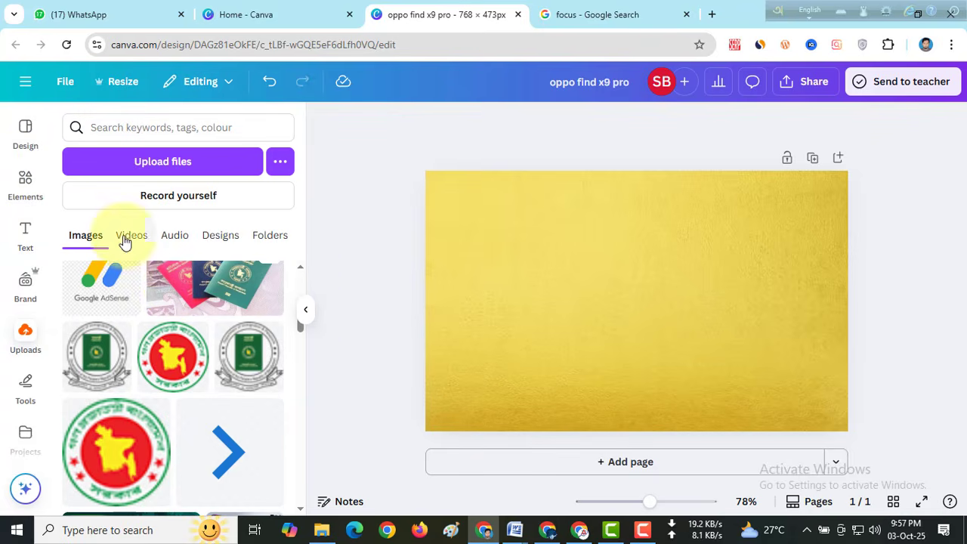
click(29, 192)
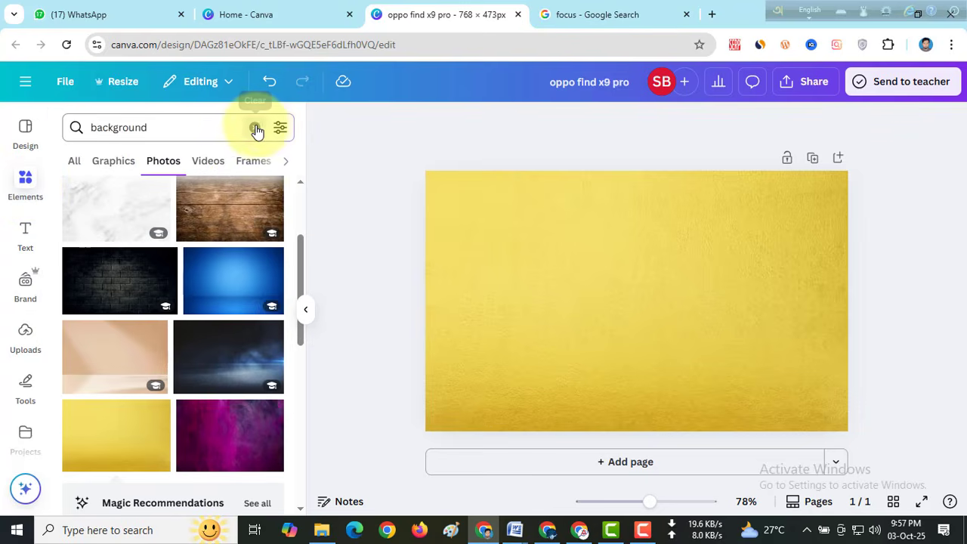
click(258, 129)
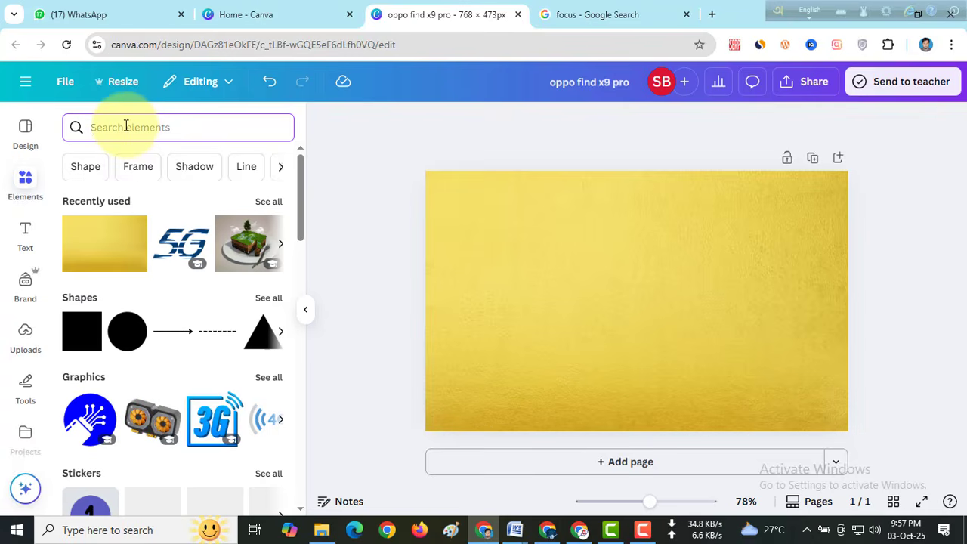
text(mo)
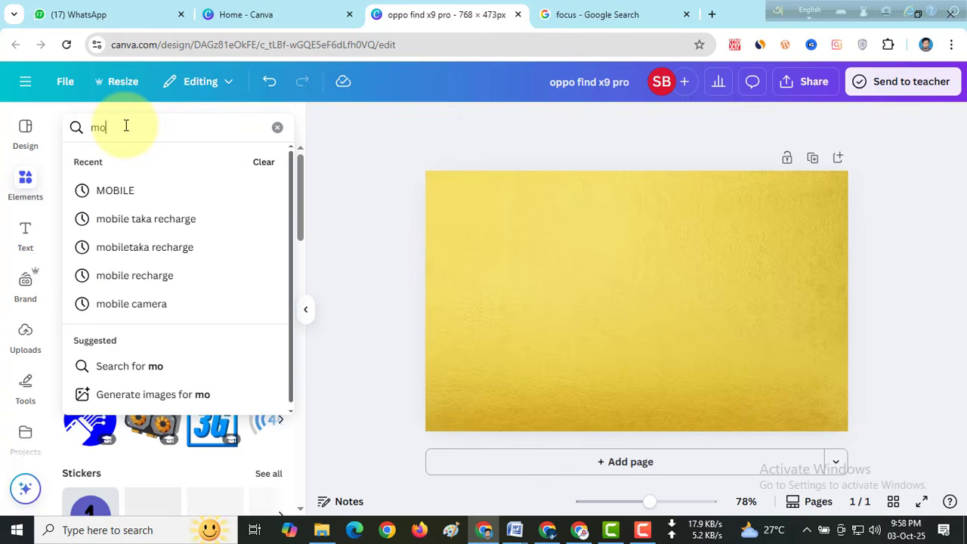
text(bile)
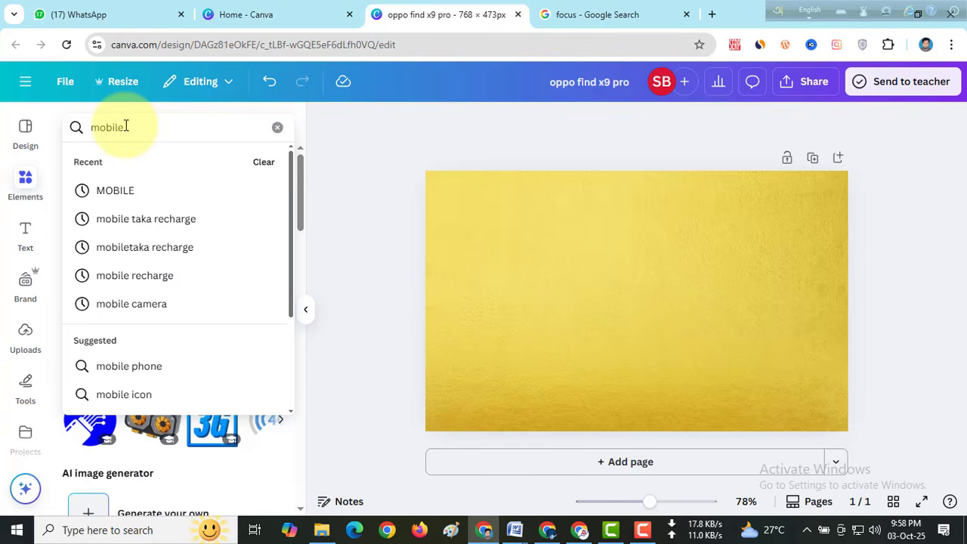
key(Return)
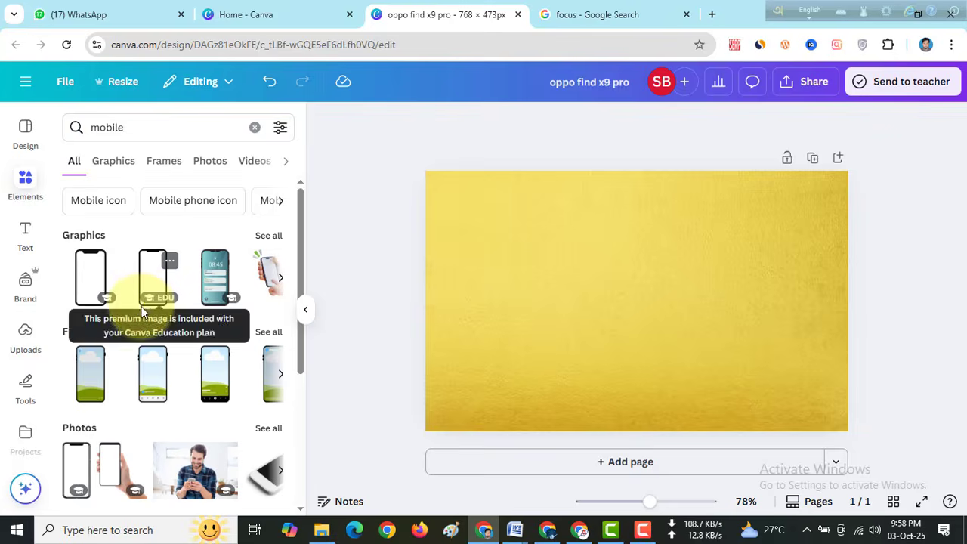
Browse all the "mobile" photos and add the cut-out pile of old keypad phones to the design
scroll(147, 360, down, 1)
scroll(134, 315, up, 1)
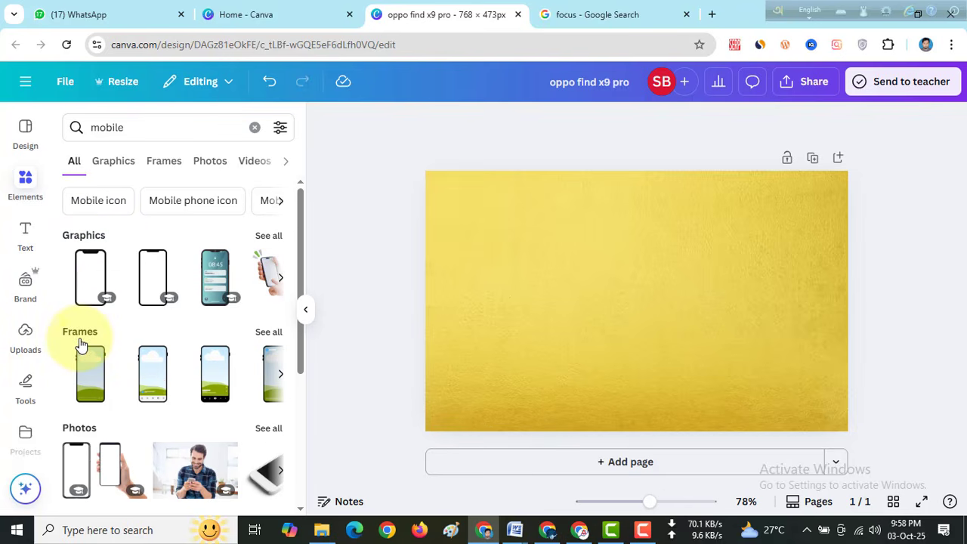
scroll(124, 337, down, 2)
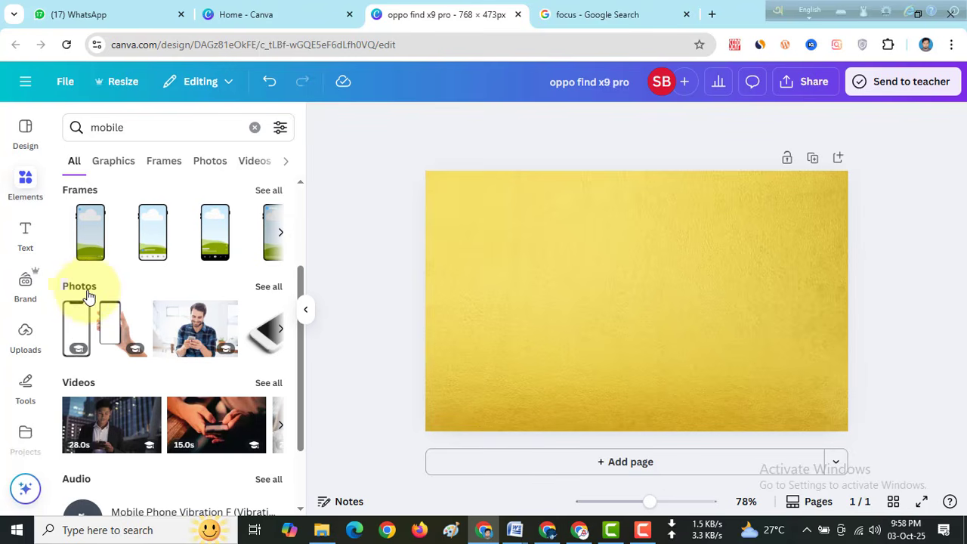
click(269, 287)
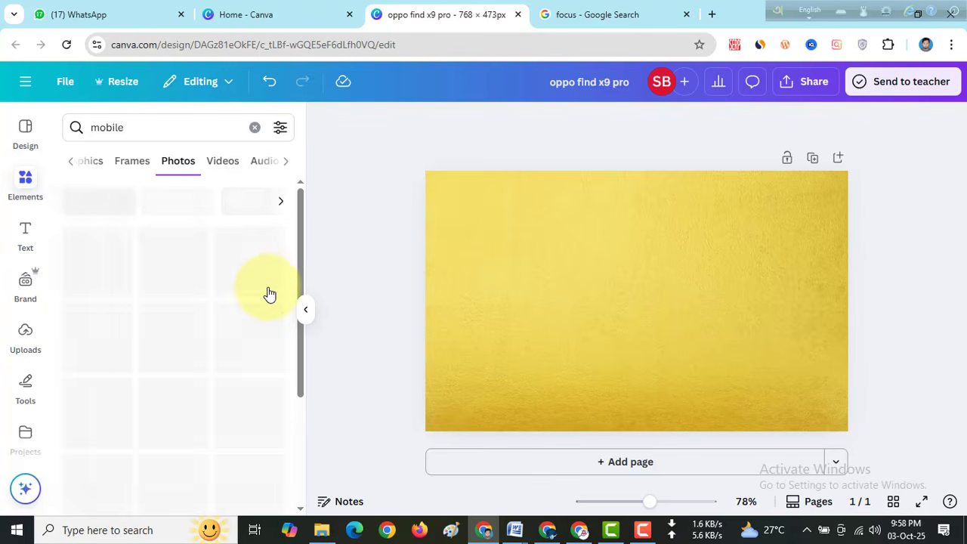
scroll(192, 298, down, 5)
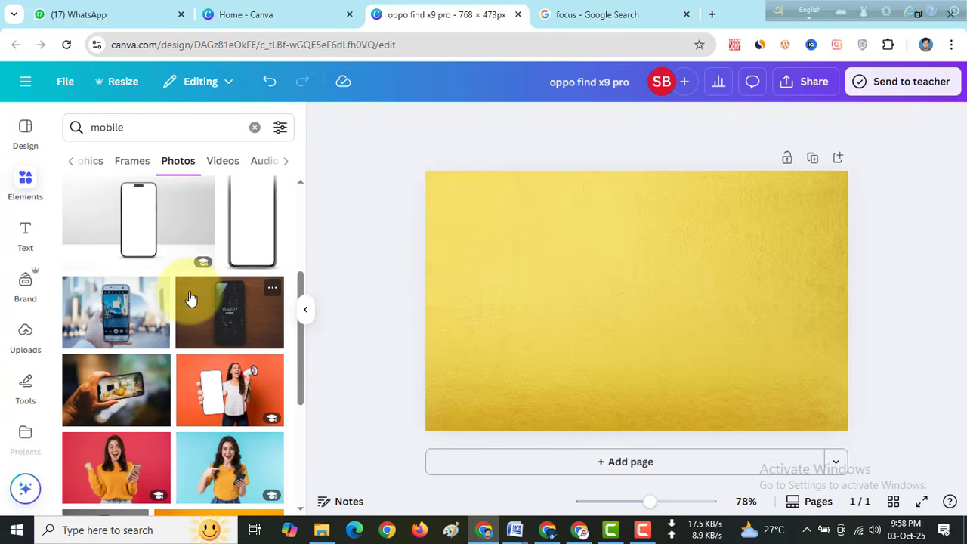
scroll(191, 299, down, 6)
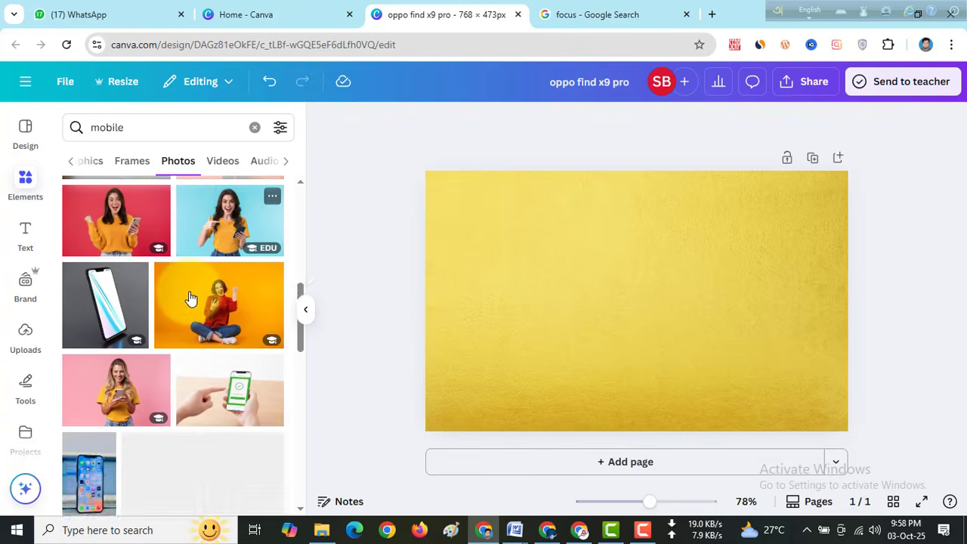
scroll(191, 298, down, 2)
scroll(190, 300, down, 4)
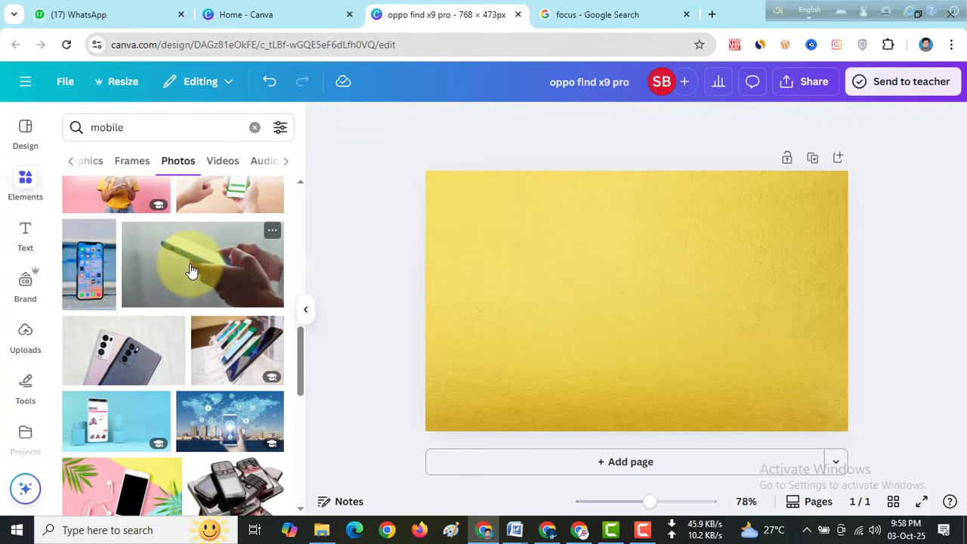
scroll(191, 271, down, 2)
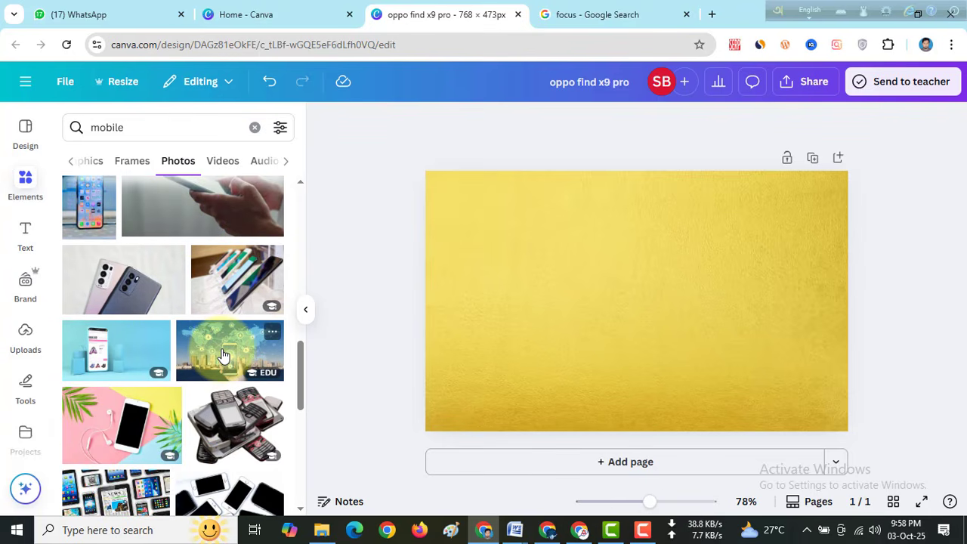
scroll(227, 347, down, 2)
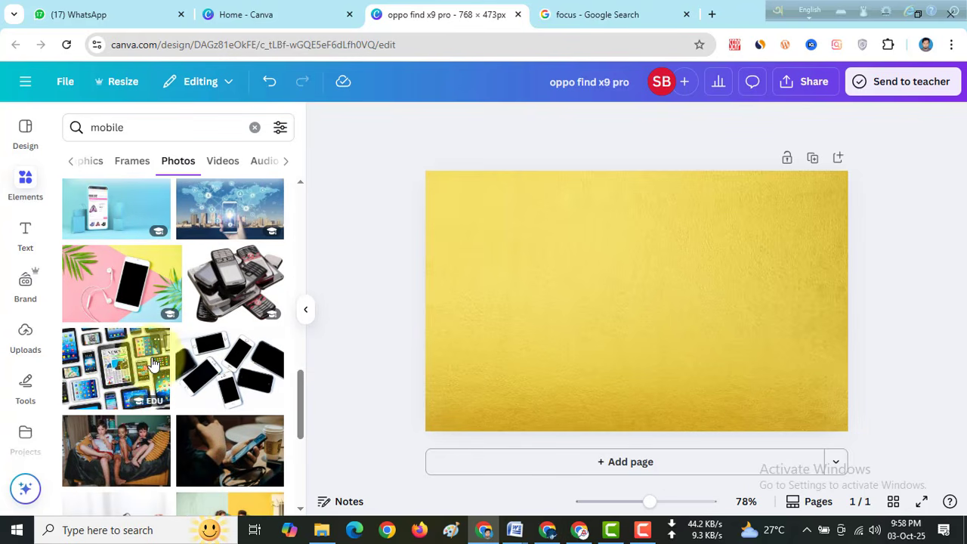
click(231, 283)
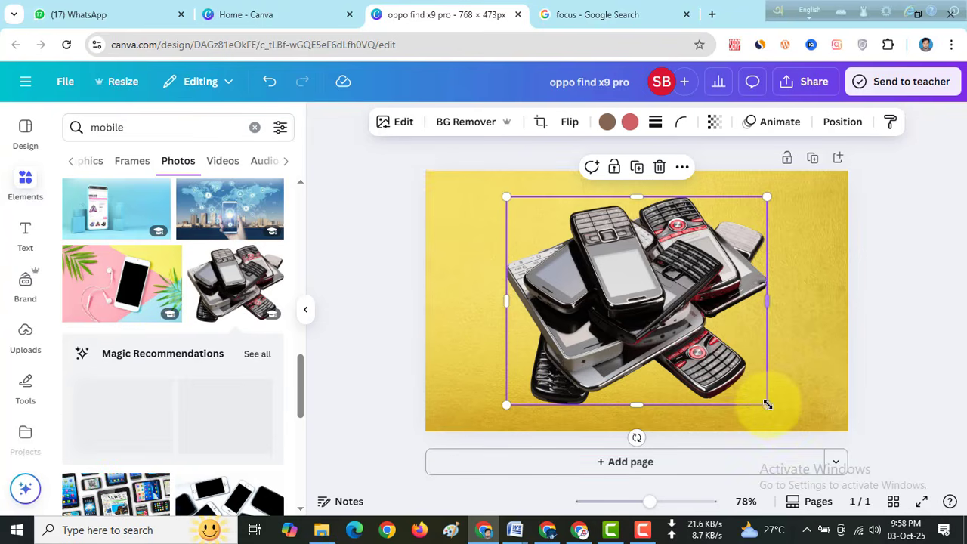
Enlarge the photo of piled-up phones until it spans the full height of the page
drag(783, 414, 802, 425)
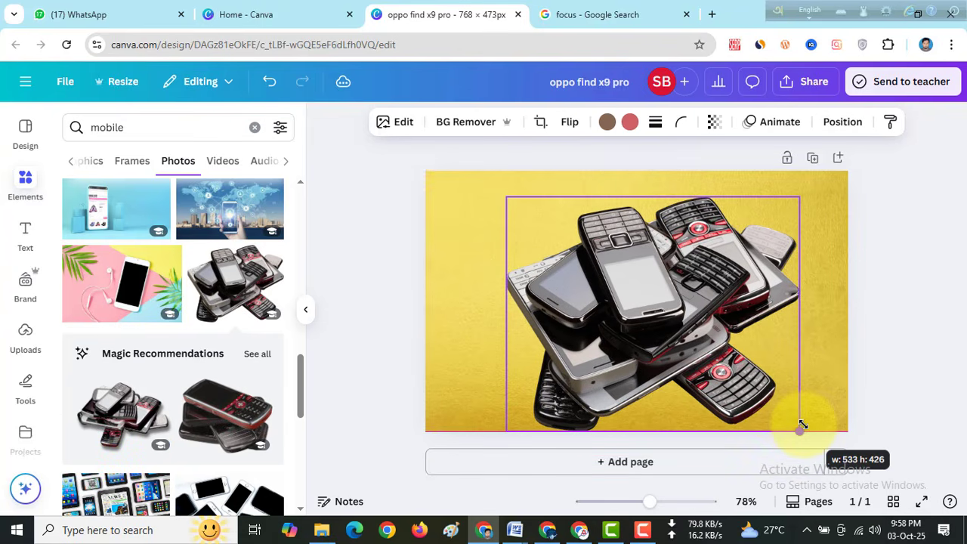
drag(504, 196, 469, 162)
click(888, 253)
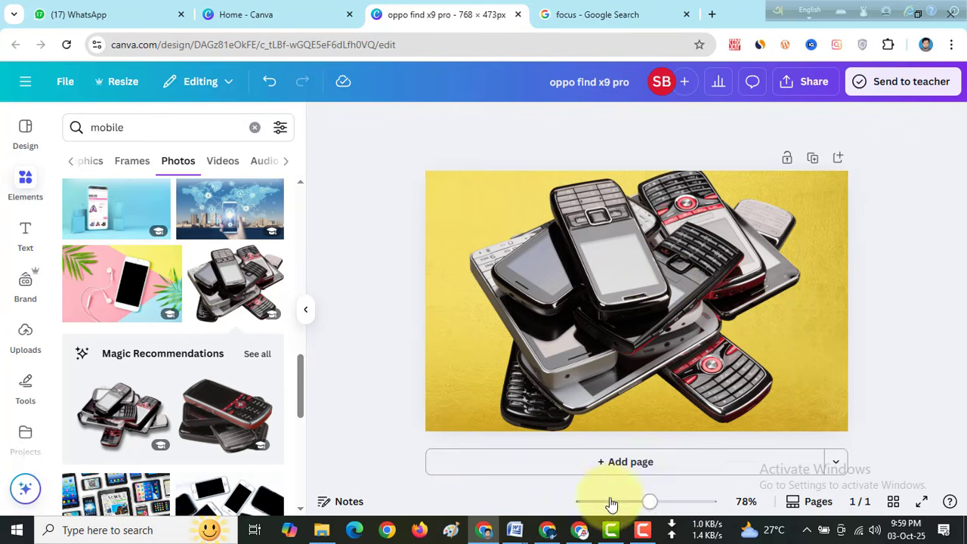
Switch to the WordPress post and copy its permalink slug mobile-phone-ke-abhishkar-koren, leaving the slug as it is
click(547, 530)
scroll(302, 236, up, 15)
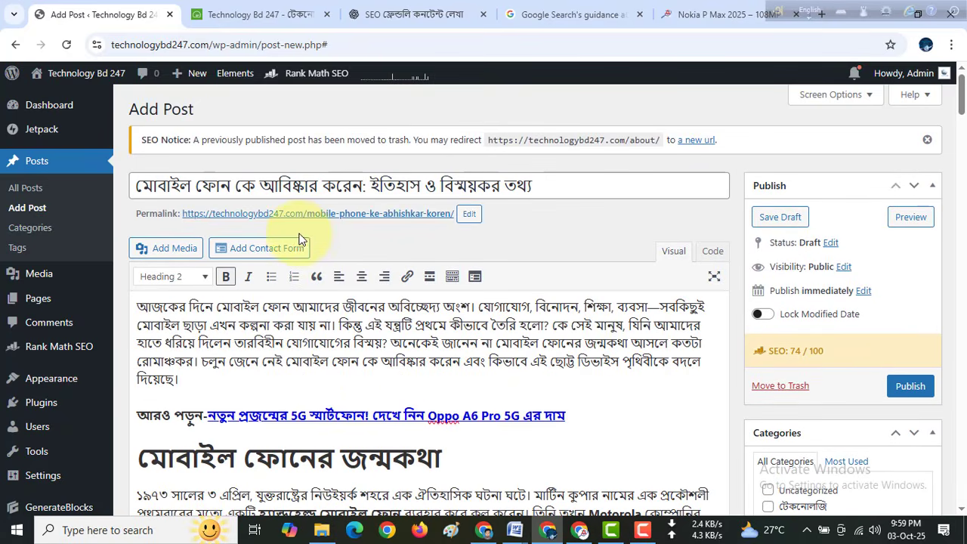
click(469, 215)
drag(312, 215, 458, 214)
key(ctrl+c)
click(471, 216)
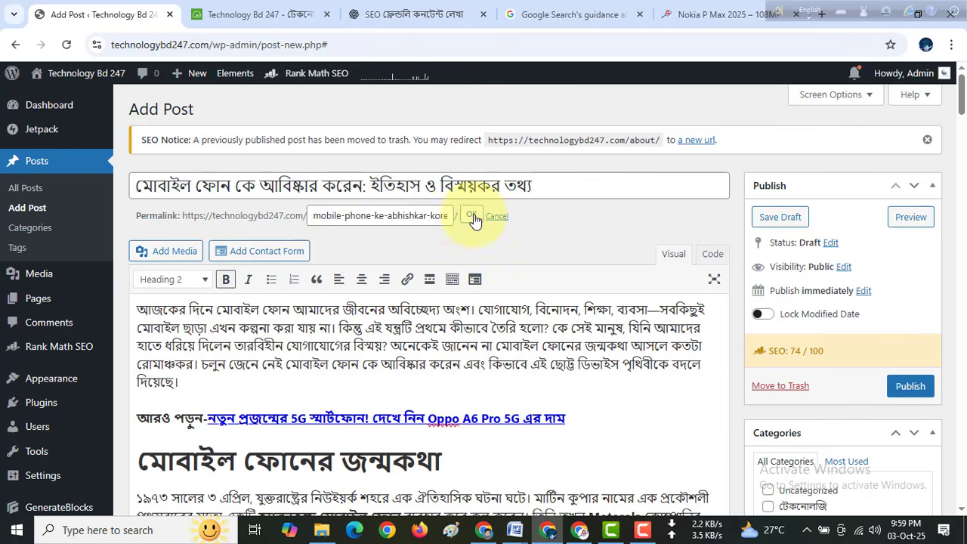
Return to Canva and rename the design with the copied slug, mobile-phone-ke-abhishkar-koren
click(425, 12)
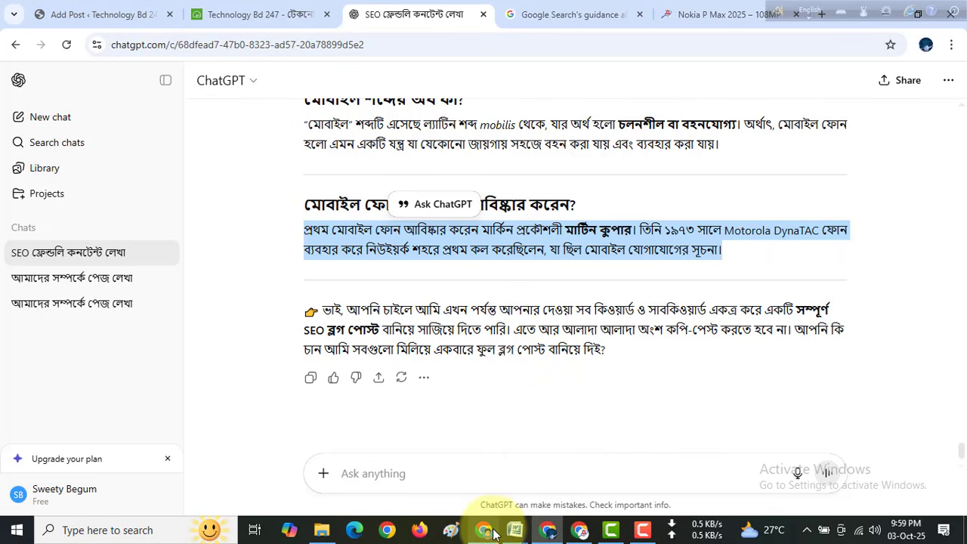
click(558, 532)
click(577, 82)
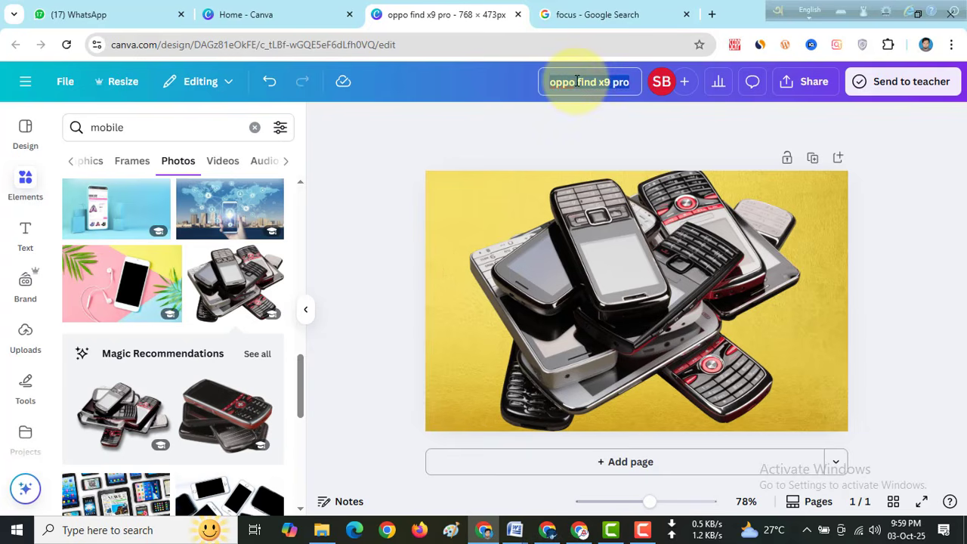
key(ctrl+v)
click(484, 122)
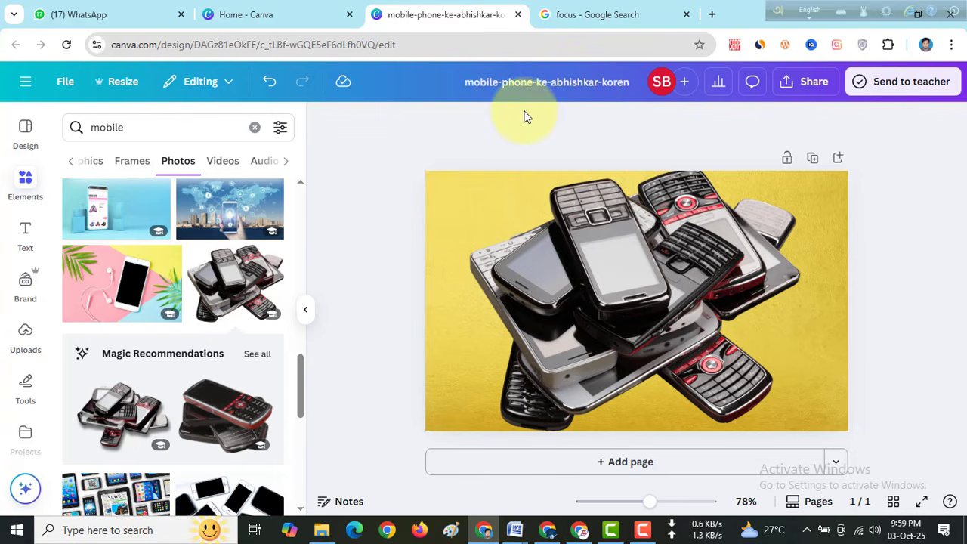
Download the design as a JPG at size 1 and quality 80, and check the file in the browser's download list
click(794, 81)
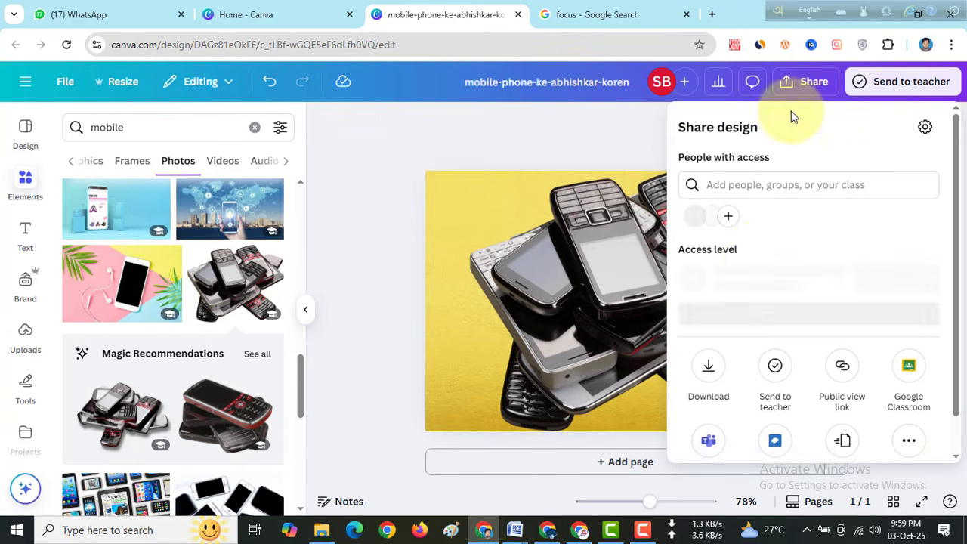
scroll(729, 294, down, 1)
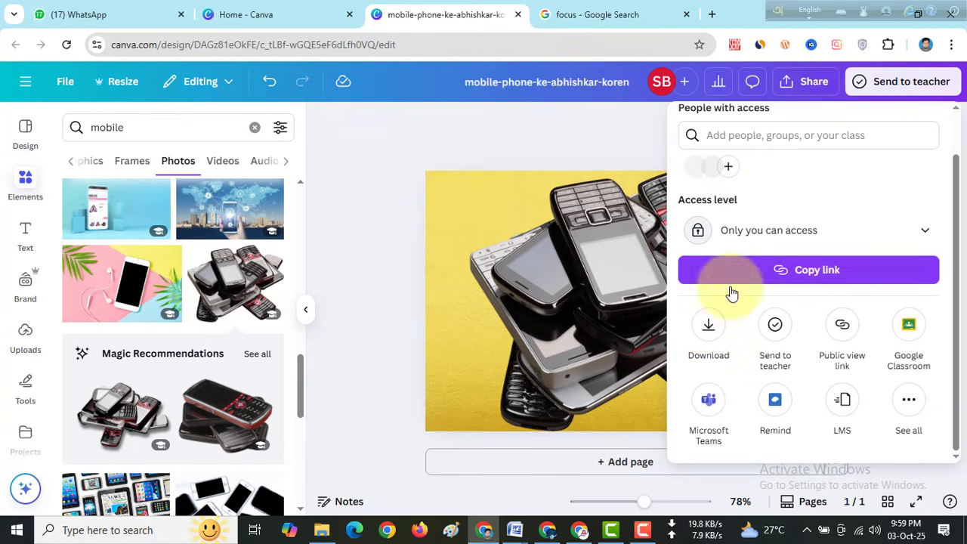
click(707, 330)
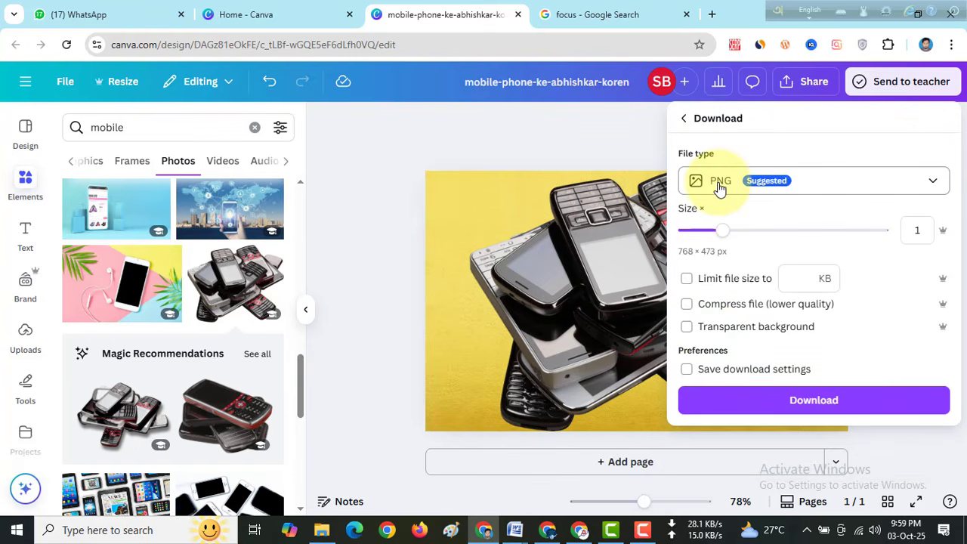
click(720, 184)
click(731, 232)
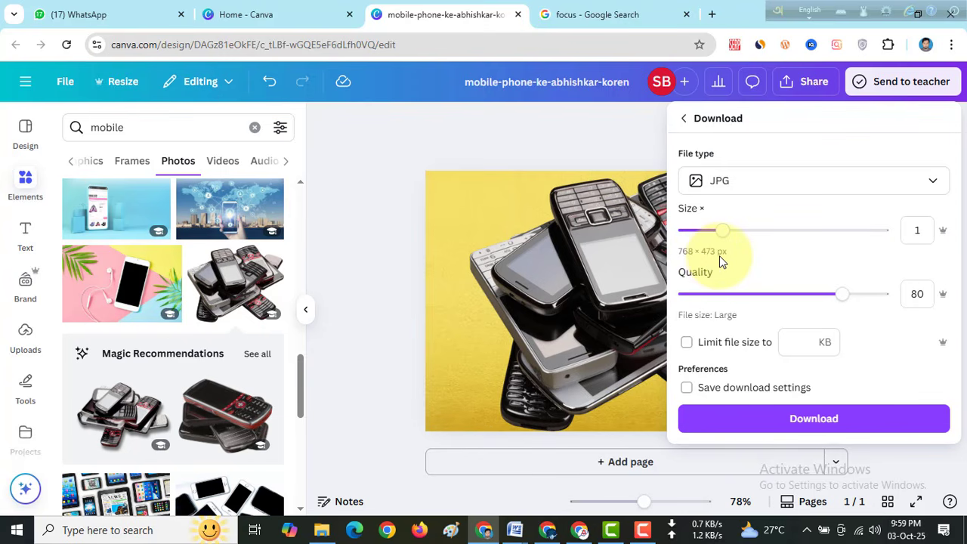
click(809, 420)
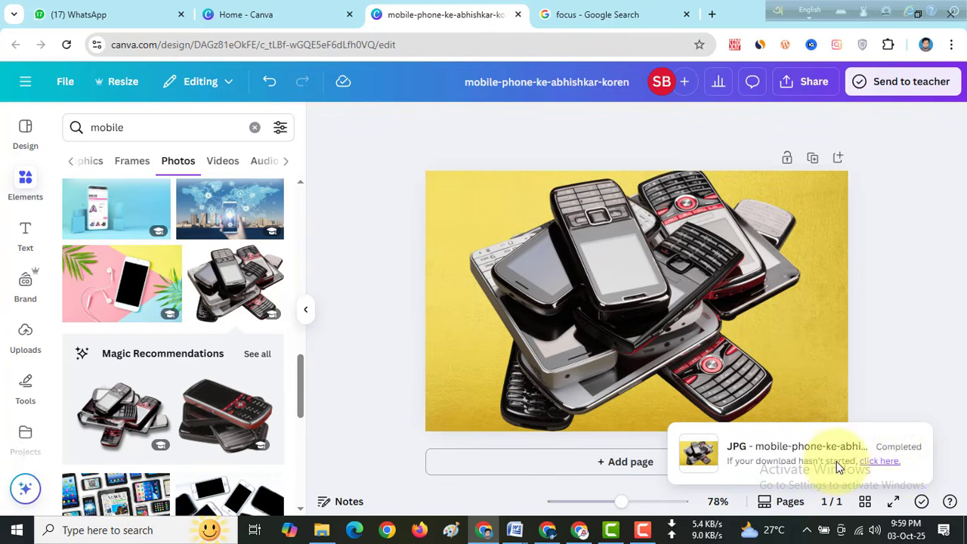
click(899, 44)
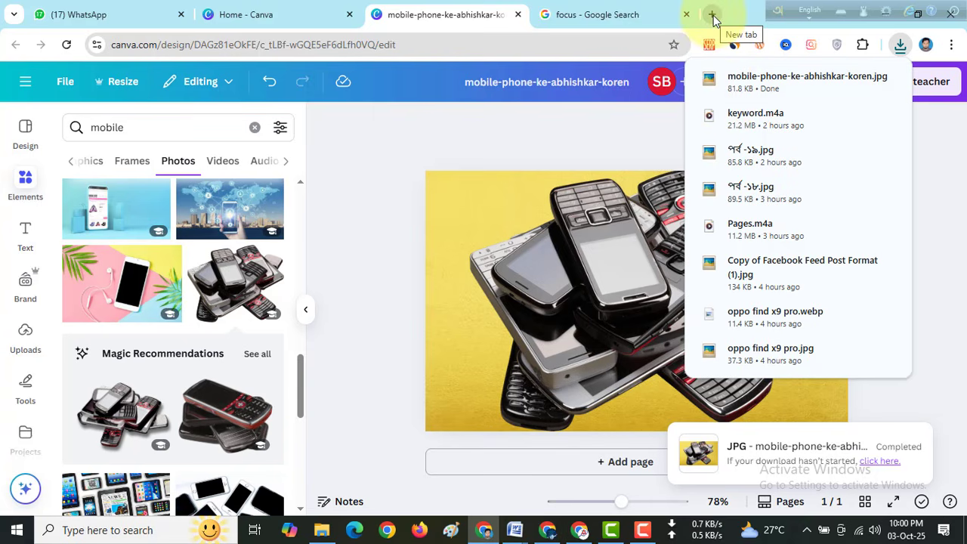
Switch to File Explorer and open the detailed properties of the mobile-phone-ke-abhishkar-koren JPG in the Downloads folder
click(322, 529)
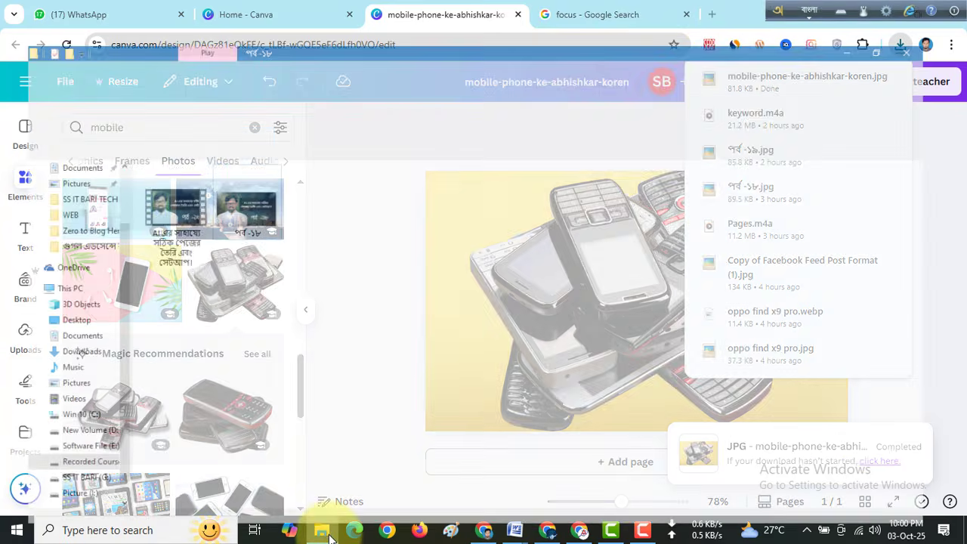
scroll(68, 166, up, 2)
click(64, 178)
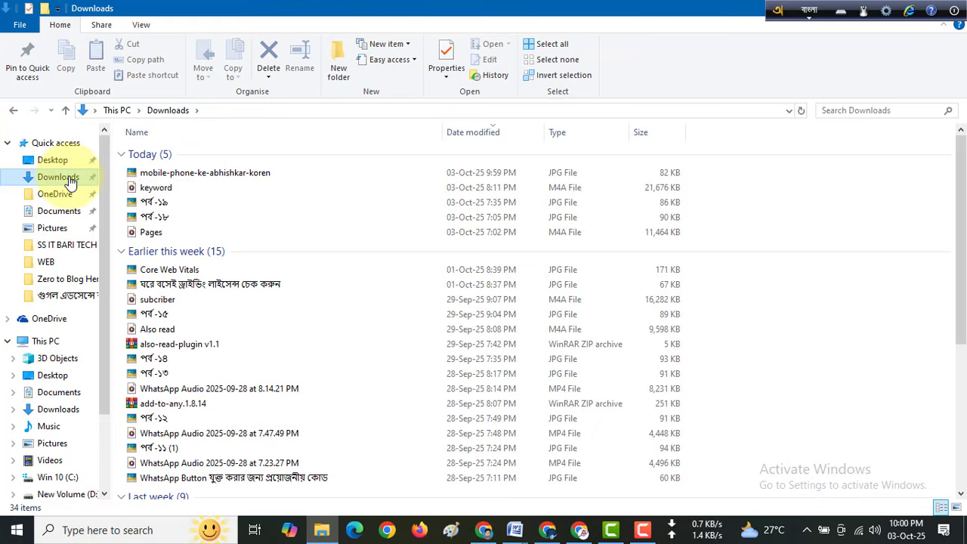
click(212, 175)
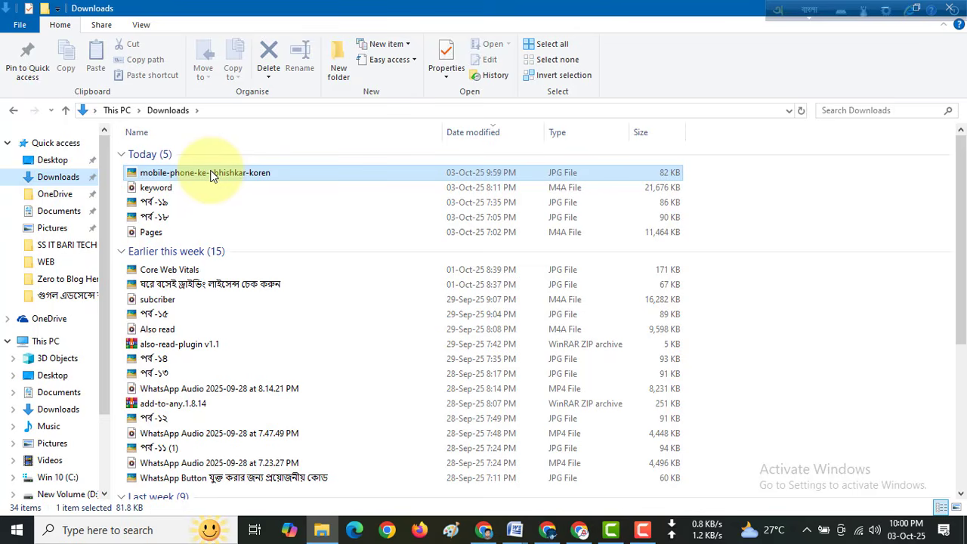
right_click(212, 174)
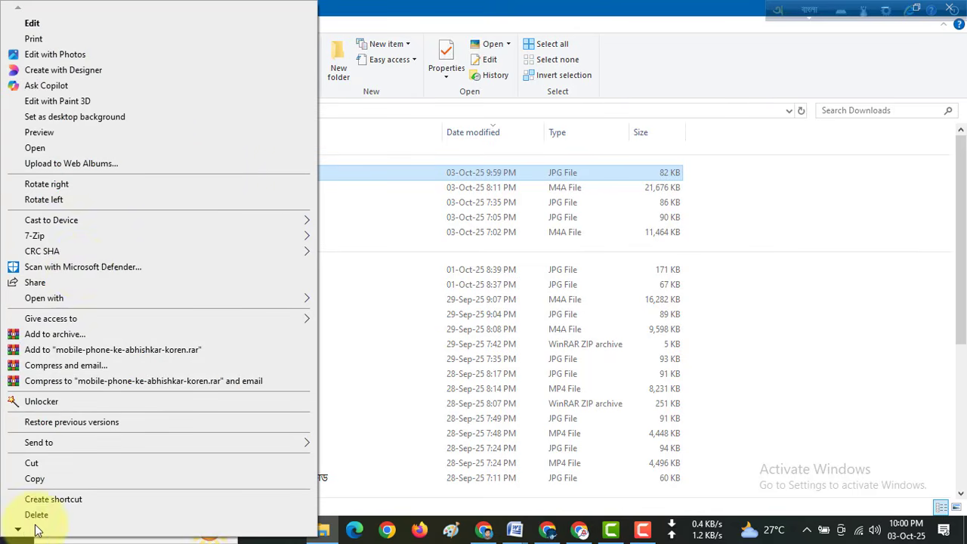
mouse_move(18, 529)
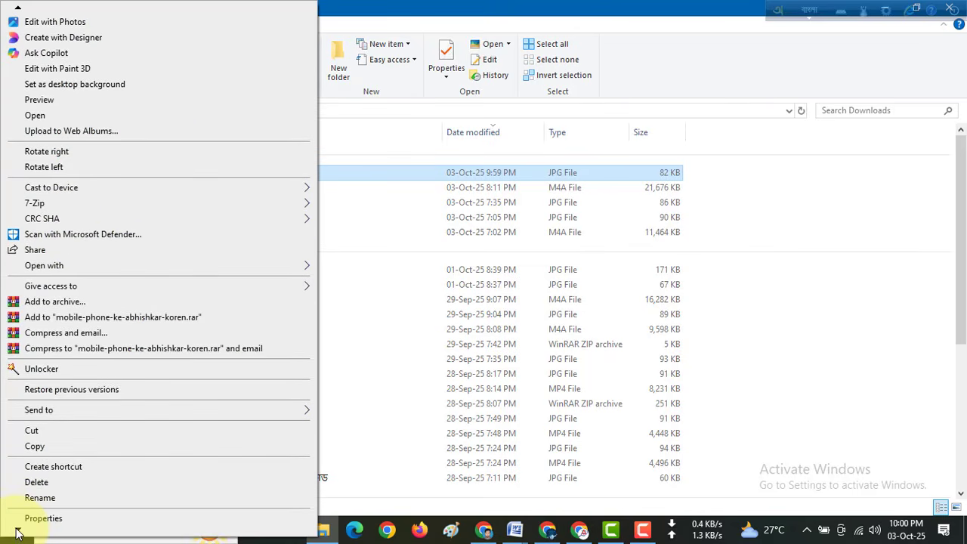
click(48, 504)
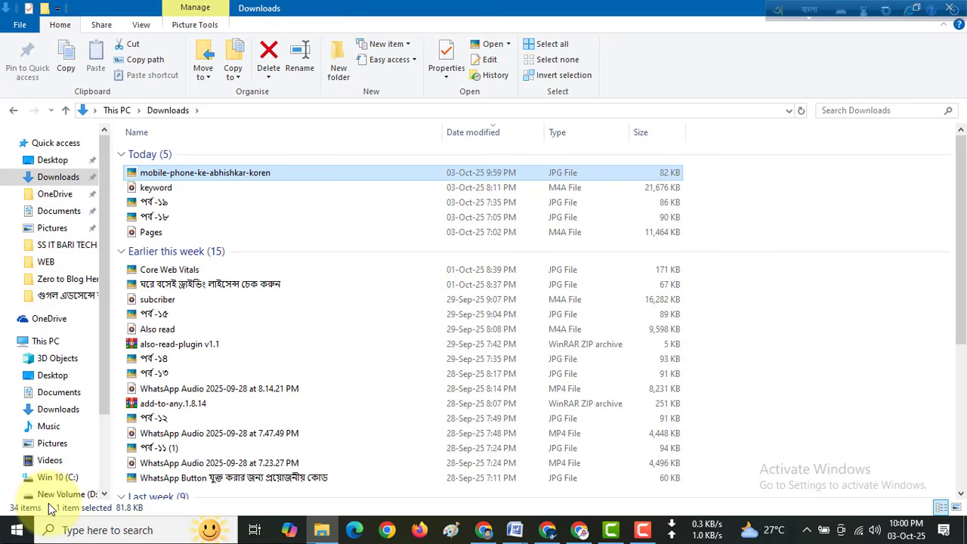
click(307, 186)
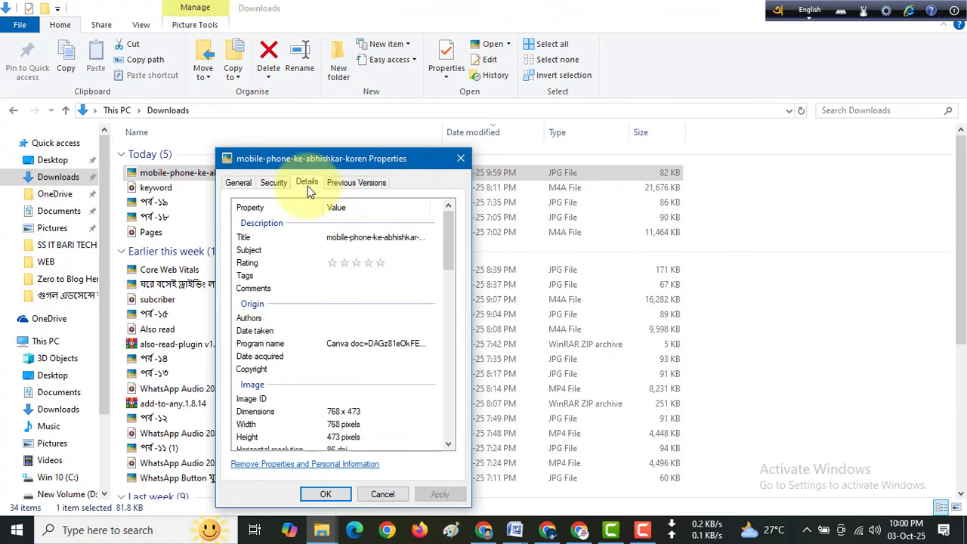
Enter mobile-phone-ke-abhishkar-koren as the image's subject, tag and comment, give it a five-star rating, and save the properties
click(361, 249)
key(ctrl+v)
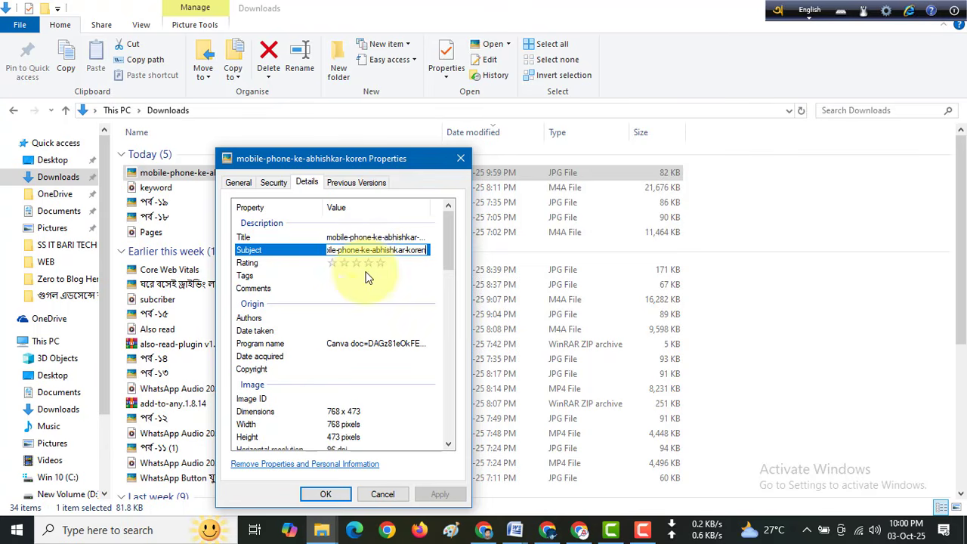
click(383, 262)
click(378, 275)
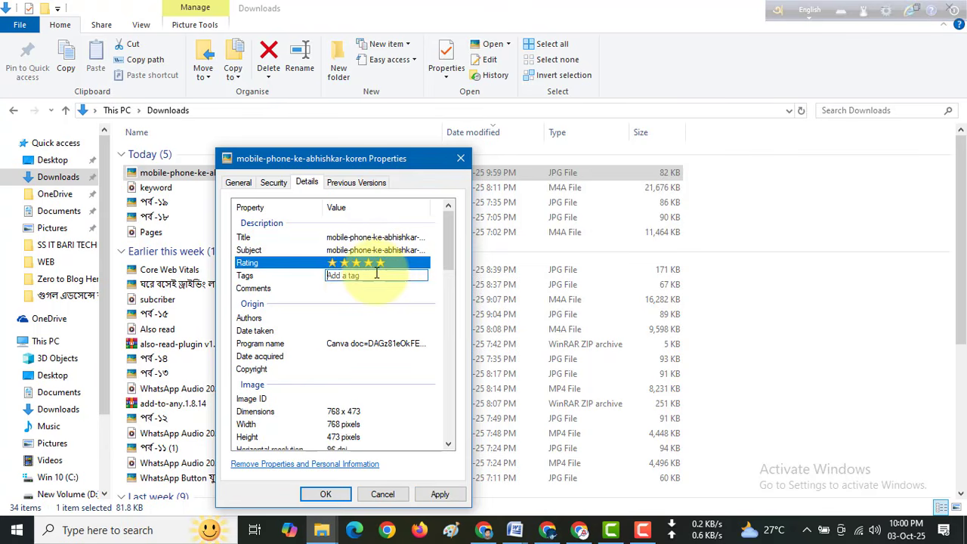
key(ctrl+v)
click(359, 302)
click(358, 292)
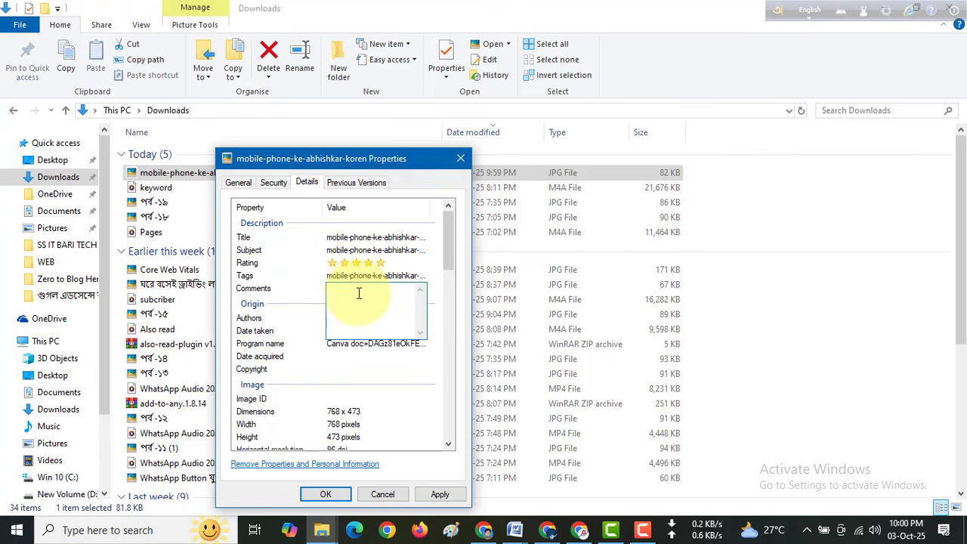
key(ctrl+v)
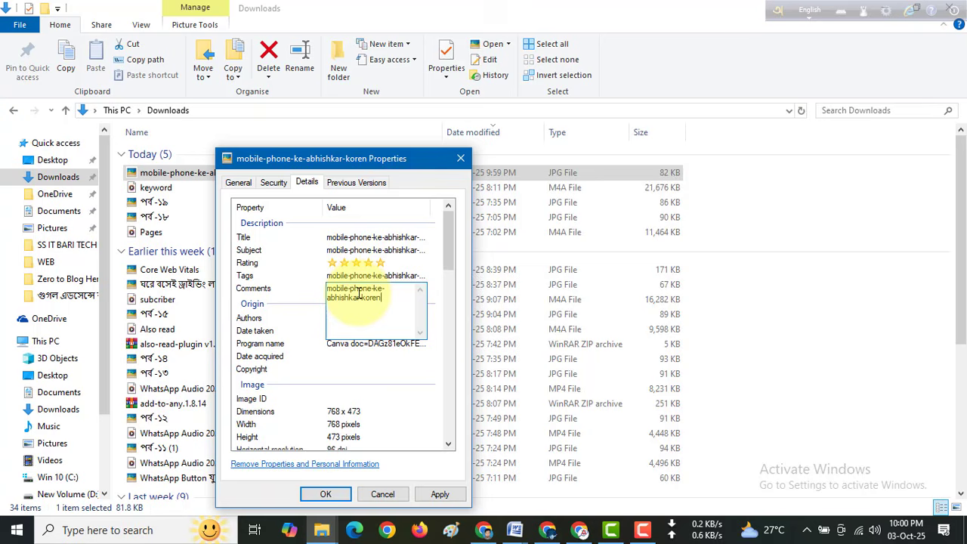
click(384, 264)
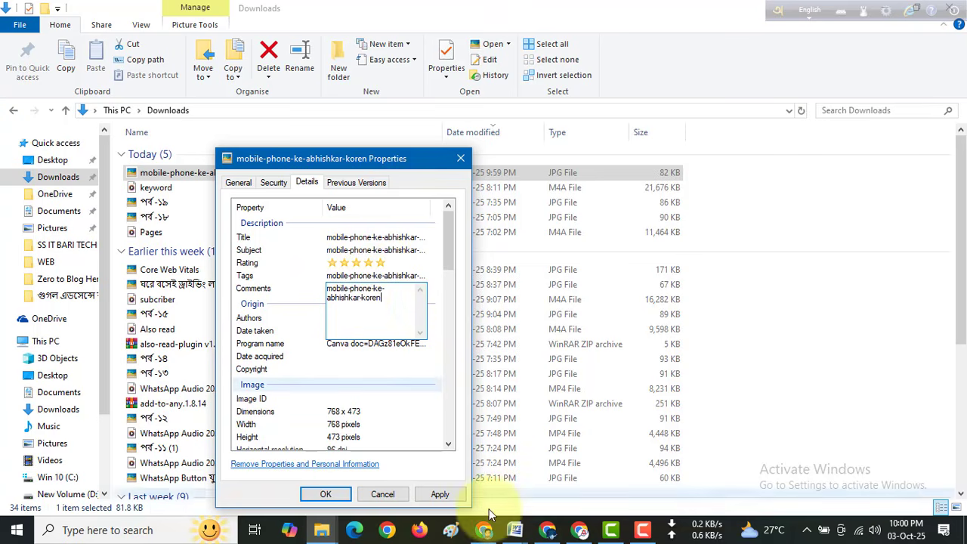
click(442, 495)
click(332, 495)
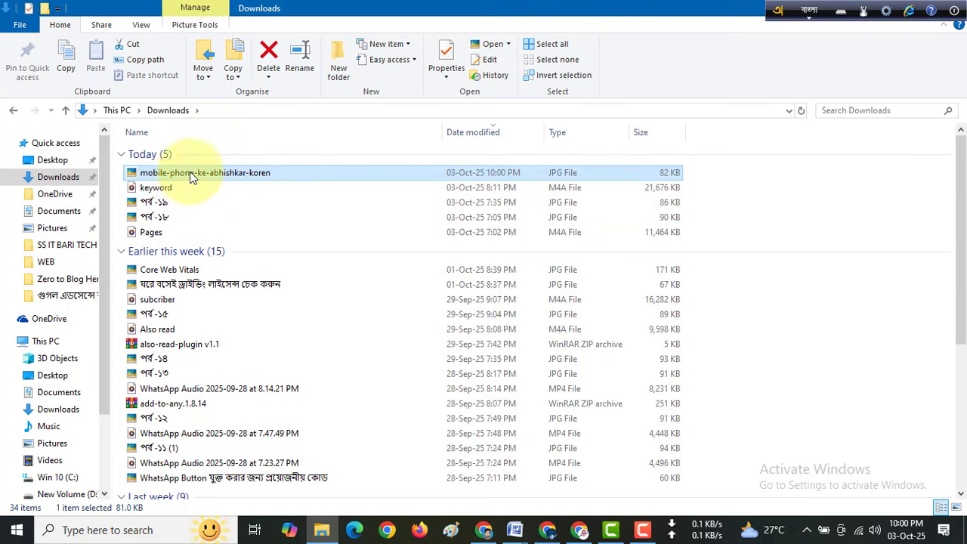
Switch to the browser window with the WordPress post, search Google for jpg to webp in a new tab, and open Picflow's converter
click(552, 528)
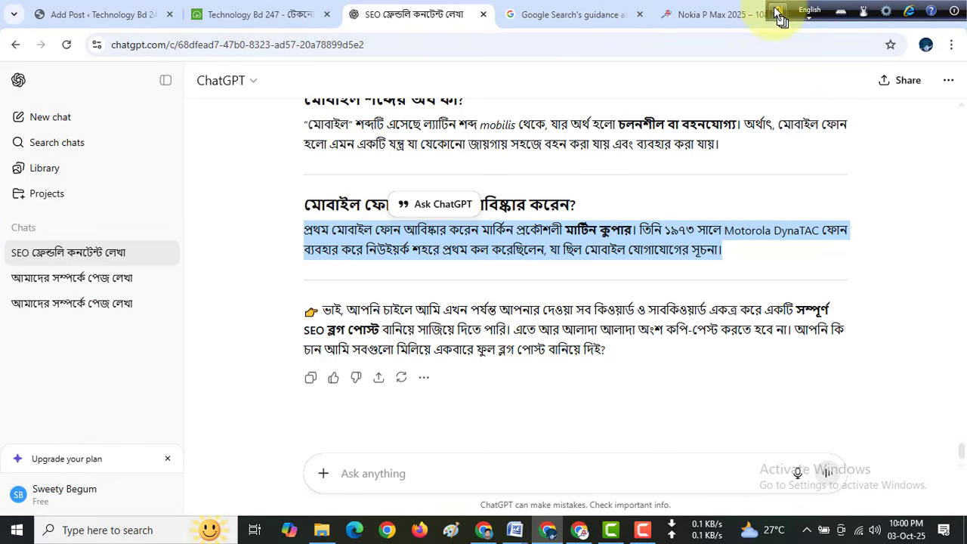
click(822, 14)
key(ctrl+v)
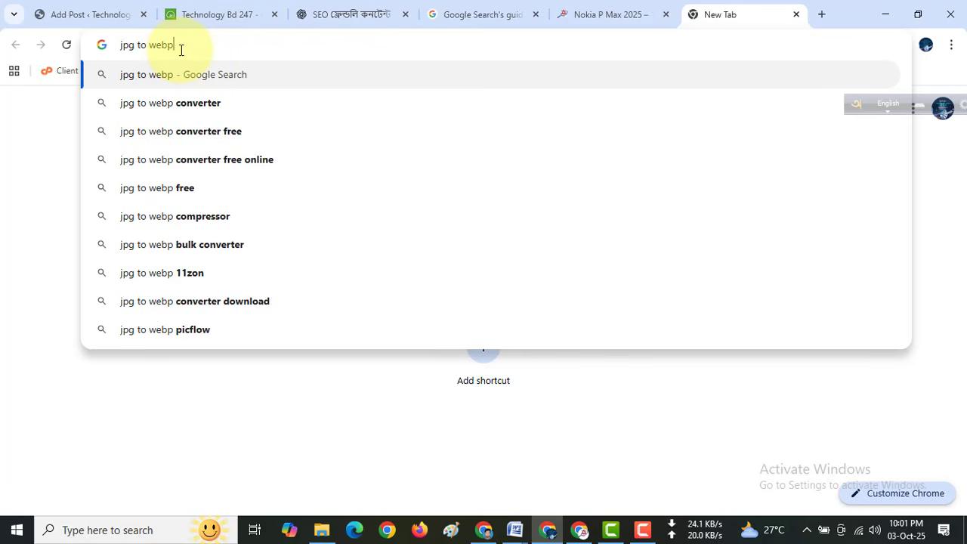
key(Return)
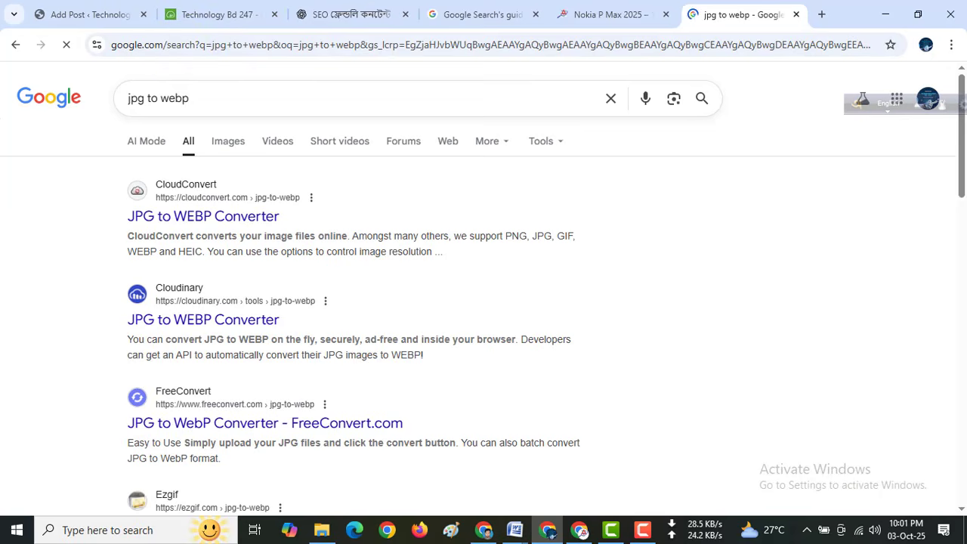
scroll(349, 276, down, 5)
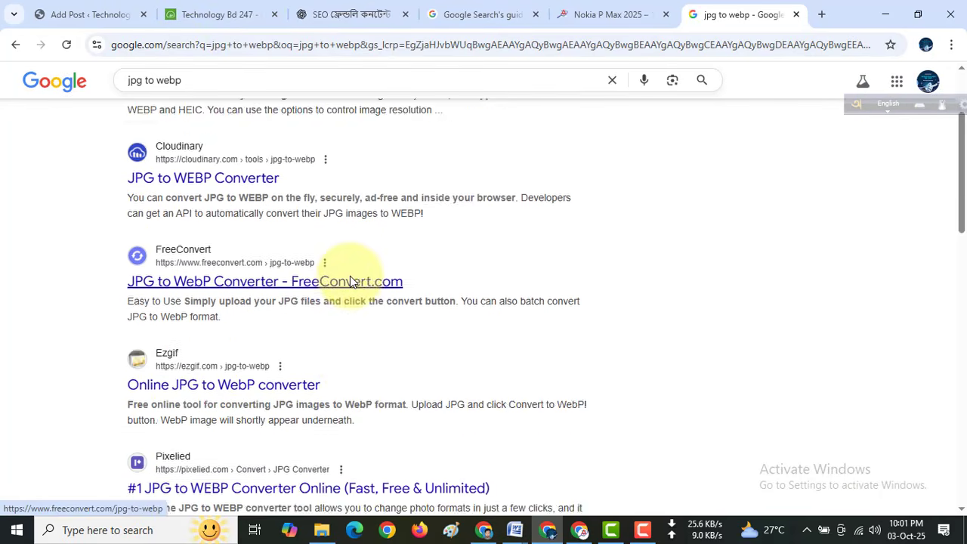
scroll(349, 276, down, 1)
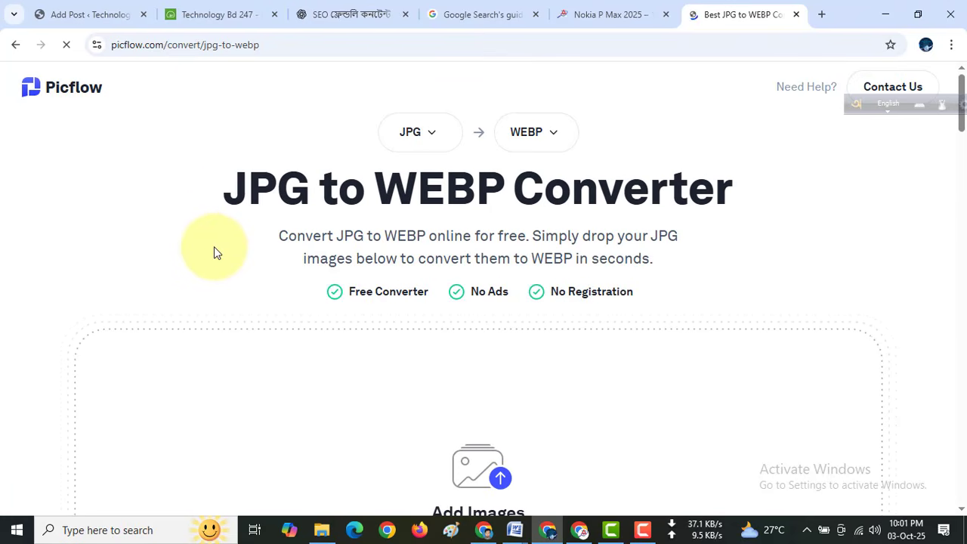
Add the mobile-phone-ke-abhishkar-koren JPG from the Downloads folder to the JPG to WEBP converter
scroll(453, 242, down, 3)
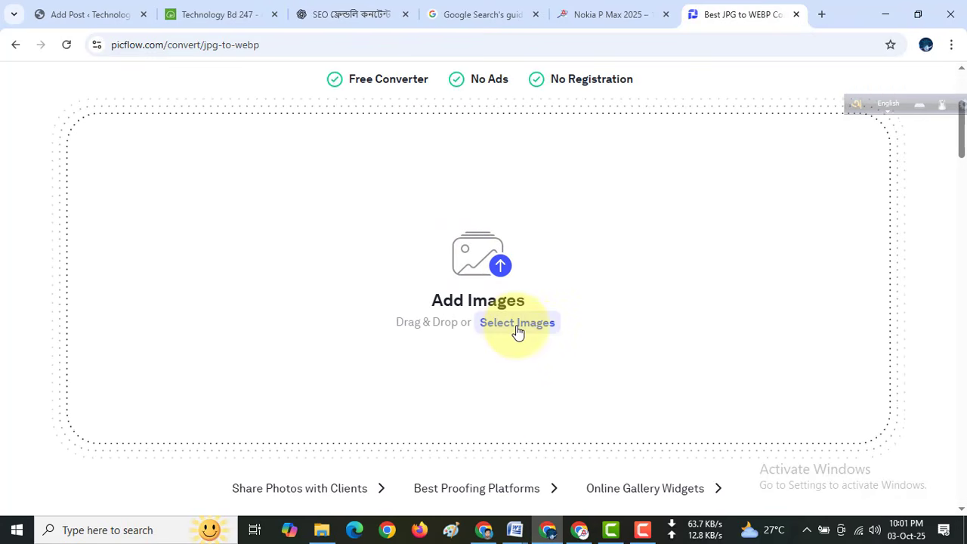
click(517, 323)
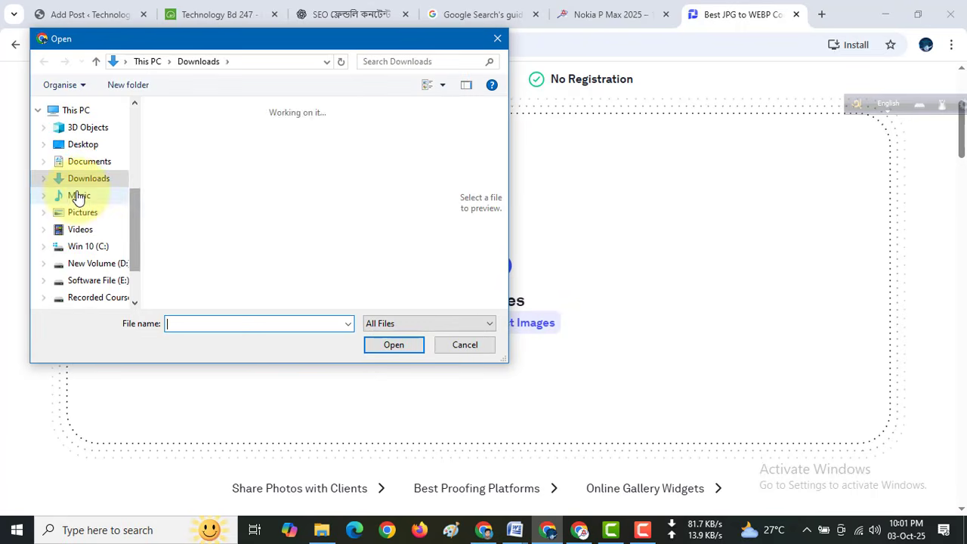
click(229, 175)
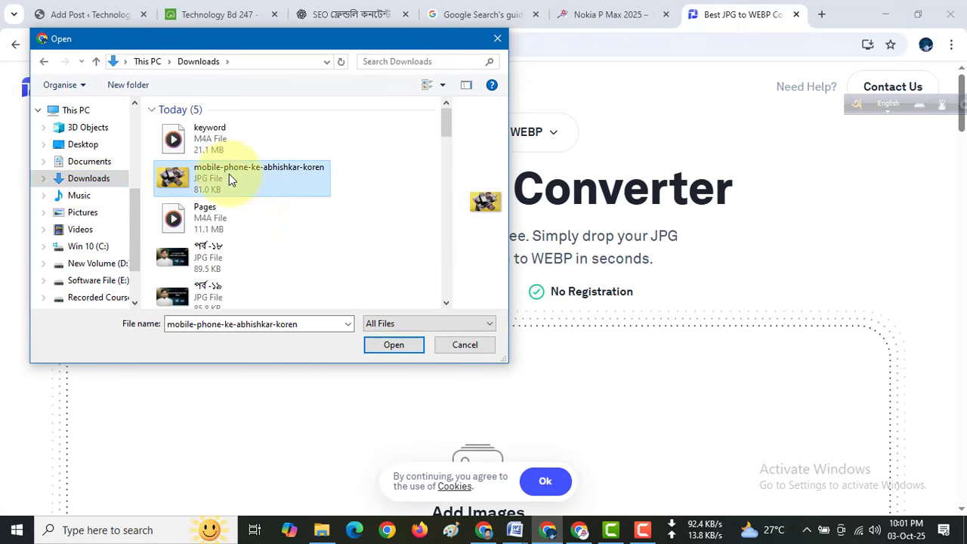
click(415, 351)
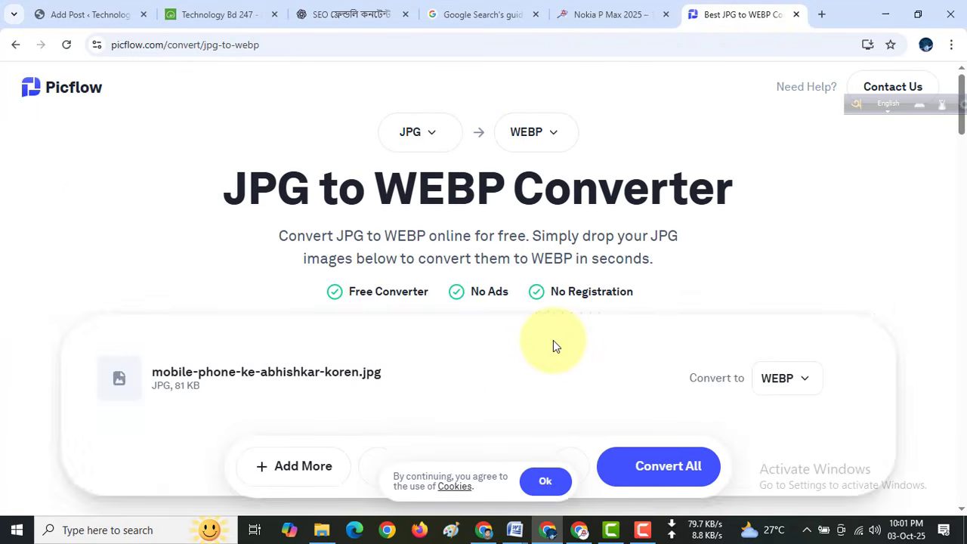
Convert the image to WEBP with the output quality set to 50, and download the converted file
scroll(553, 346, down, 3)
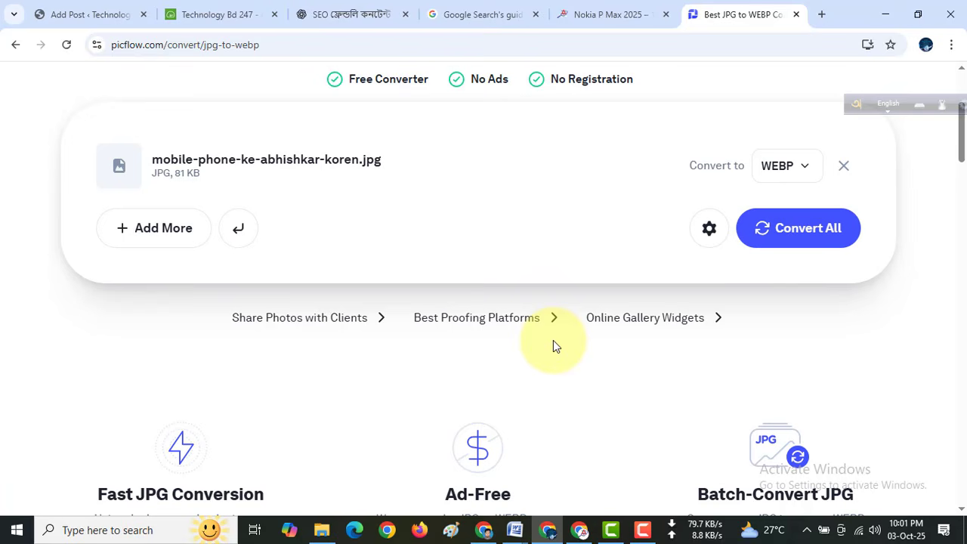
click(710, 233)
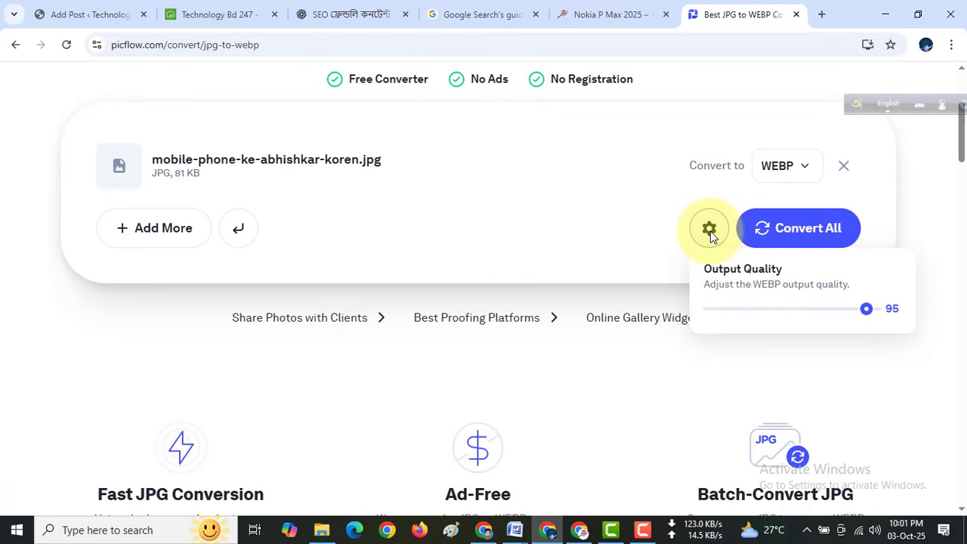
click(786, 309)
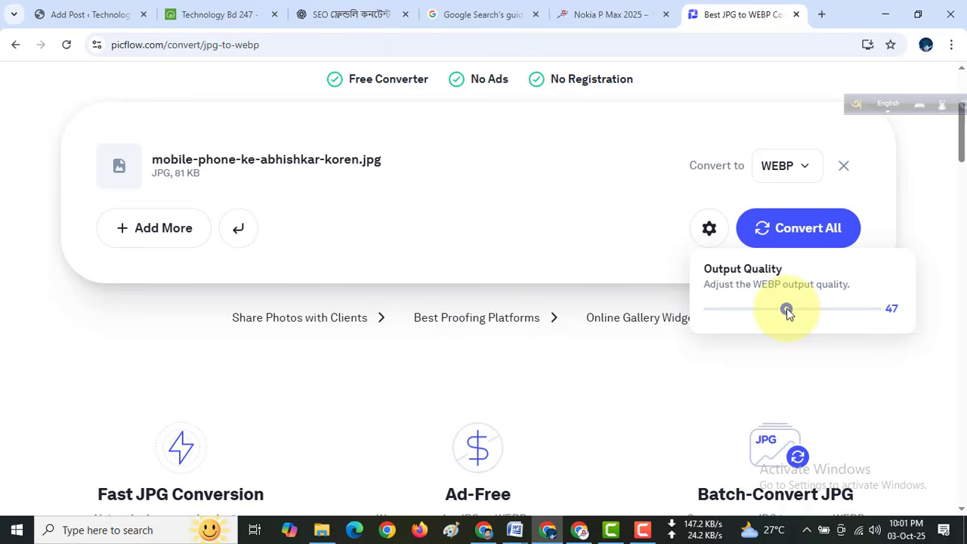
drag(787, 309, 791, 309)
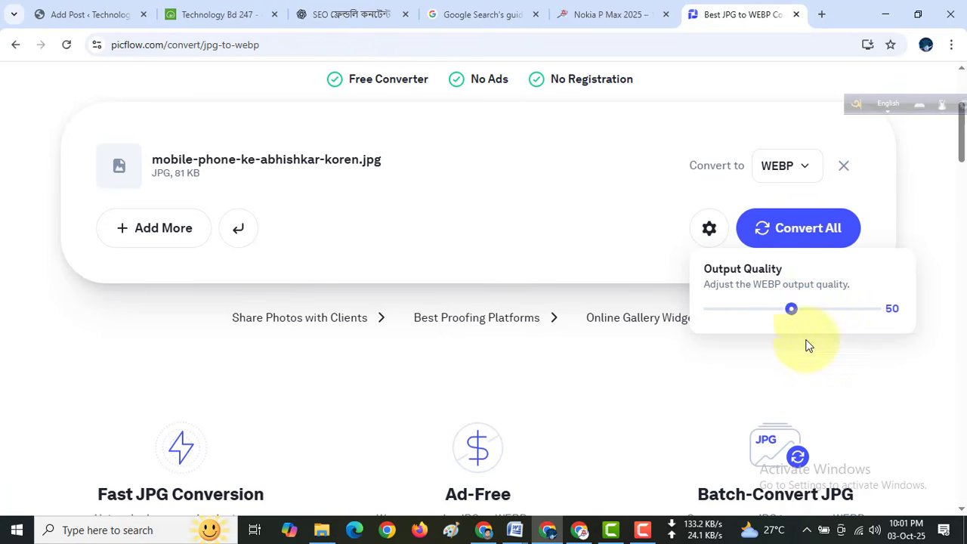
click(808, 237)
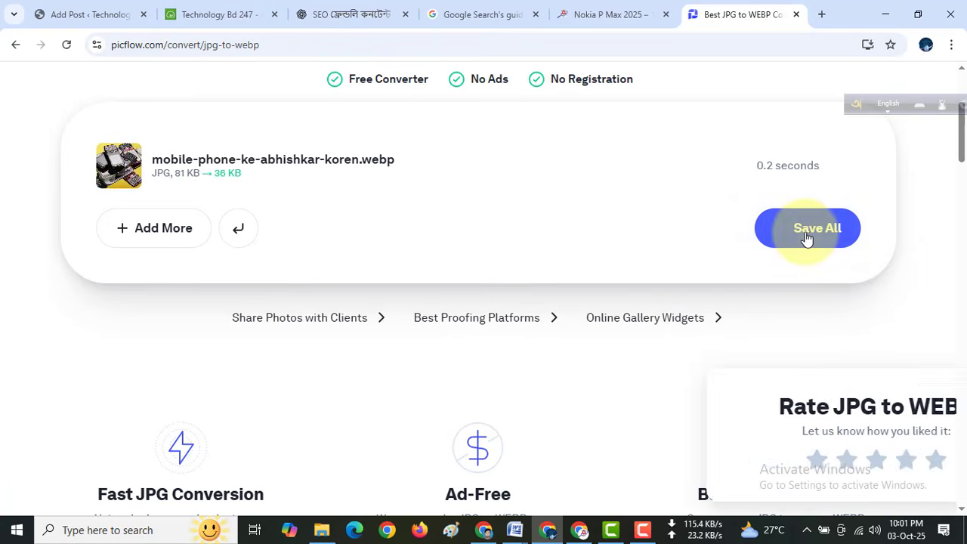
scroll(781, 264, up, 1)
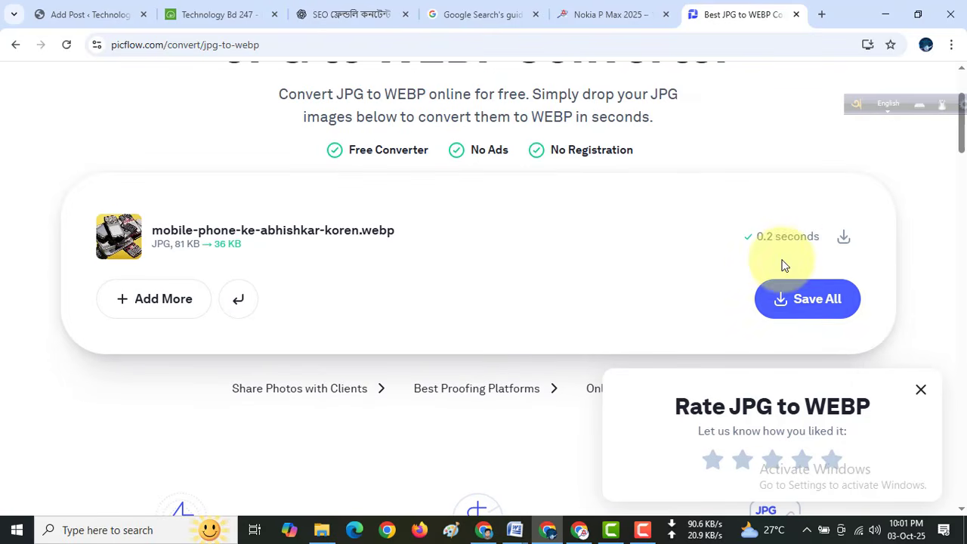
click(844, 238)
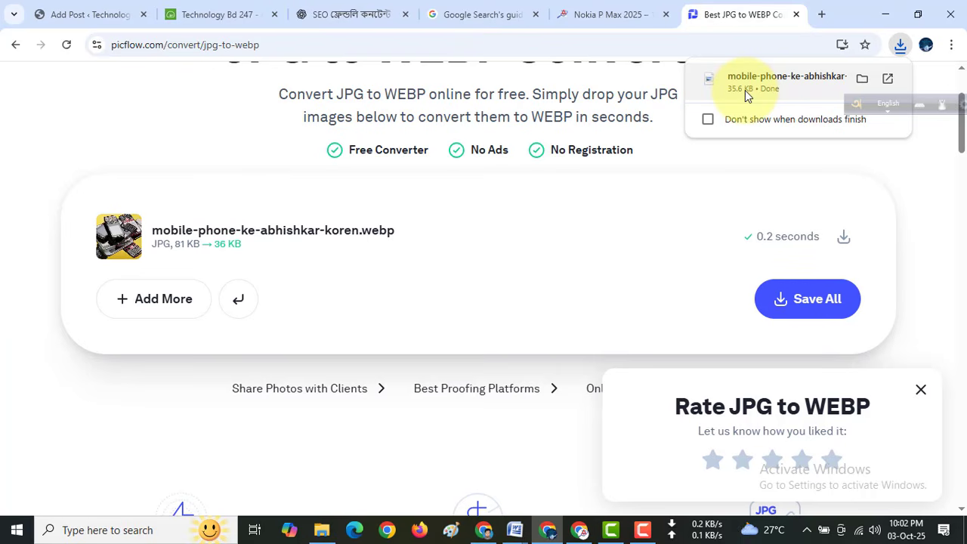
Return to the WordPress post and upload the mobile-phone-ke-abhishkar-koren WEBP file from the Downloads folder as a featured image candidate
click(91, 14)
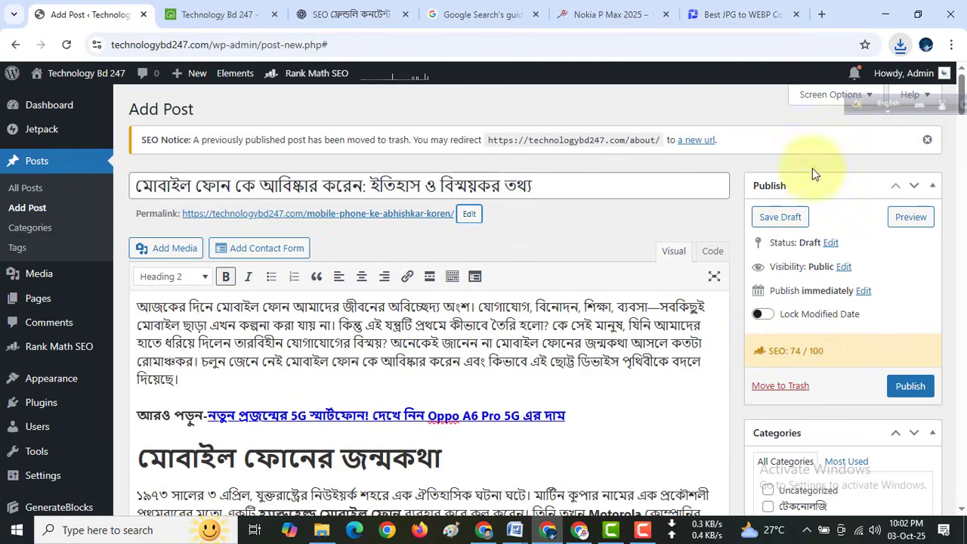
scroll(804, 336, down, 6)
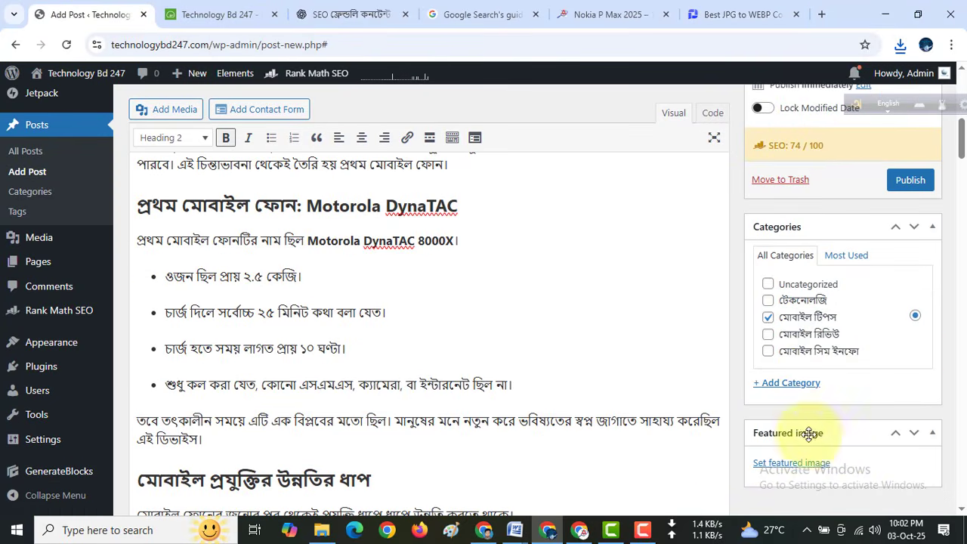
click(761, 462)
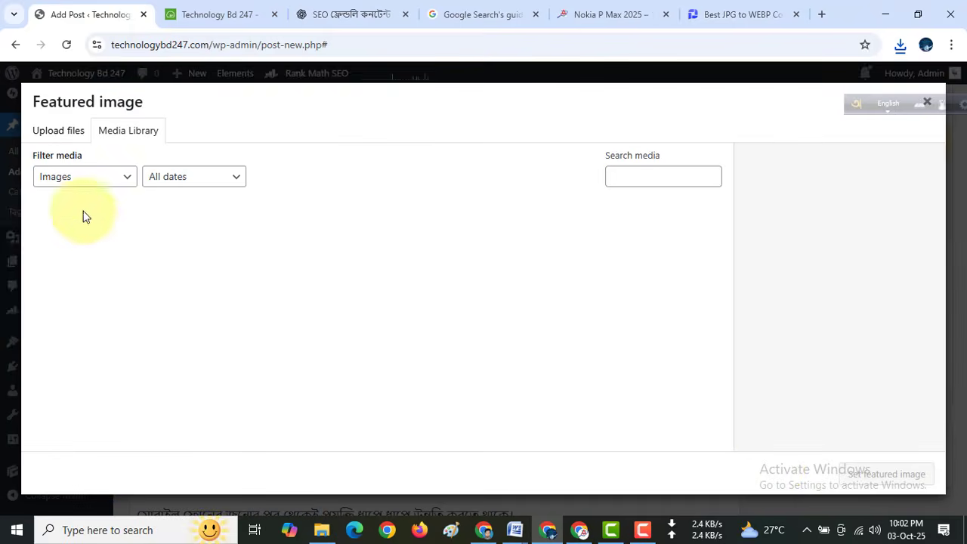
click(54, 135)
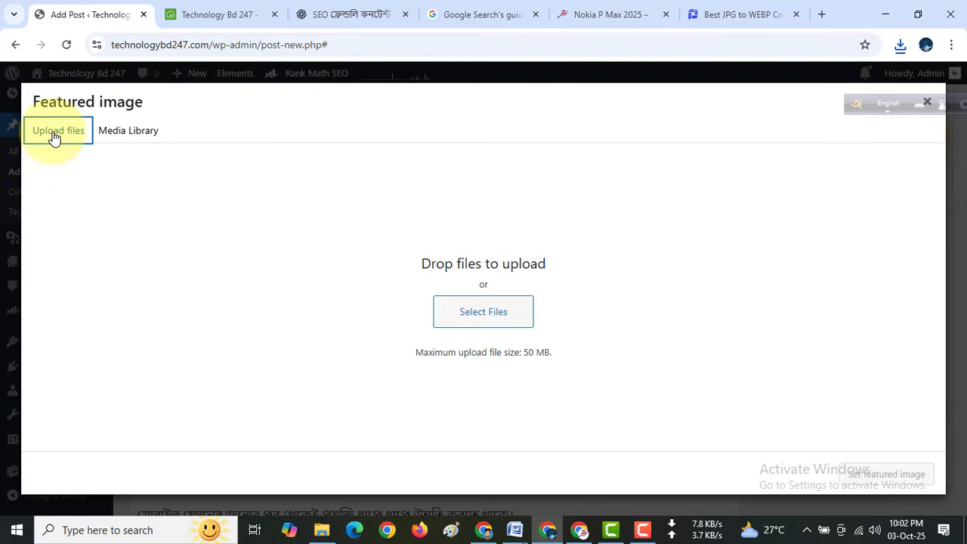
click(487, 321)
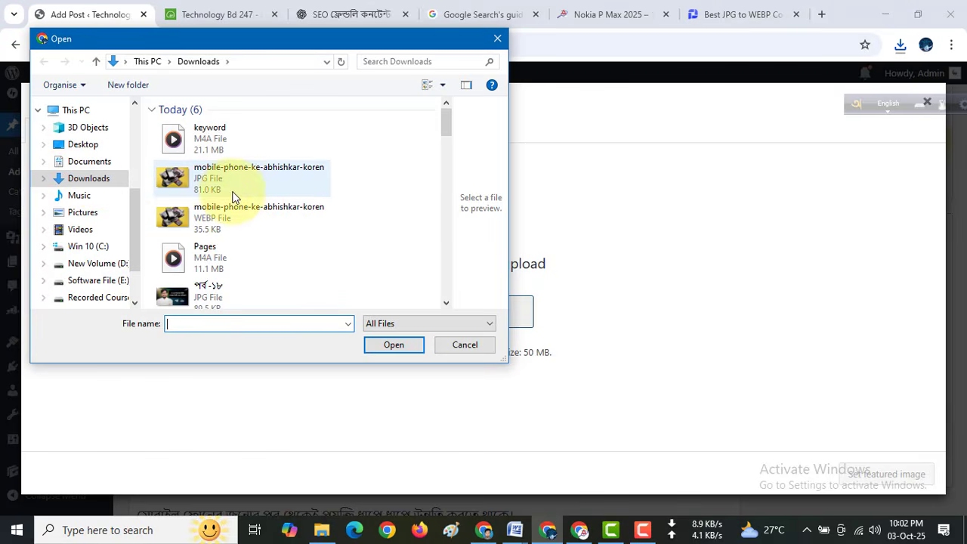
click(212, 225)
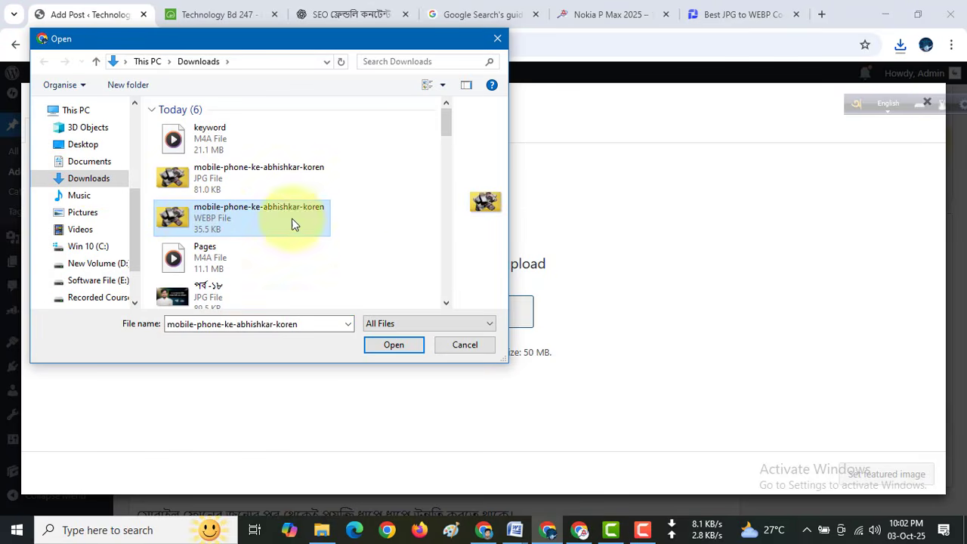
click(393, 345)
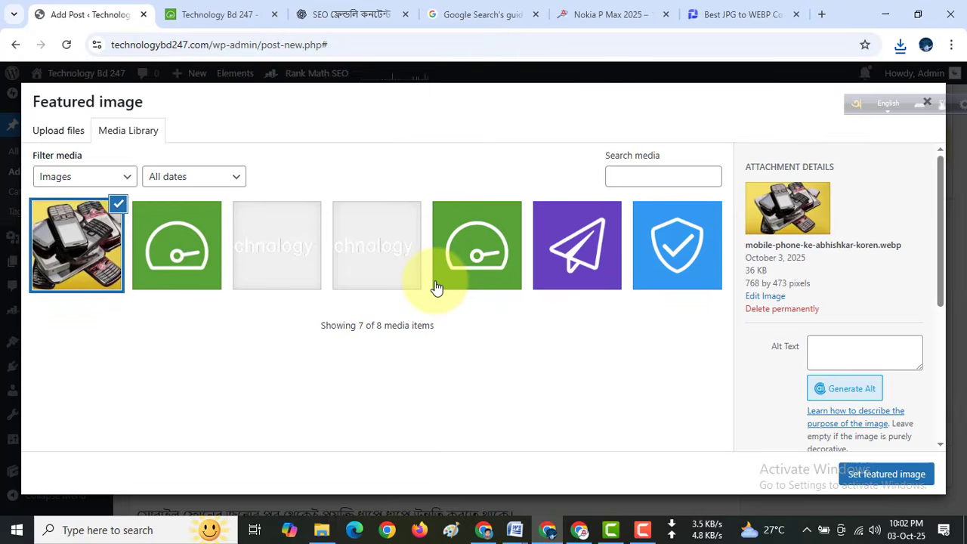
Enter mobile-phone-ke-abhishkar-koren as the uploaded image's alt text, caption and description, and set it as the featured image
click(849, 351)
text(mobile-phone-ke-abhishkar-koren)
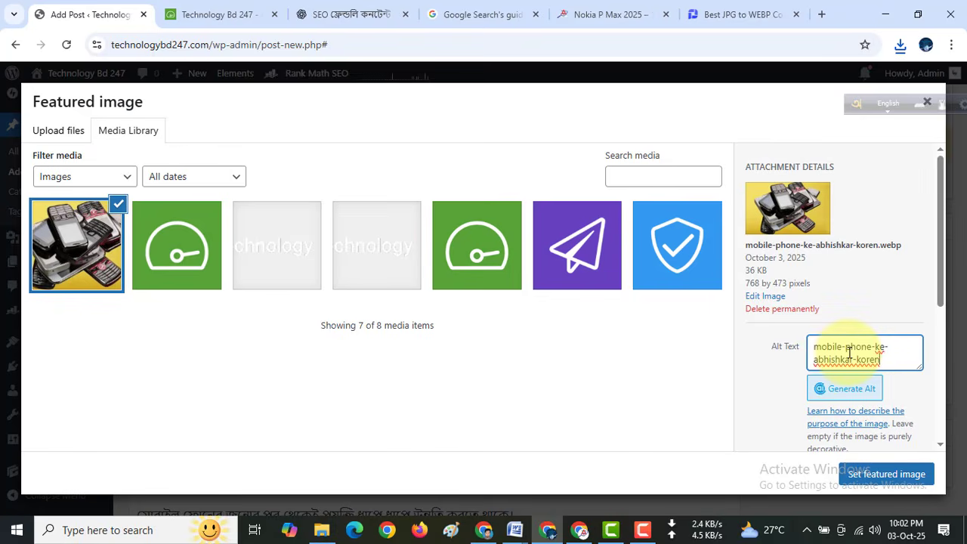
scroll(849, 352, down, 2)
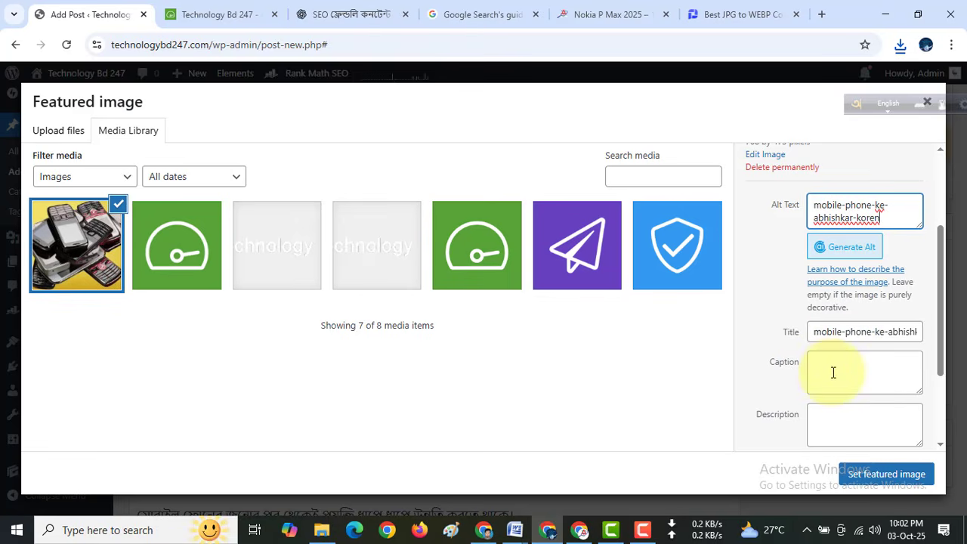
click(833, 372)
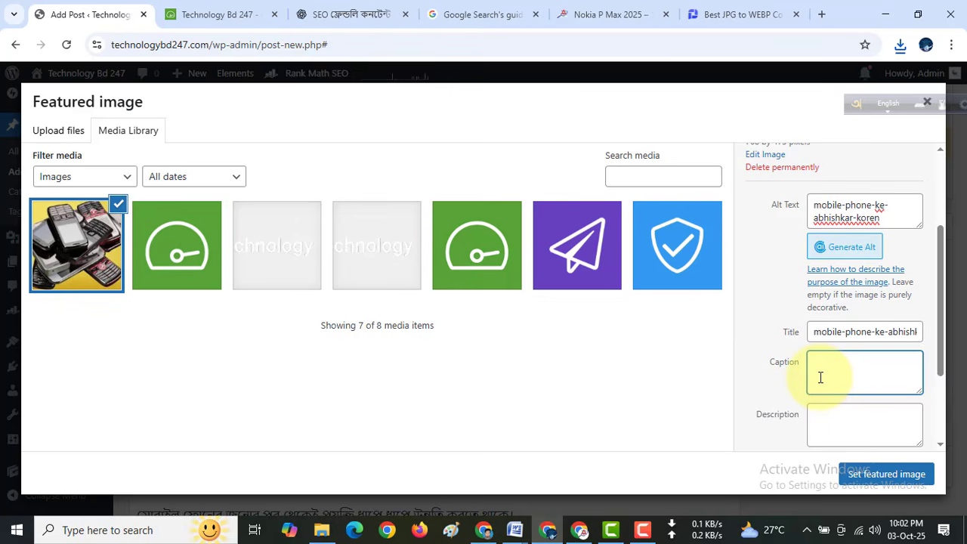
text(mobile-phone-ke-abhishkar-koren)
click(830, 417)
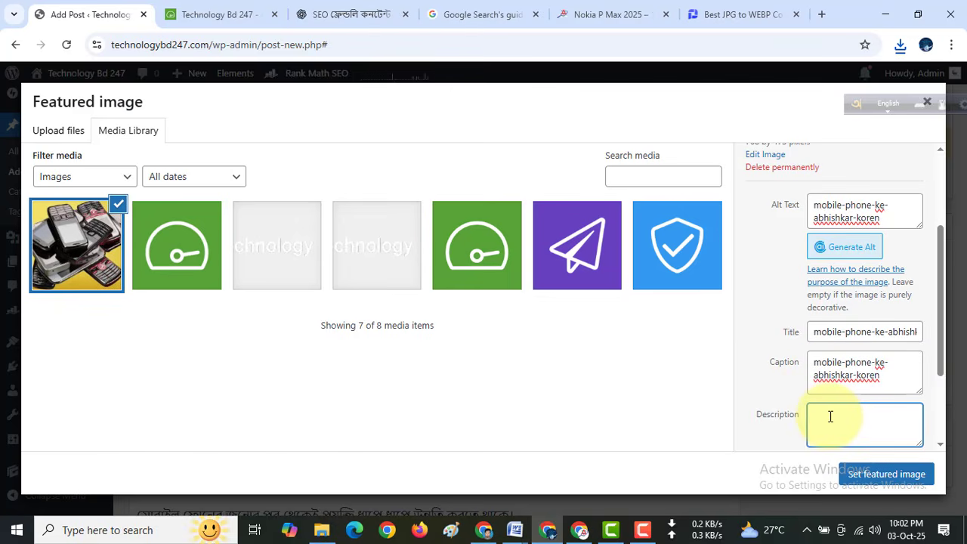
text(mobile-phone-ke-abhishkar-koren)
scroll(831, 416, down, 2)
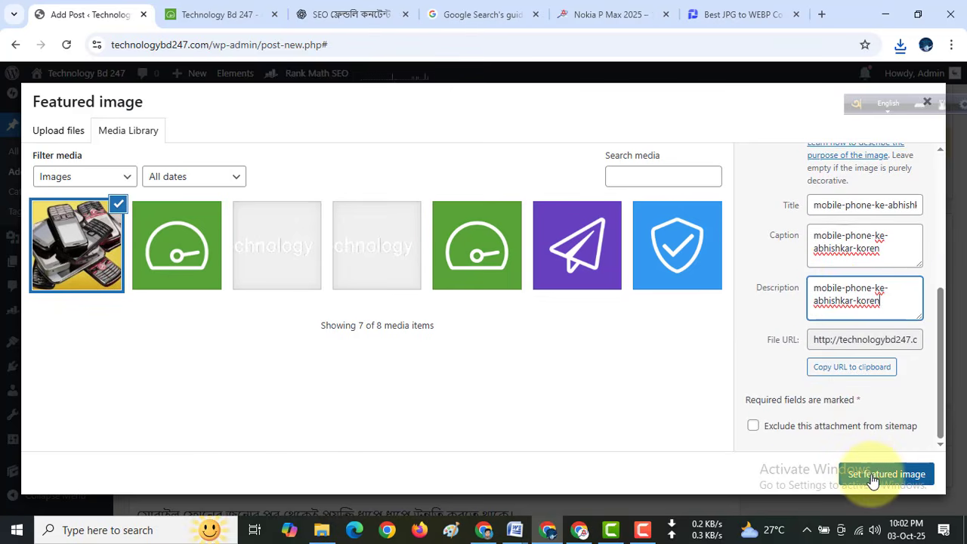
click(874, 481)
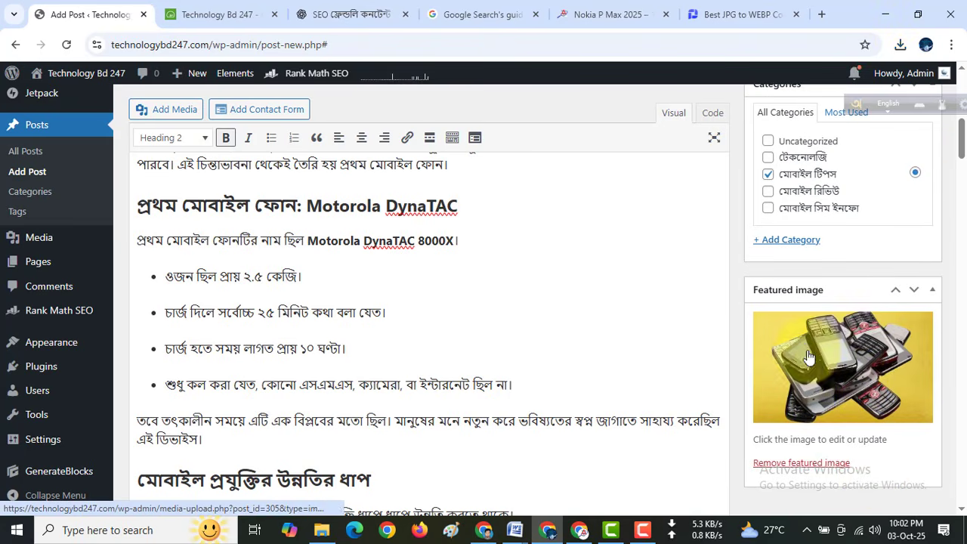
Publish the mobile phone invention post
scroll(818, 320, up, 10)
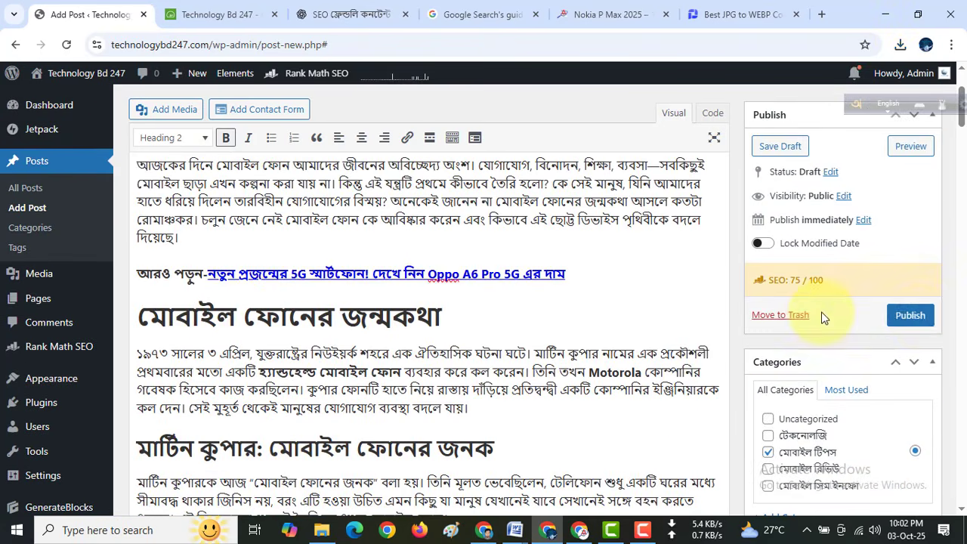
click(912, 317)
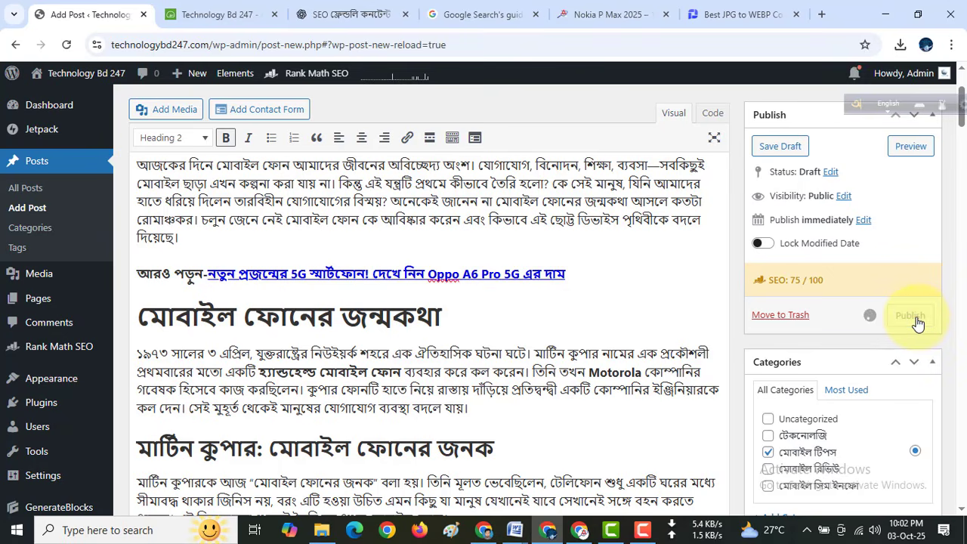
scroll(546, 335, down, 6)
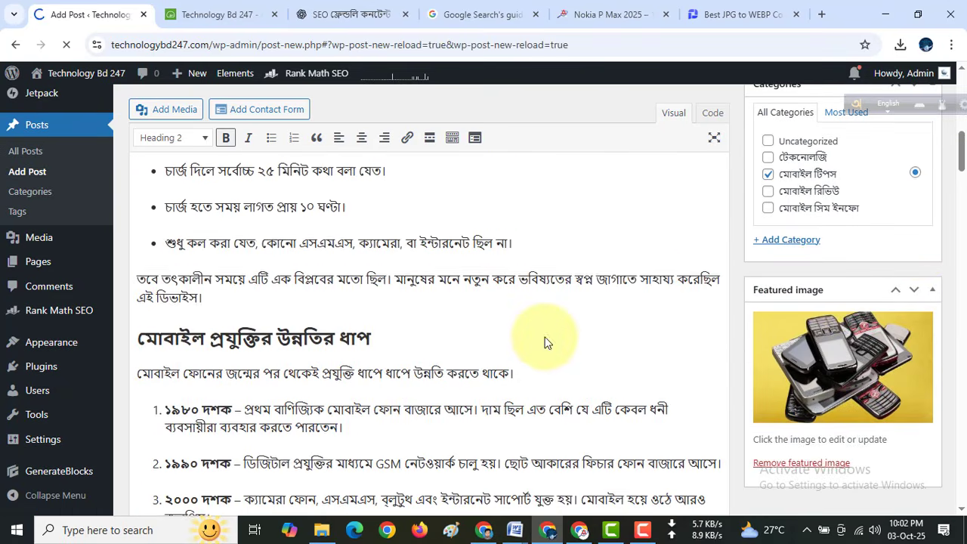
scroll(546, 339, down, 4)
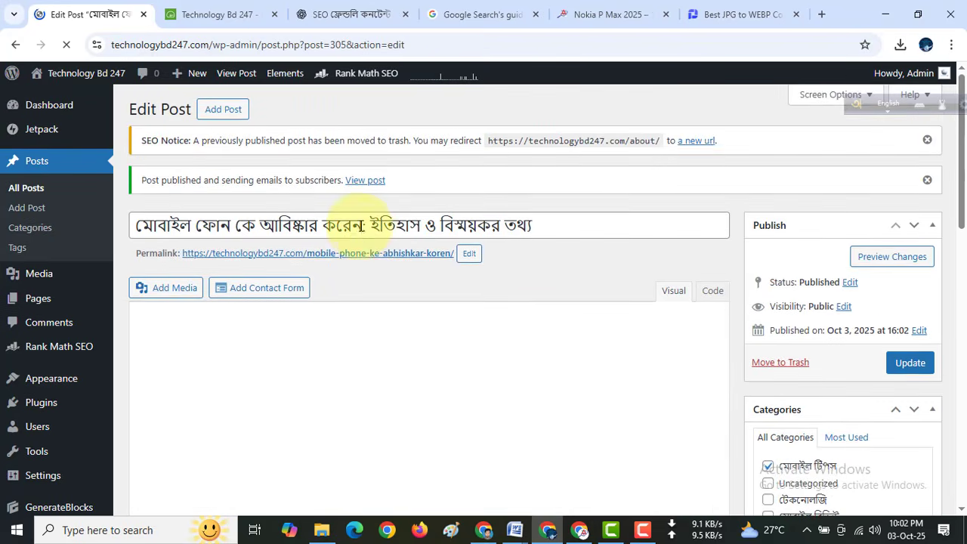
Open the Technology Bd 247 home page and copy মোবাইল ফোন কে আবিষ্কার করেন from the new post's title
click(195, 14)
click(139, 112)
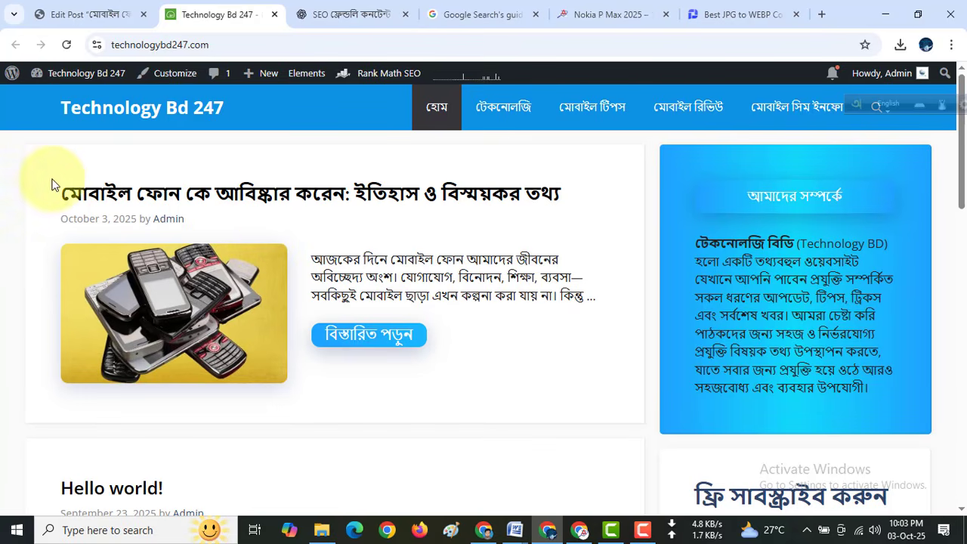
drag(52, 185, 341, 188)
key(ctrl+c)
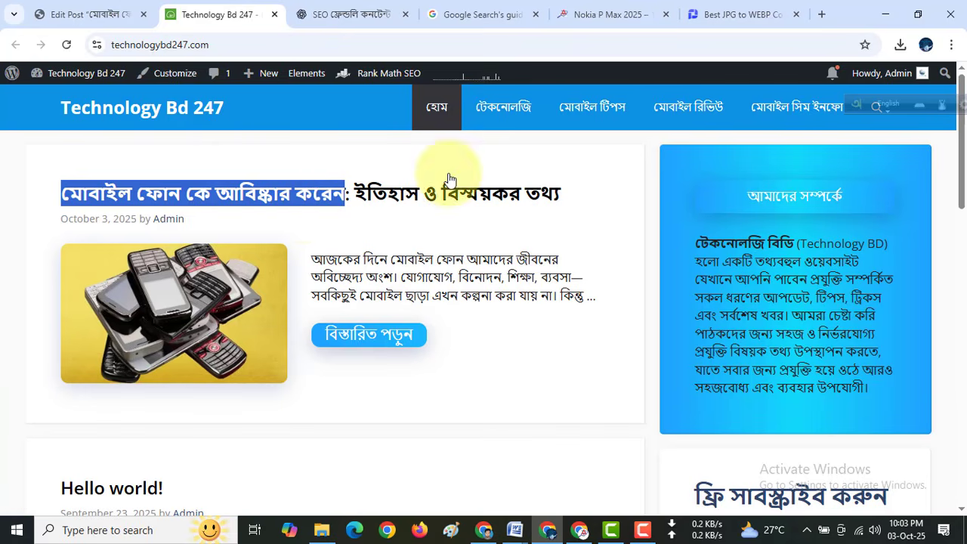
Search Google for মোবাইল ফোন কে আবিষ্কার করেন in a new tab and show the image results
click(821, 13)
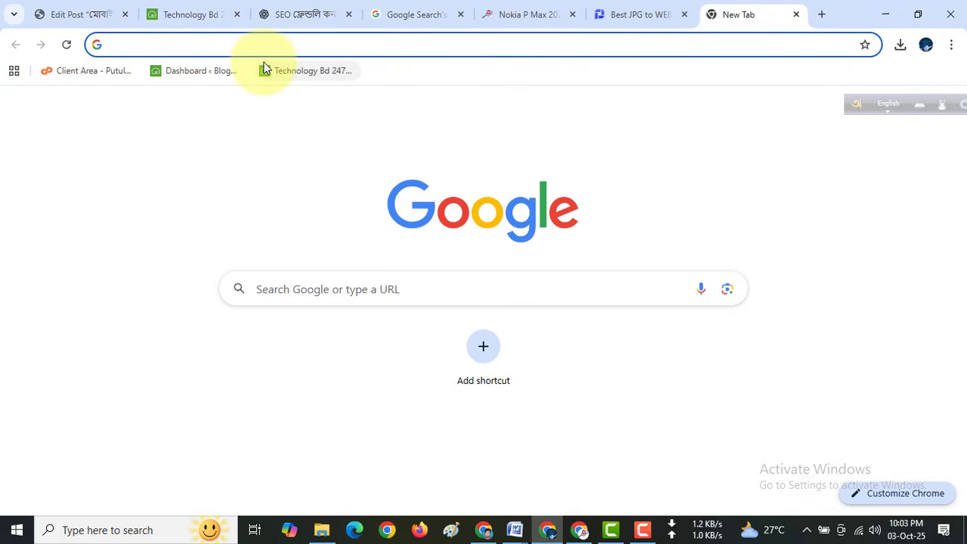
key(ctrl+v)
click(263, 72)
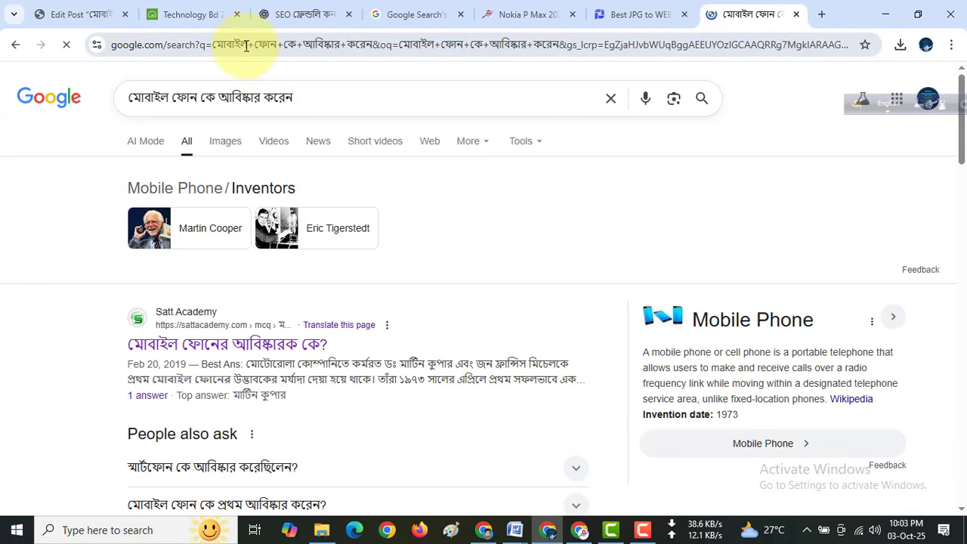
click(230, 145)
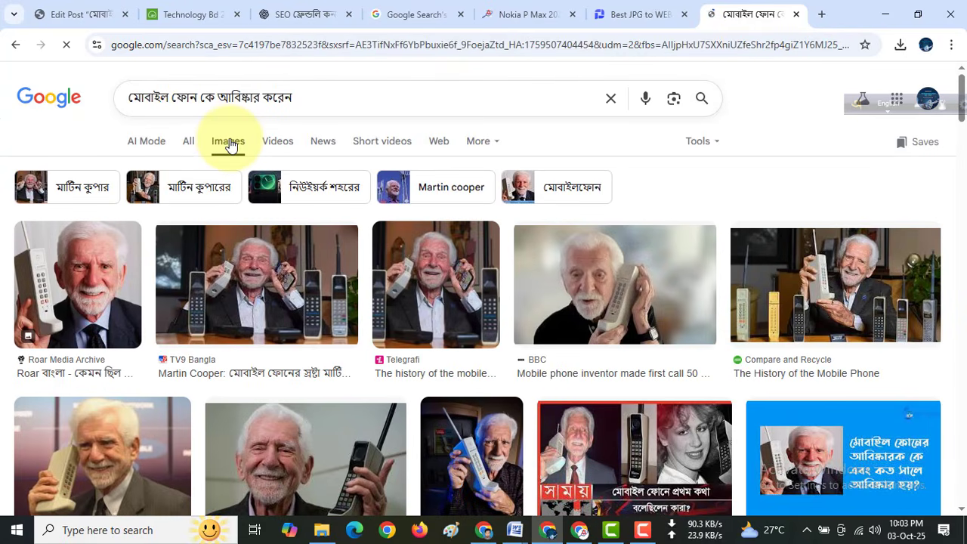
Open the source pages of the Somoy Tv and VOA Learning English image results, and return to the image results
scroll(227, 143, down, 2)
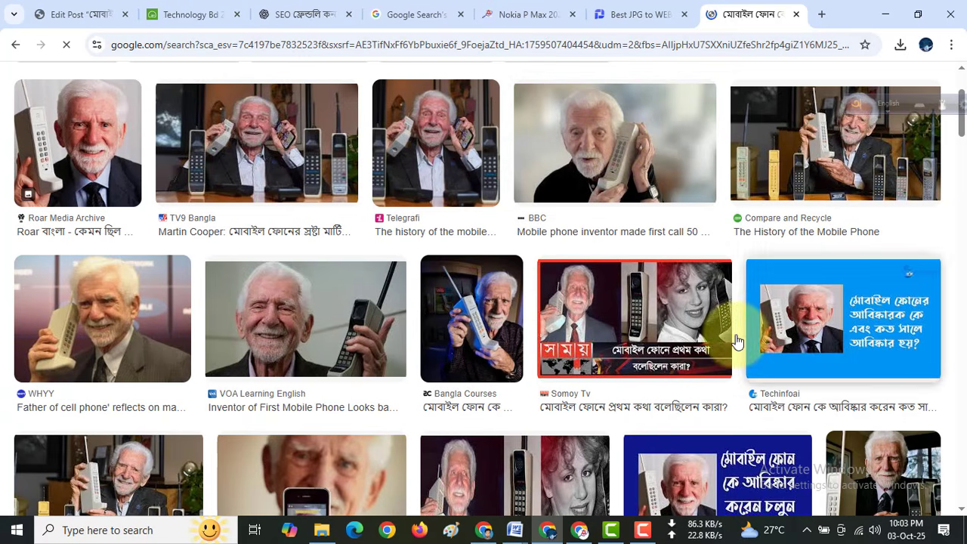
scroll(396, 275, down, 2)
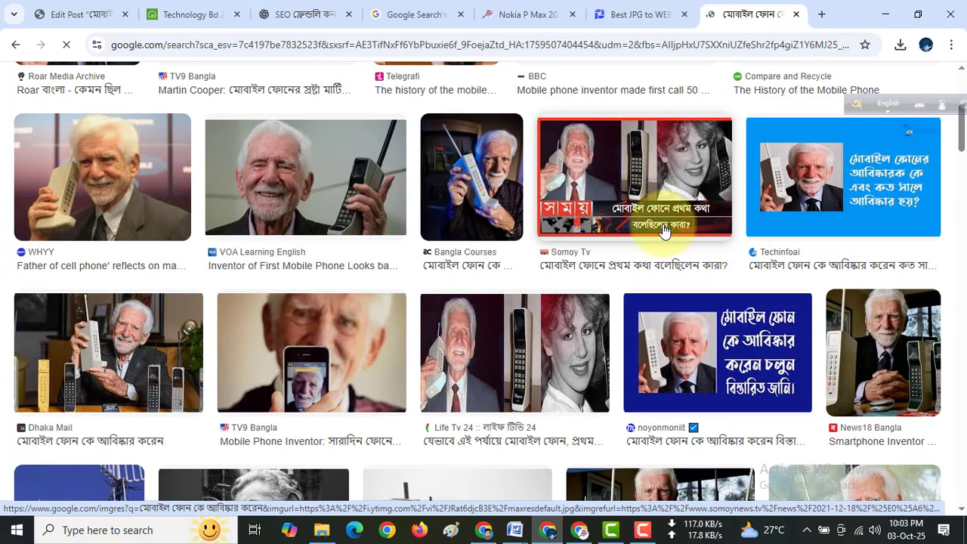
click(641, 182)
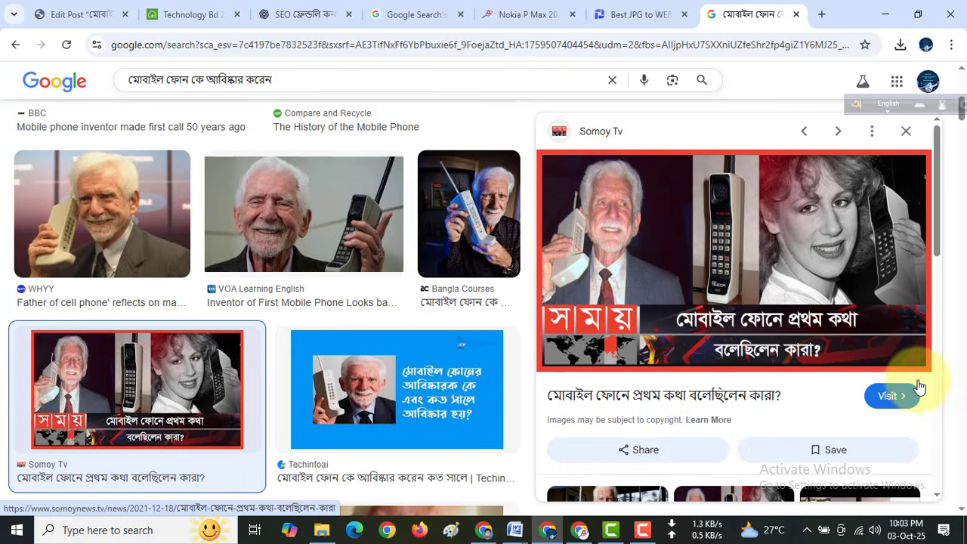
click(891, 397)
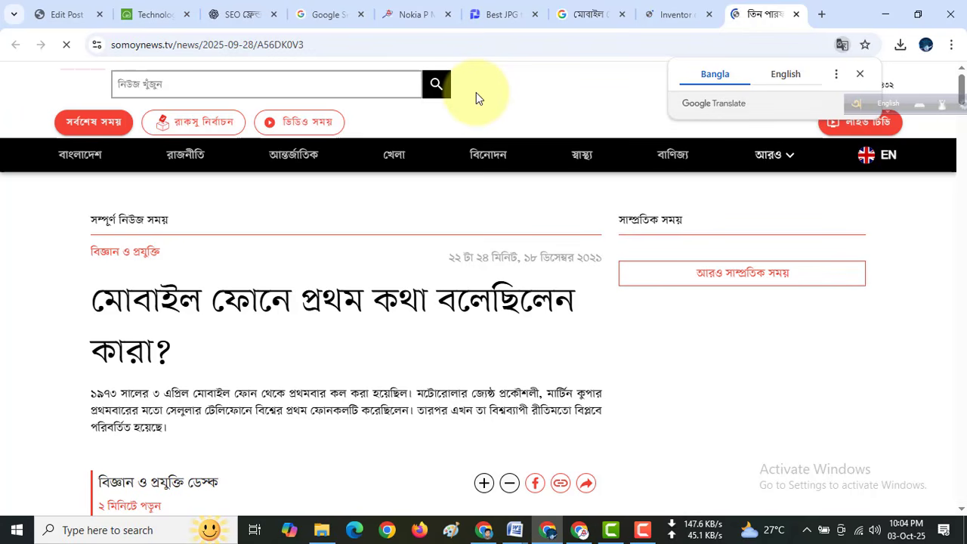
click(582, 14)
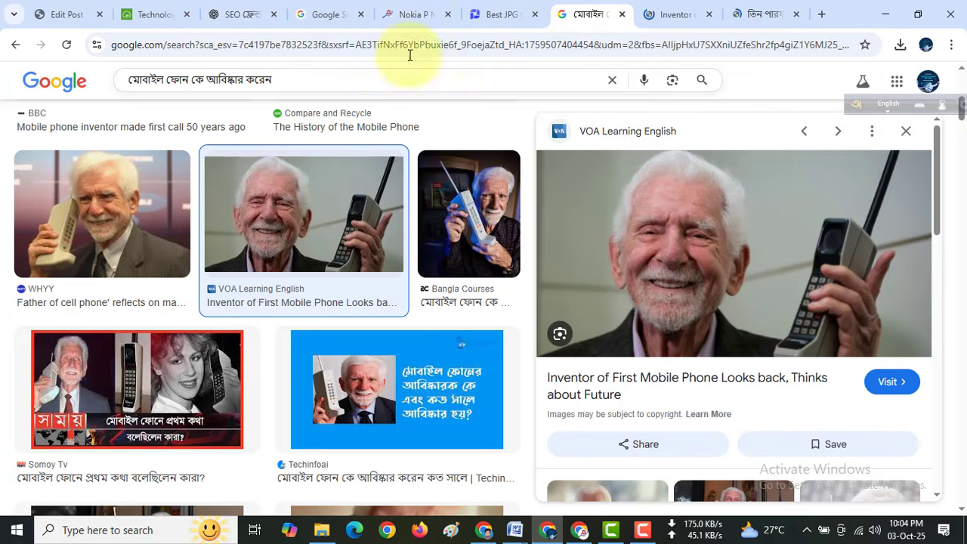
scroll(317, 202, up, 4)
scroll(317, 203, up, 3)
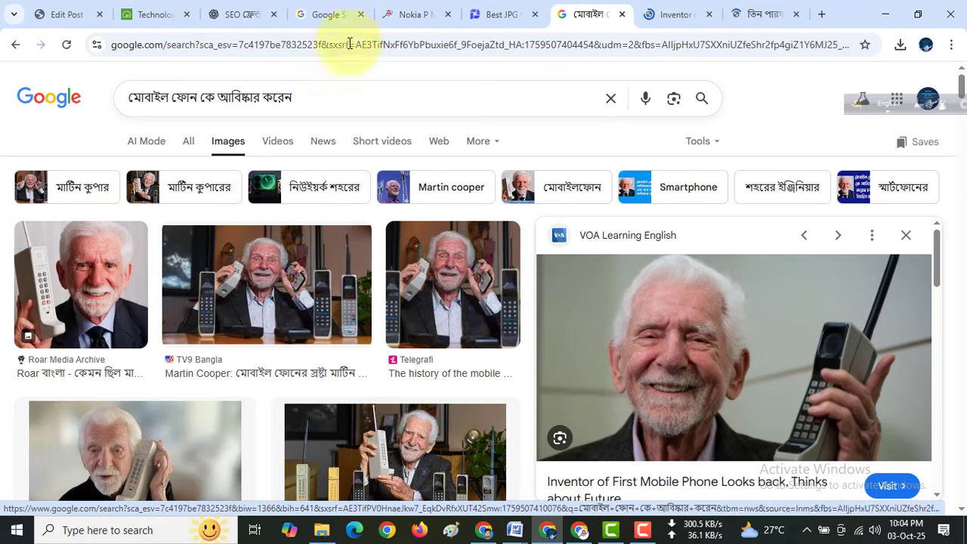
View the ssitbari.com home page from its Nokia P Max 2025 article, and return to the Technology Bd 247 home page
click(408, 15)
click(495, 336)
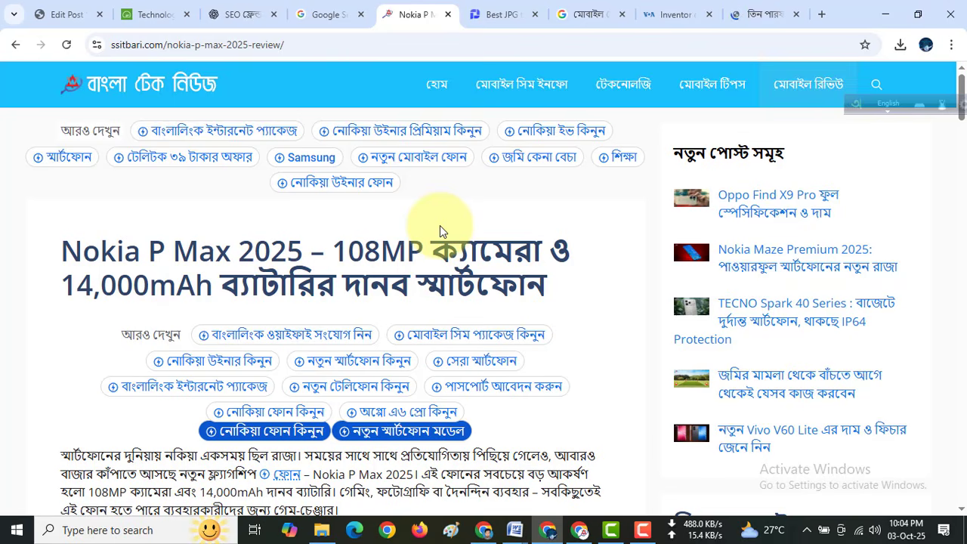
click(178, 85)
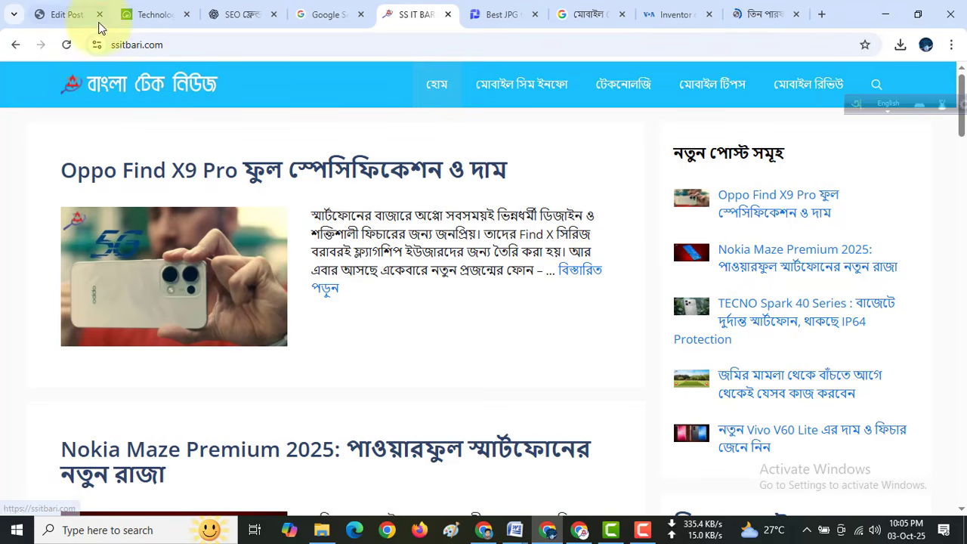
click(146, 16)
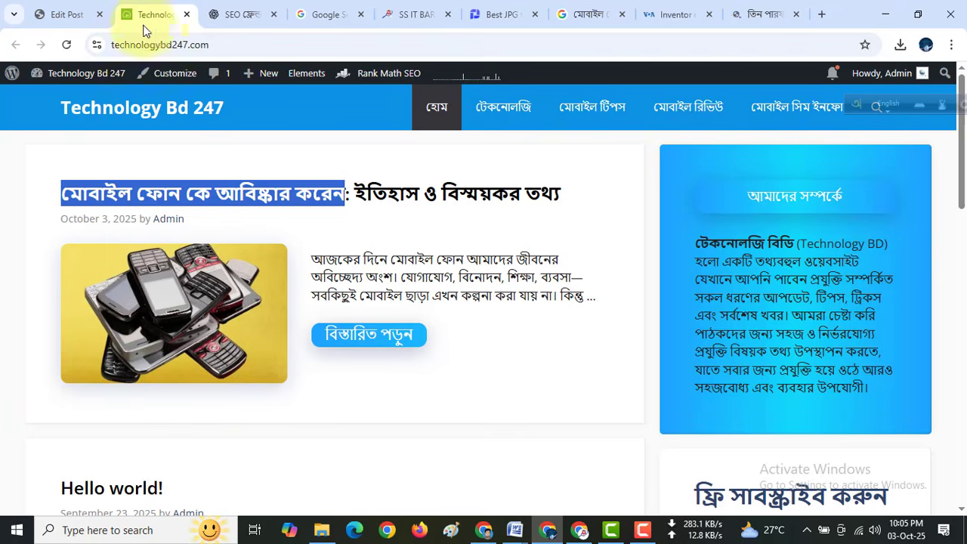
click(331, 152)
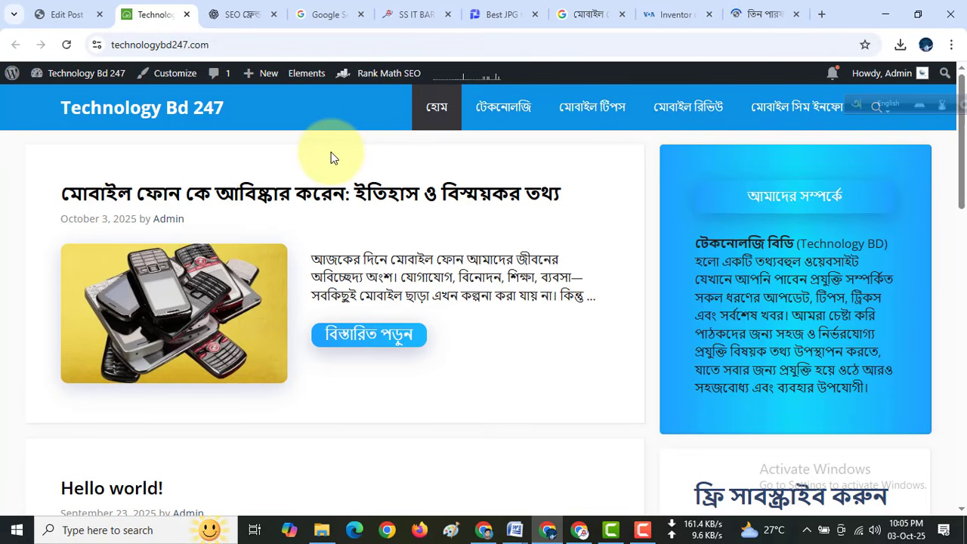